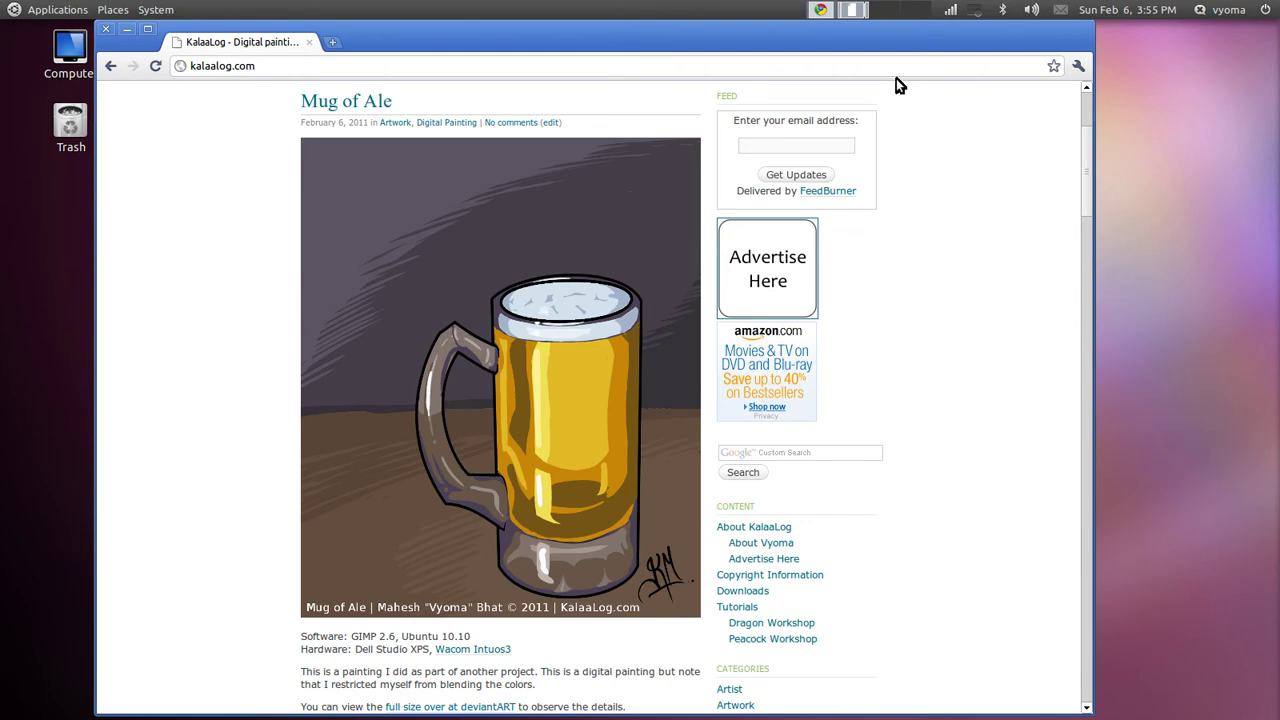
- Glance back at the Mug of Ale reference page in Chrome, then return to glass-of-ale.xcf in GIMP
{"action": "left_click", "coordinate": [851, 14]}
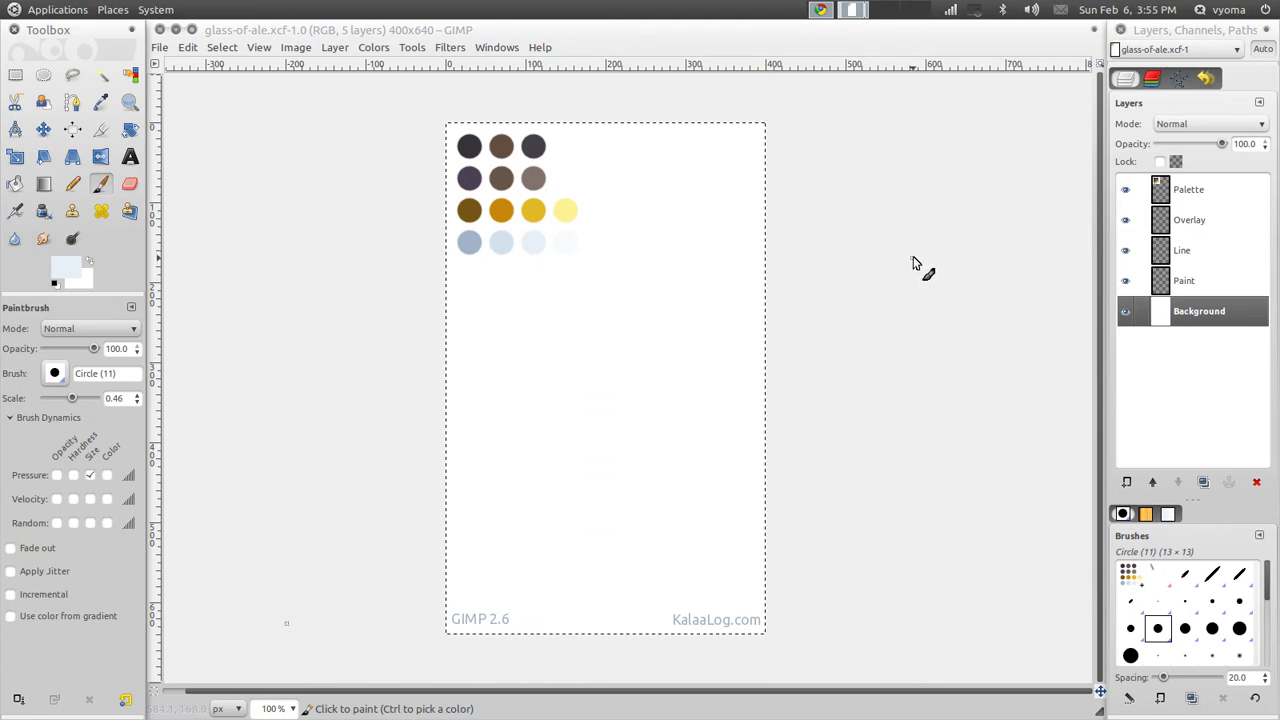
{"action": "left_click", "coordinate": [822, 12]}
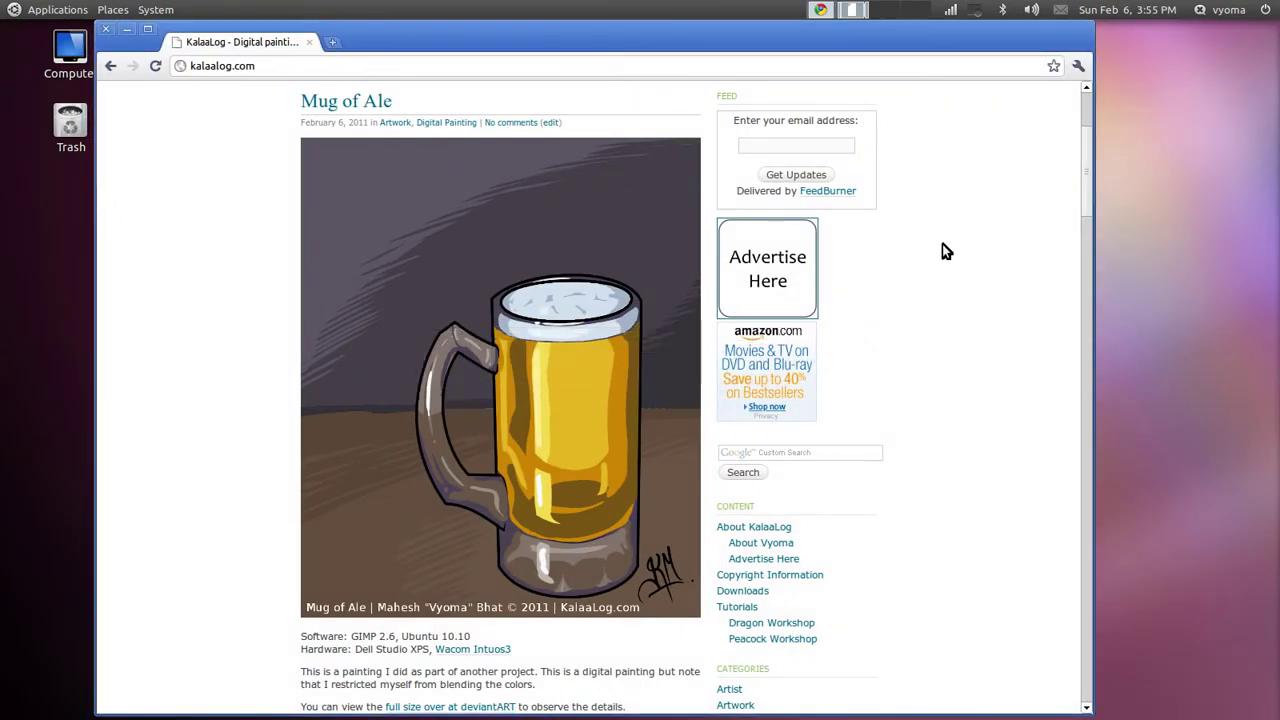
{"action": "left_click", "coordinate": [798, 453]}
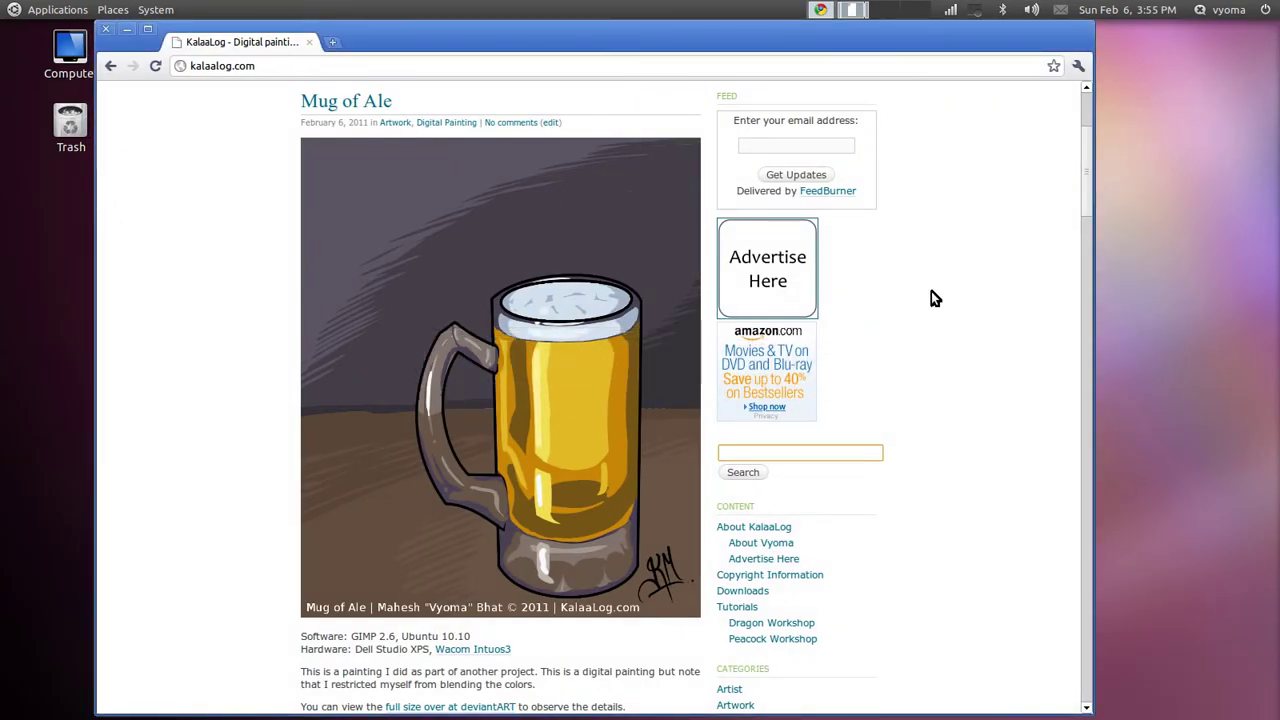
{"action": "left_click", "coordinate": [853, 14]}
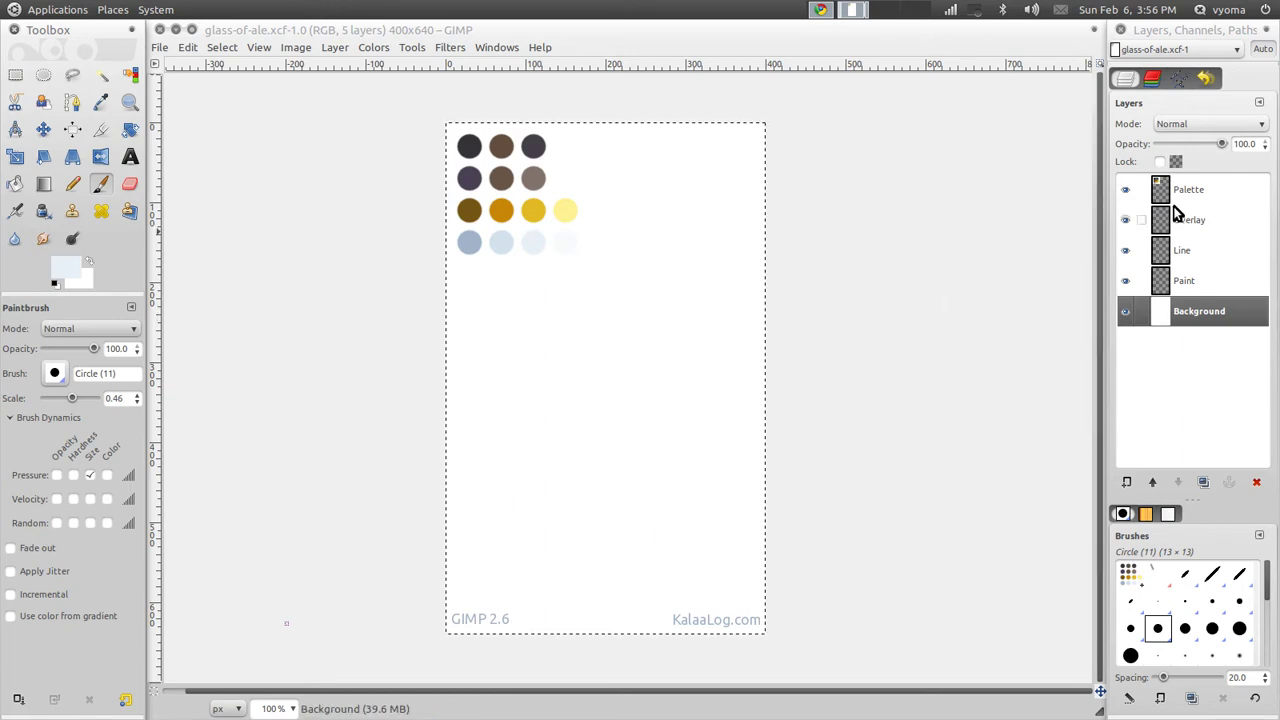
- Fill the white Background with the darkest colour sampled from the palette swatches
{"action": "left_click", "coordinate": [1184, 192]}
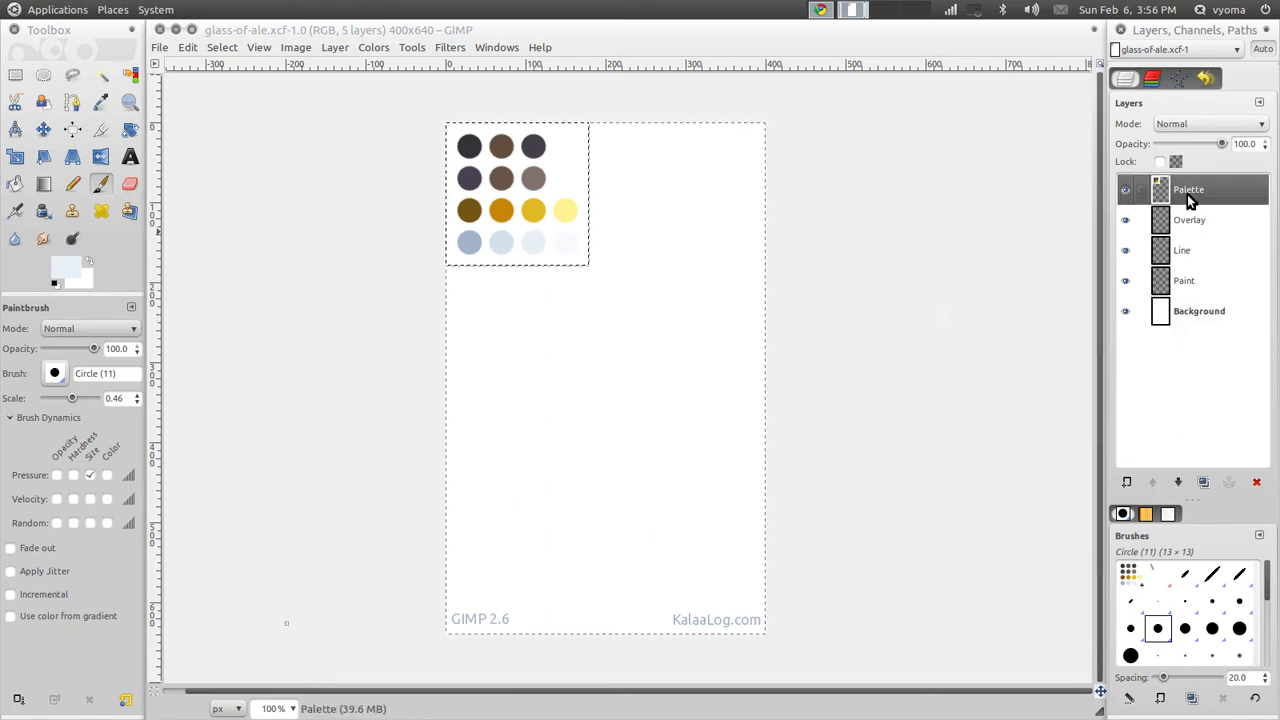
{"action": "left_click", "coordinate": [101, 102]}
{"action": "left_click", "coordinate": [470, 147]}
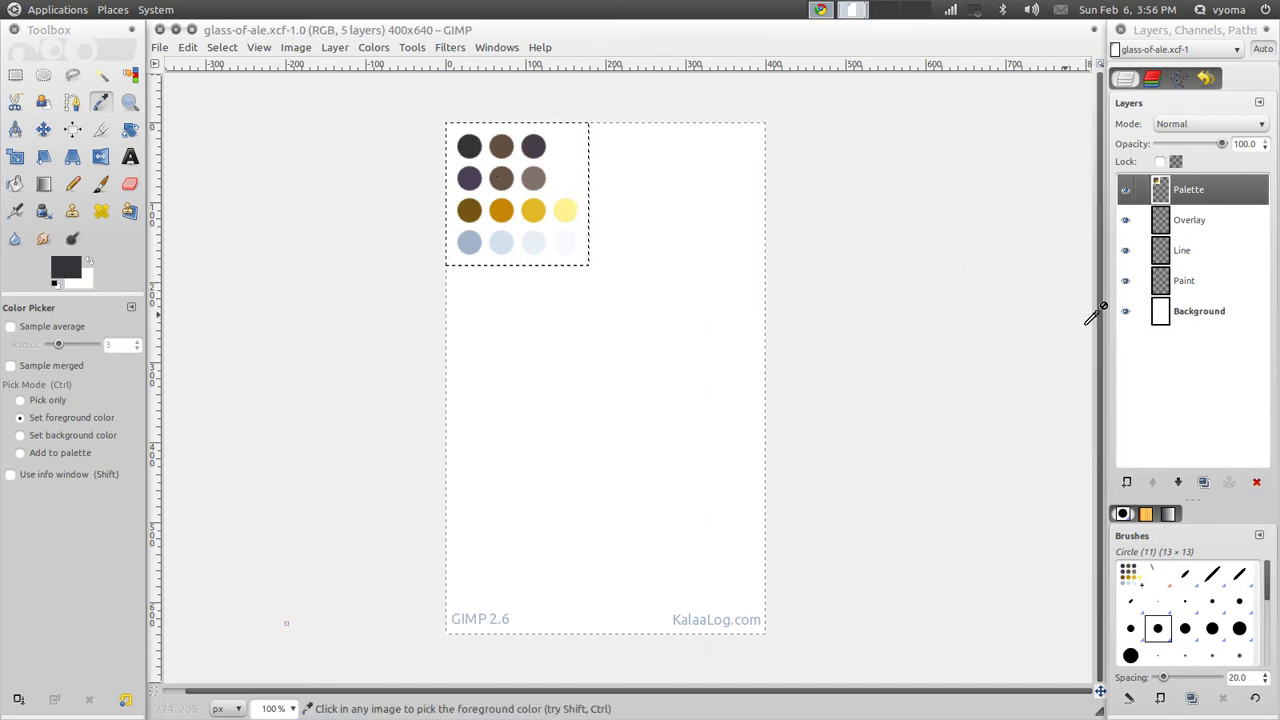
{"action": "left_click", "coordinate": [1192, 313]}
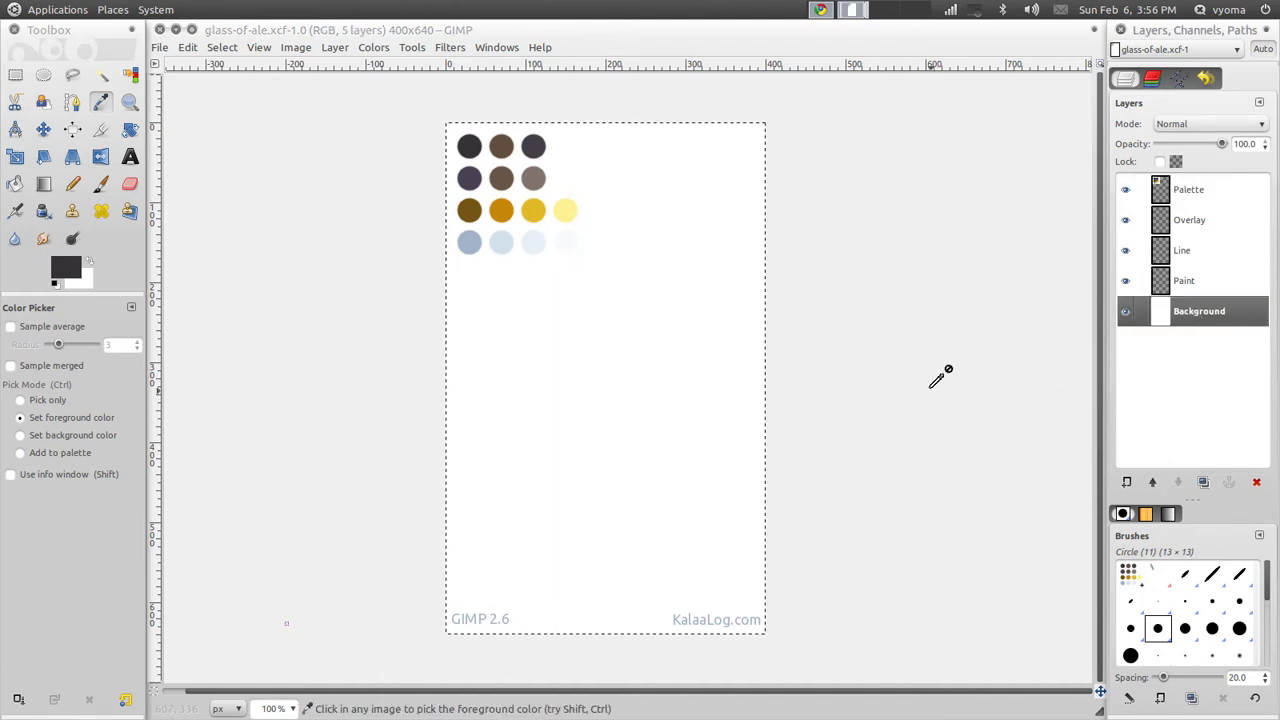
{"action": "left_click", "coordinate": [15, 185]}
{"action": "left_click", "coordinate": [617, 397]}
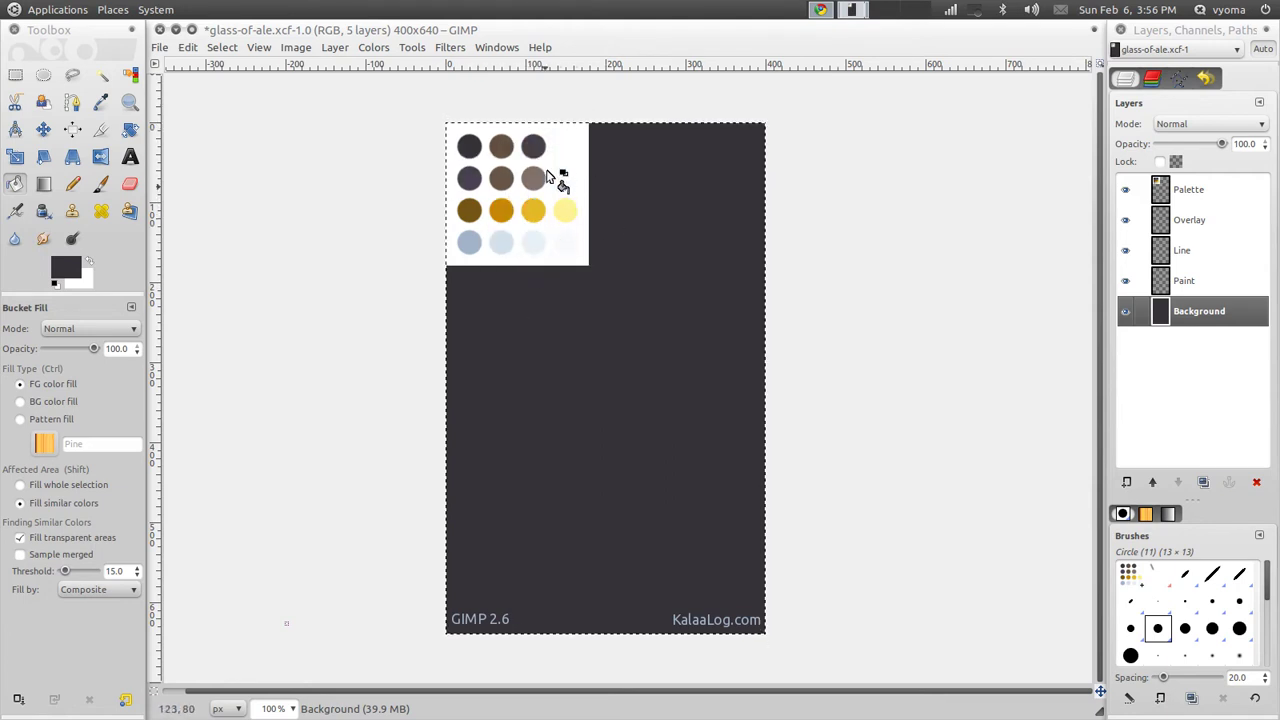
- Sample the brown palette swatch as the foreground colour and reactivate the Background layer
{"action": "left_click", "coordinate": [1125, 189]}
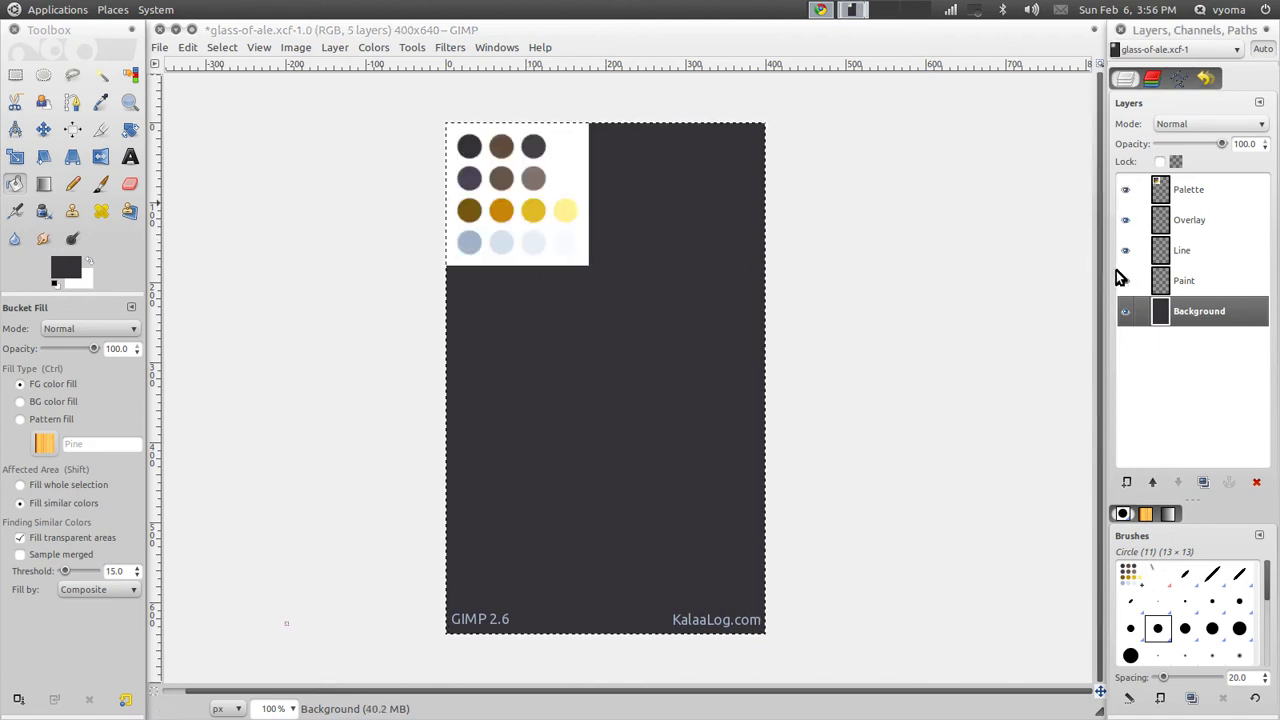
{"action": "left_click", "coordinate": [1200, 190]}
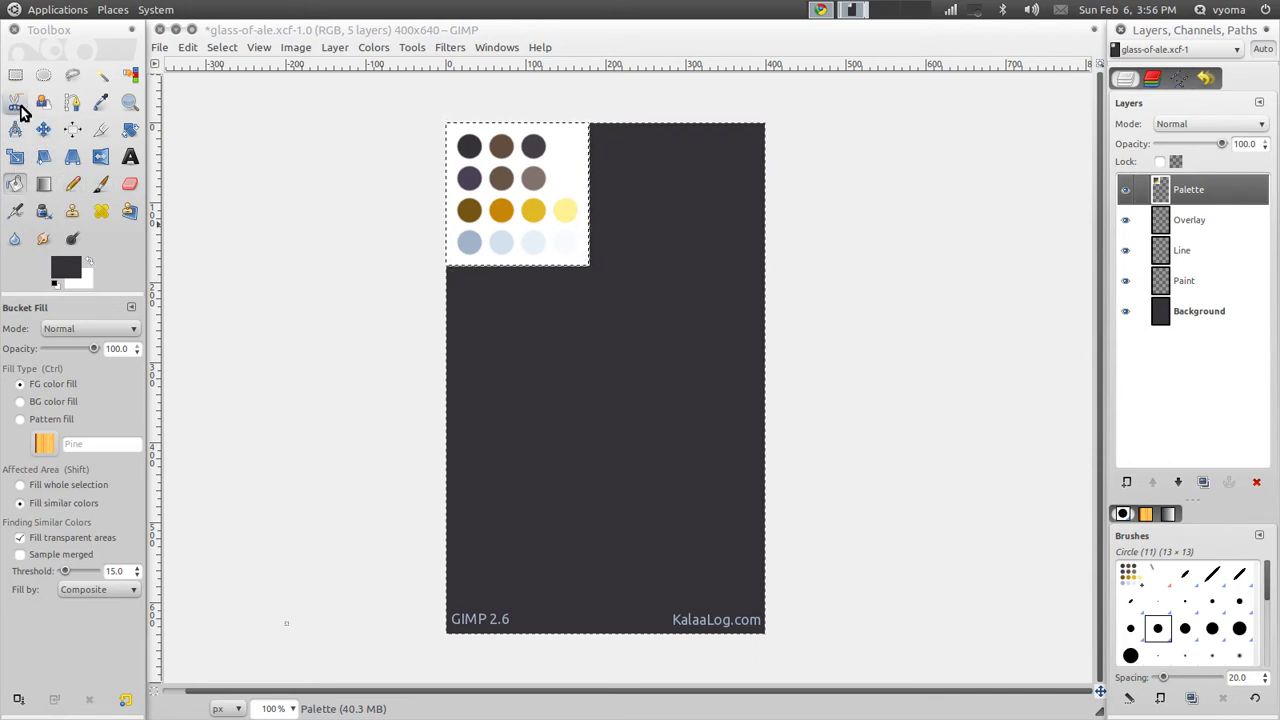
{"action": "left_click", "coordinate": [101, 102]}
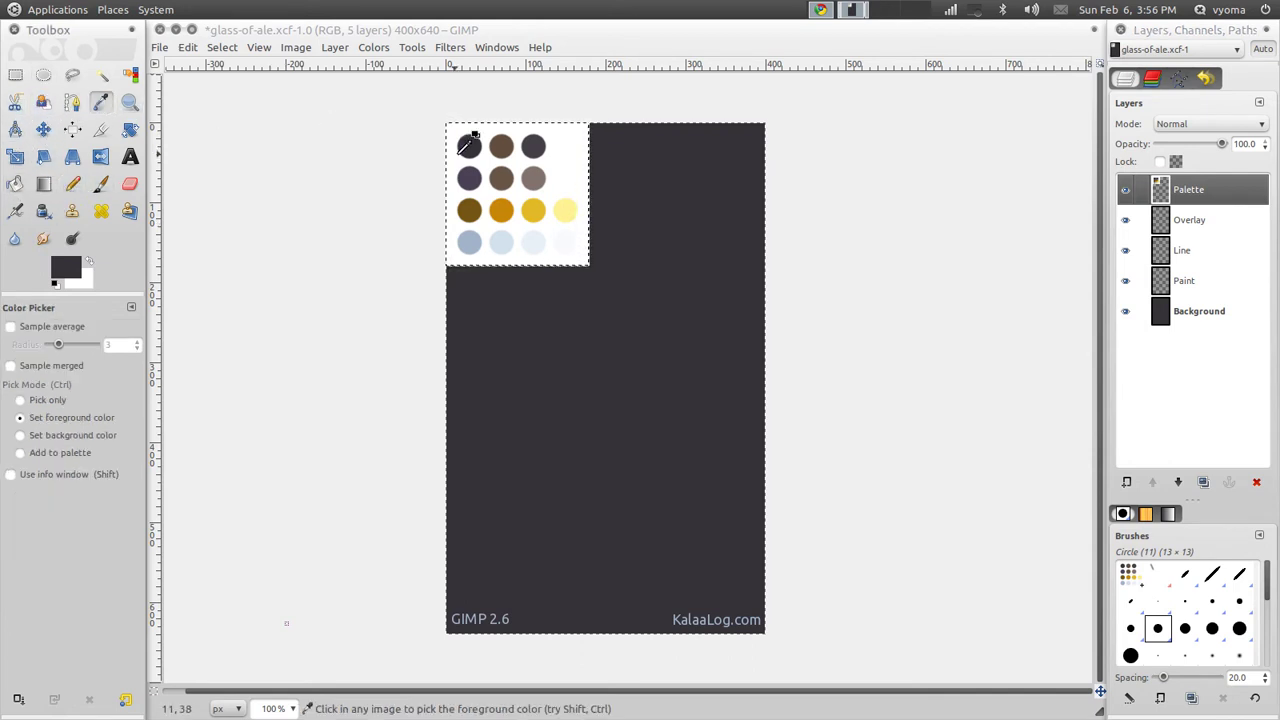
{"action": "left_click", "coordinate": [501, 146]}
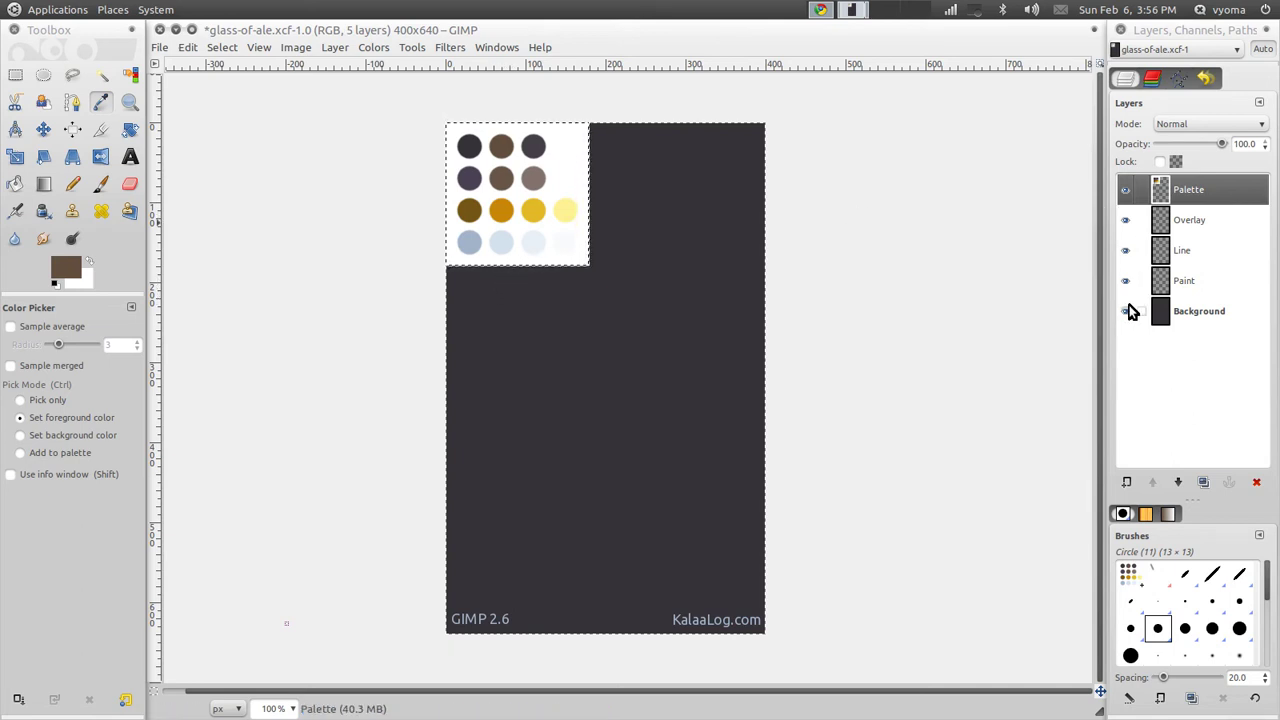
{"action": "left_click", "coordinate": [1204, 310]}
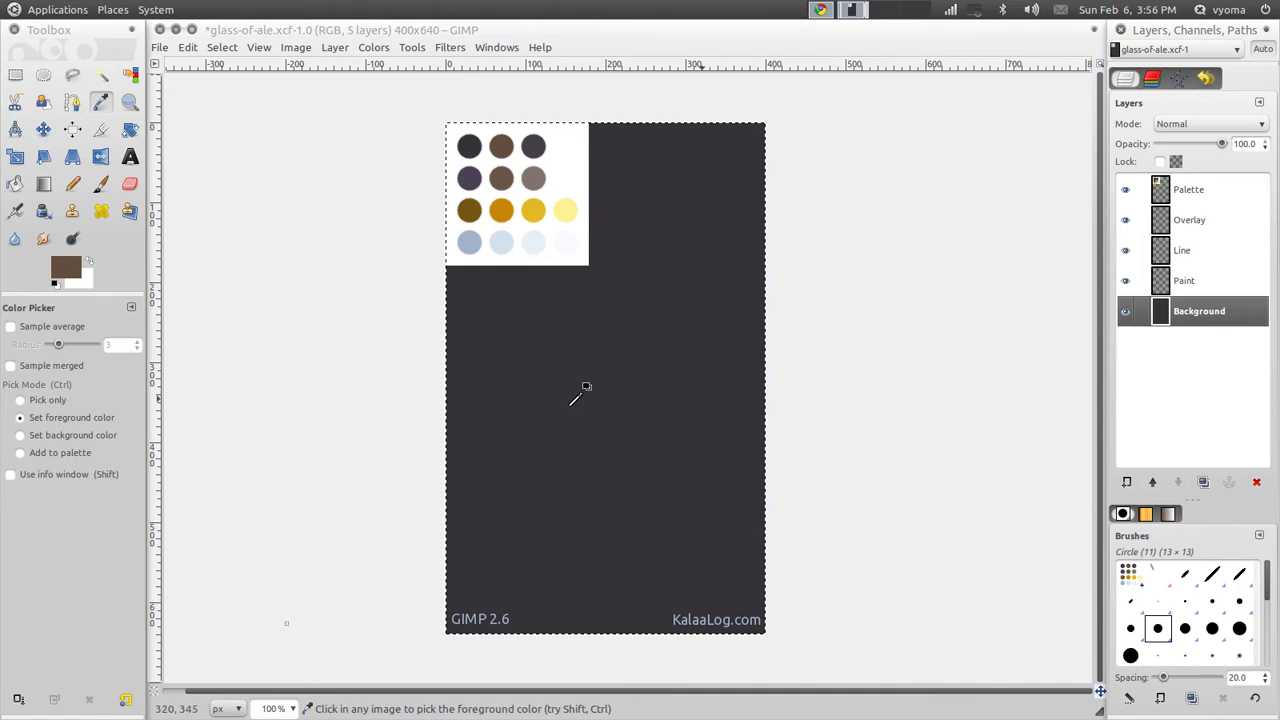
- Select the lower part of the canvas and fill it brown as a tabletop
{"action": "left_click", "coordinate": [16, 76]}
{"action": "left_click_drag", "start_coordinate": [418, 400], "coordinate": [789, 652]}
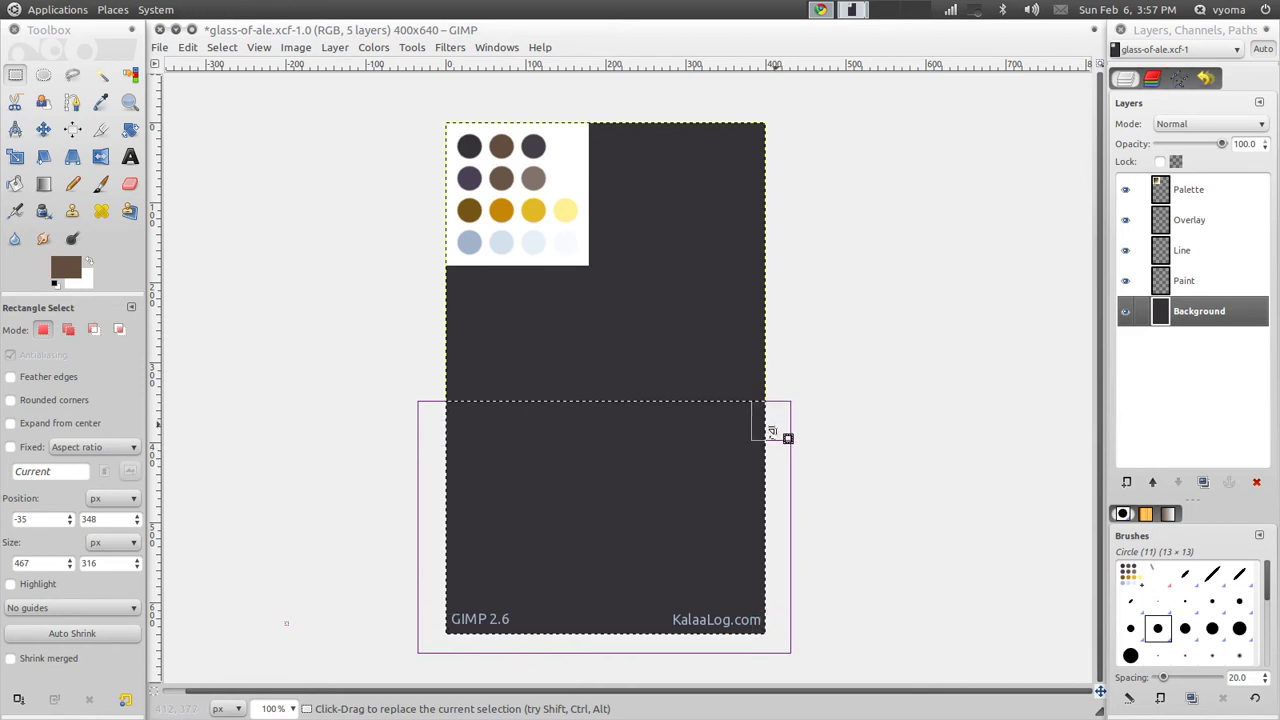
{"action": "mouse_move", "coordinate": [790, 436]}
{"action": "left_mouse_down"}
{"action": "mouse_move", "coordinate": [790, 467]}
{"action": "mouse_move", "coordinate": [789, 433]}
{"action": "left_mouse_up"}
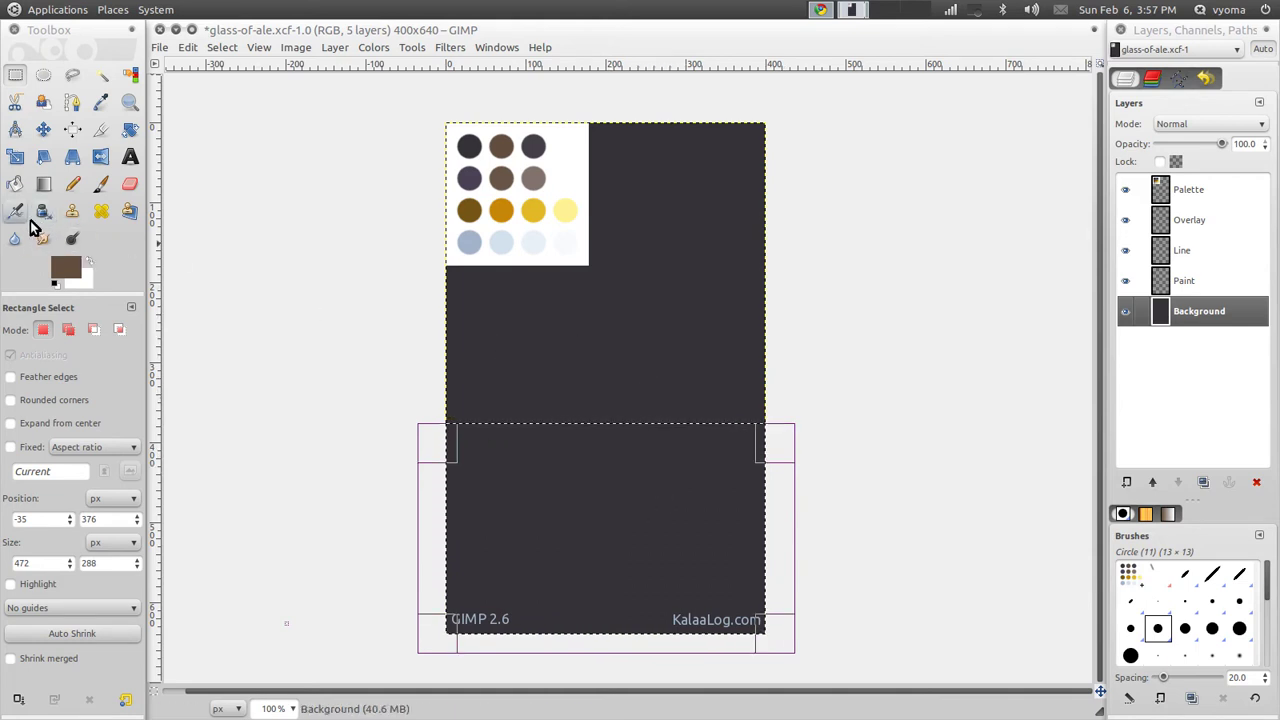
{"action": "left_click", "coordinate": [16, 185]}
{"action": "left_click", "coordinate": [622, 481]}
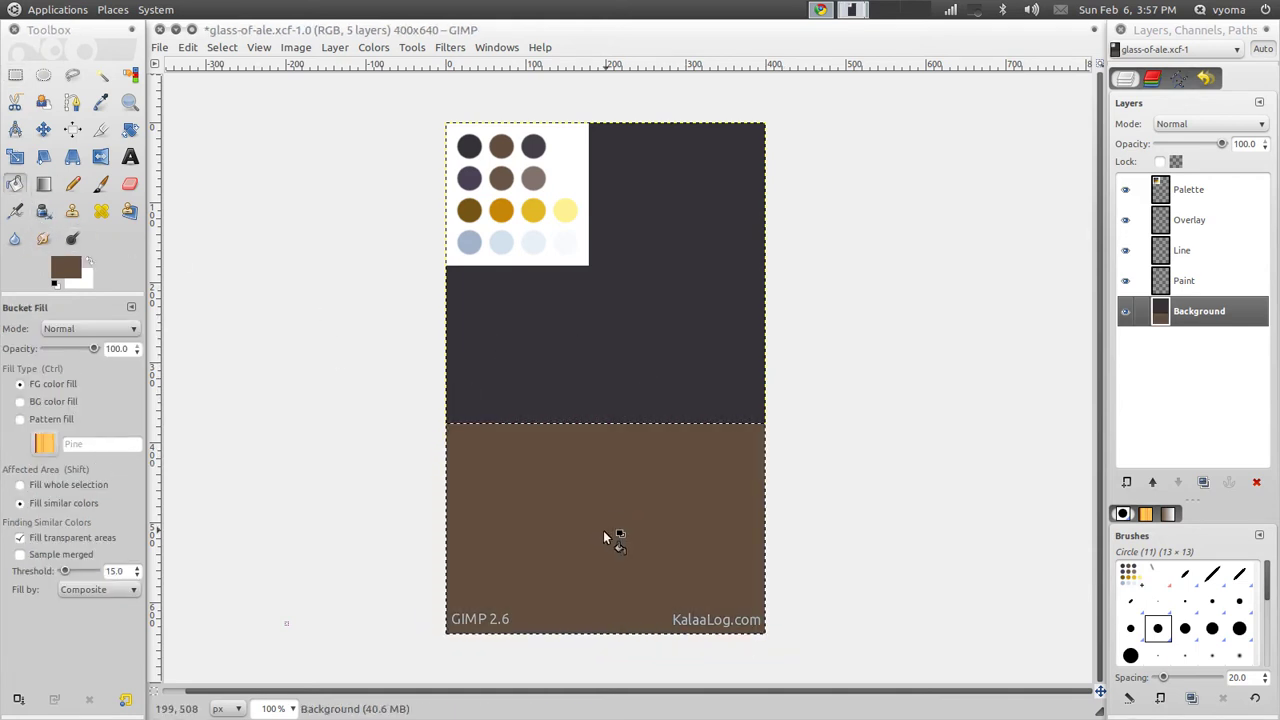
- Clear the selection and make the Background layer active again
{"action": "left_click", "coordinate": [1185, 190]}
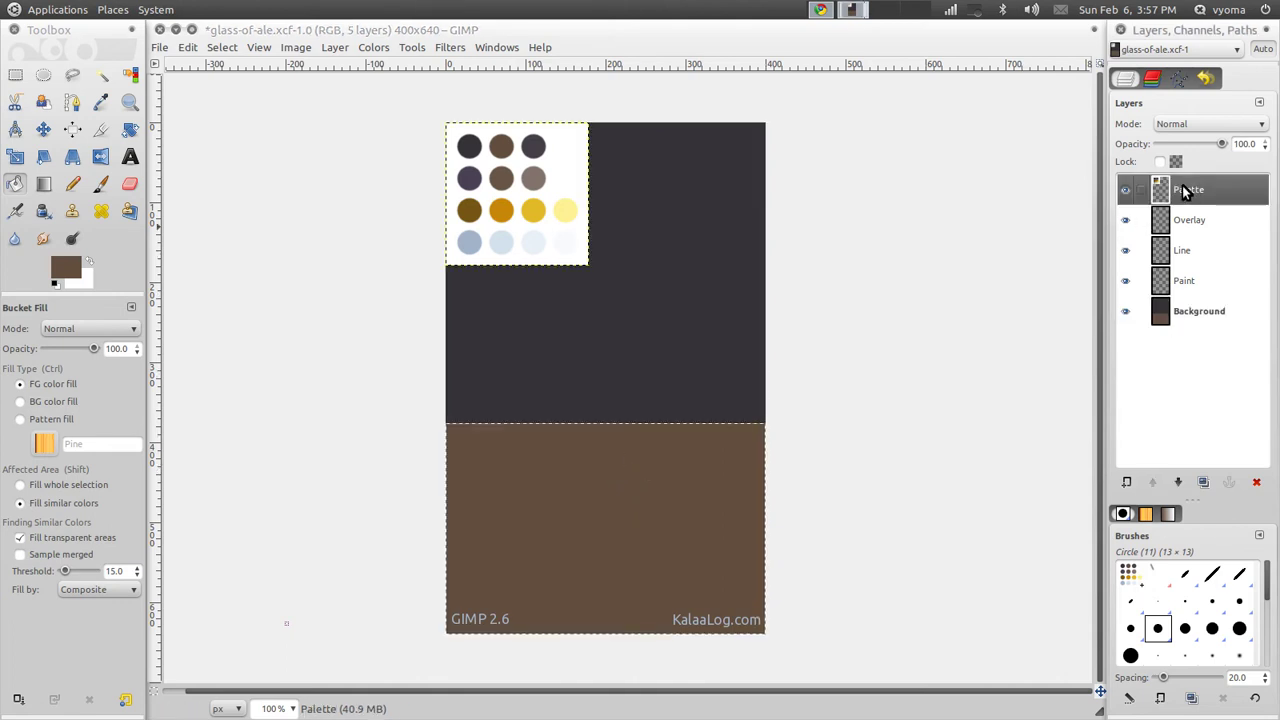
{"action": "left_click", "coordinate": [101, 101]}
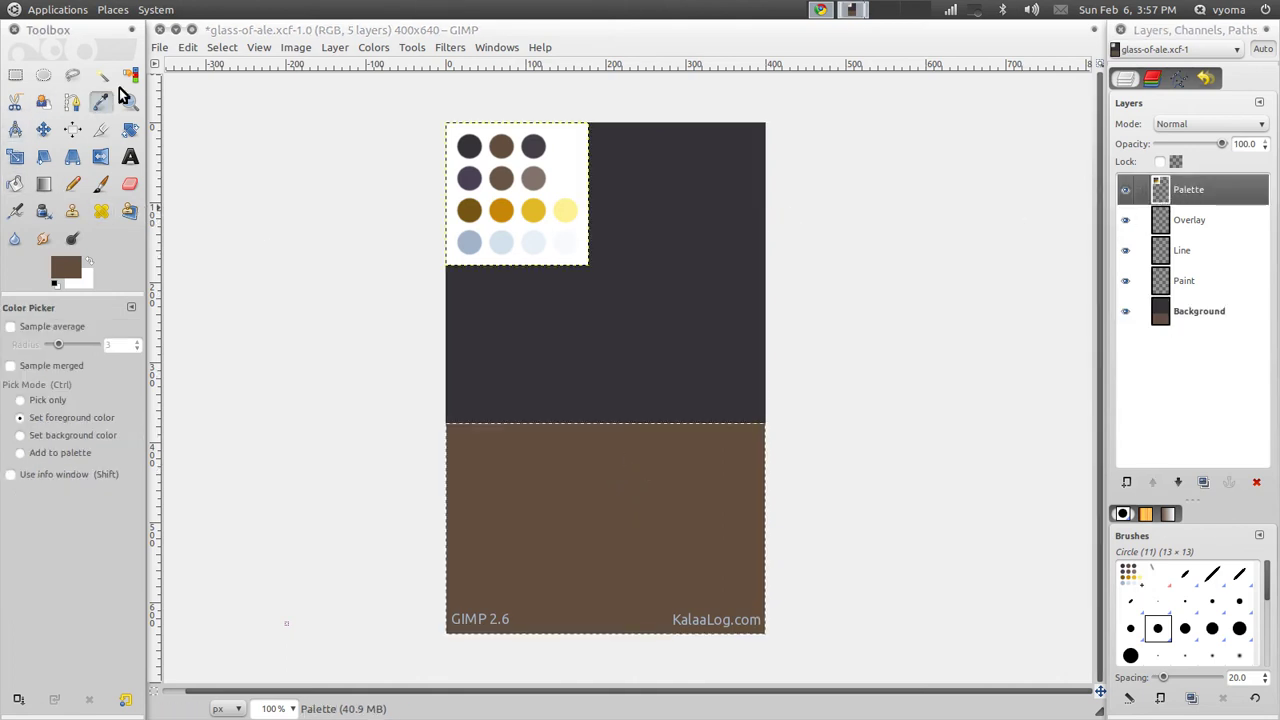
{"action": "left_click", "coordinate": [222, 47]}
{"action": "left_click", "coordinate": [230, 80]}
{"action": "left_click", "coordinate": [1210, 311]}
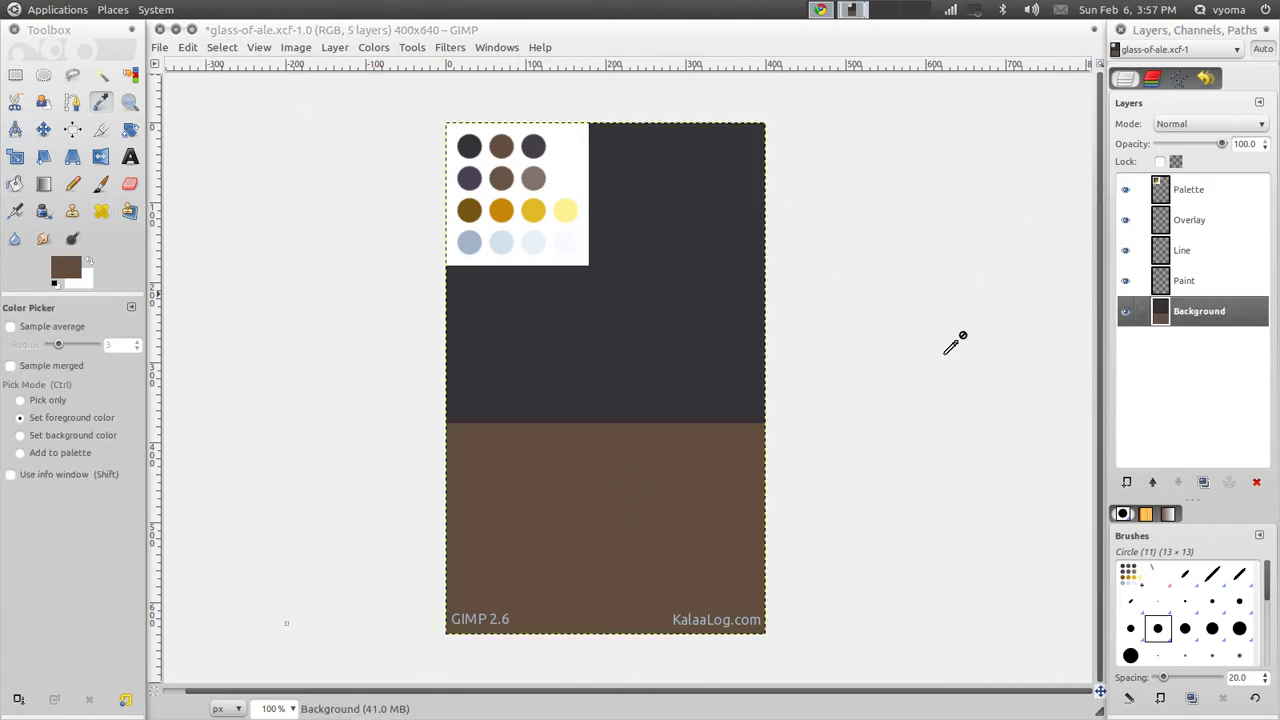
{"action": "left_click", "coordinate": [15, 75]}
- Select the dark upper area and sample a dark purplish colour from the palette
{"action": "left_click_drag", "start_coordinate": [430, 106], "coordinate": [782, 417]}
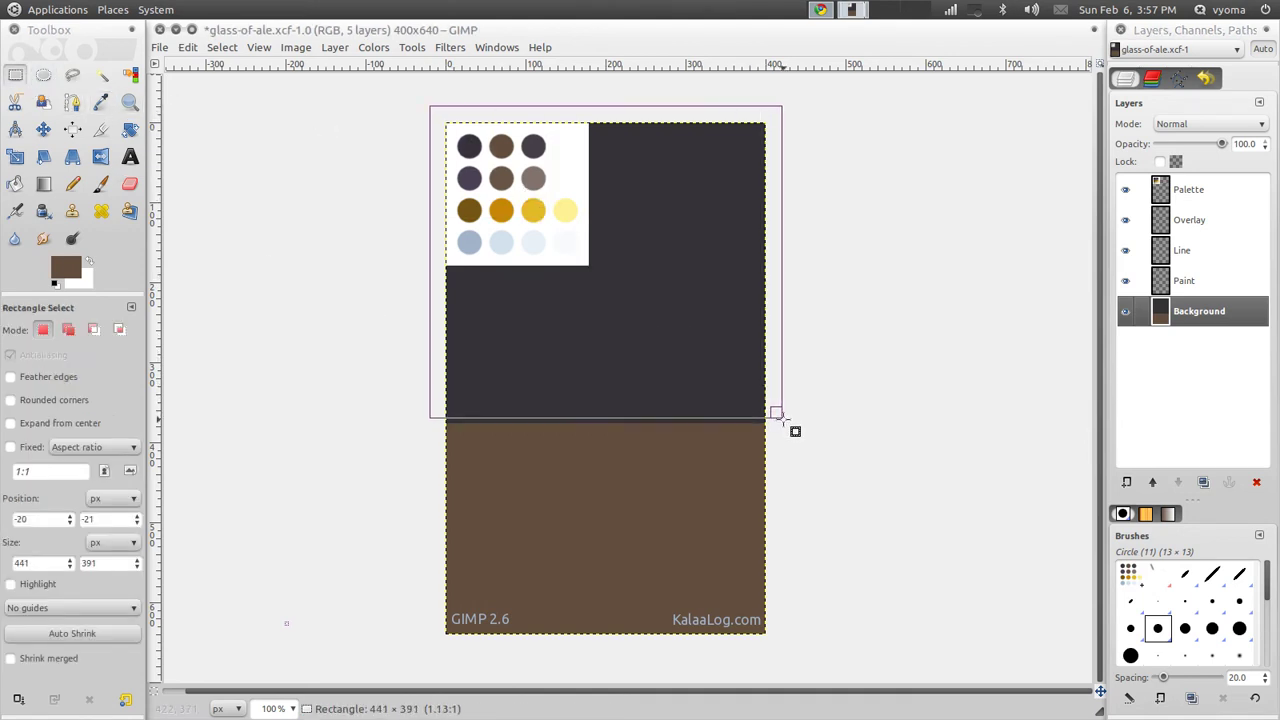
{"action": "left_click_drag", "start_coordinate": [782, 418], "coordinate": [784, 418]}
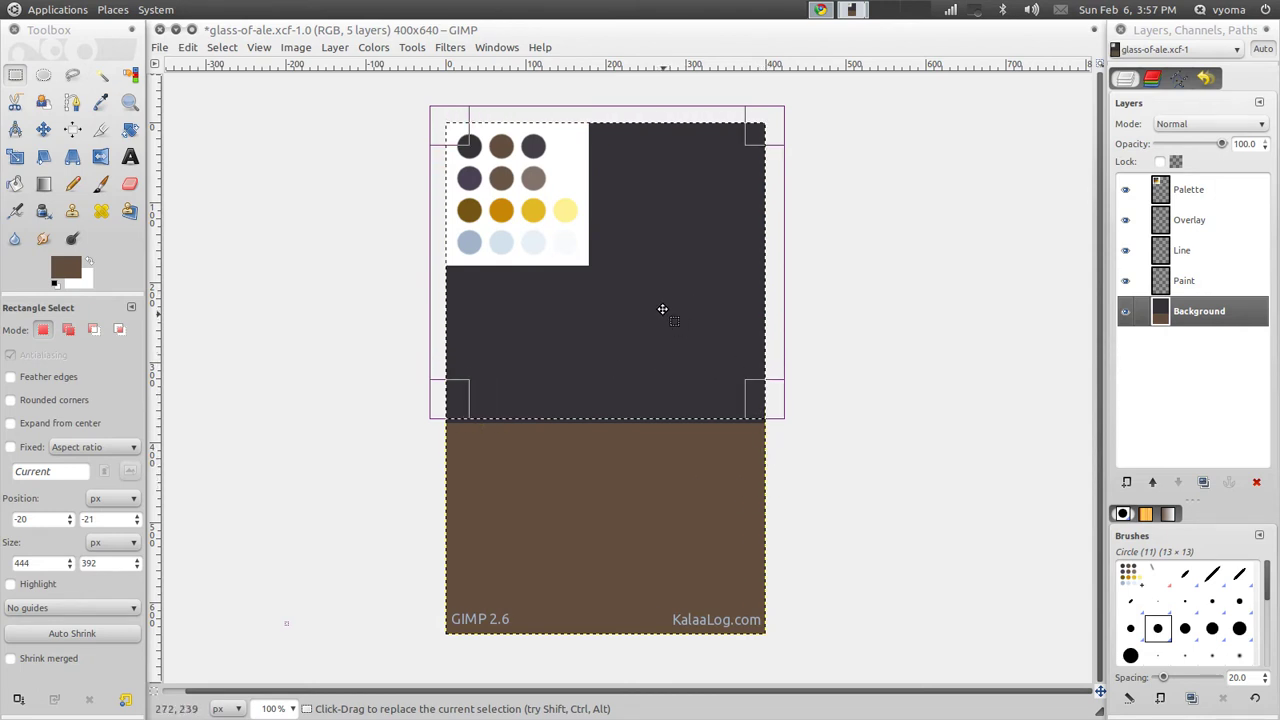
{"action": "left_click", "coordinate": [1190, 189]}
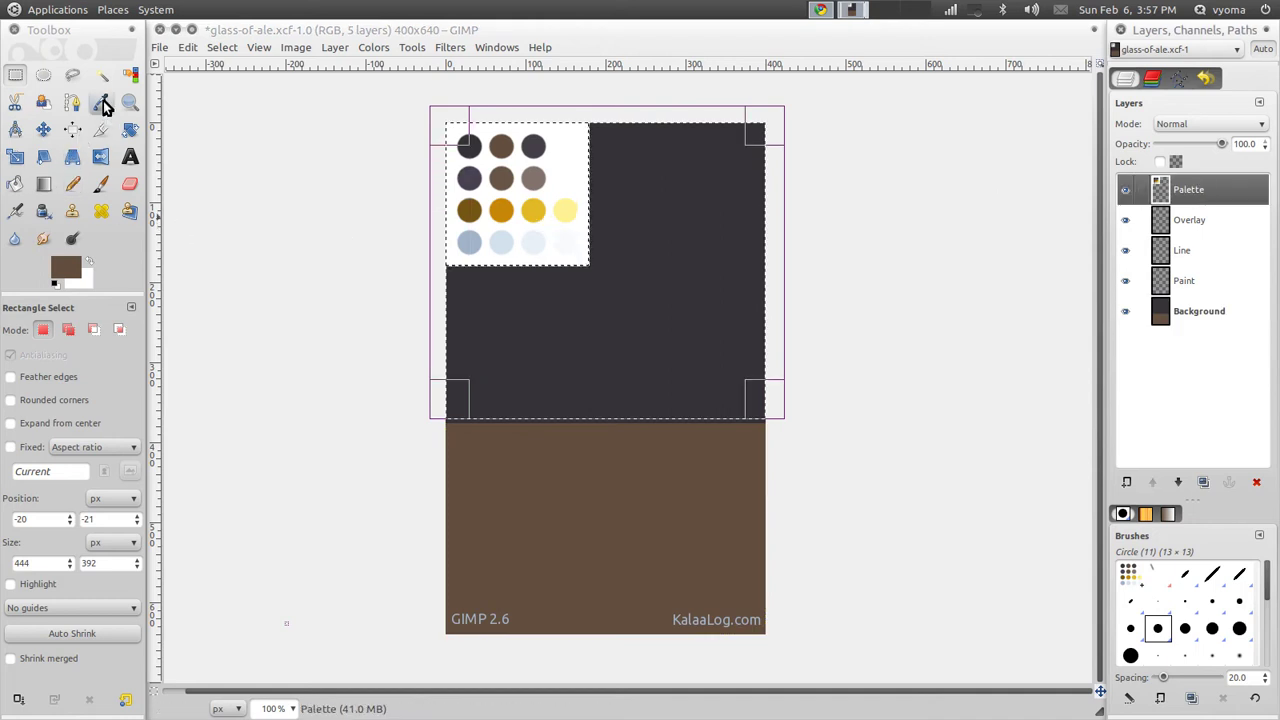
{"action": "left_click", "coordinate": [101, 102]}
{"action": "left_click", "coordinate": [535, 149]}
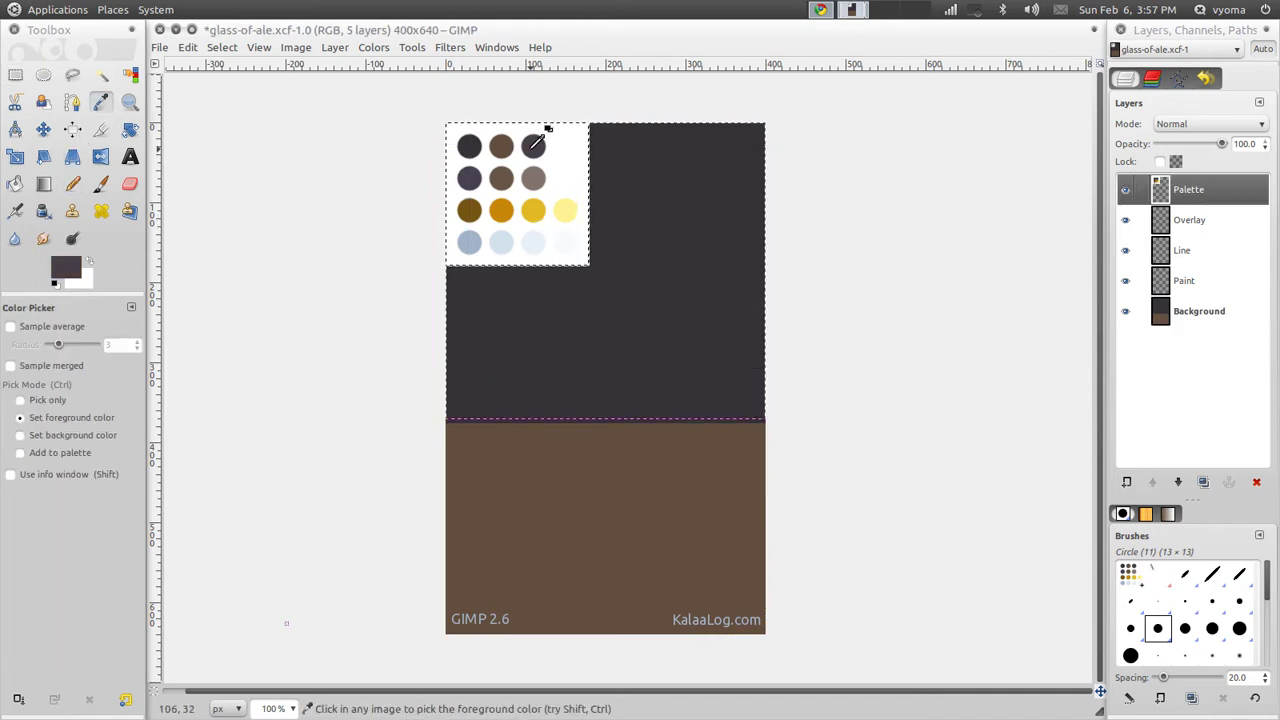
{"action": "left_click", "coordinate": [1195, 311]}
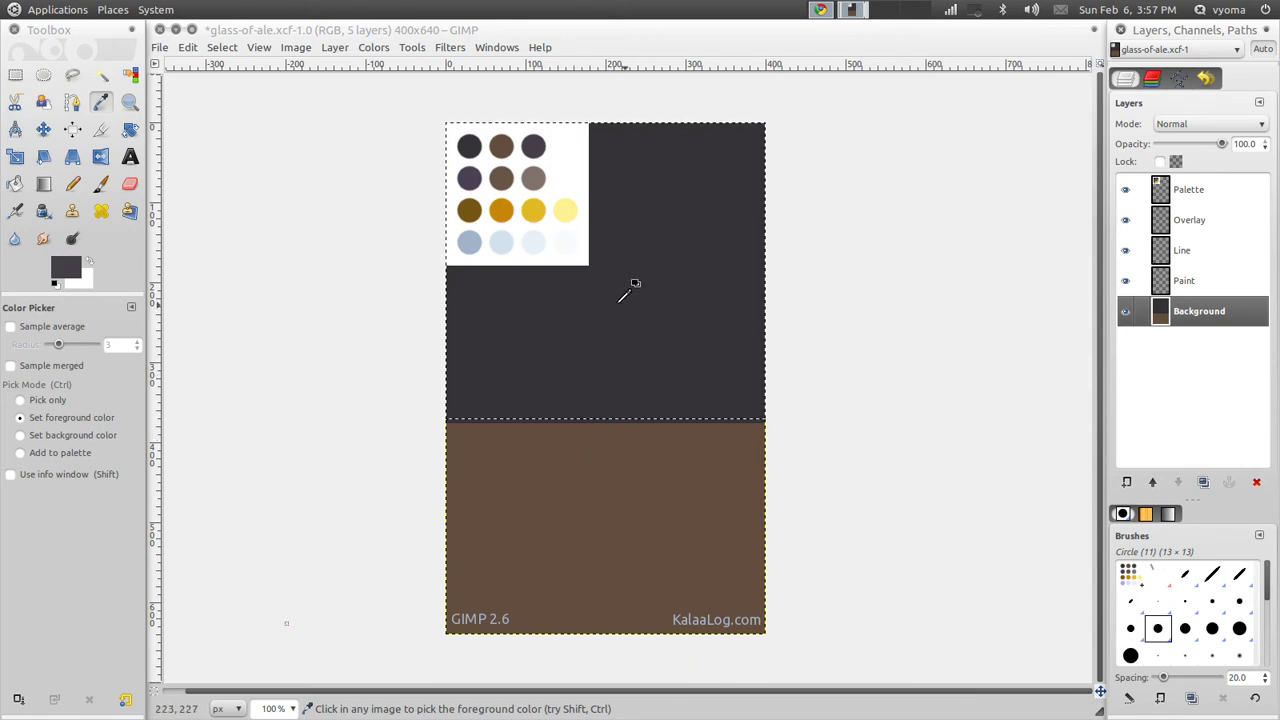
- Fill the upper area with the purplish grey, deselect with Ctrl+Shift+A, and activate the Line layer
{"action": "left_click", "coordinate": [22, 184]}
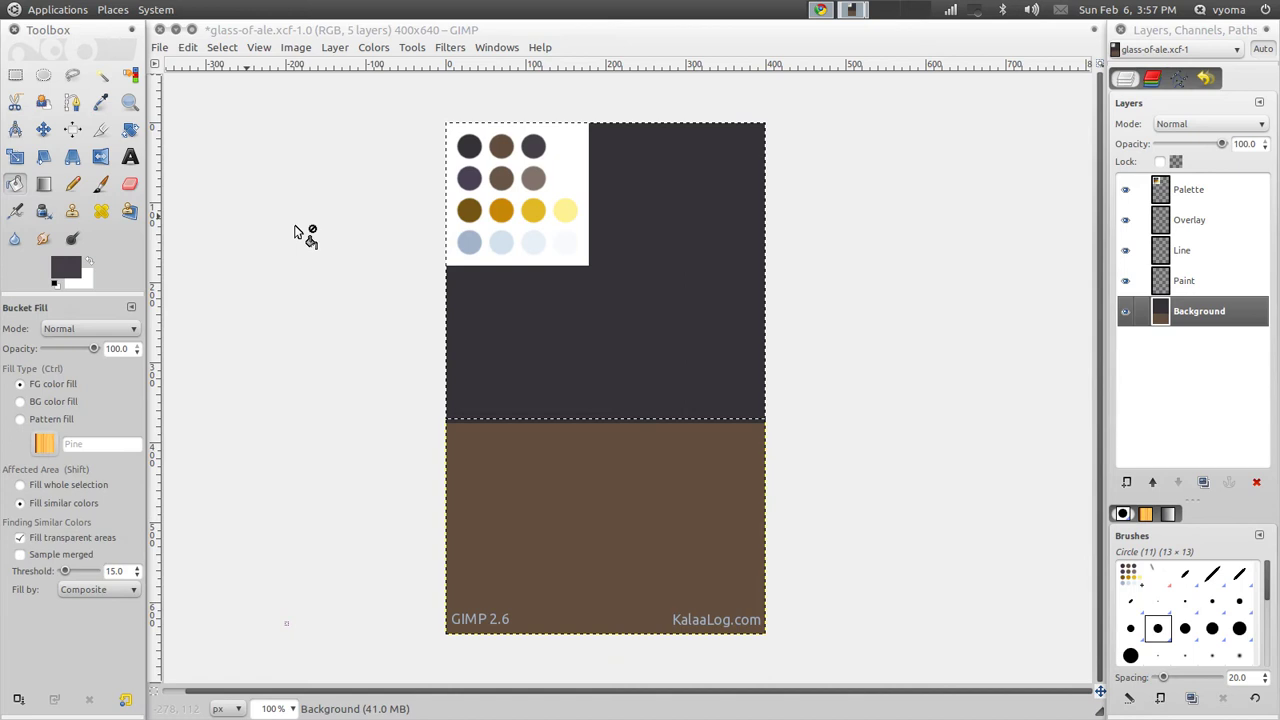
{"action": "left_click", "coordinate": [640, 345]}
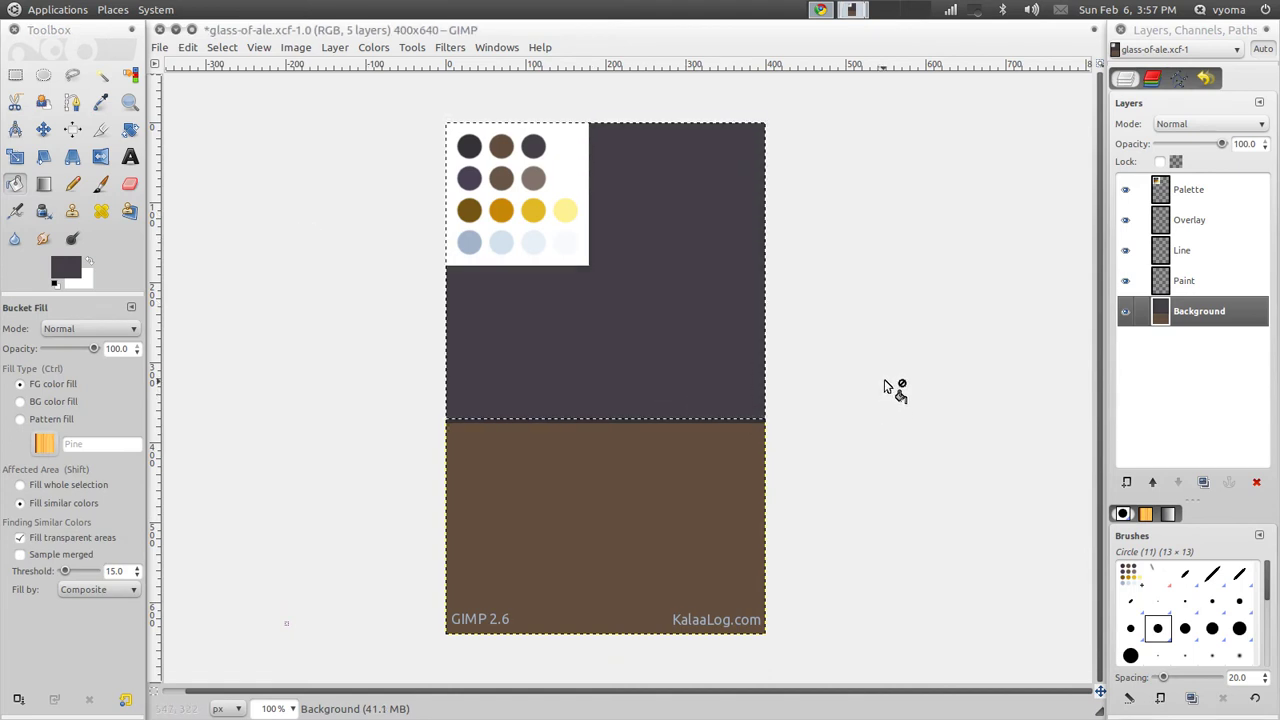
{"action": "key", "text": "ctrl+shift"}
{"action": "key", "text": "ctrl+shift+a"}
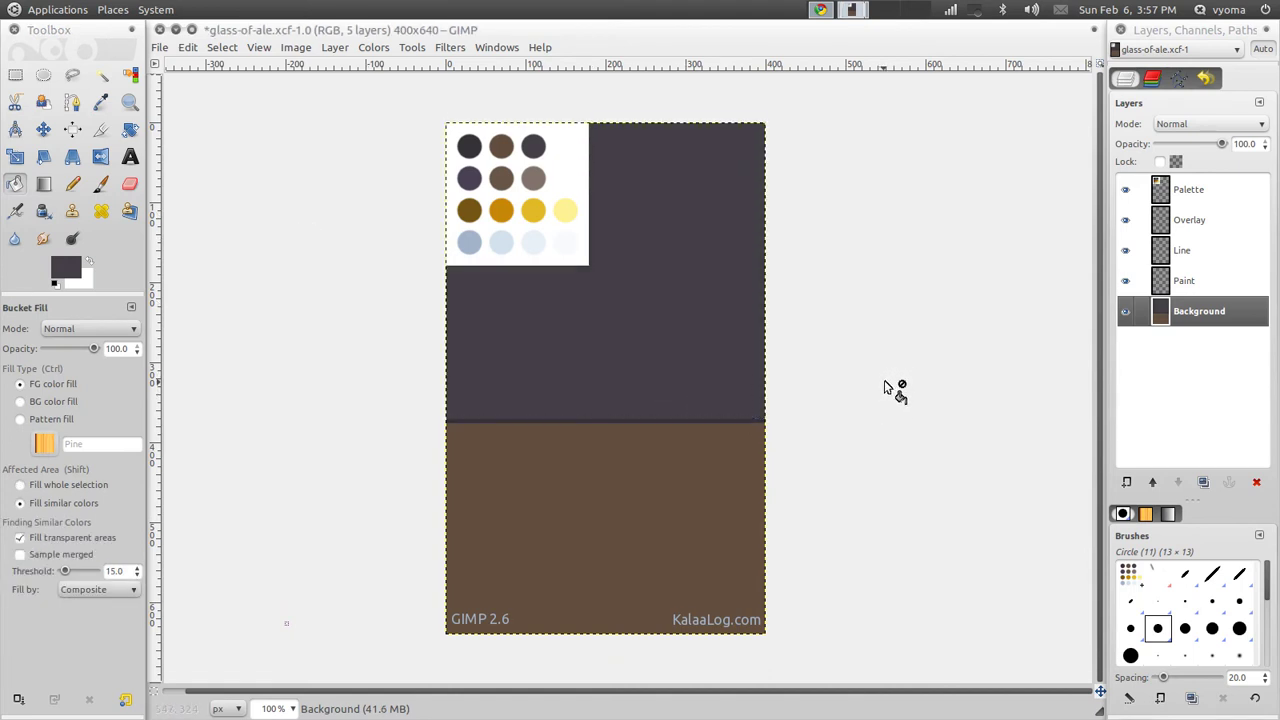
{"action": "left_click", "coordinate": [1190, 254]}
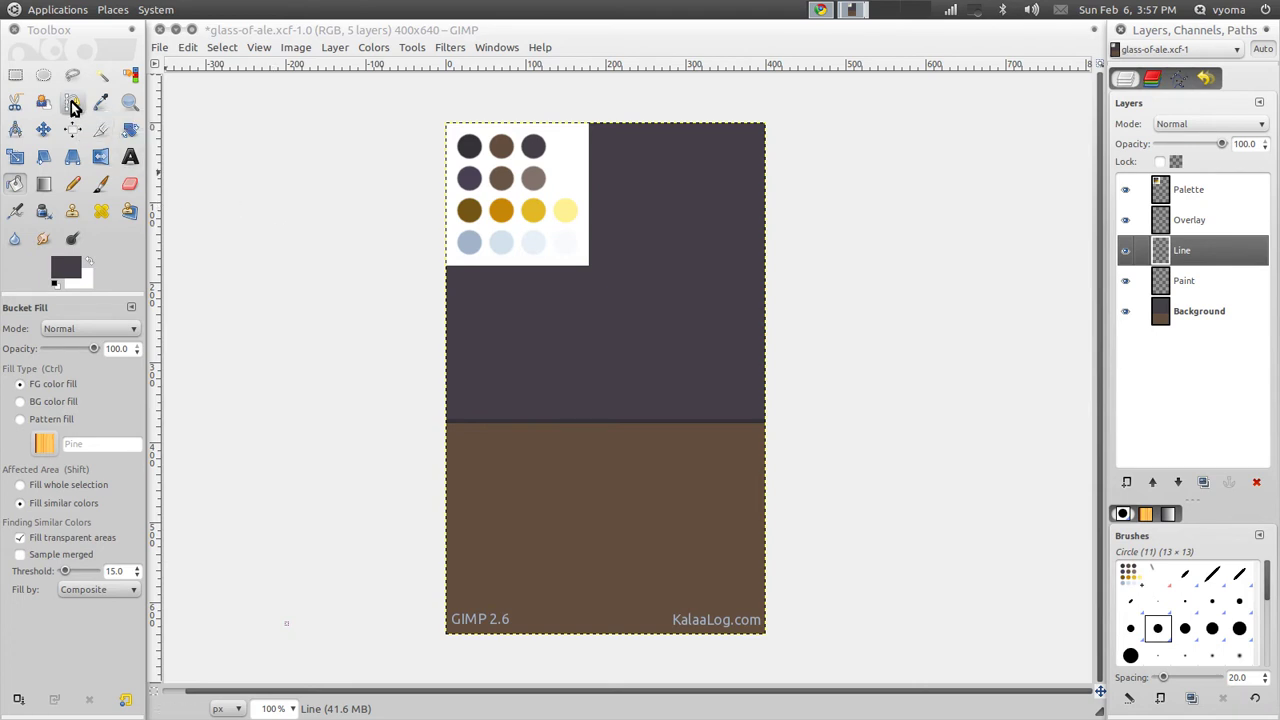
- Draw a closed four-anchor path outlining the glass from the backdrop down into the brown area
{"action": "left_click", "coordinate": [72, 103]}
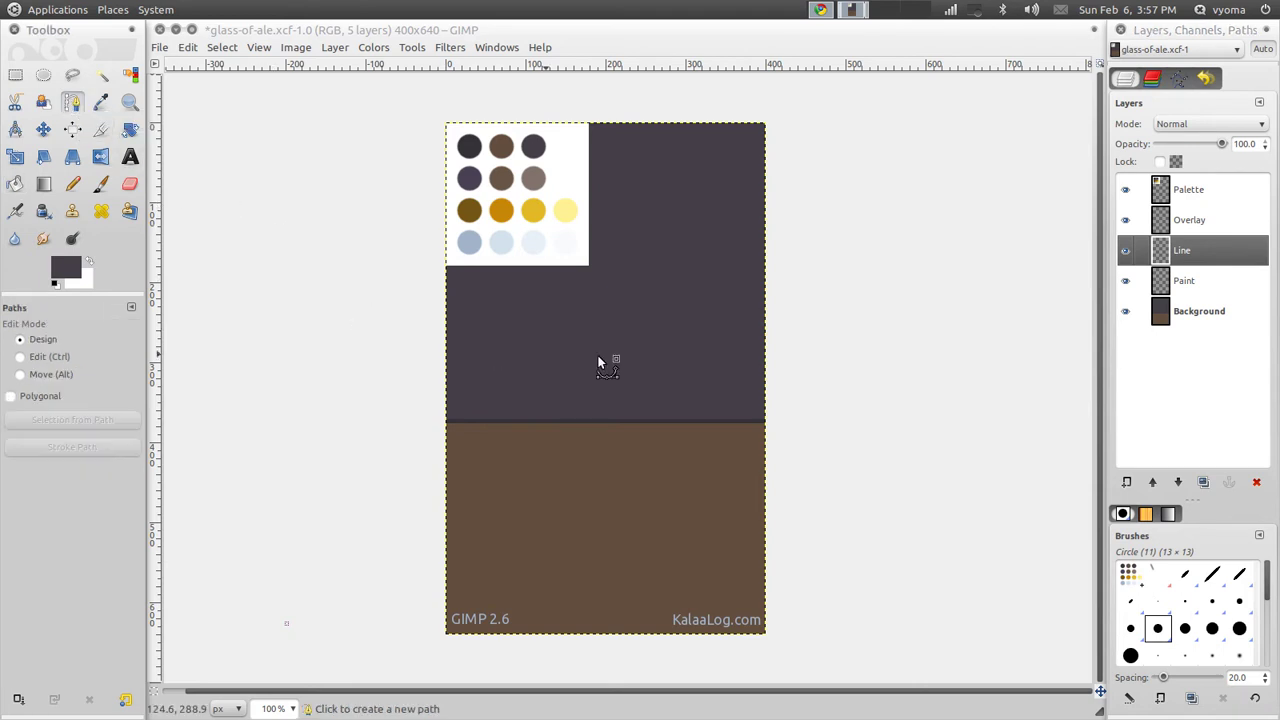
{"action": "left_click", "coordinate": [546, 317]}
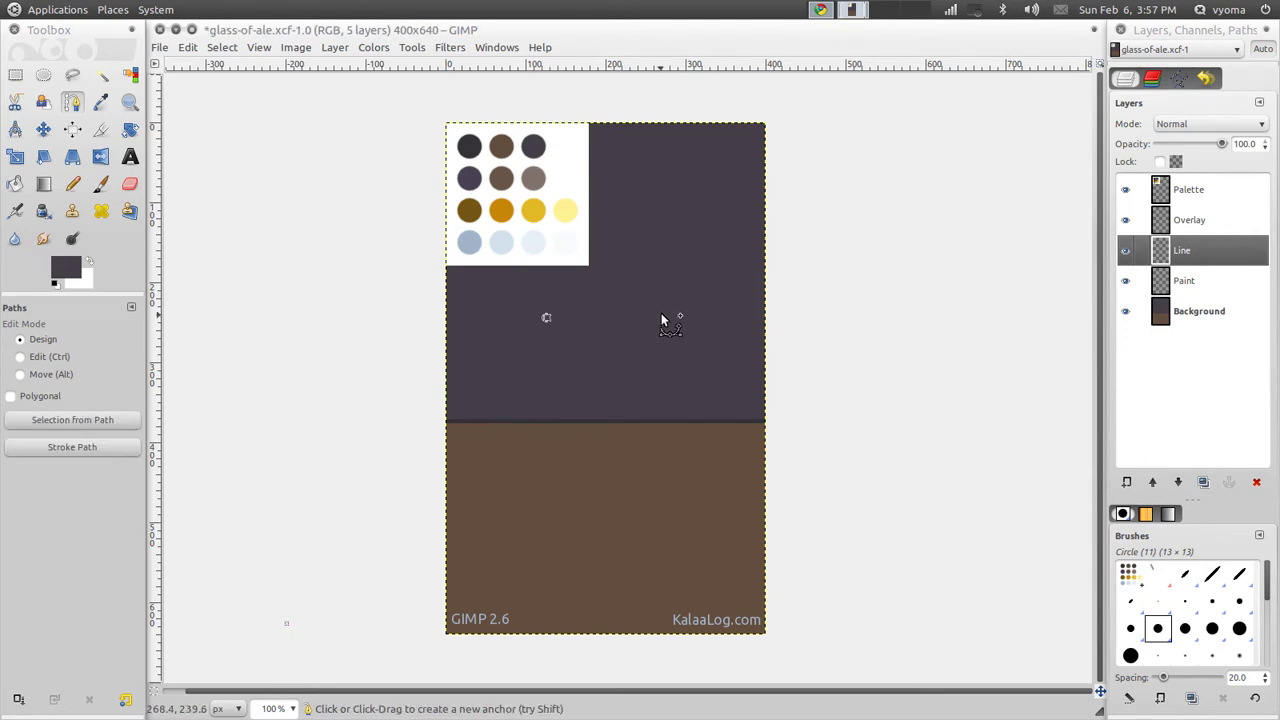
{"action": "left_click", "coordinate": [660, 314]}
{"action": "left_click", "coordinate": [664, 538]}
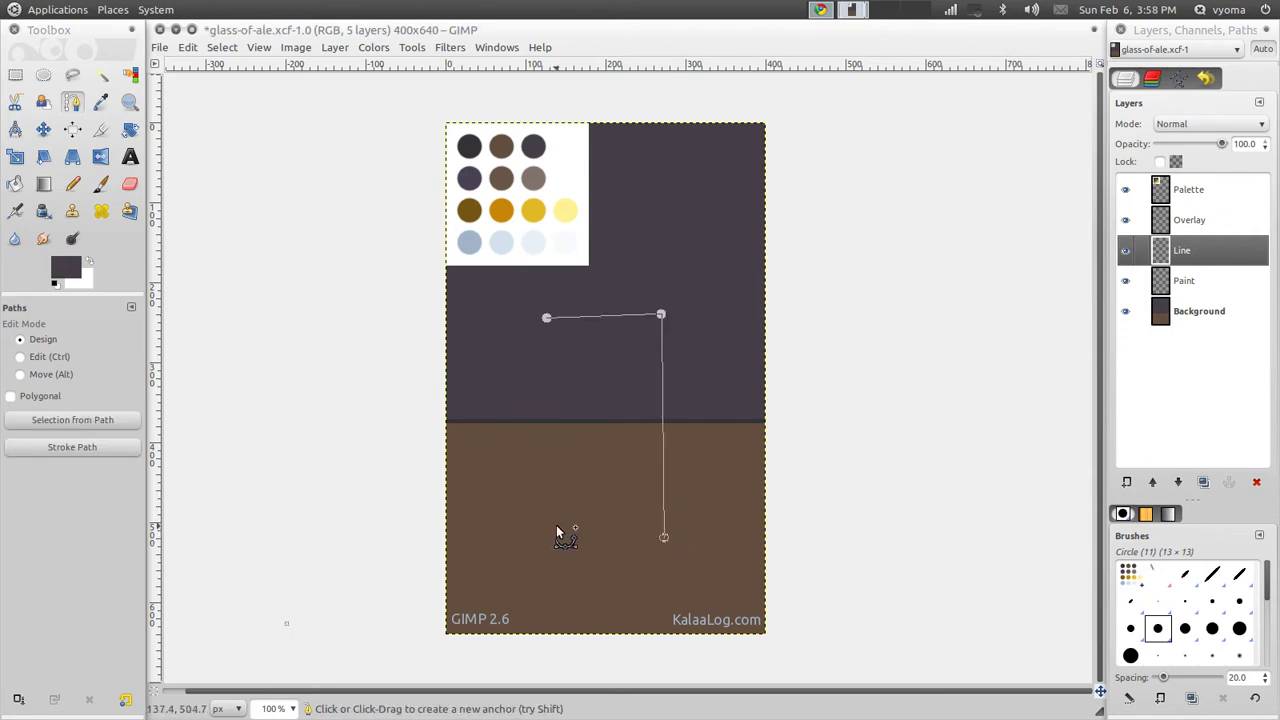
{"action": "left_click", "coordinate": [556, 526]}
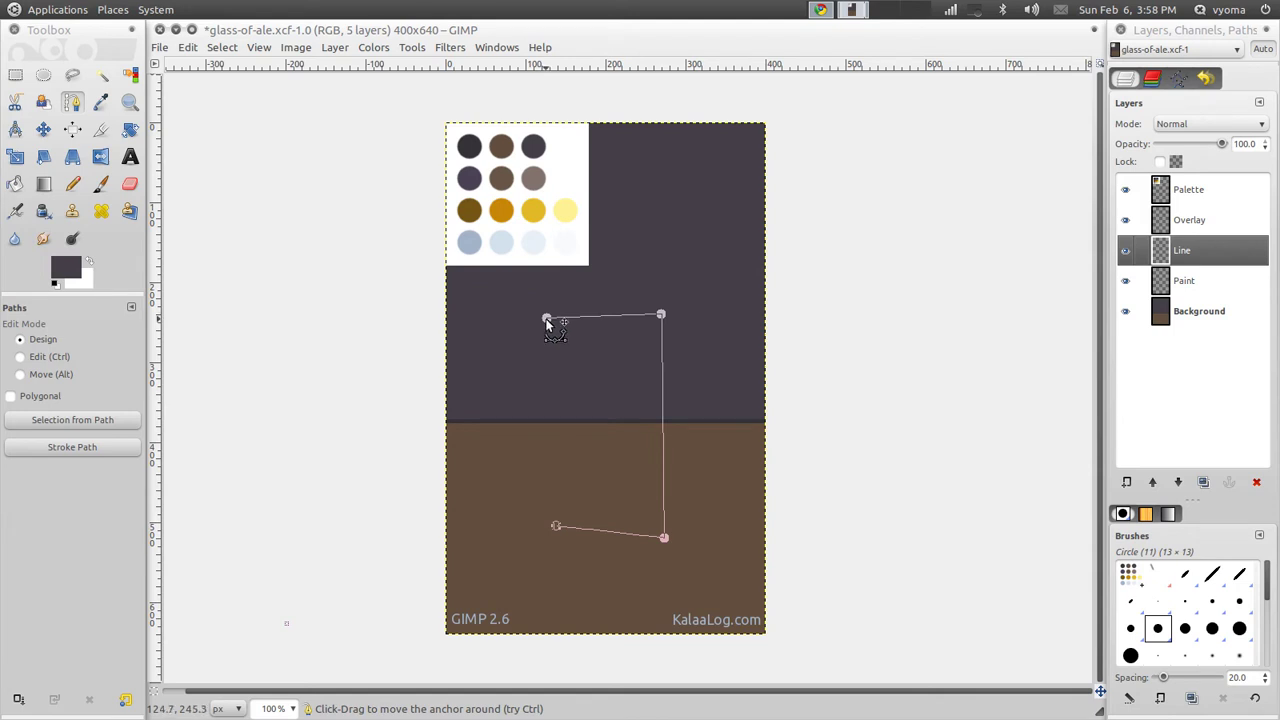
{"action": "key", "text": "ctrl"}
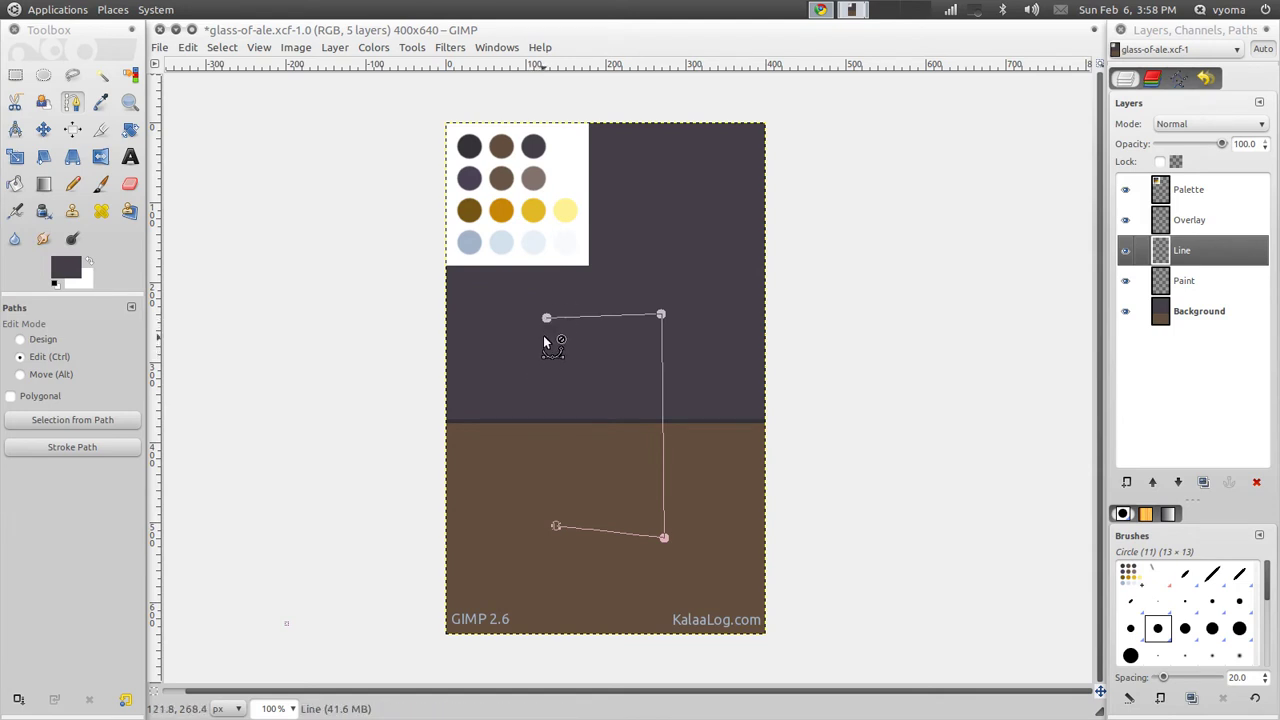
{"action": "left_click", "coordinate": [546, 318]}
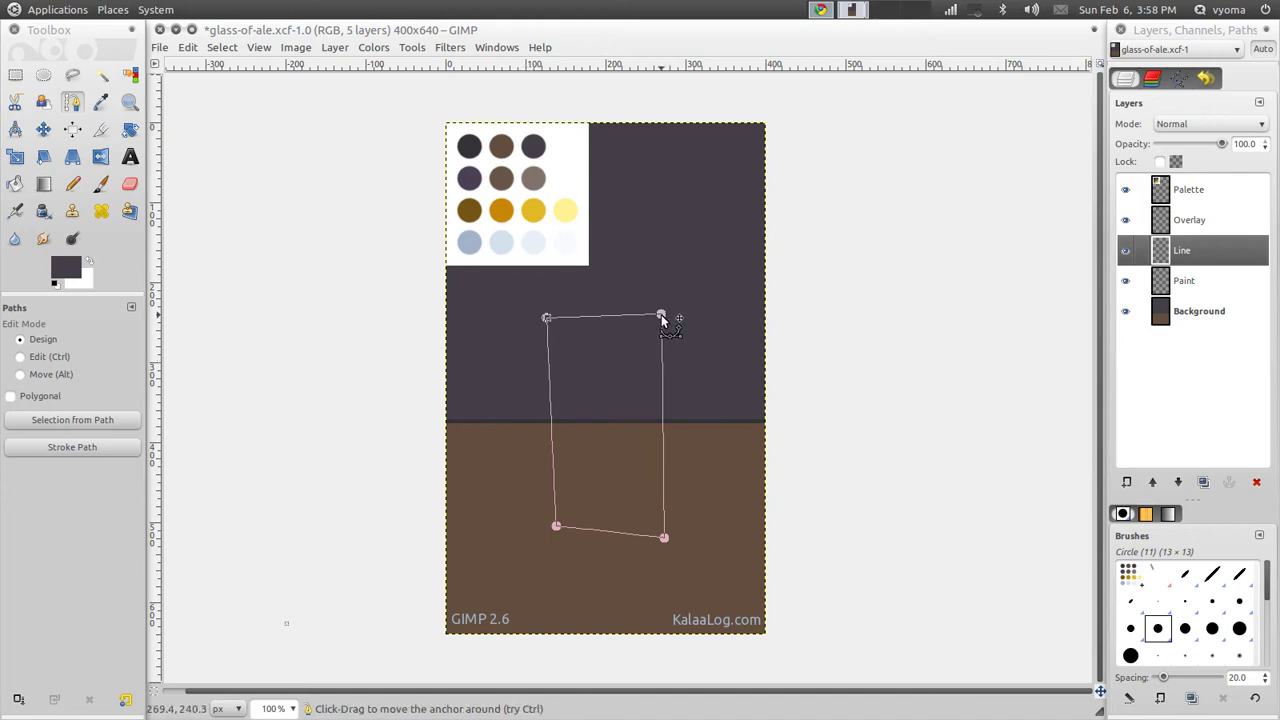
- Taper the glass base and bend the left and right sides of the path into curves
{"action": "left_click_drag", "start_coordinate": [661, 315], "coordinate": [665, 317]}
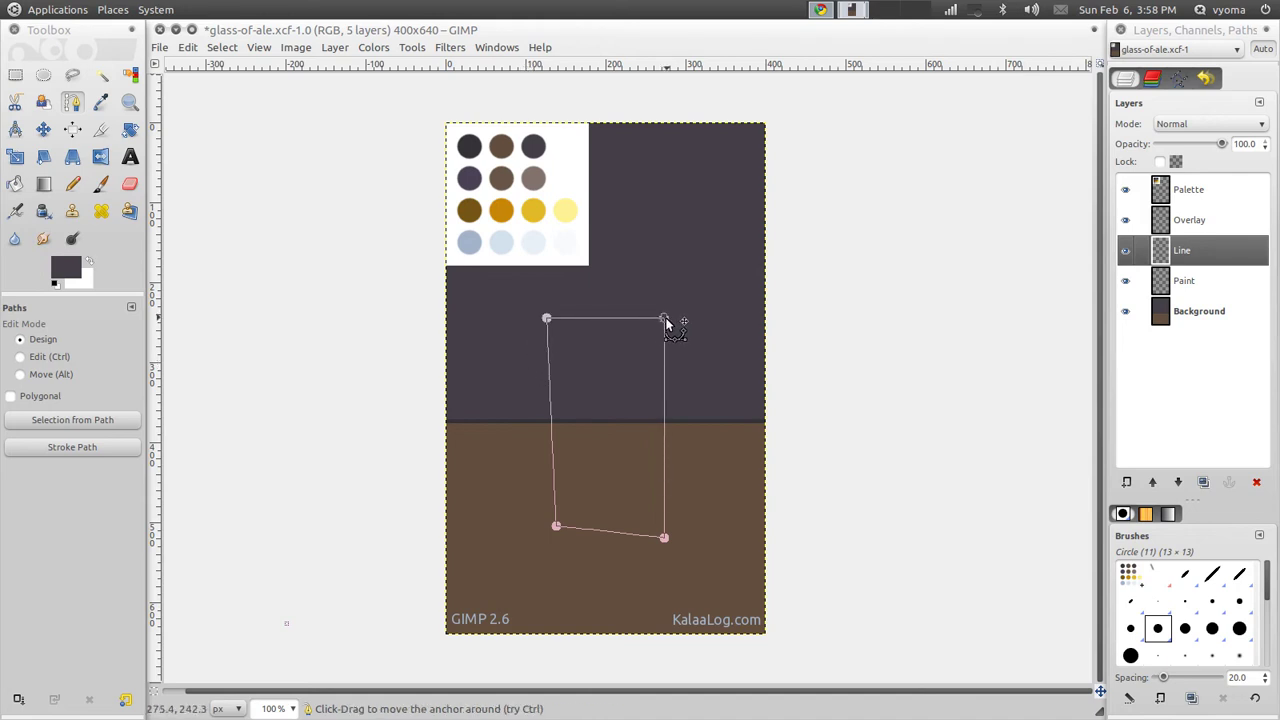
{"action": "left_click_drag", "start_coordinate": [556, 530], "coordinate": [562, 534]}
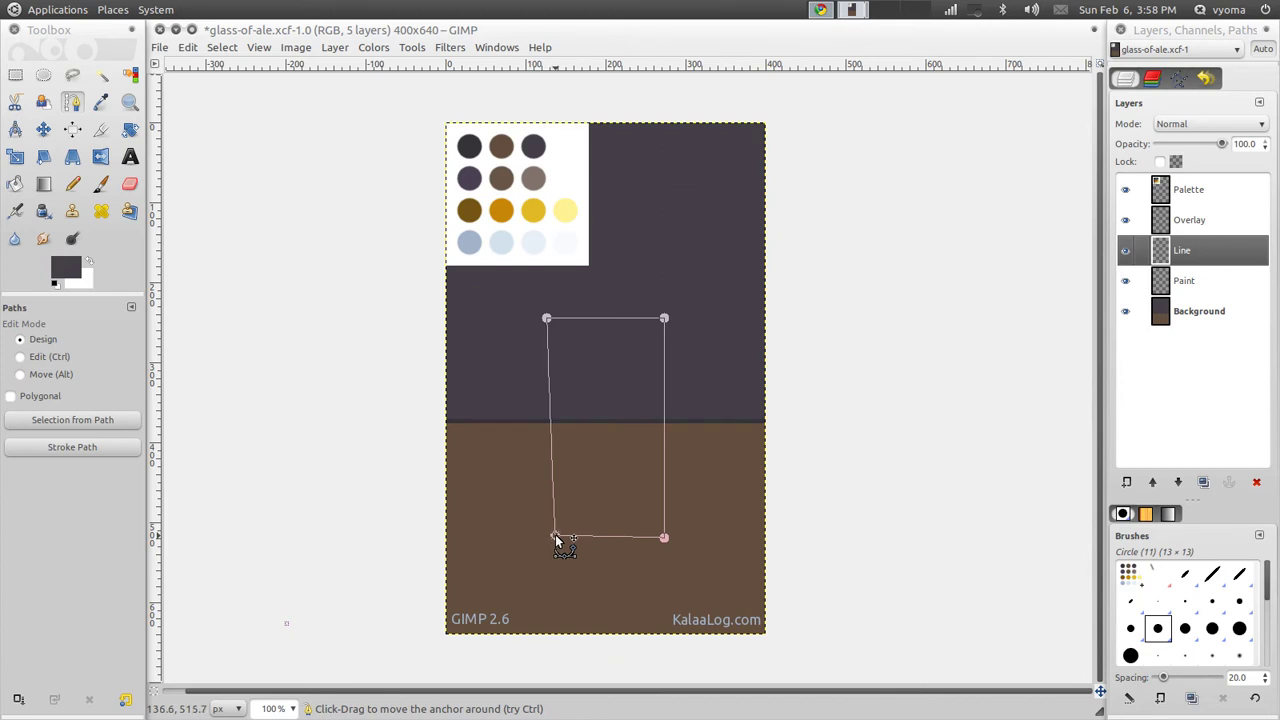
{"action": "left_click_drag", "start_coordinate": [663, 537], "coordinate": [648, 536]}
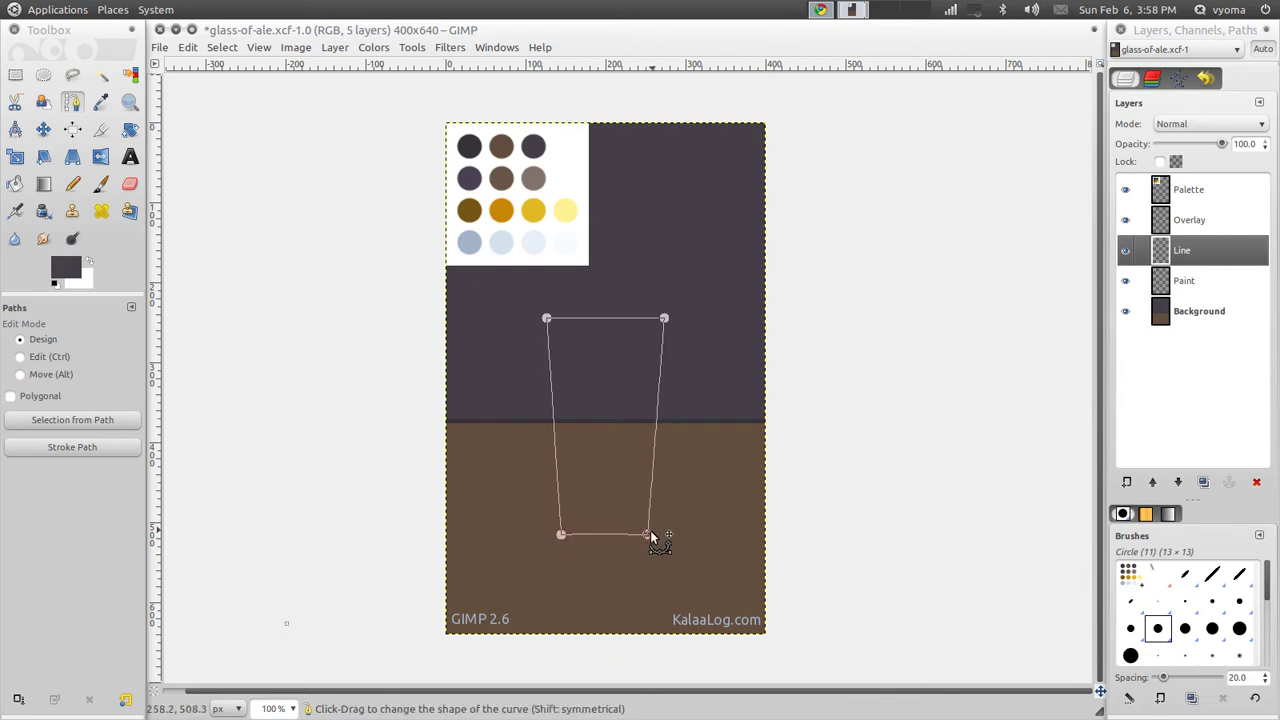
{"action": "left_click_drag", "start_coordinate": [552, 400], "coordinate": [547, 402]}
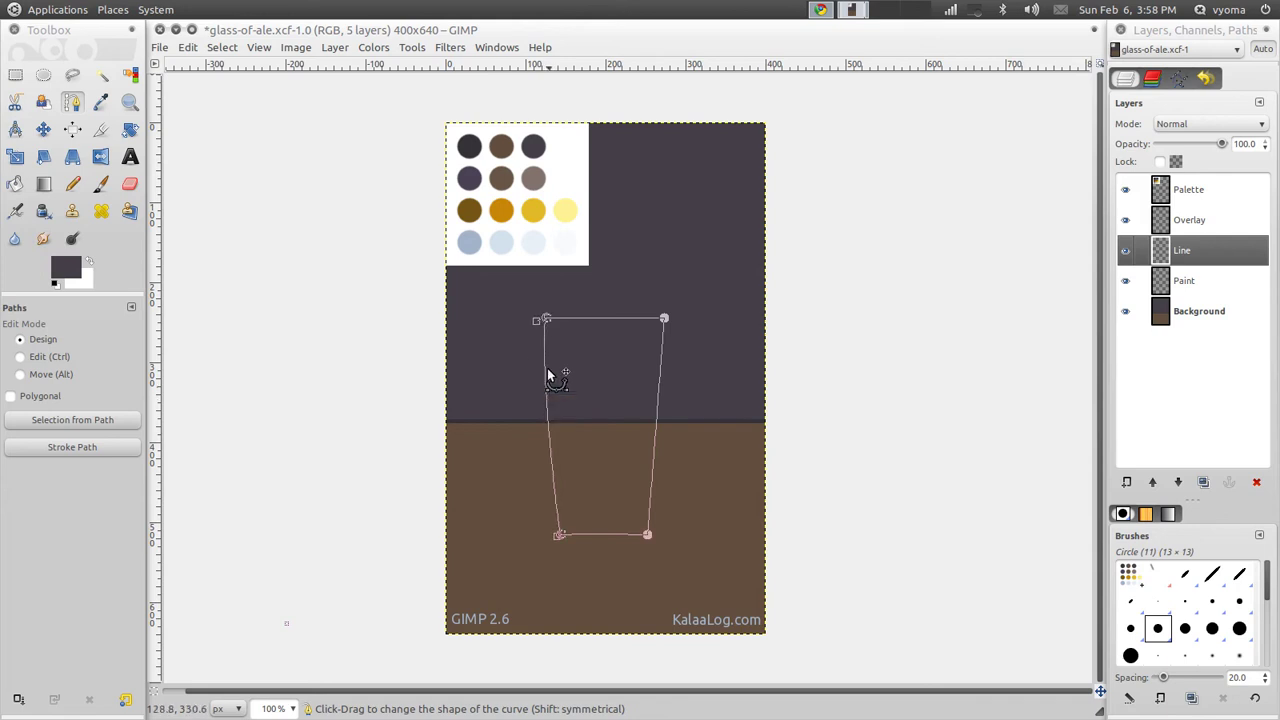
{"action": "left_click_drag", "start_coordinate": [538, 319], "coordinate": [527, 362]}
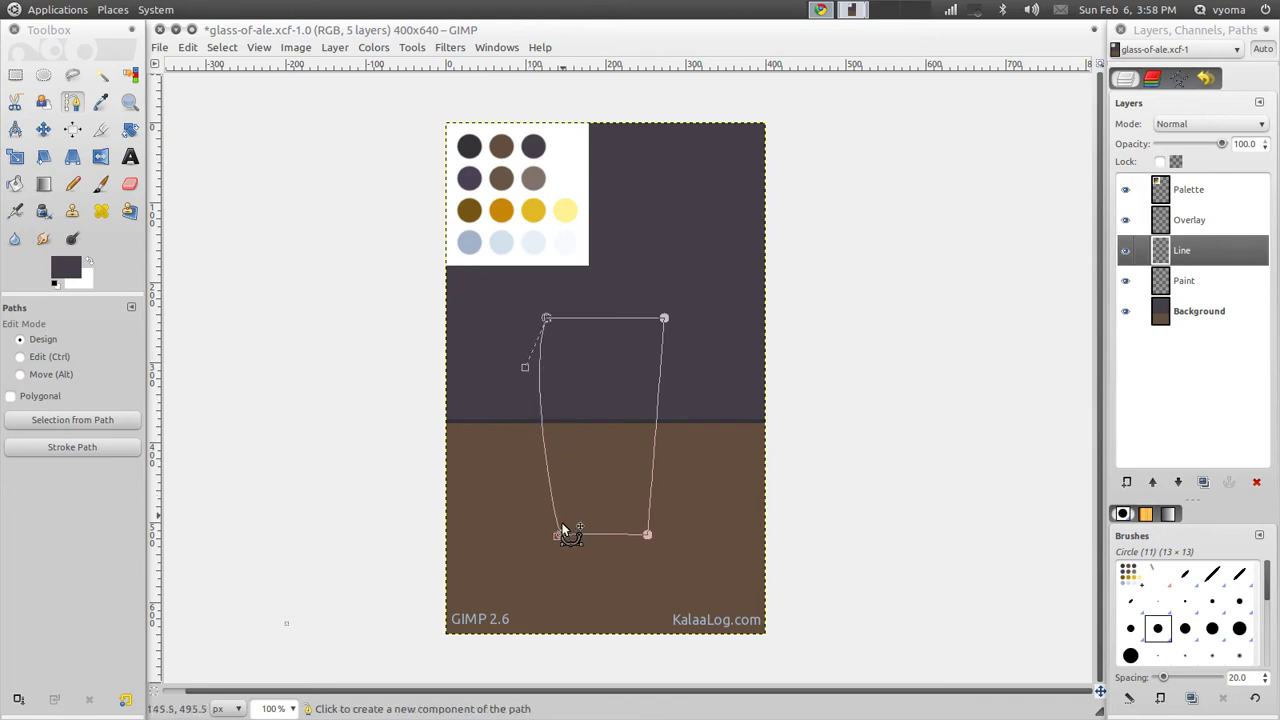
{"action": "left_click_drag", "start_coordinate": [561, 535], "coordinate": [563, 478]}
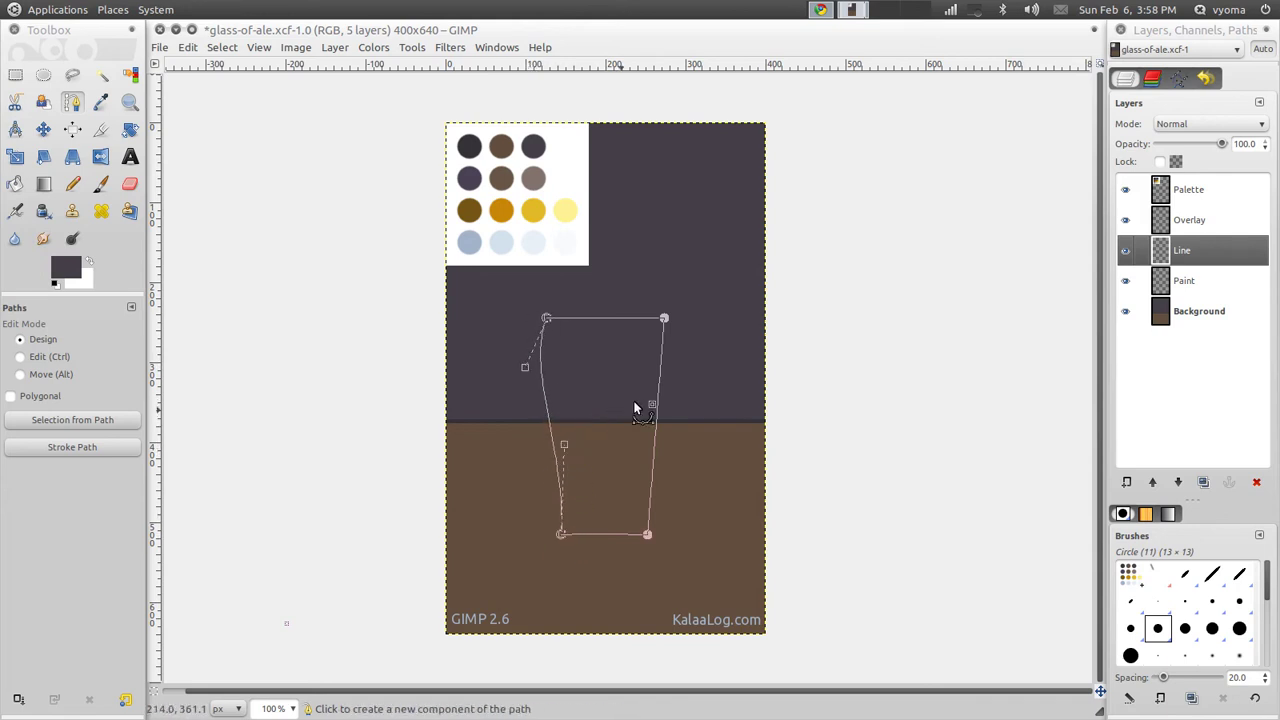
{"action": "left_click_drag", "start_coordinate": [661, 377], "coordinate": [676, 360]}
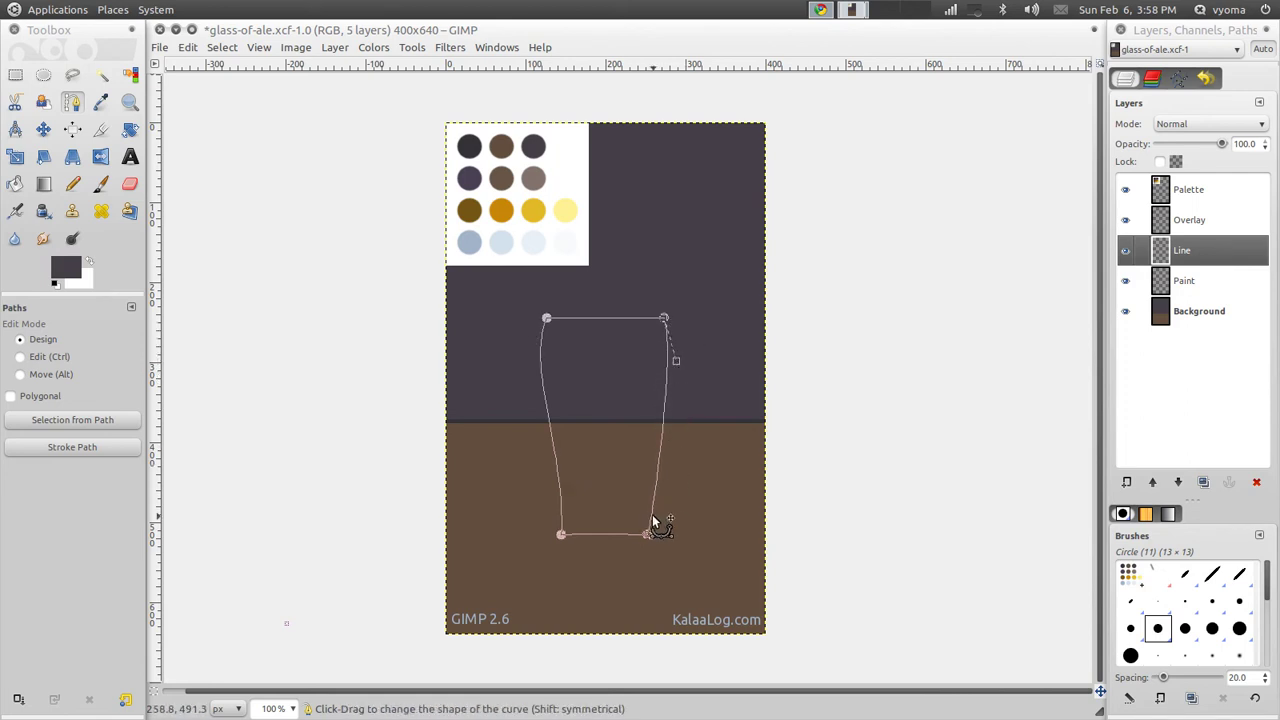
{"action": "left_click_drag", "start_coordinate": [651, 511], "coordinate": [638, 487]}
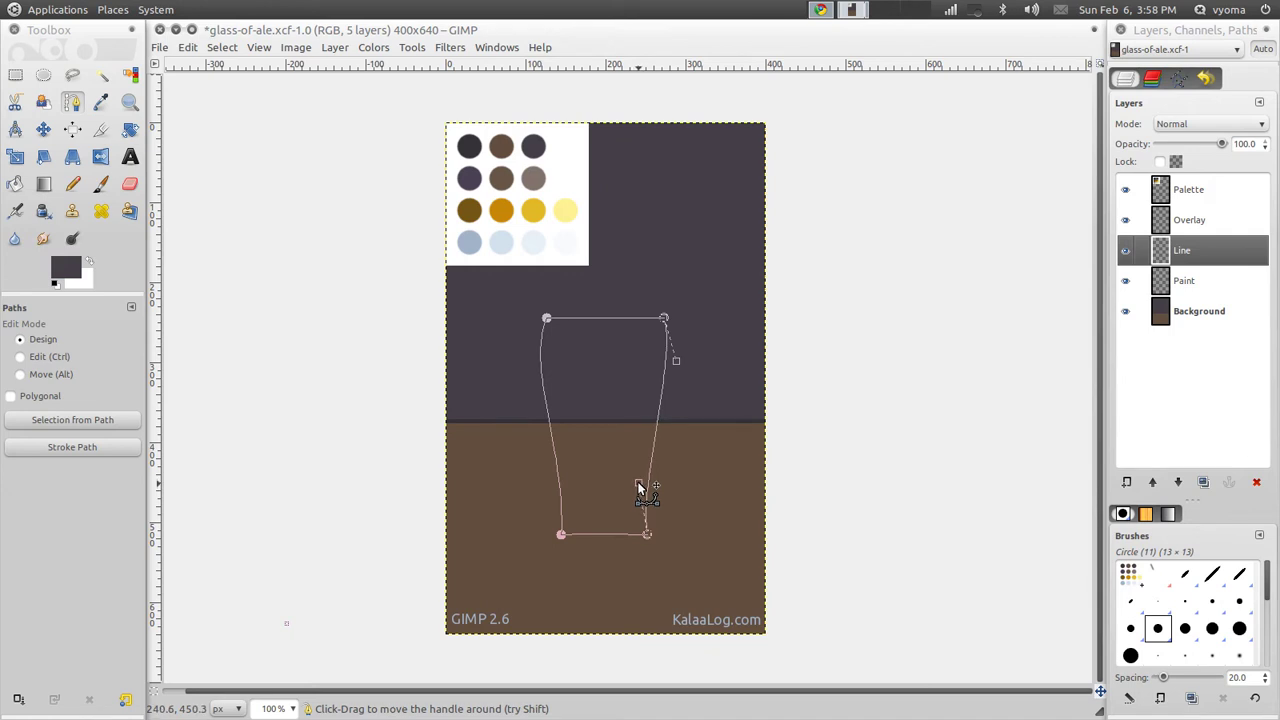
{"action": "left_click_drag", "start_coordinate": [676, 361], "coordinate": [683, 397]}
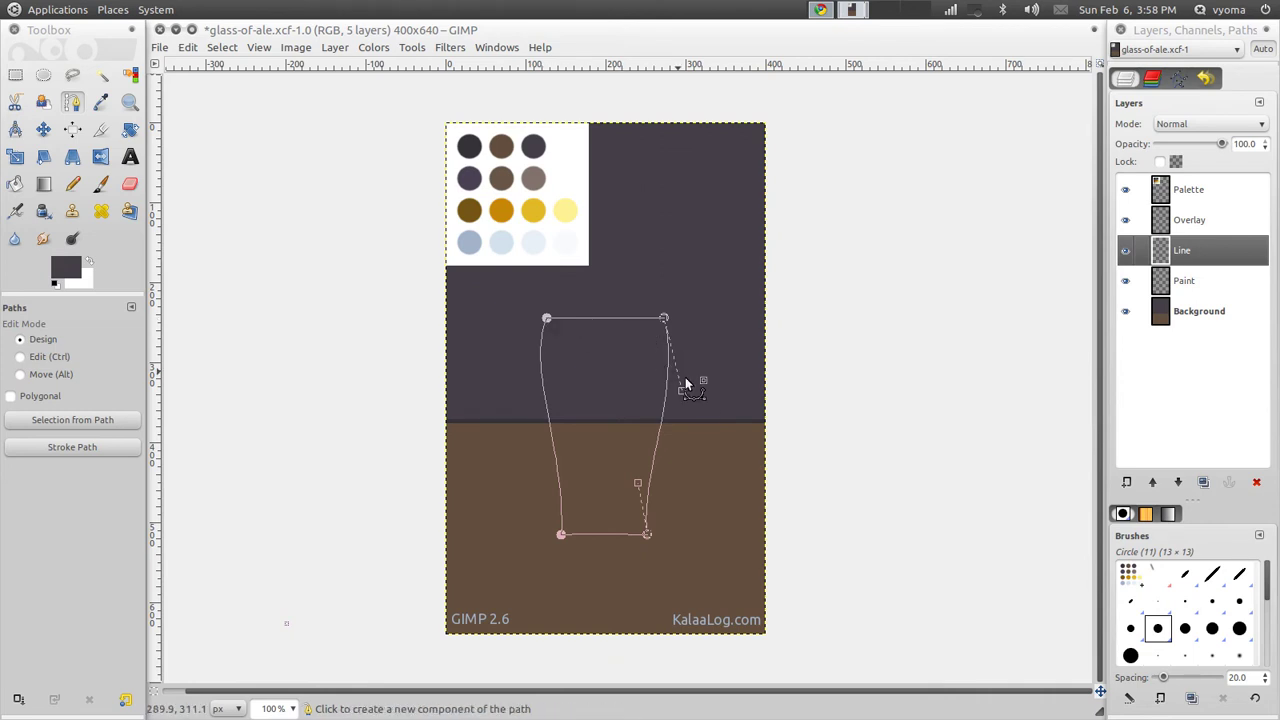
{"action": "left_click_drag", "start_coordinate": [685, 396], "coordinate": [682, 396]}
- Arc the glass rim upward and sag the base downward into a rounded bottom
{"action": "left_click", "coordinate": [542, 381]}
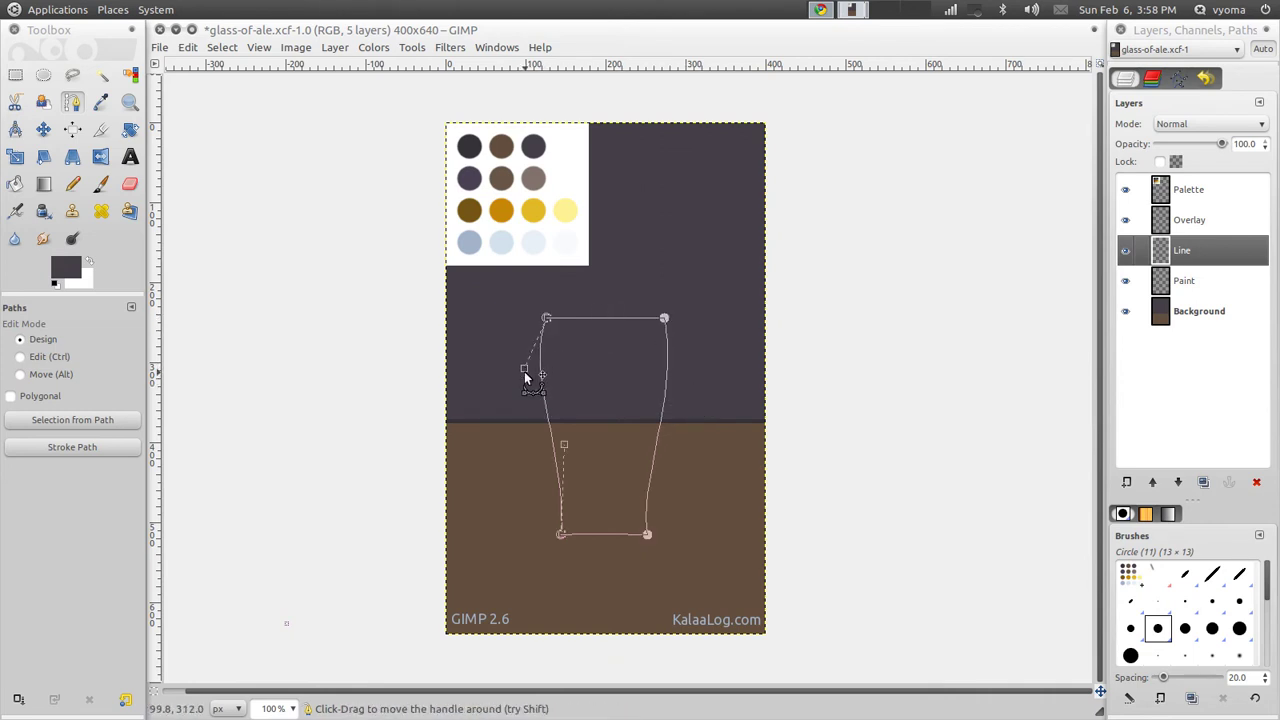
{"action": "left_click", "coordinate": [666, 350]}
{"action": "mouse_move", "coordinate": [606, 318]}
{"action": "left_mouse_down"}
{"action": "mouse_move", "coordinate": [557, 302]}
{"action": "mouse_move", "coordinate": [569, 288]}
{"action": "left_mouse_up"}
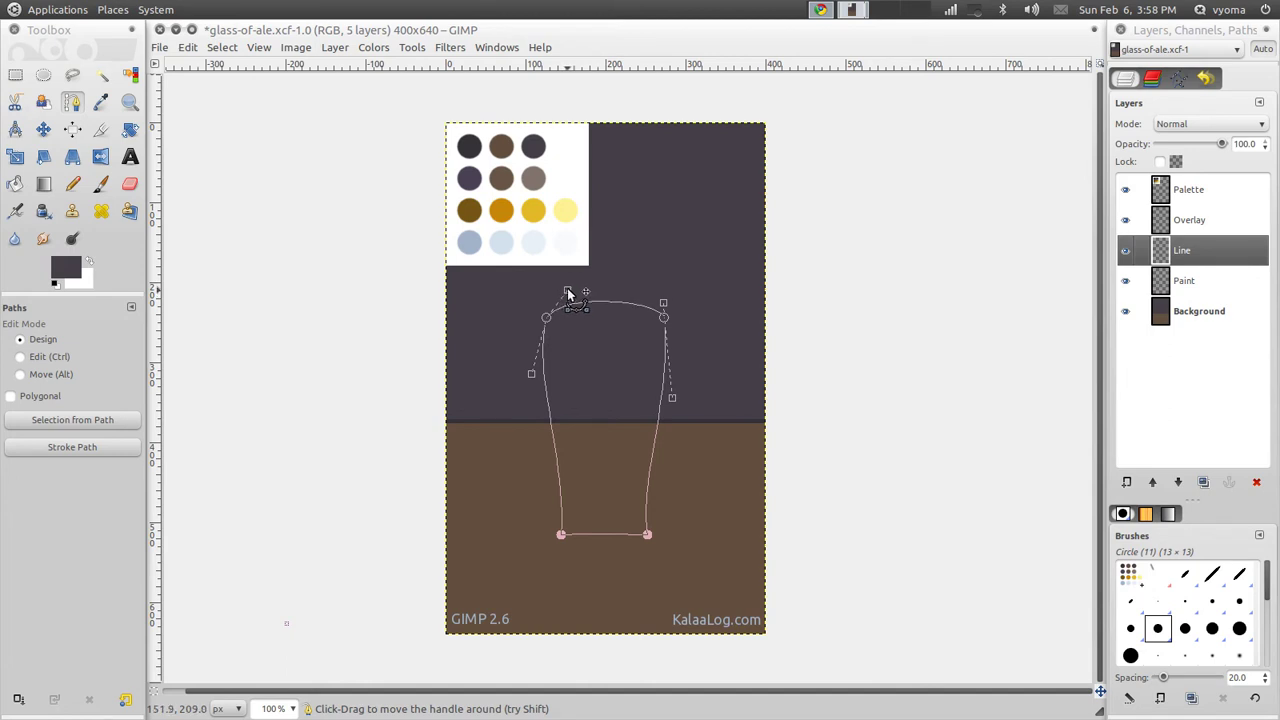
{"action": "left_click_drag", "start_coordinate": [657, 301], "coordinate": [658, 297]}
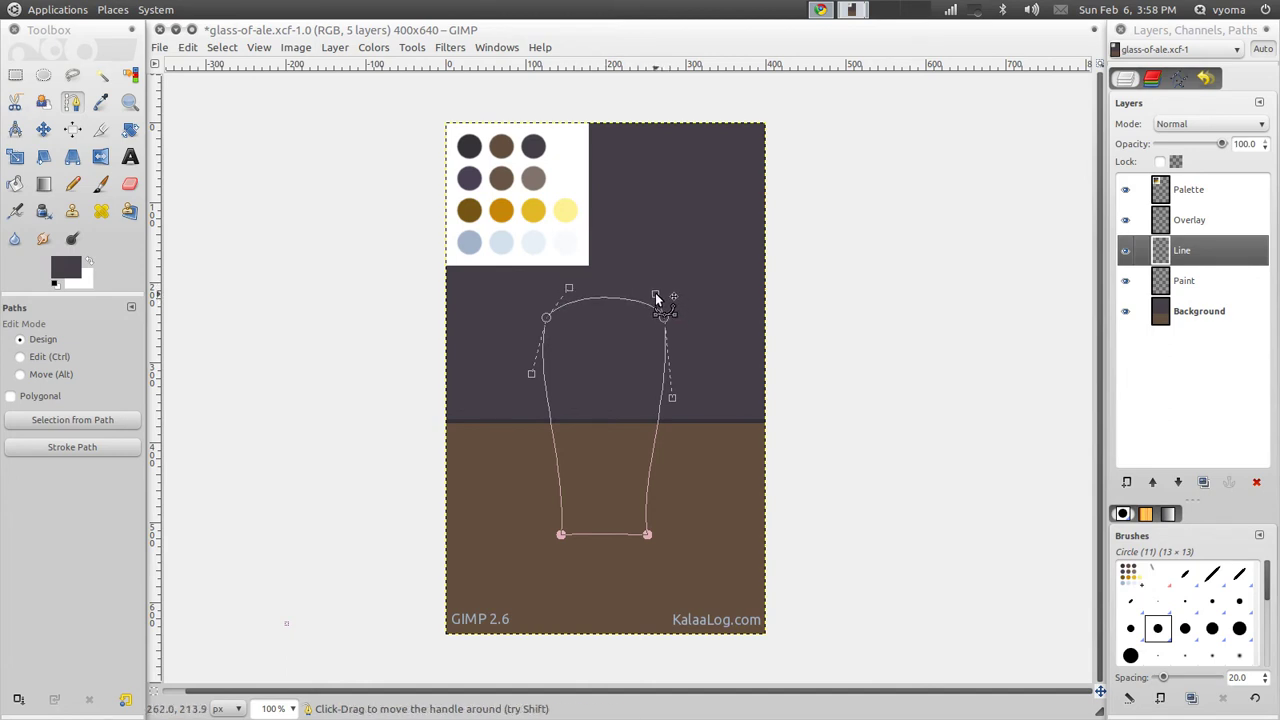
{"action": "left_click_drag", "start_coordinate": [599, 534], "coordinate": [575, 557]}
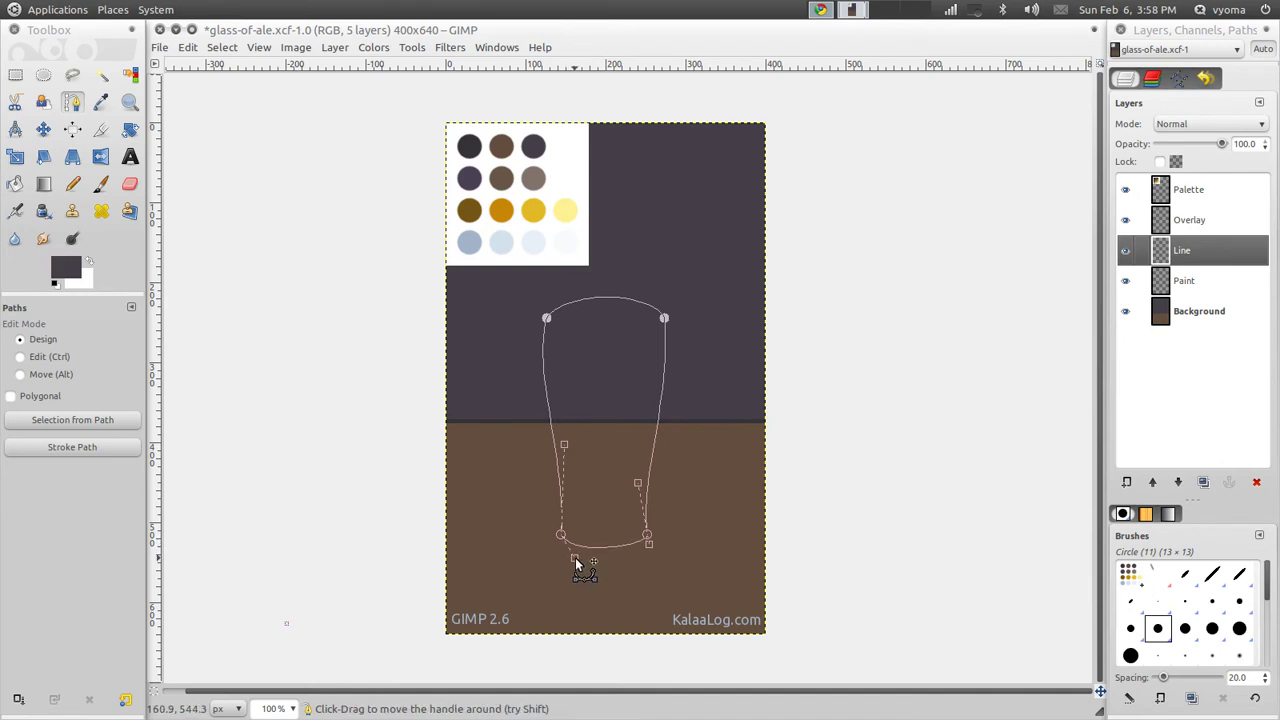
{"action": "left_click_drag", "start_coordinate": [649, 542], "coordinate": [634, 562]}
{"action": "left_click", "coordinate": [545, 319]}
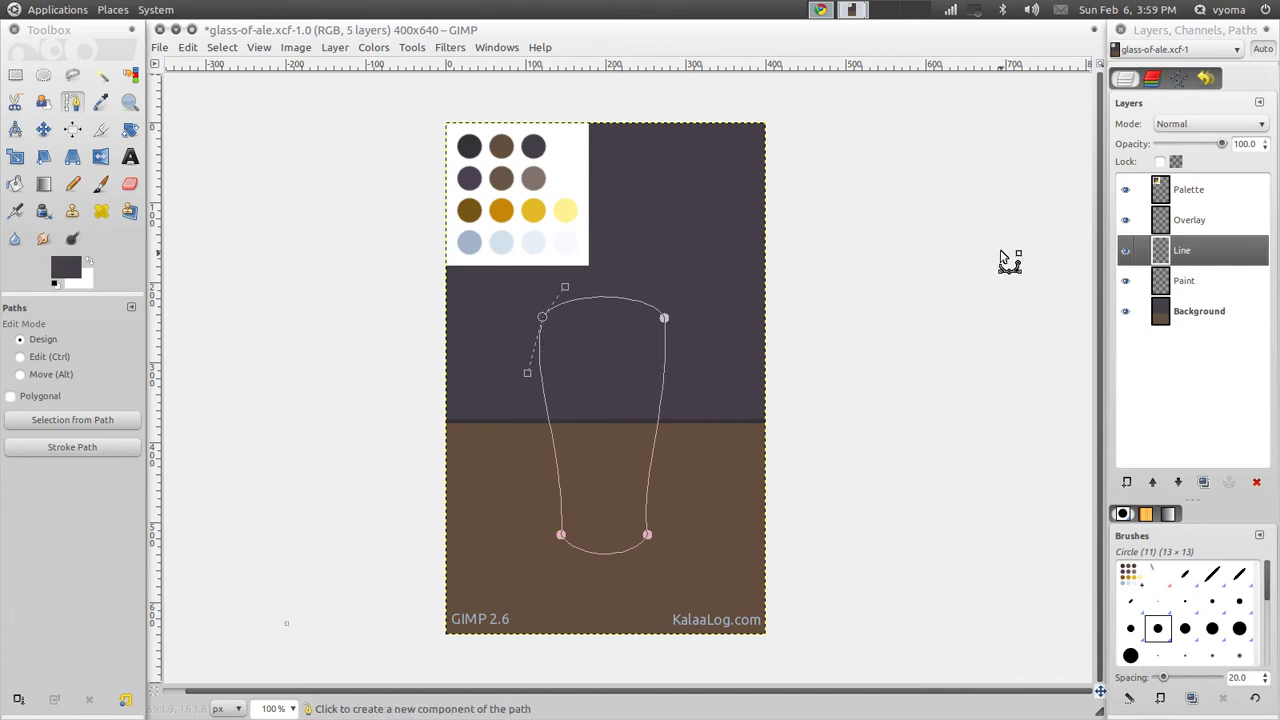
- Set black as the foreground colour and stroke the glass path with a 3 px solid line
{"action": "left_click", "coordinate": [66, 267]}
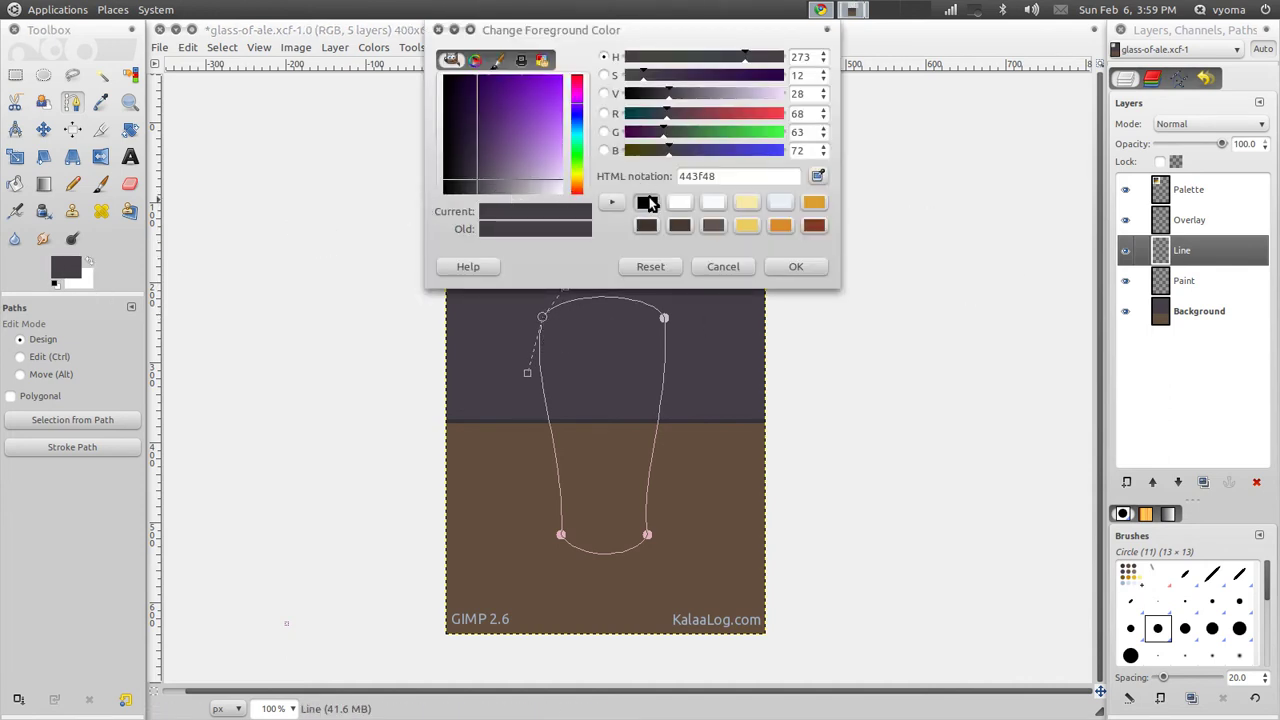
{"action": "left_click", "coordinate": [646, 202]}
{"action": "left_click", "coordinate": [797, 269]}
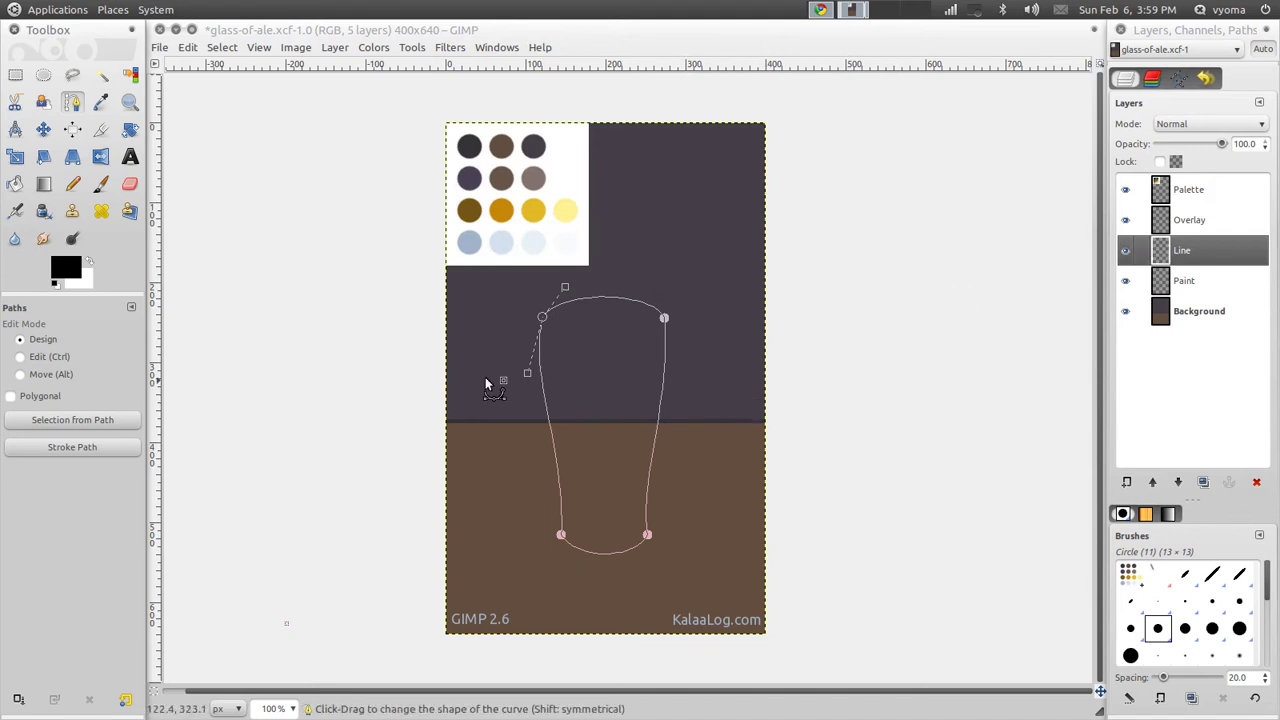
{"action": "left_click", "coordinate": [90, 446]}
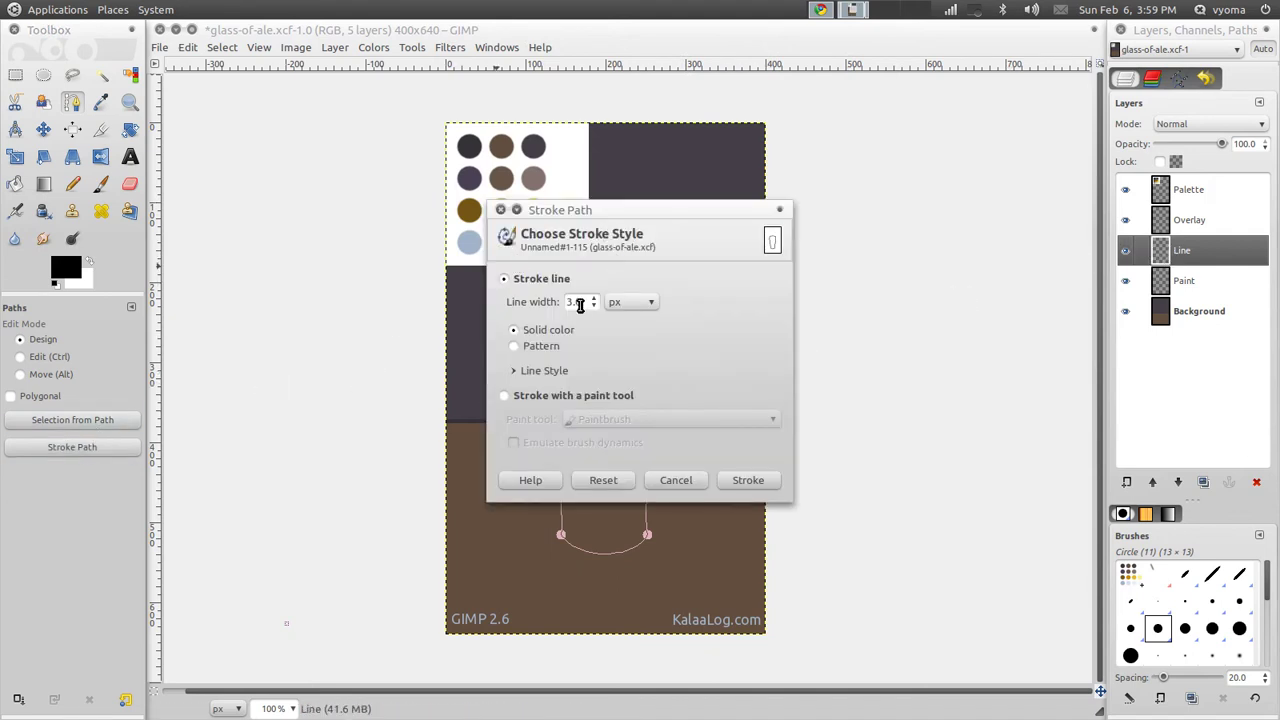
{"action": "double_click", "coordinate": [580, 302]}
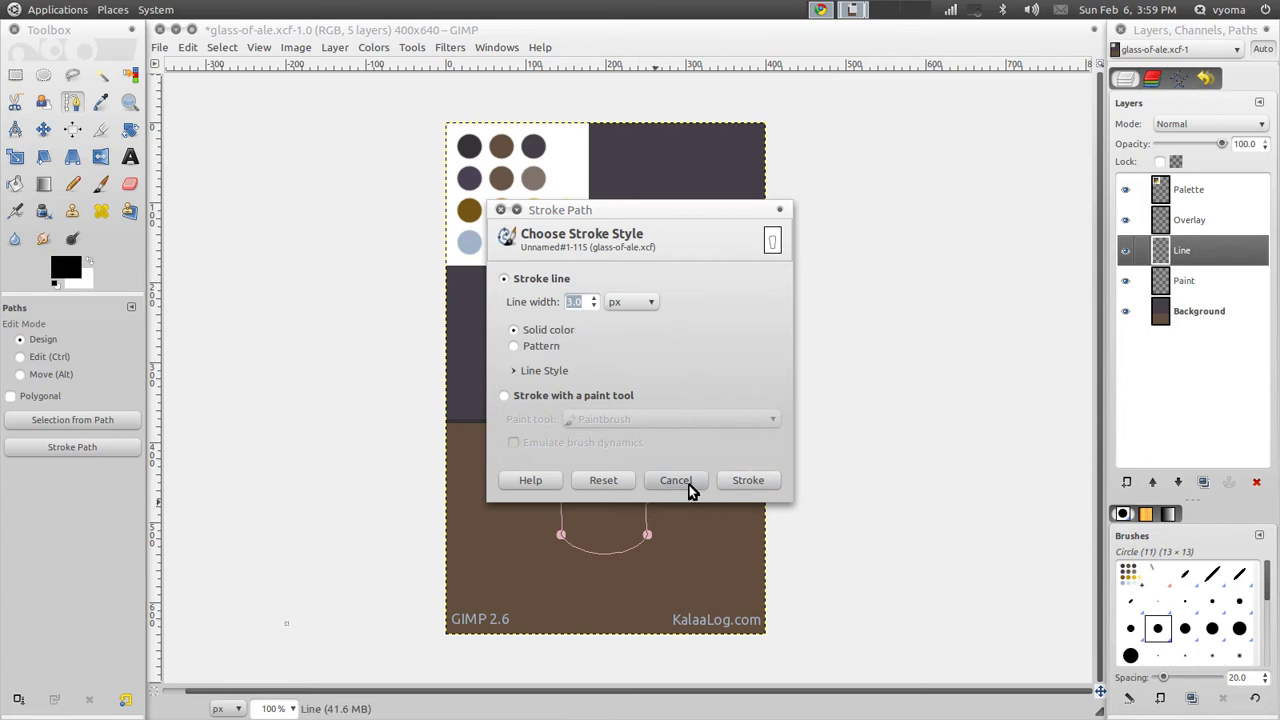
{"action": "left_click", "coordinate": [746, 481]}
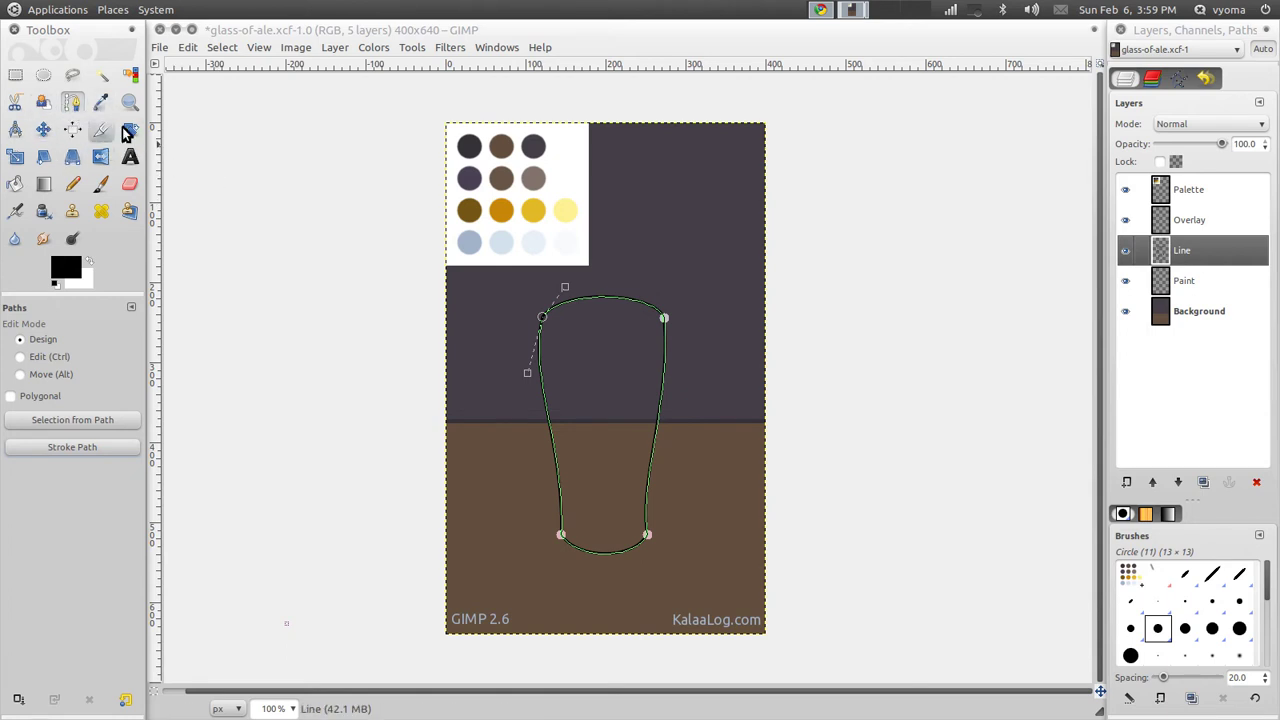
{"action": "left_click", "coordinate": [98, 104]}
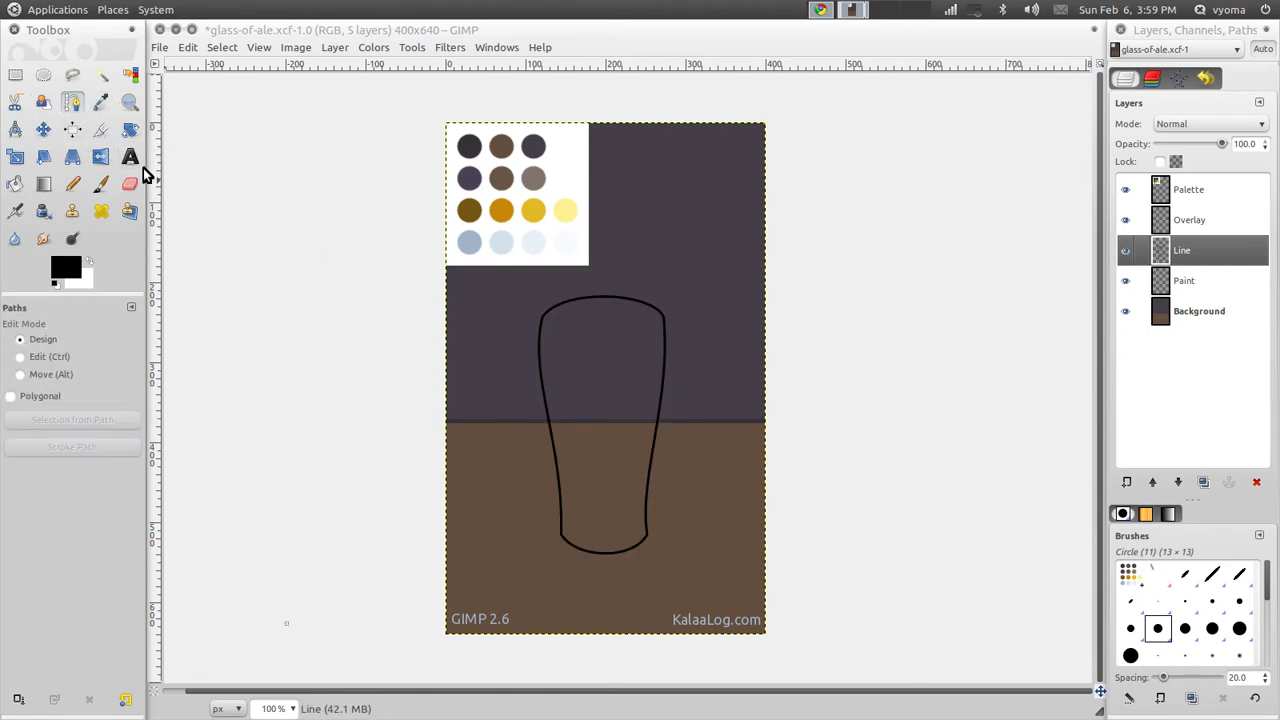
- Sketch trial path anchors above the glass, then undo them all with Ctrl+Z
{"action": "left_click", "coordinate": [75, 108]}
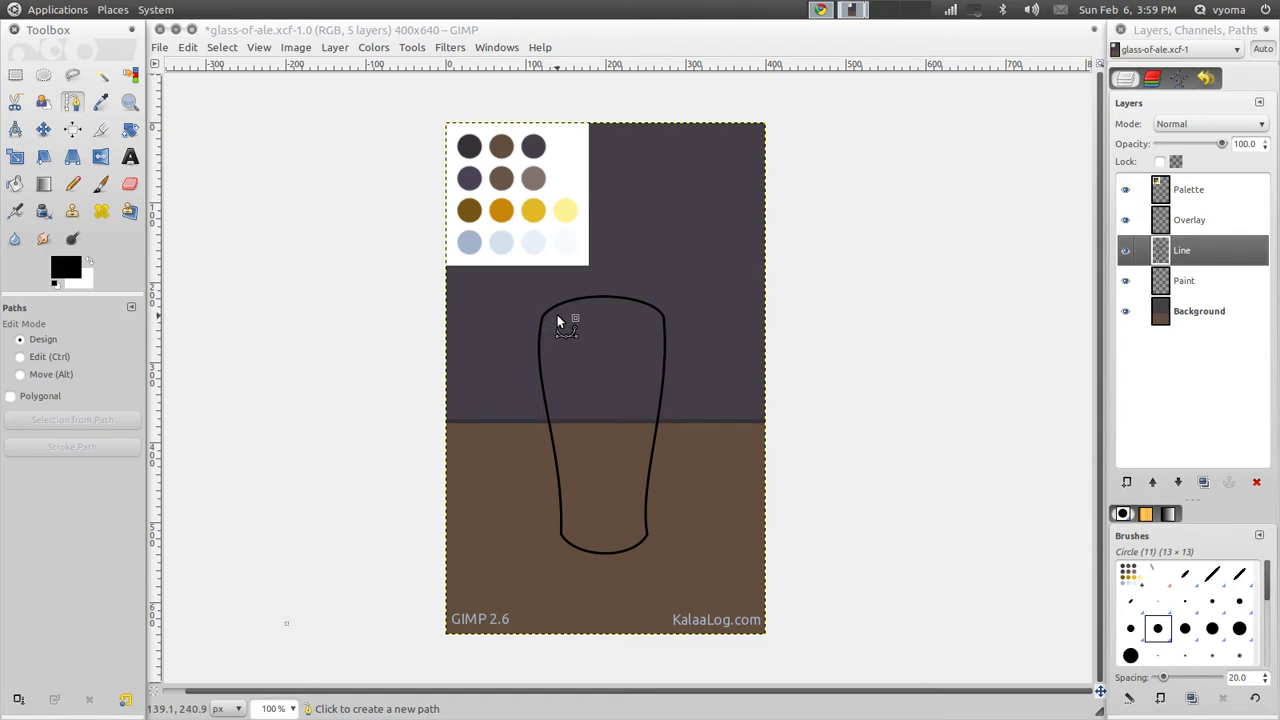
{"action": "left_click", "coordinate": [629, 211]}
{"action": "left_click", "coordinate": [691, 183]}
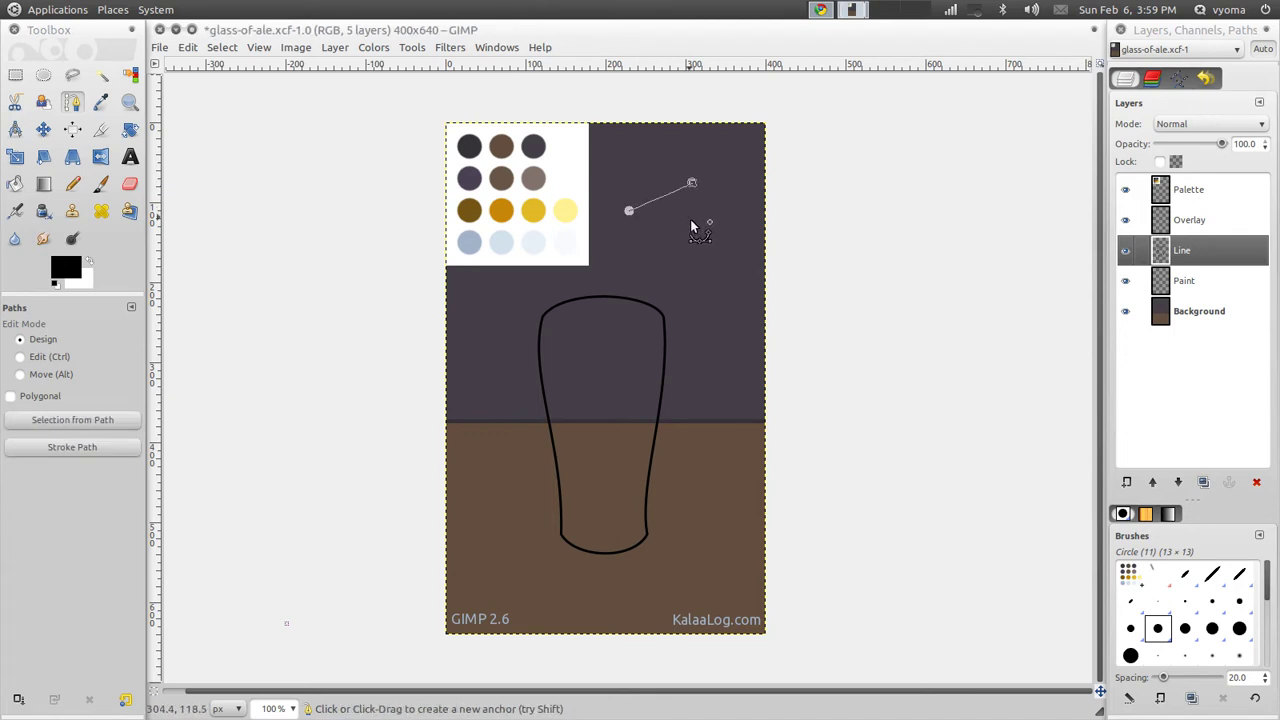
{"action": "left_click", "coordinate": [688, 236]}
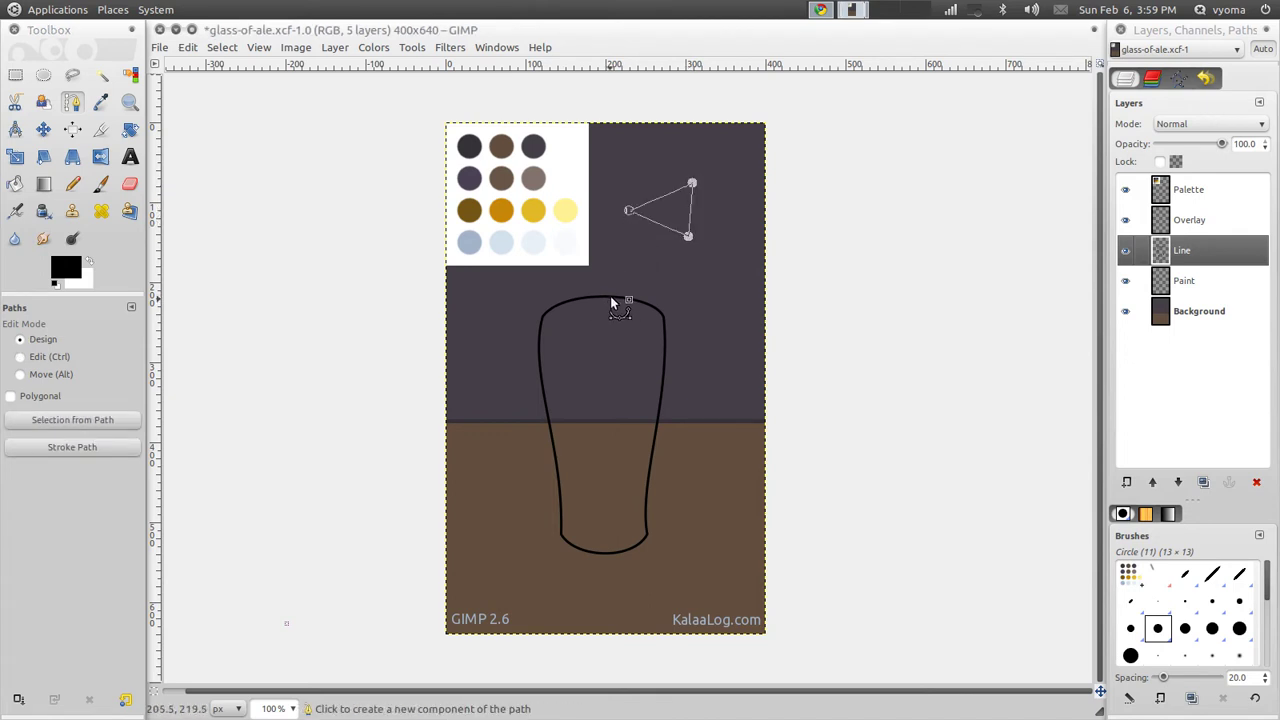
{"action": "key", "text": "ctrl+z"}
{"action": "key", "text": "ctrl+z"}
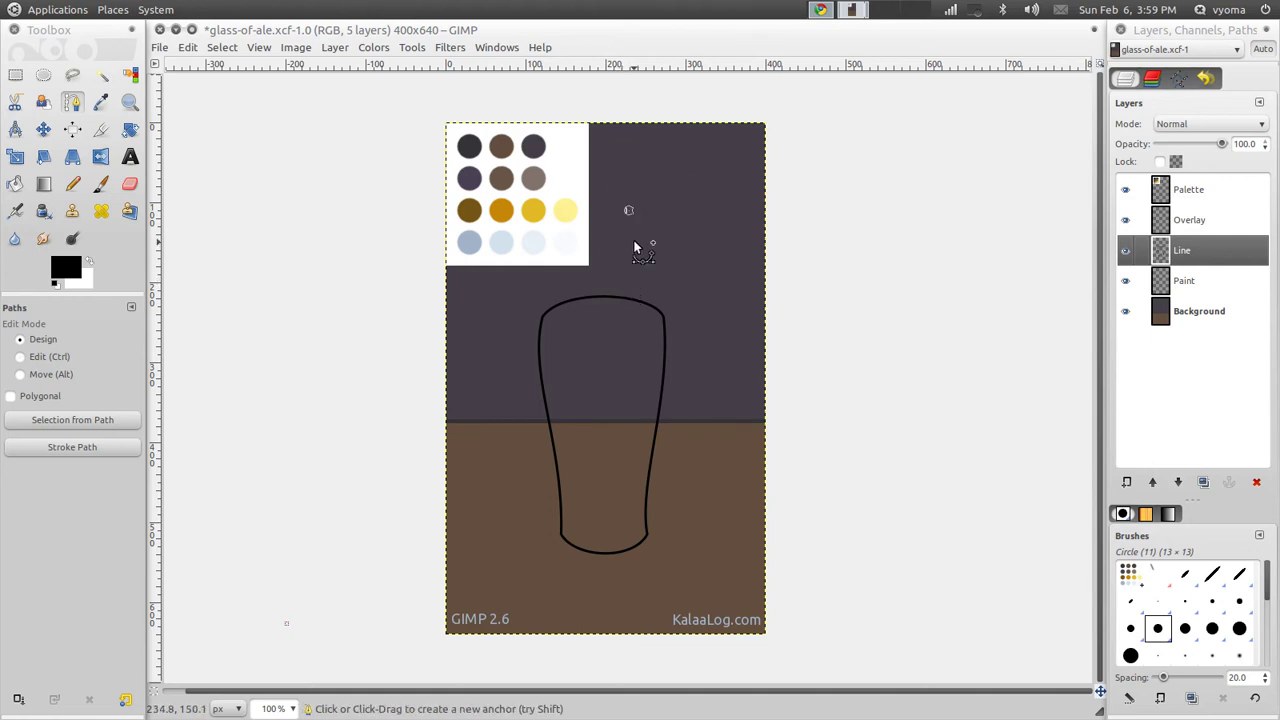
{"action": "key", "text": "ctrl+z"}
{"action": "left_click", "coordinate": [622, 225]}
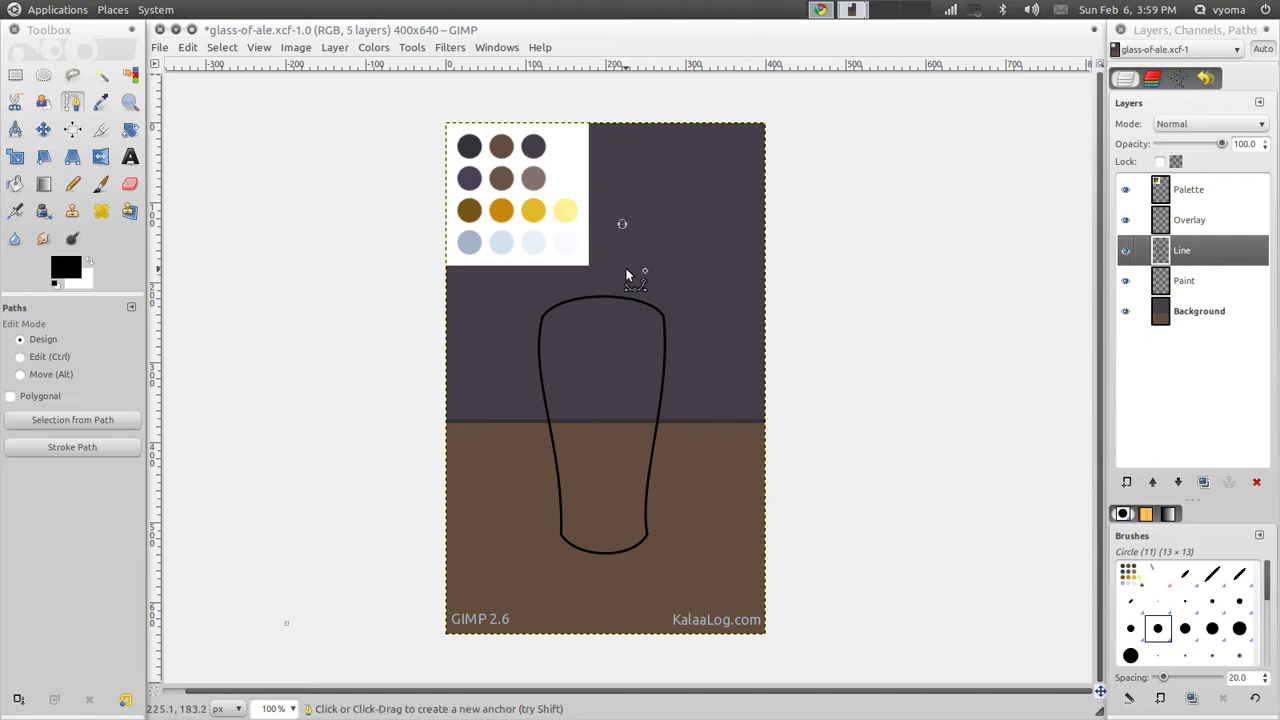
{"action": "left_click", "coordinate": [718, 215]}
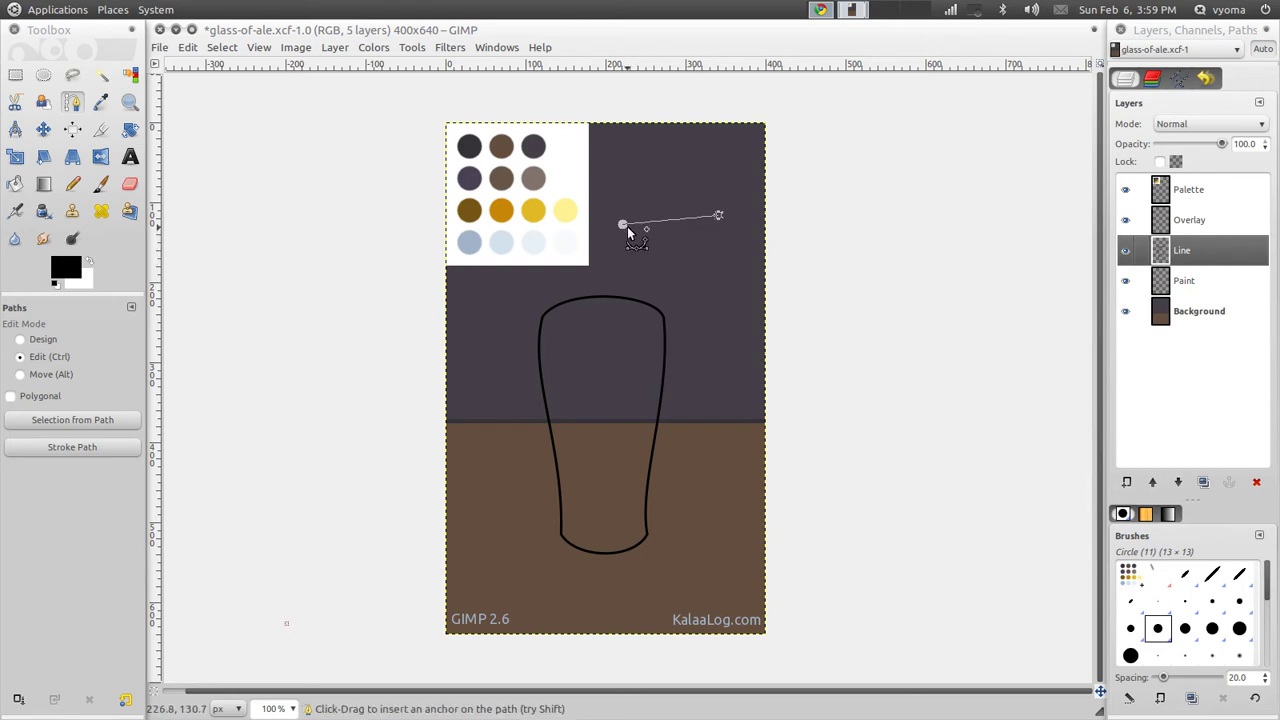
{"action": "key", "text": "ctrl"}
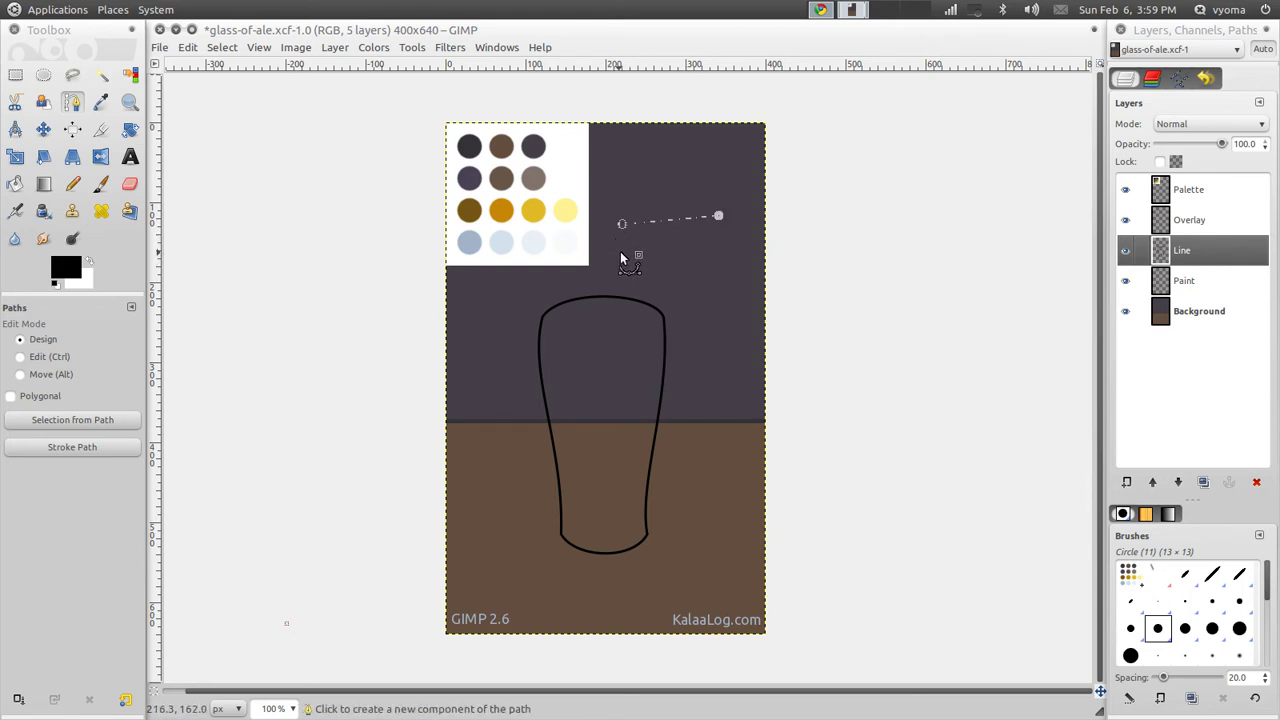
{"action": "key", "text": "ctrl+z"}
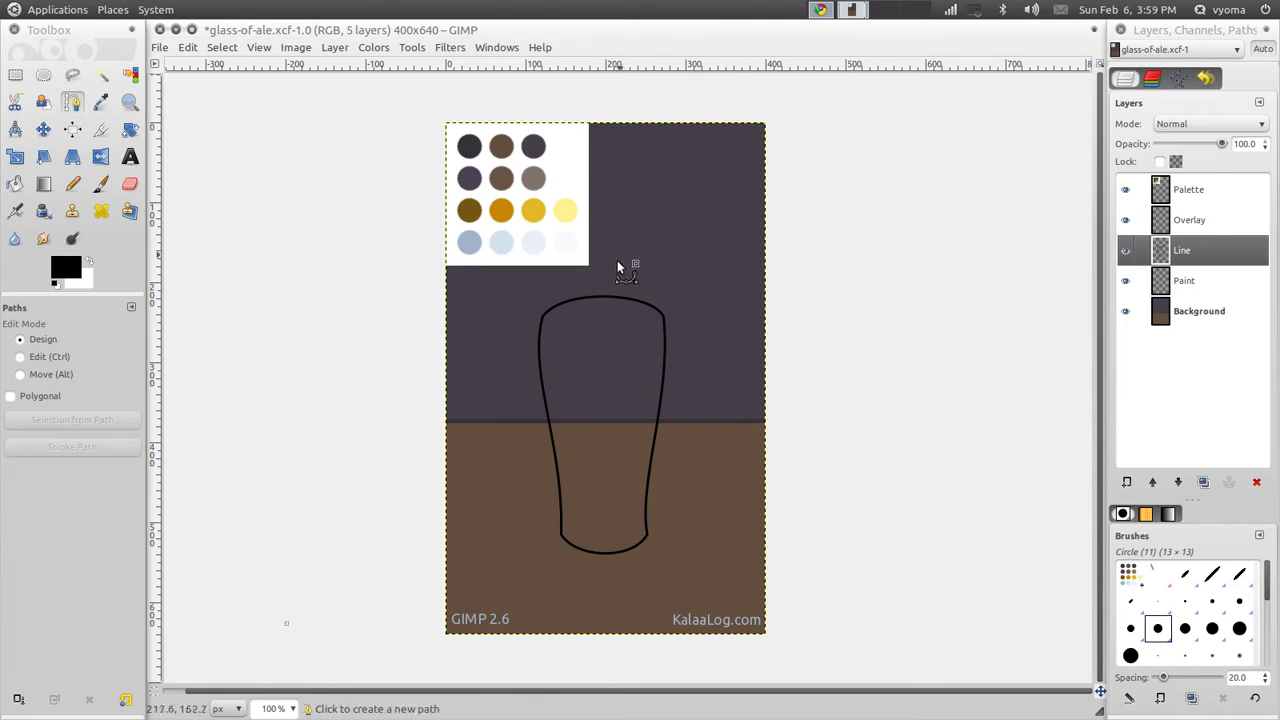
- Place two anchors across the glass rim, close the path, and bend it into an ellipse
{"action": "left_click", "coordinate": [550, 317]}
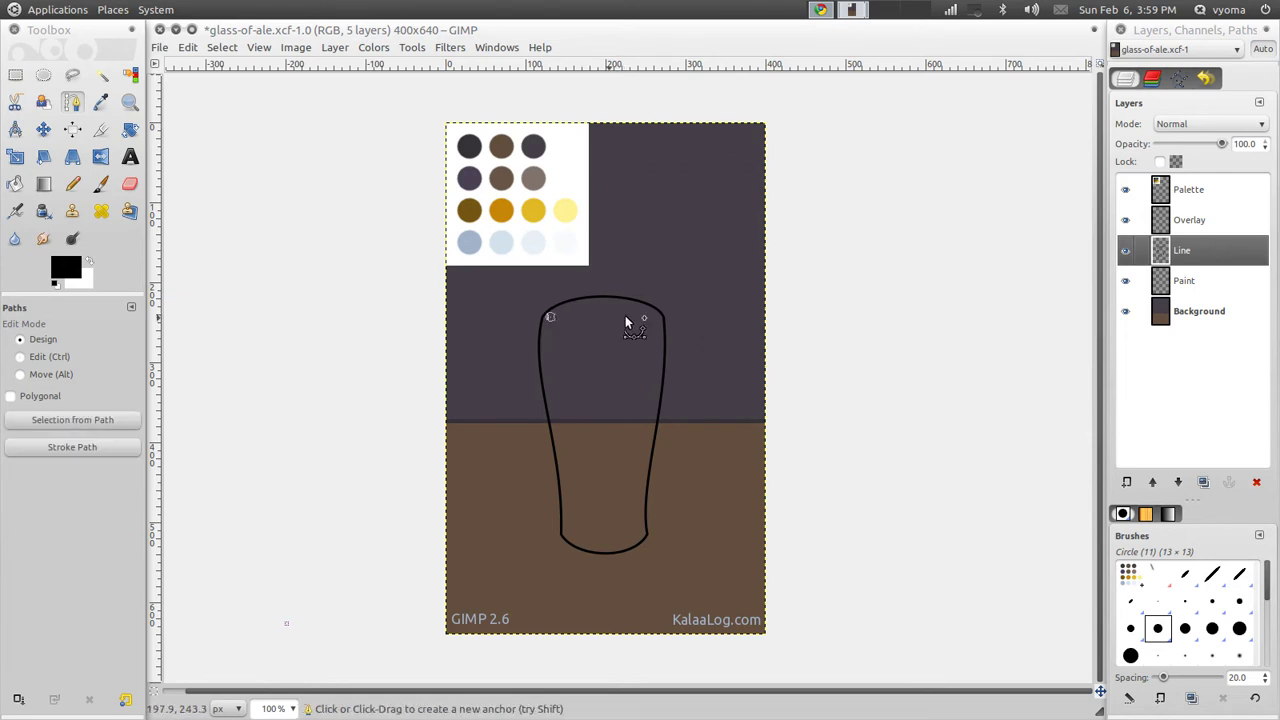
{"action": "left_click", "coordinate": [655, 318]}
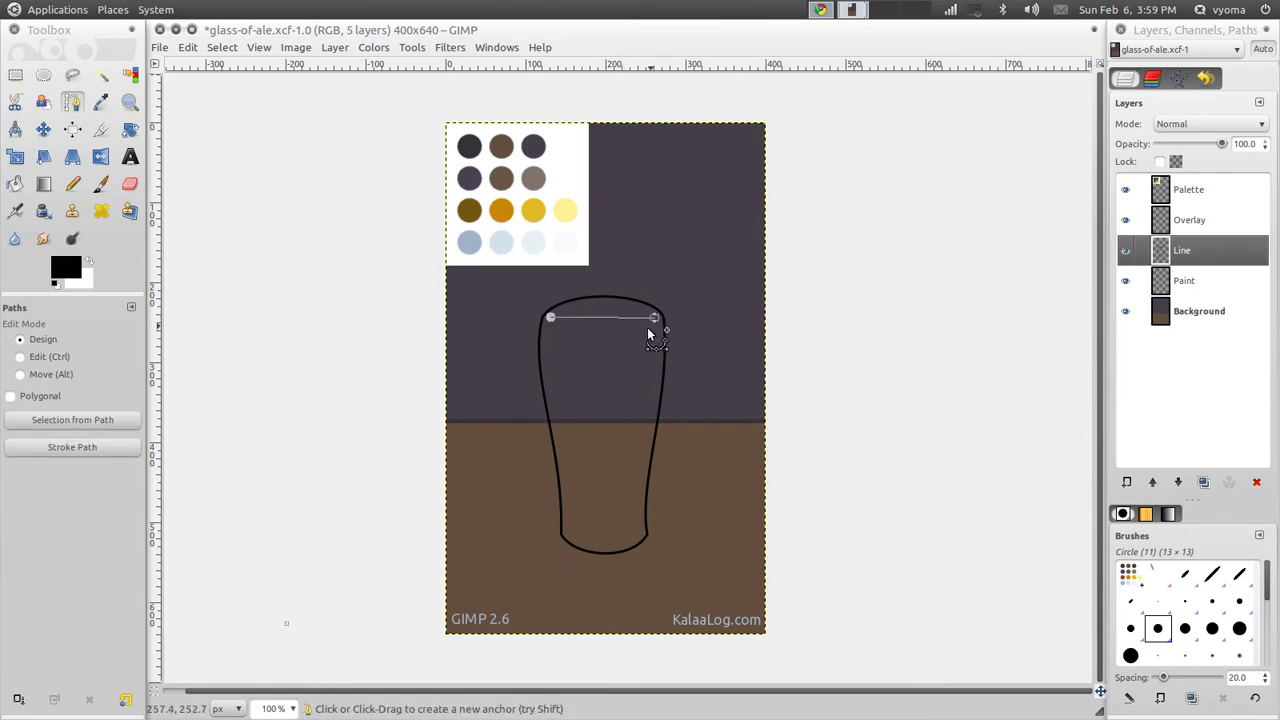
{"action": "left_click", "coordinate": [551, 320], "text": "ctrl"}
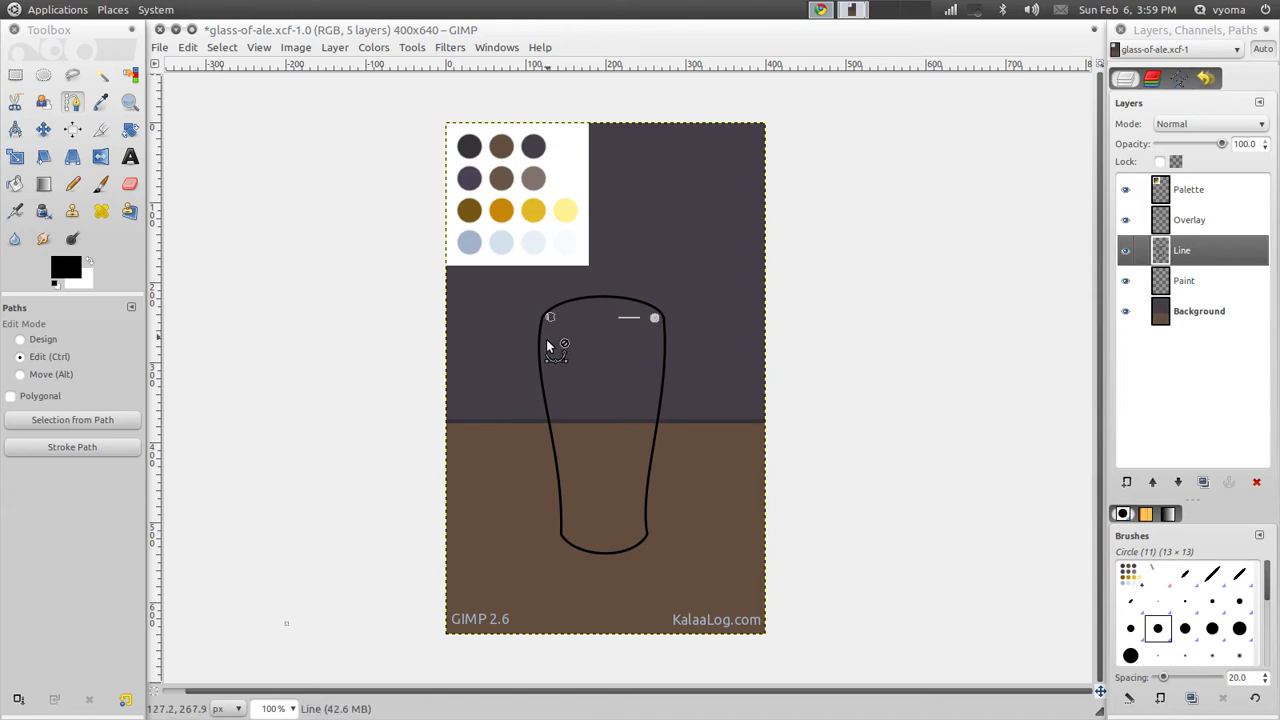
{"action": "left_click_drag", "start_coordinate": [605, 325], "coordinate": [608, 310]}
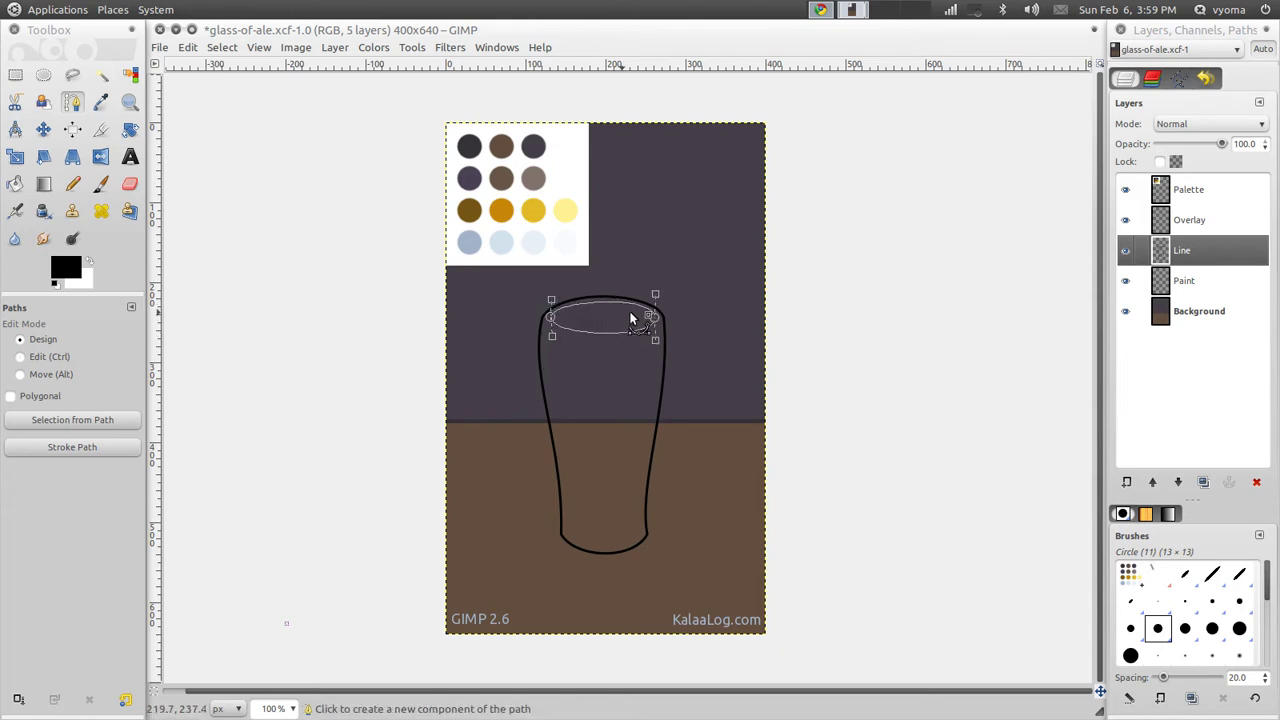
{"action": "left_click_drag", "start_coordinate": [656, 297], "coordinate": [645, 299]}
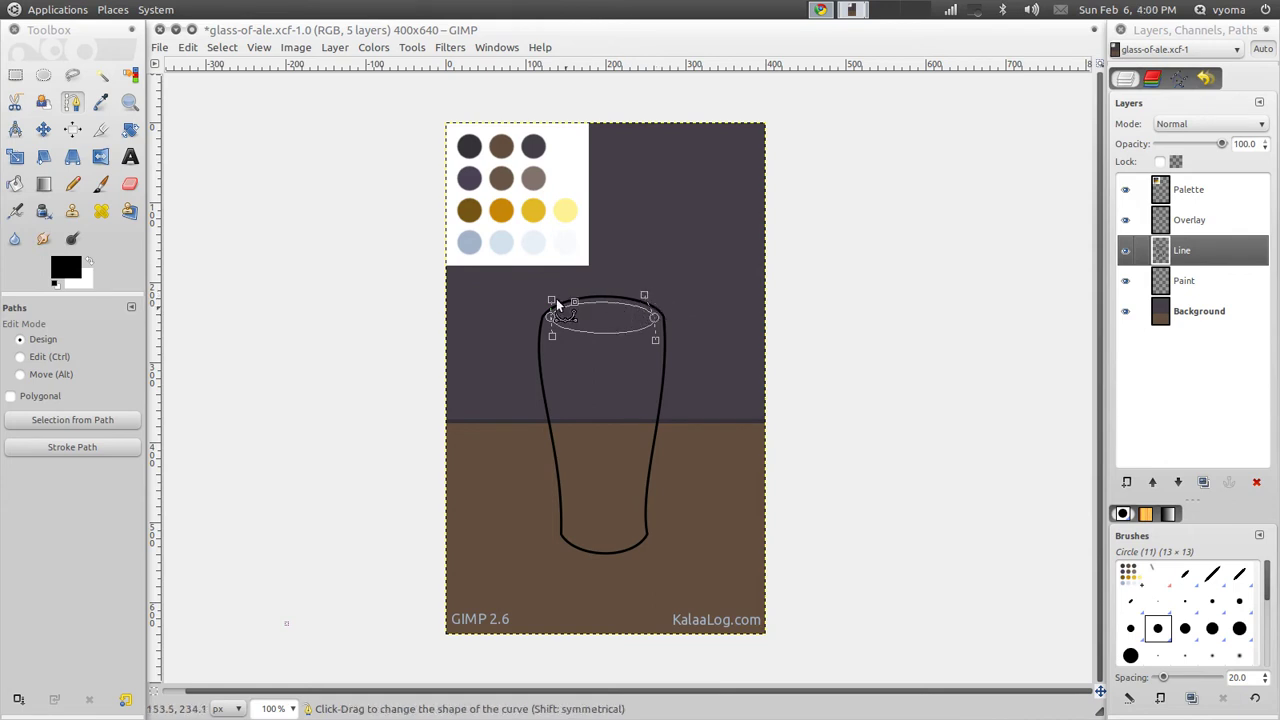
- Fine-tune the ellipse curves to sit on the rim and bring up its stroke settings
{"action": "left_click_drag", "start_coordinate": [551, 299], "coordinate": [551, 318]}
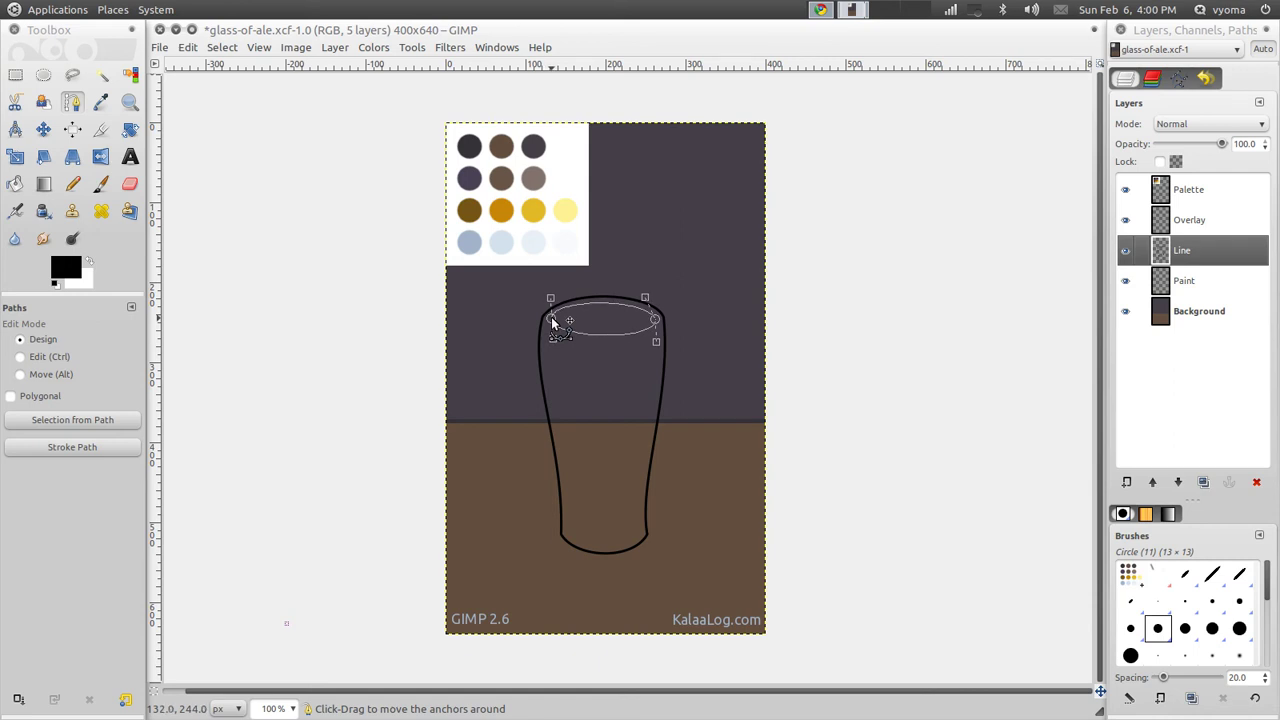
{"action": "left_click_drag", "start_coordinate": [657, 346], "coordinate": [657, 344]}
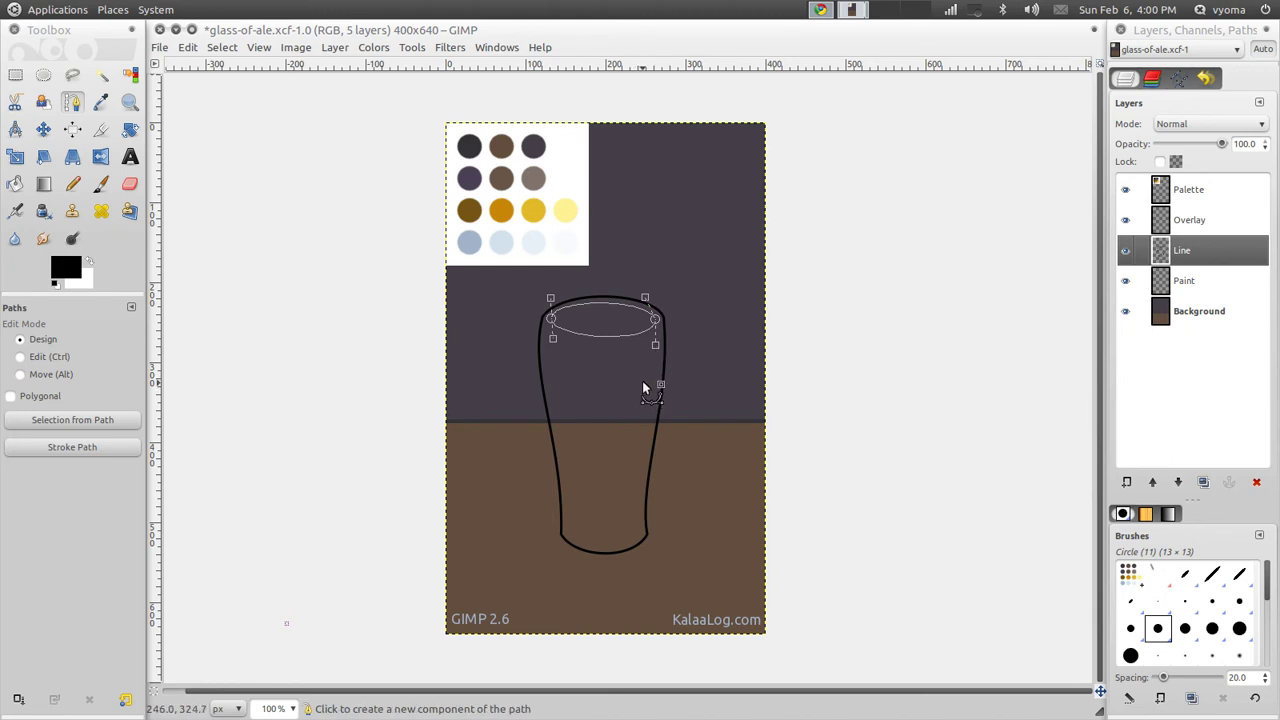
{"action": "left_click_drag", "start_coordinate": [645, 298], "coordinate": [654, 299]}
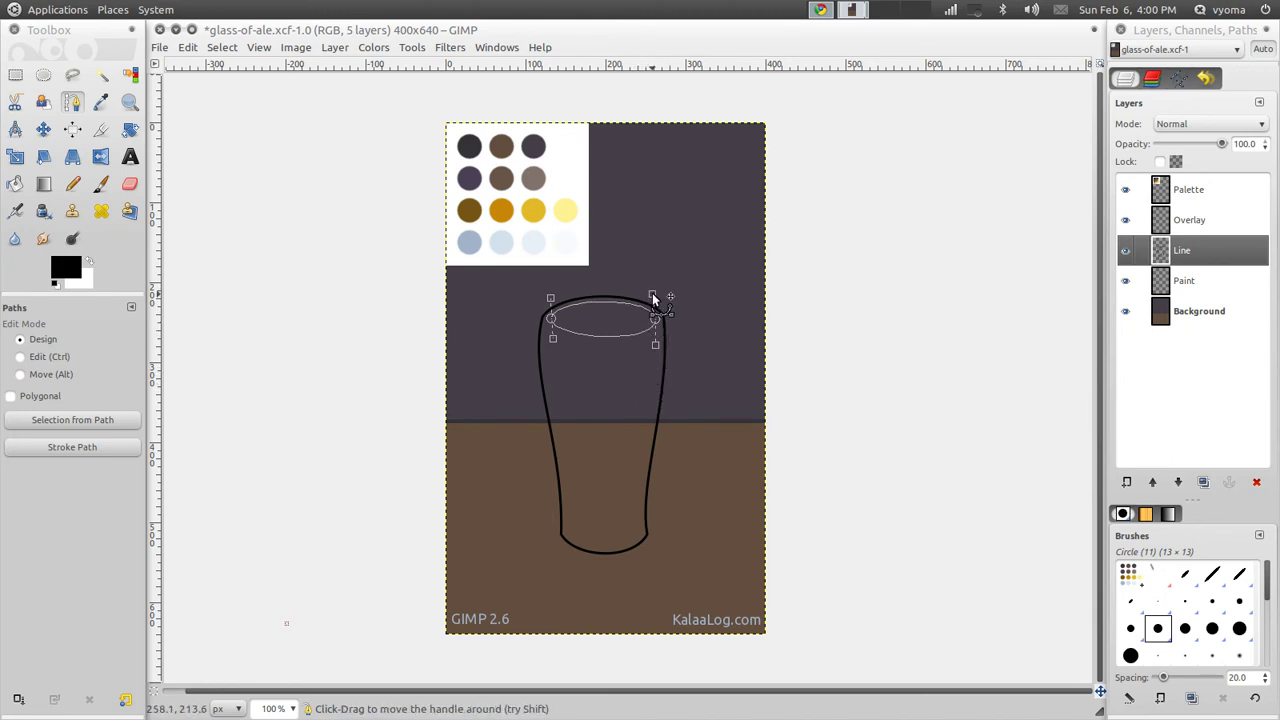
{"action": "left_click_drag", "start_coordinate": [550, 298], "coordinate": [551, 296]}
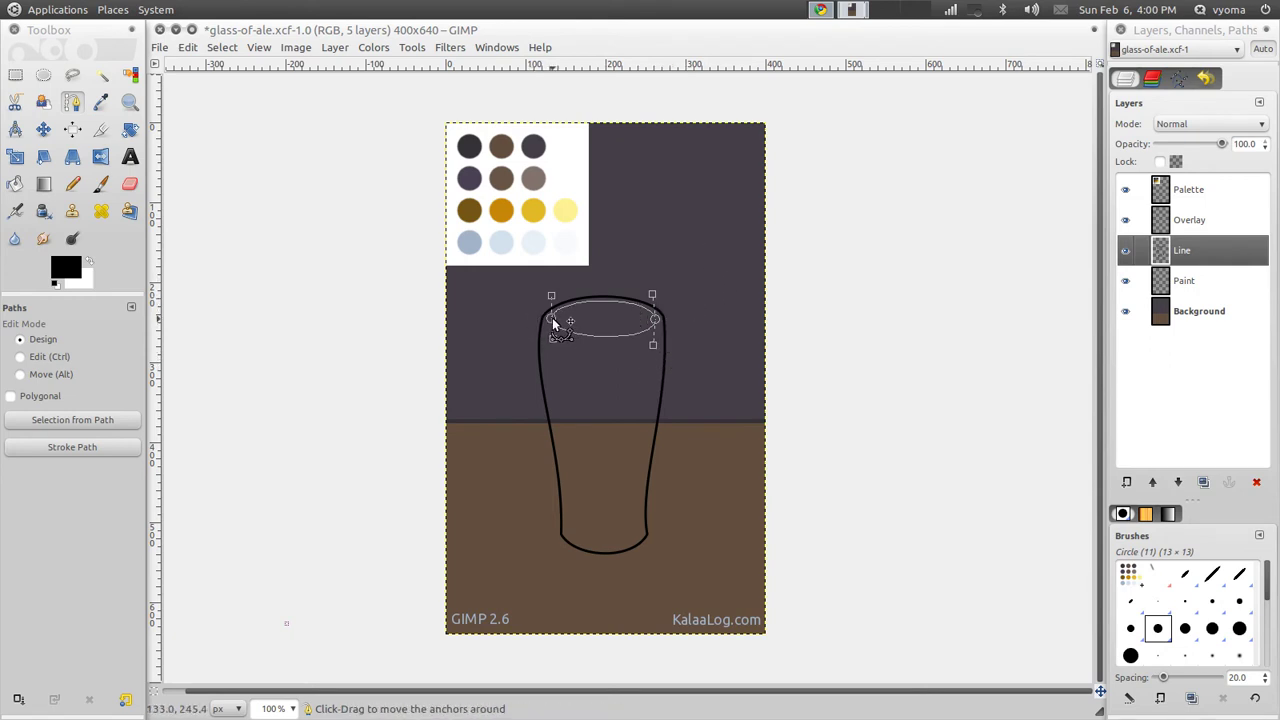
{"action": "left_click_drag", "start_coordinate": [553, 322], "coordinate": [553, 325]}
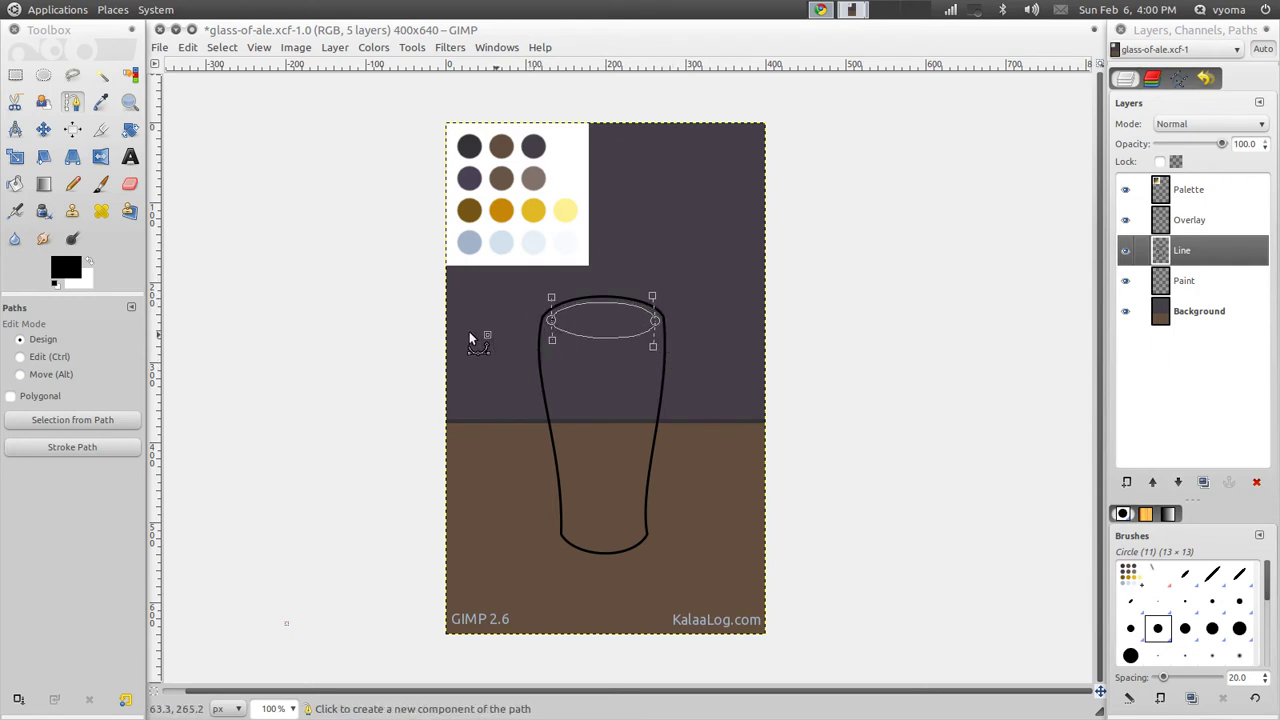
{"action": "left_click", "coordinate": [88, 446]}
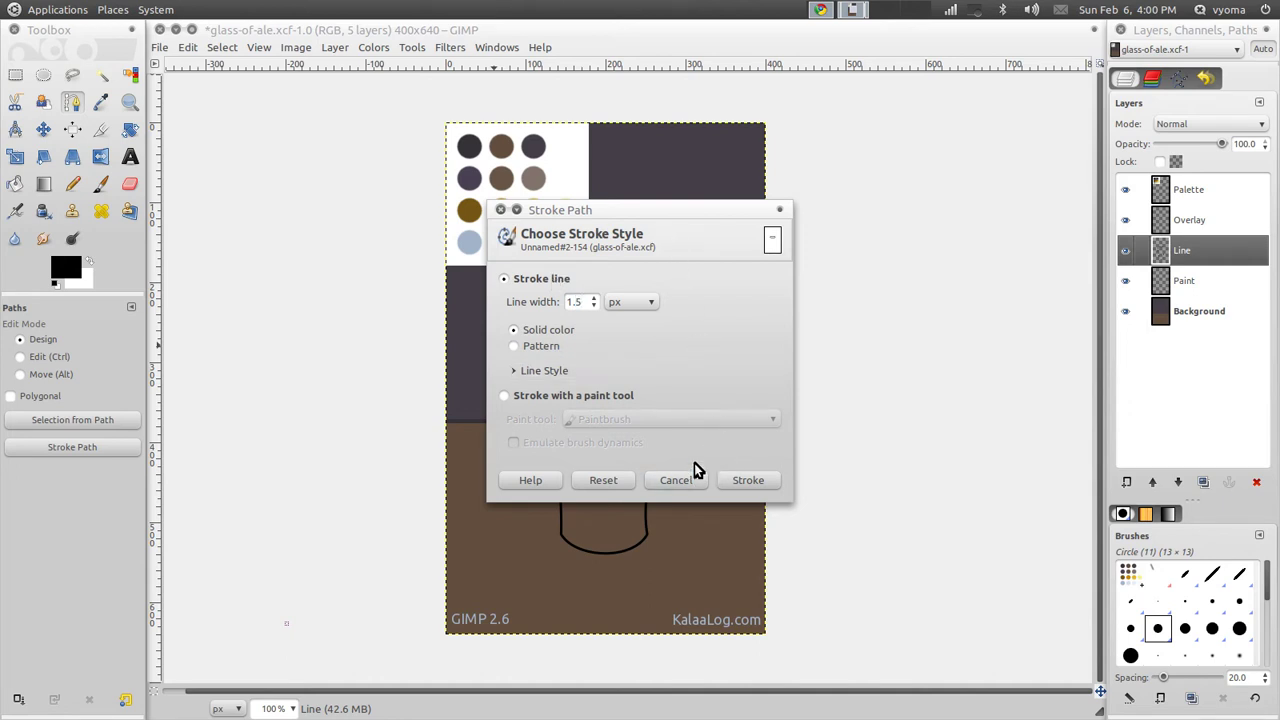
- Stroke the rim ellipse with a 1.5 px solid black line and show the Paths list
{"action": "left_click_drag", "start_coordinate": [671, 202], "coordinate": [900, 172]}
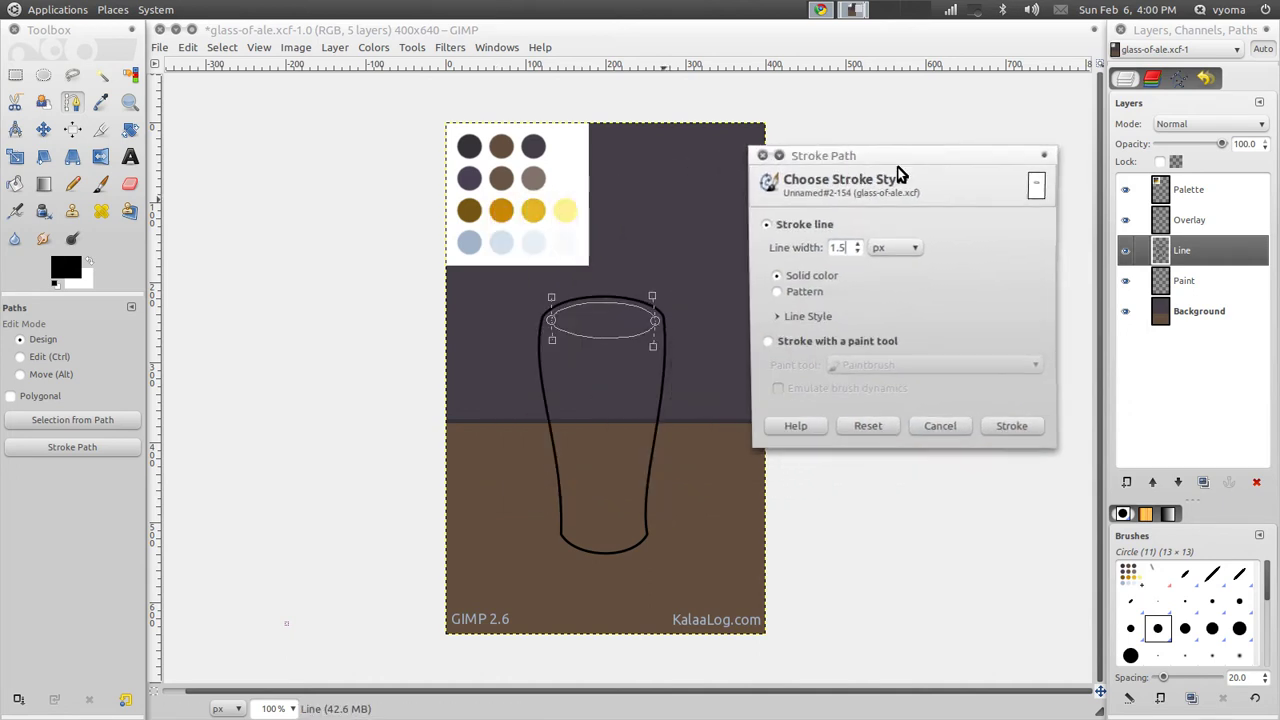
{"action": "left_click", "coordinate": [1010, 423]}
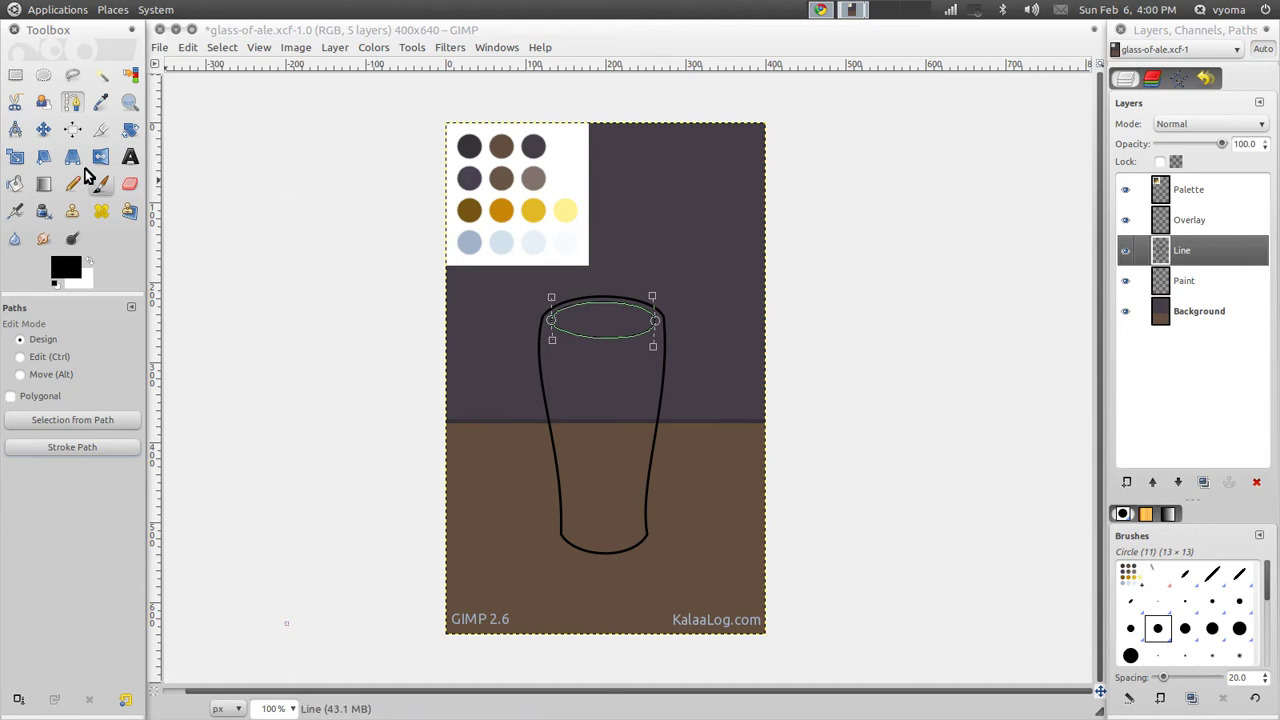
{"action": "left_click", "coordinate": [101, 102]}
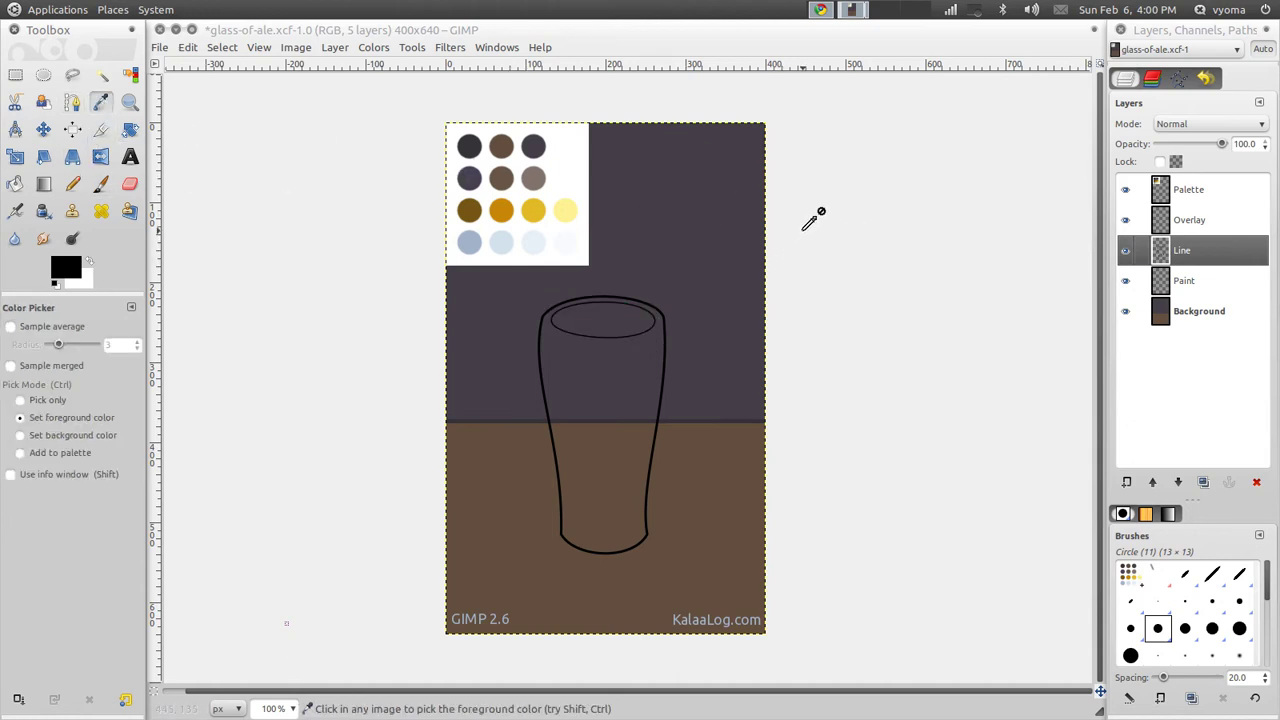
{"action": "left_click", "coordinate": [1180, 79]}
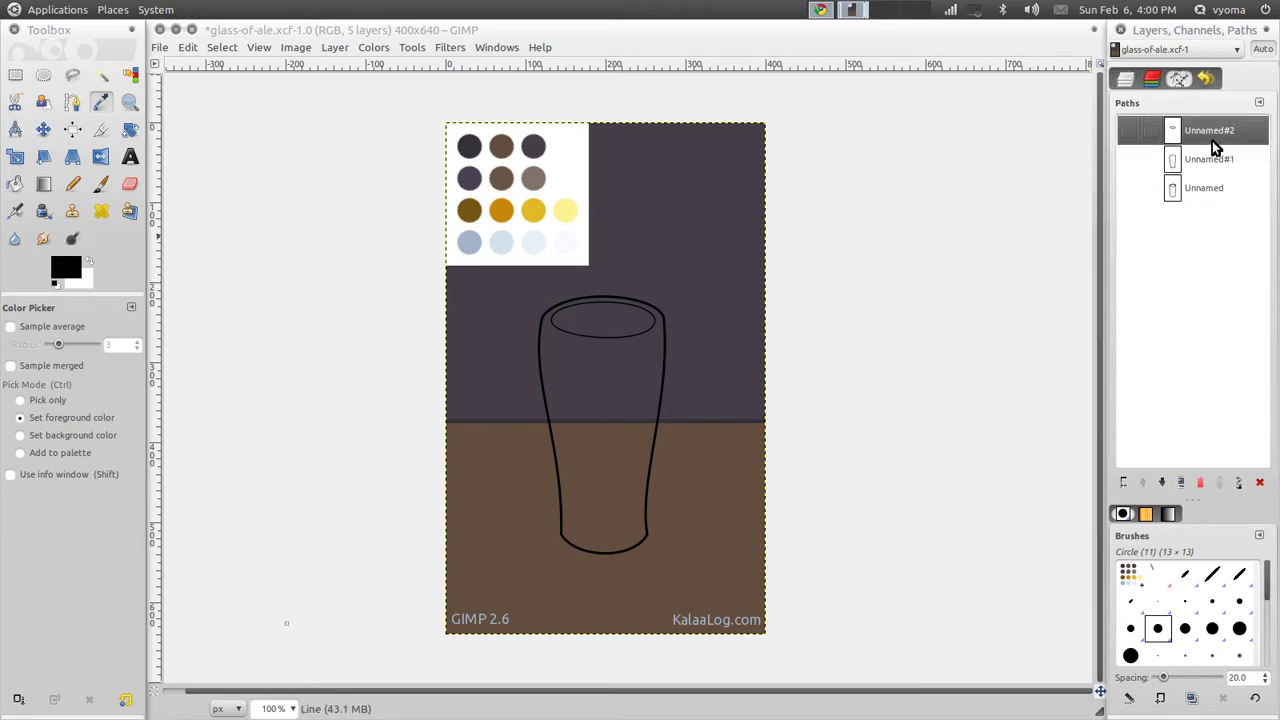
- Preview the paths on the canvas and delete the unused 'Unnamed' path
{"action": "left_click", "coordinate": [1127, 79]}
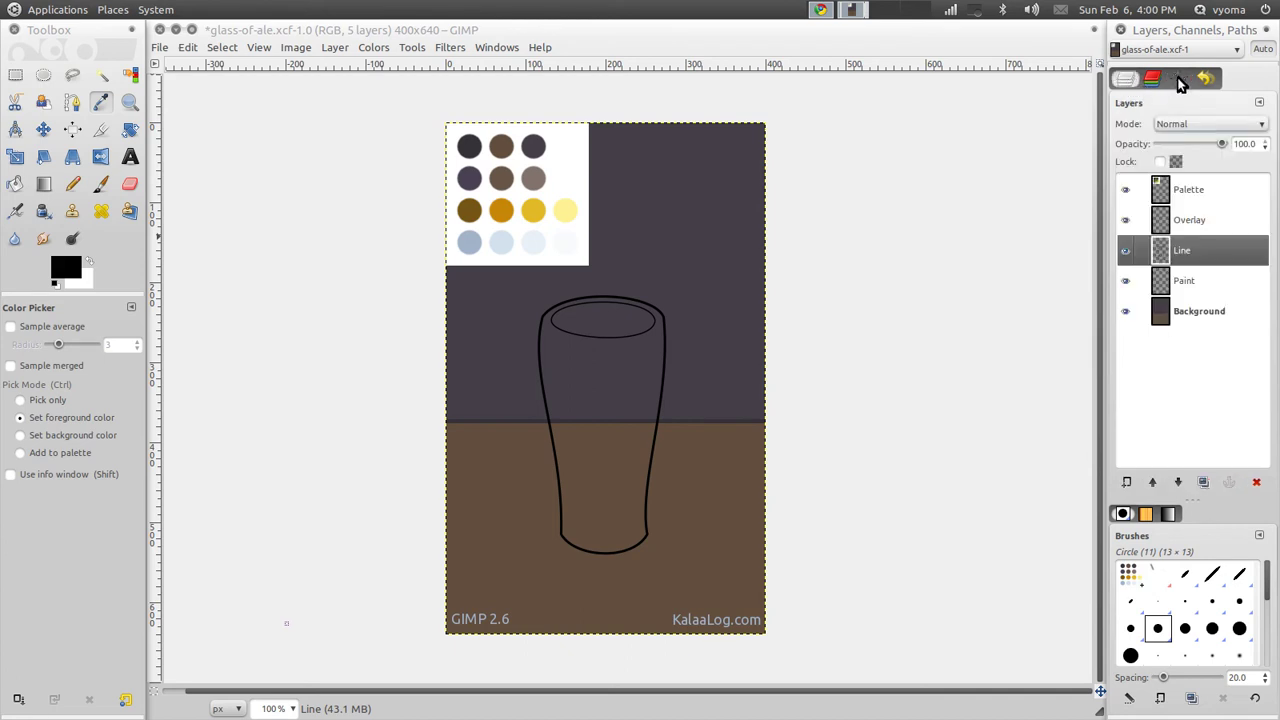
{"action": "left_click", "coordinate": [1178, 80]}
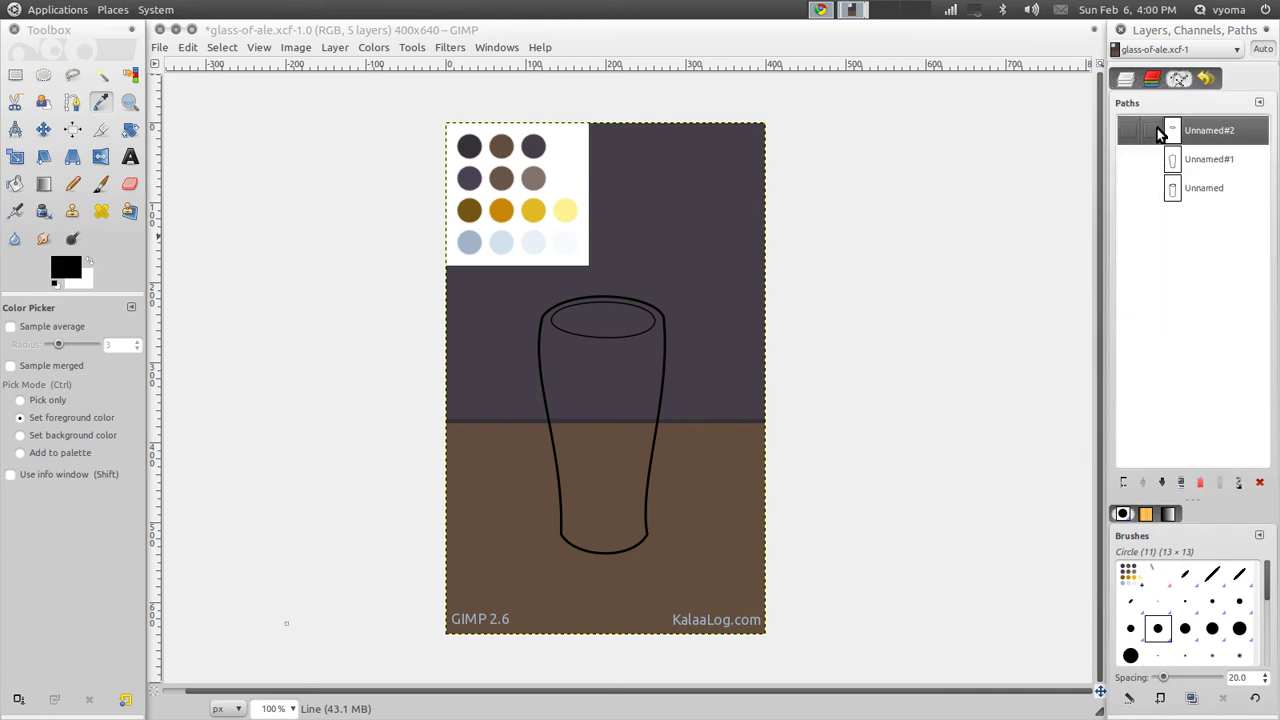
{"action": "left_click", "coordinate": [1128, 130]}
{"action": "left_click", "coordinate": [1129, 159]}
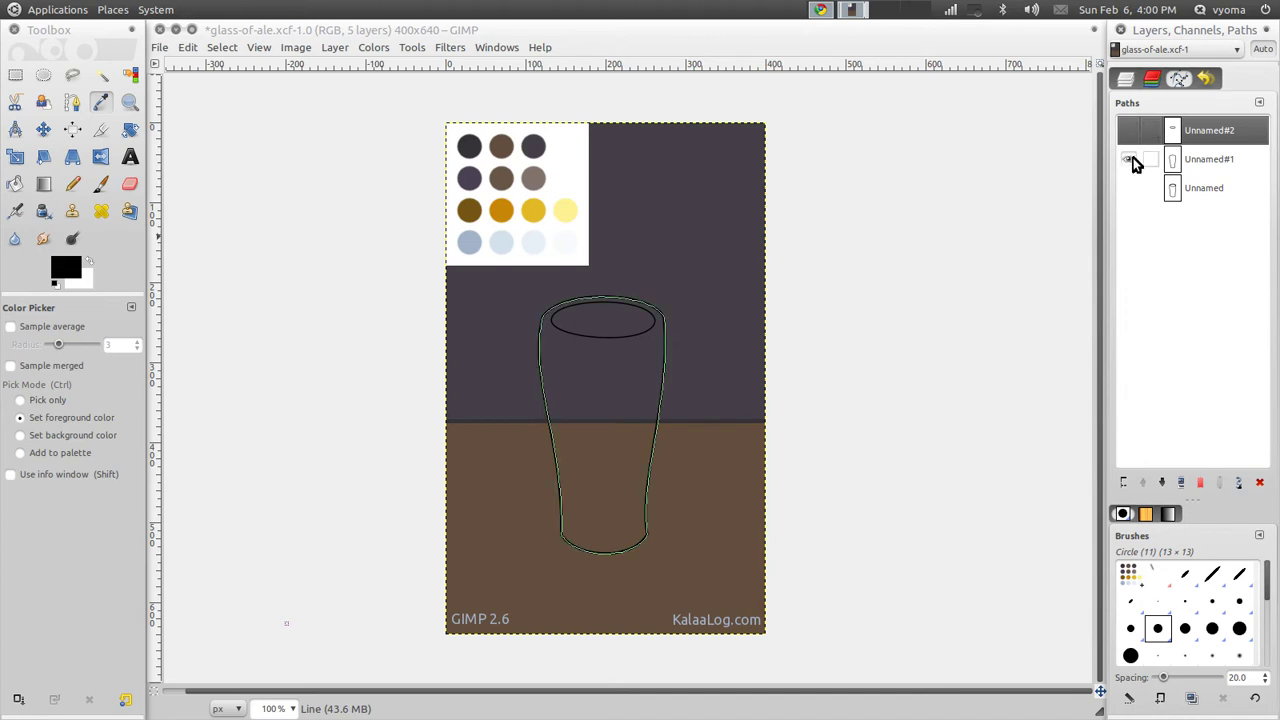
{"action": "left_click", "coordinate": [1190, 190]}
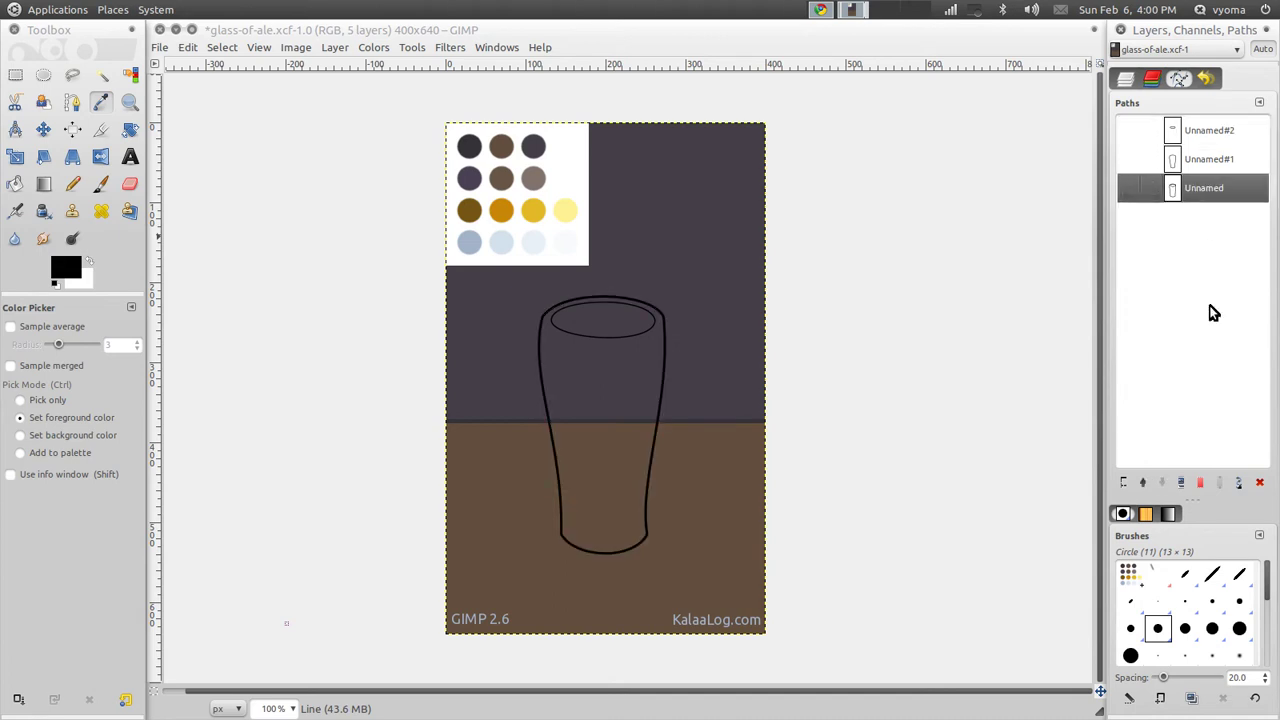
{"action": "left_click", "coordinate": [1259, 482]}
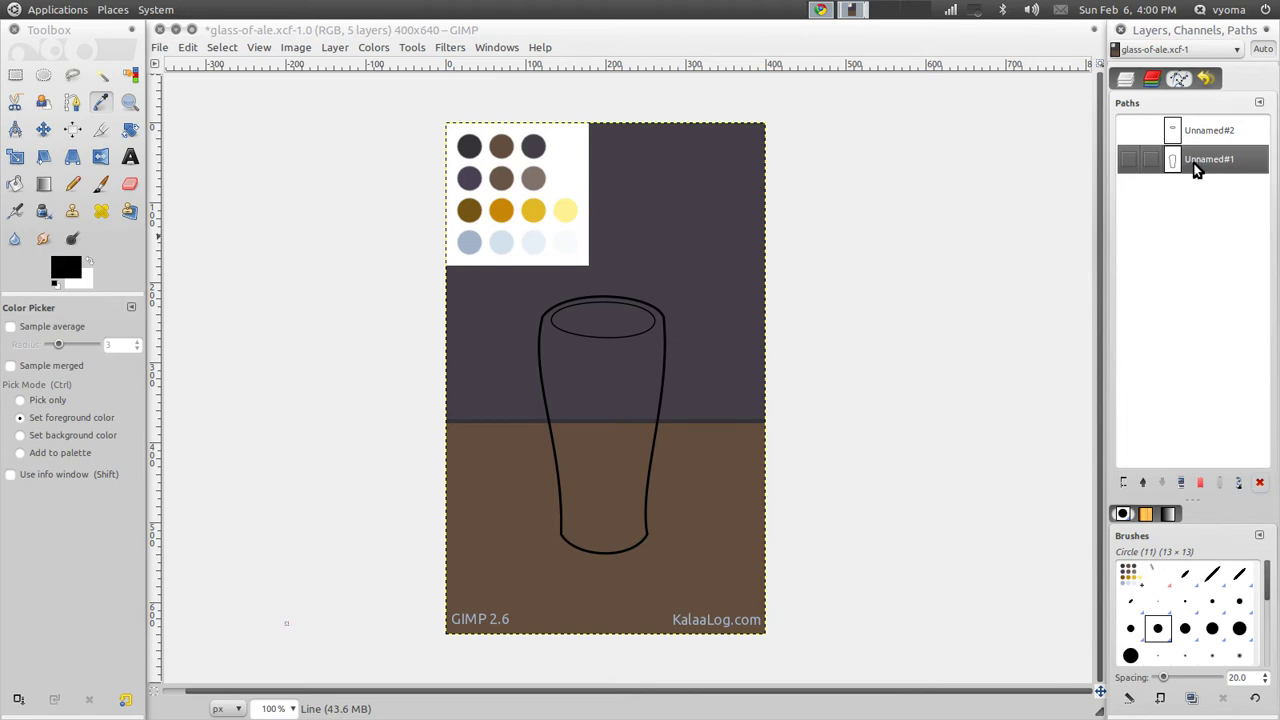
- Toggle the glass outline path's visibility, then make the Paint layer active
{"action": "left_click", "coordinate": [1128, 162]}
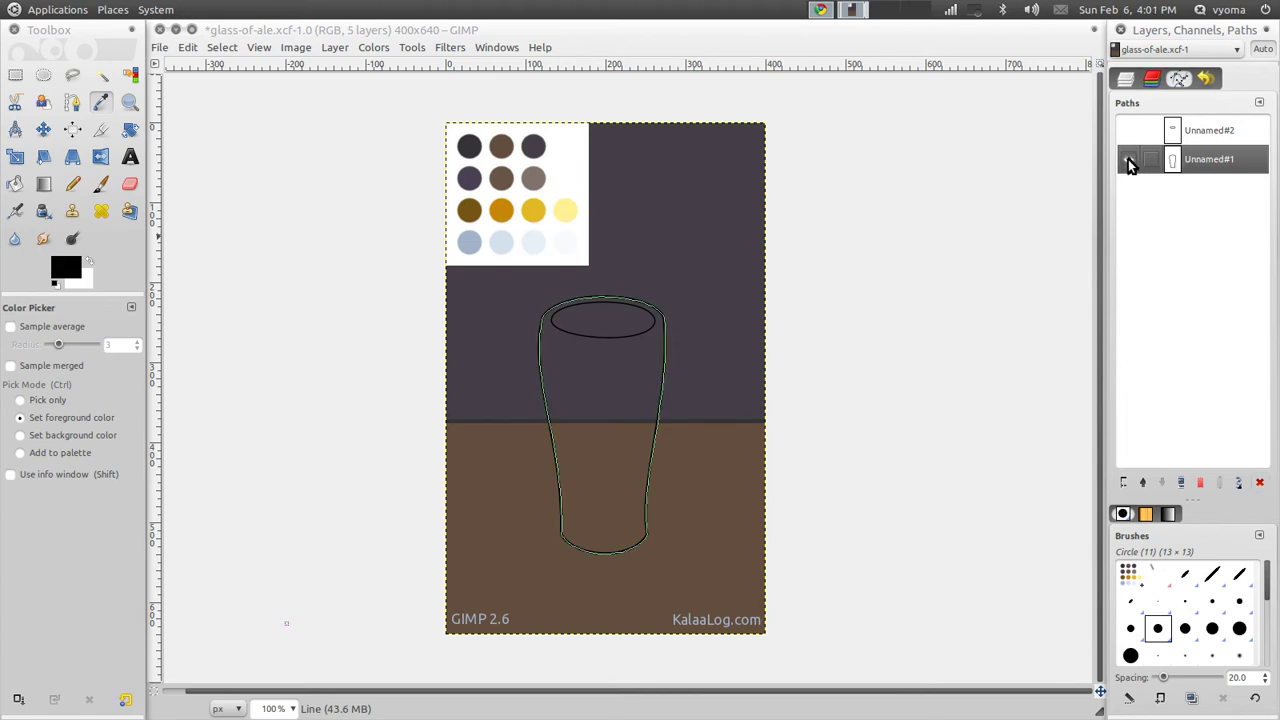
{"action": "left_click", "coordinate": [1130, 162]}
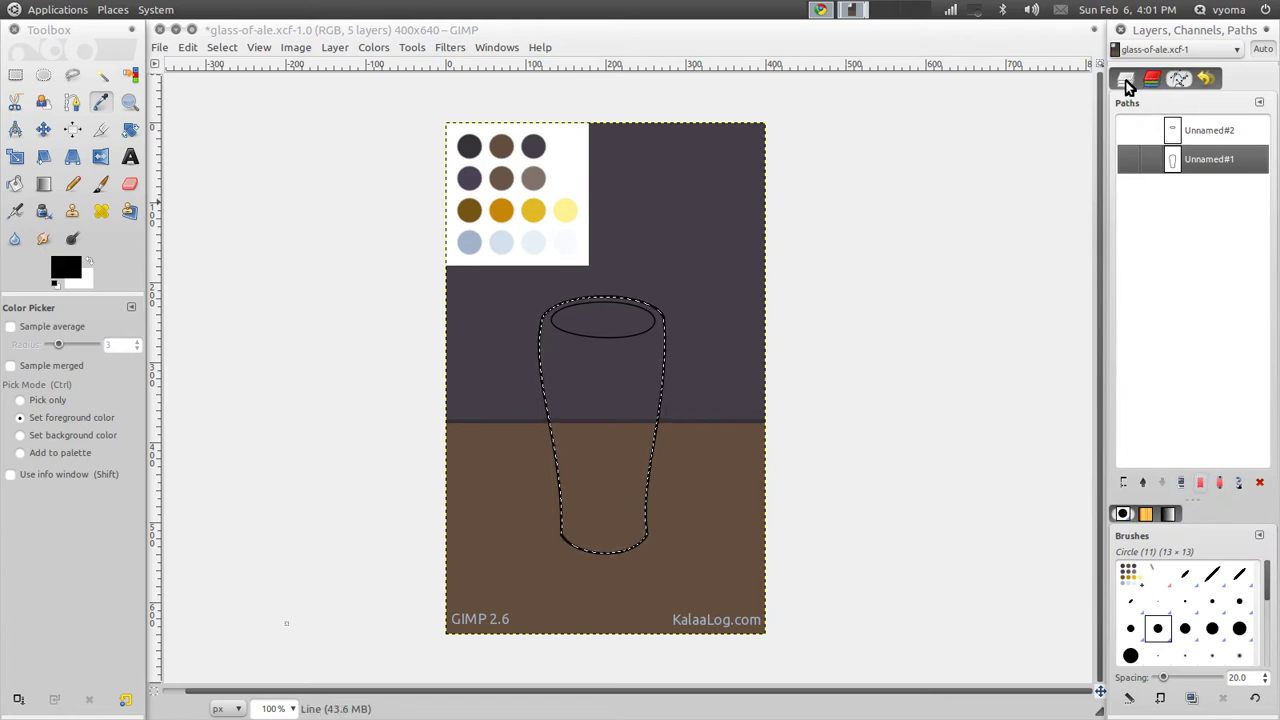
{"action": "left_click", "coordinate": [1153, 82]}
{"action": "left_click", "coordinate": [1127, 82]}
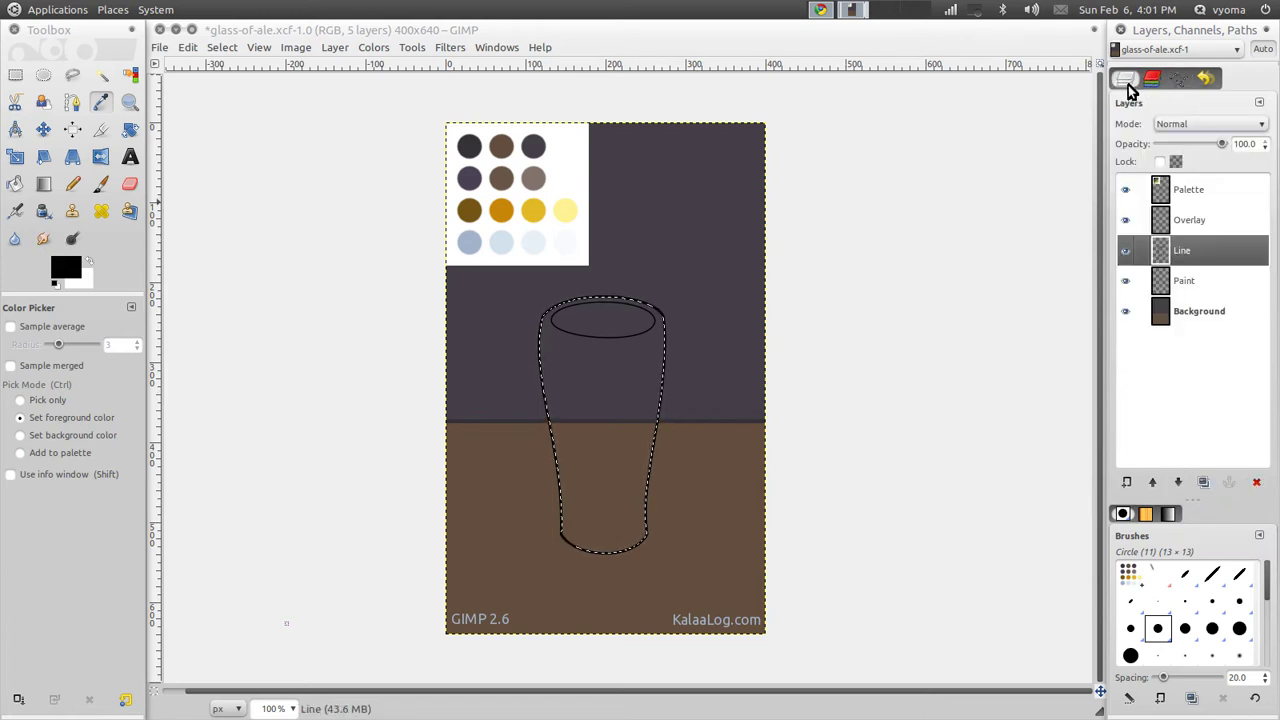
{"action": "left_click", "coordinate": [1135, 283]}
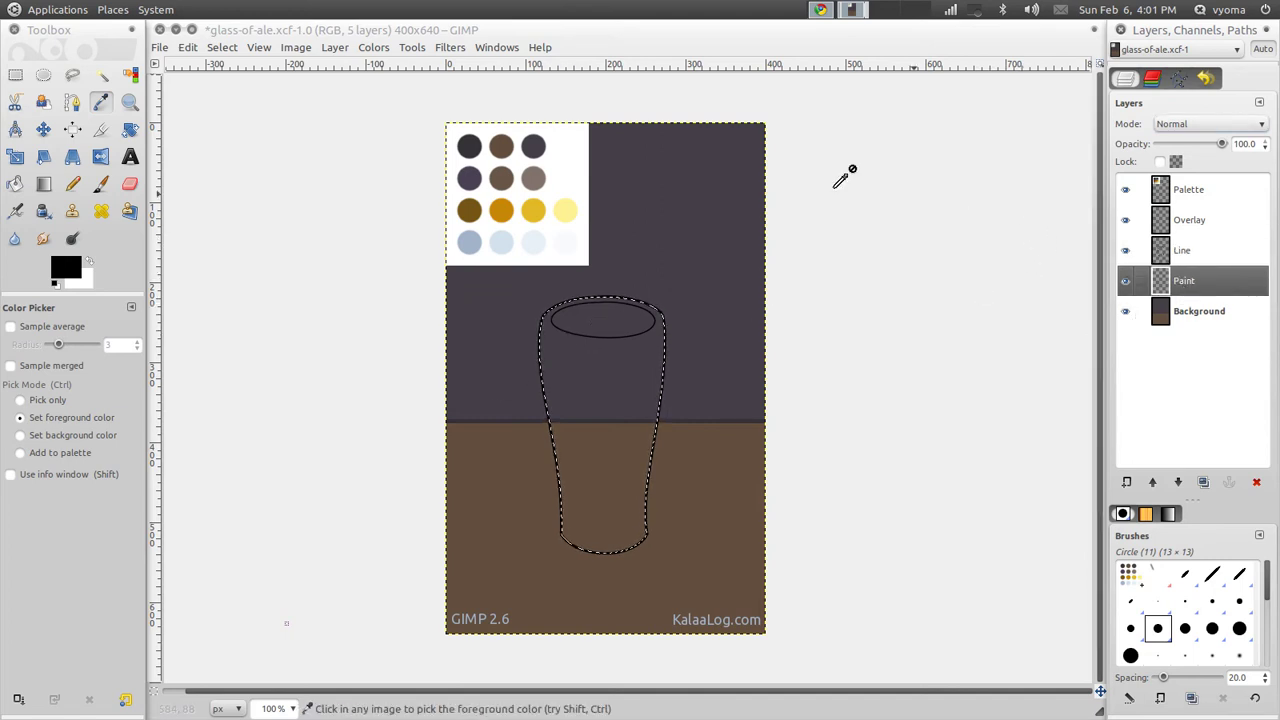
- Make the palette's golden yellow the foreground colour; test-fill the glass, then undo the fill
{"action": "left_click", "coordinate": [98, 185]}
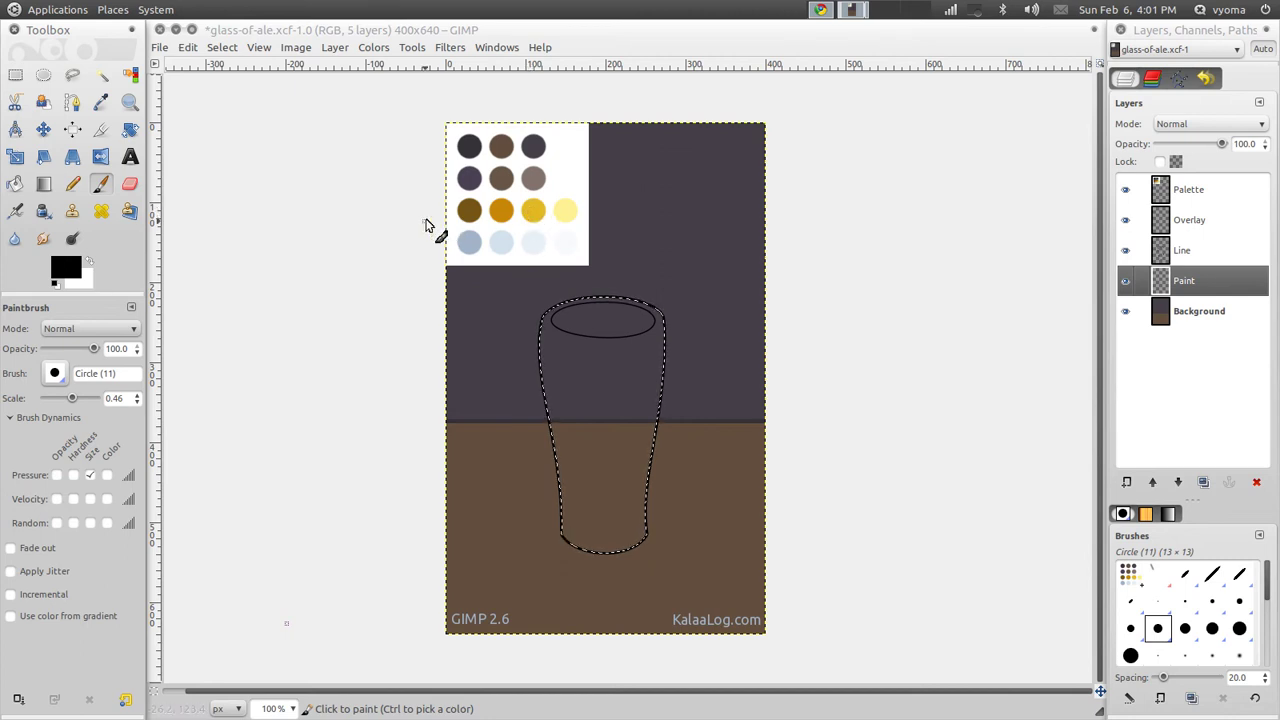
{"action": "left_click", "coordinate": [1188, 189]}
{"action": "left_click", "coordinate": [538, 212], "text": "ctrl"}
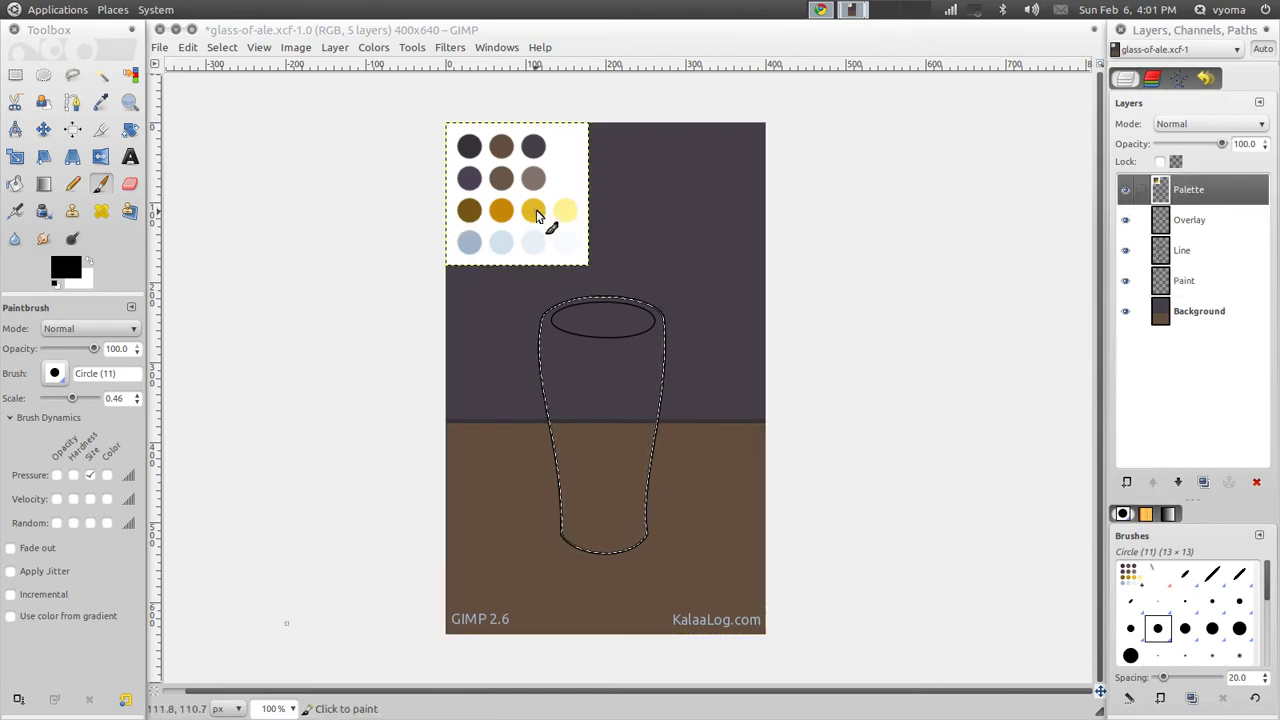
{"action": "left_click", "coordinate": [1187, 281]}
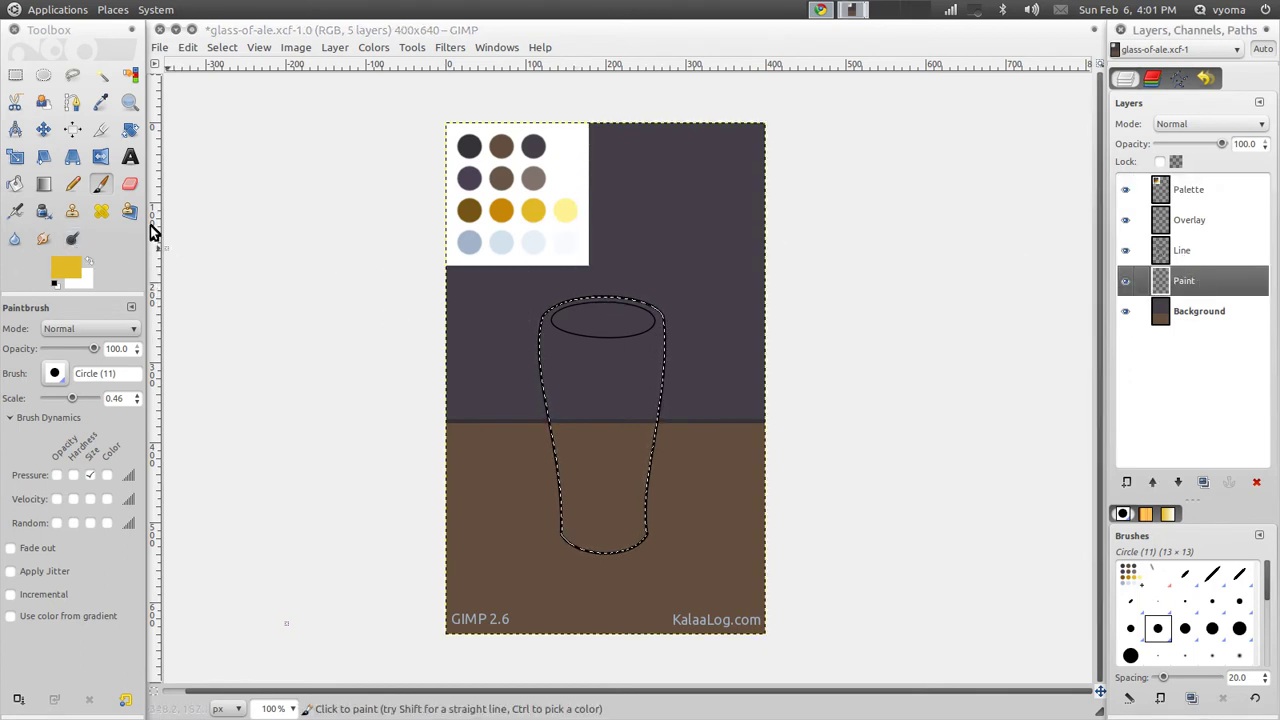
{"action": "left_click", "coordinate": [15, 184]}
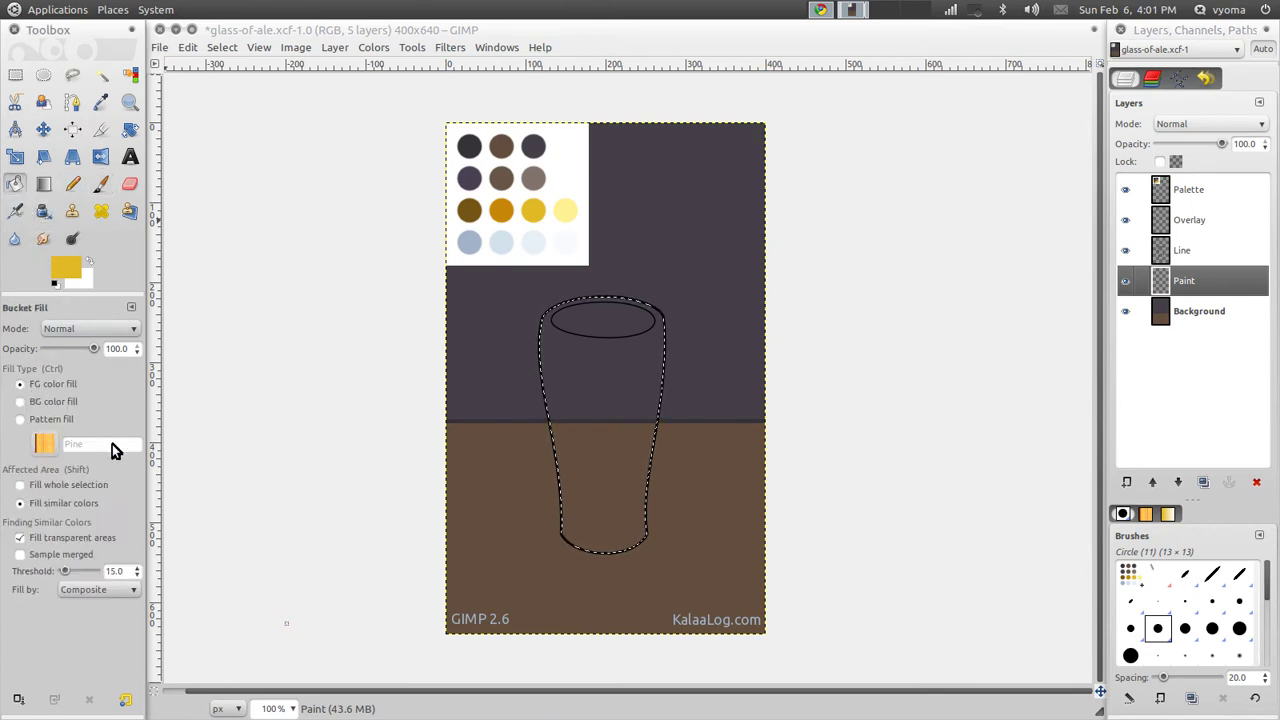
{"action": "left_click", "coordinate": [614, 369]}
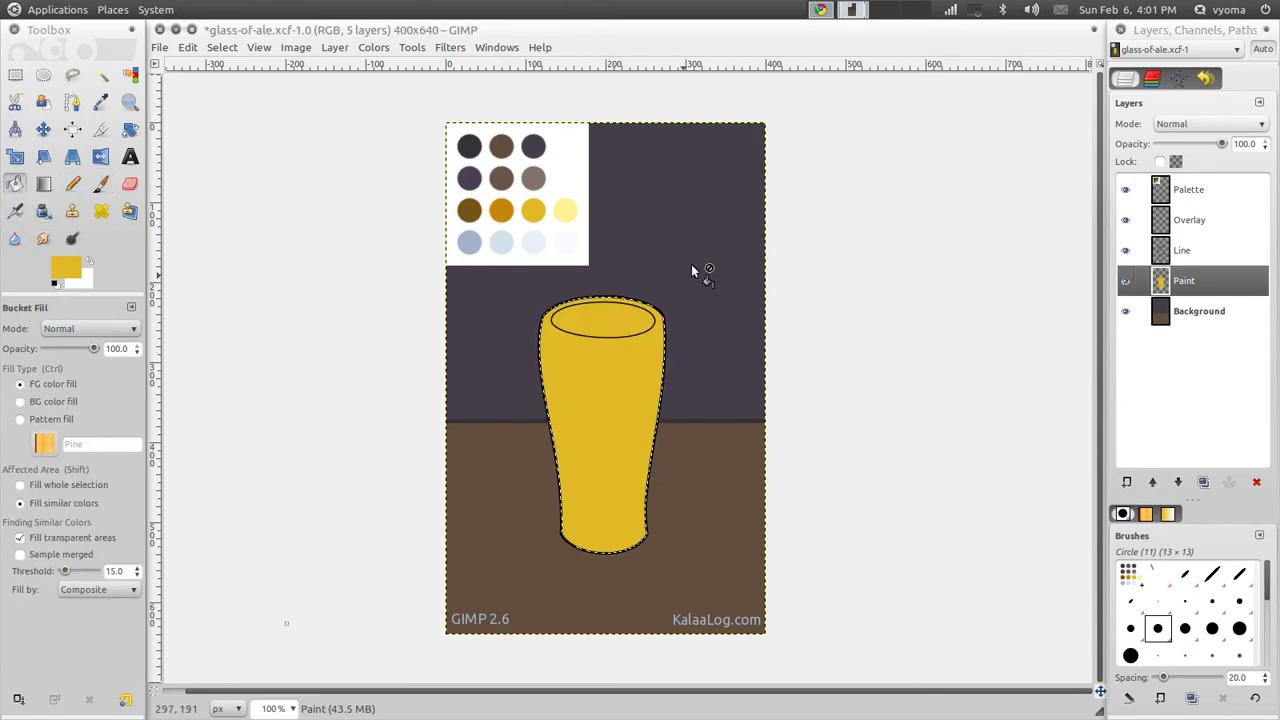
{"action": "key", "text": "ctrl+z"}
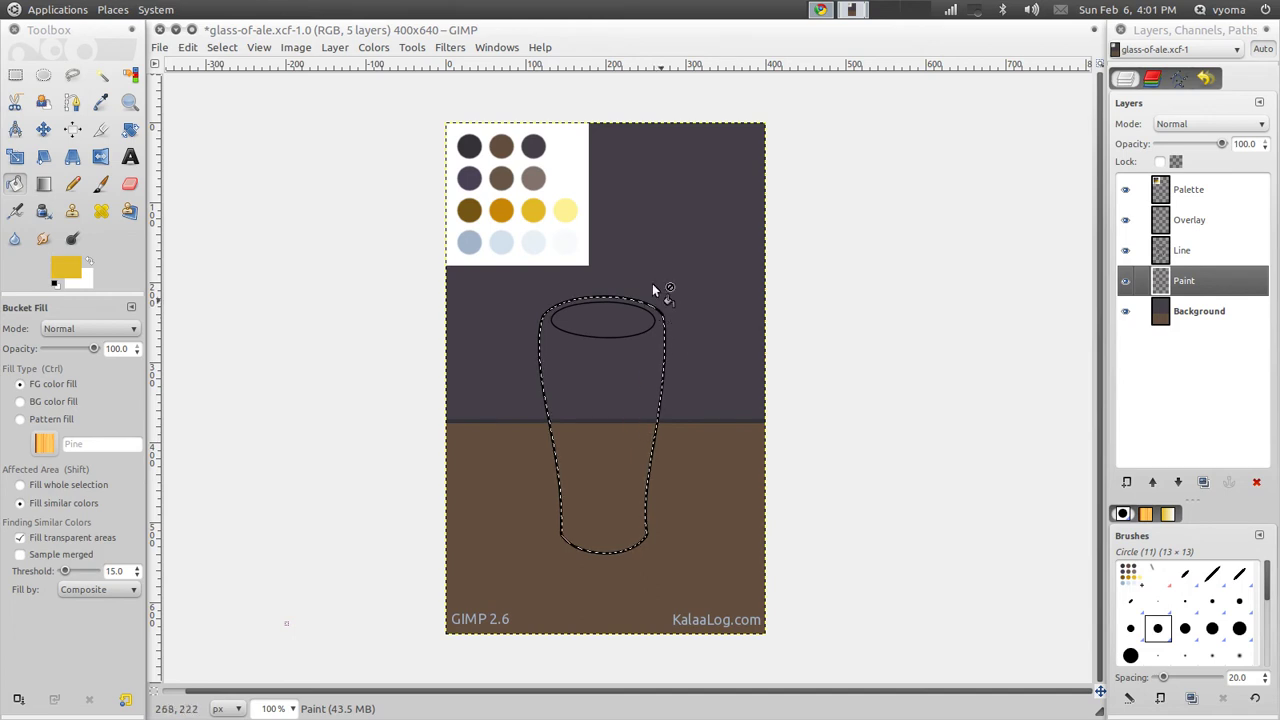
- Pick the dark purple from the Palette layer and bucket-fill the glass interior on the Paint layer
{"action": "left_click", "coordinate": [101, 102]}
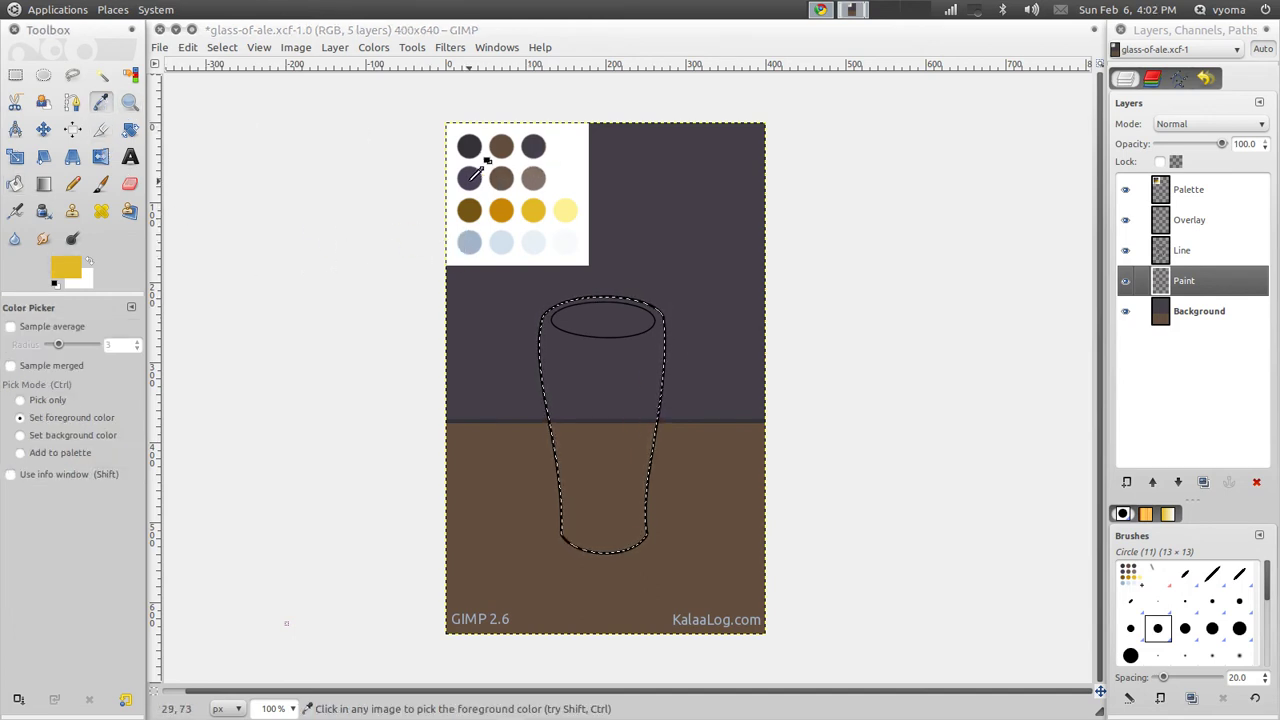
{"action": "left_click", "coordinate": [469, 150]}
{"action": "left_click", "coordinate": [1188, 189]}
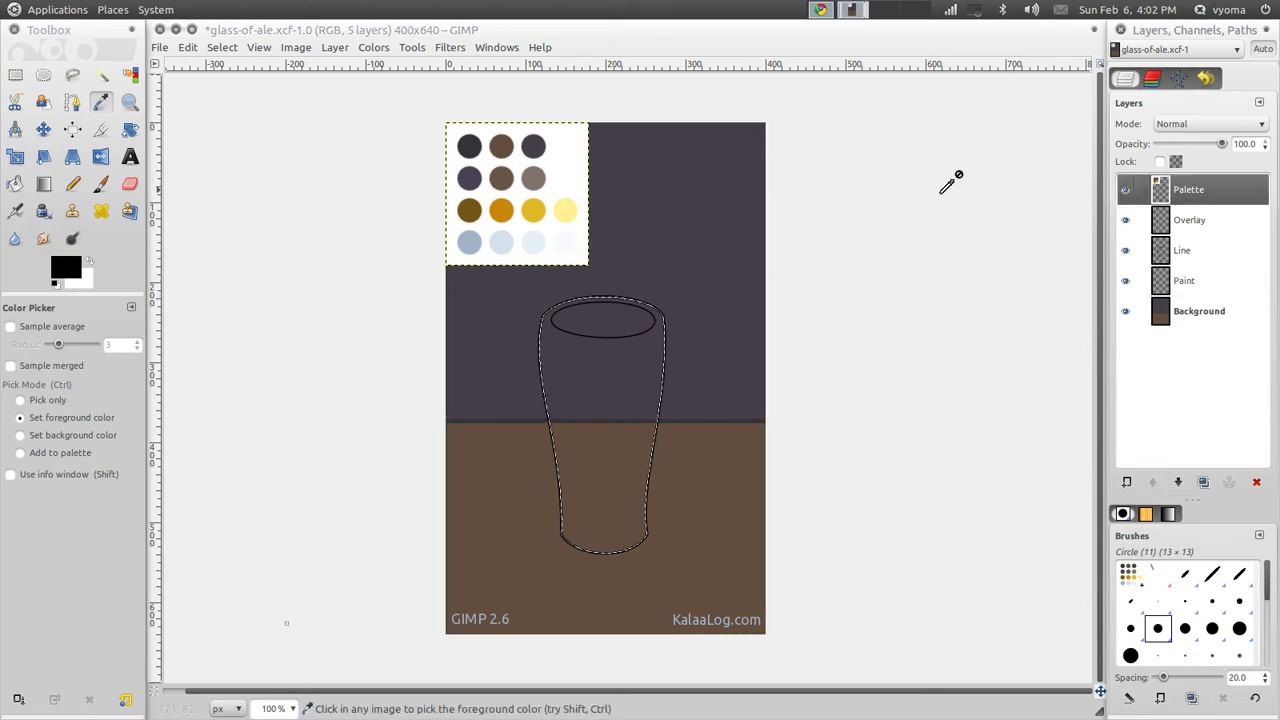
{"action": "left_click", "coordinate": [468, 180]}
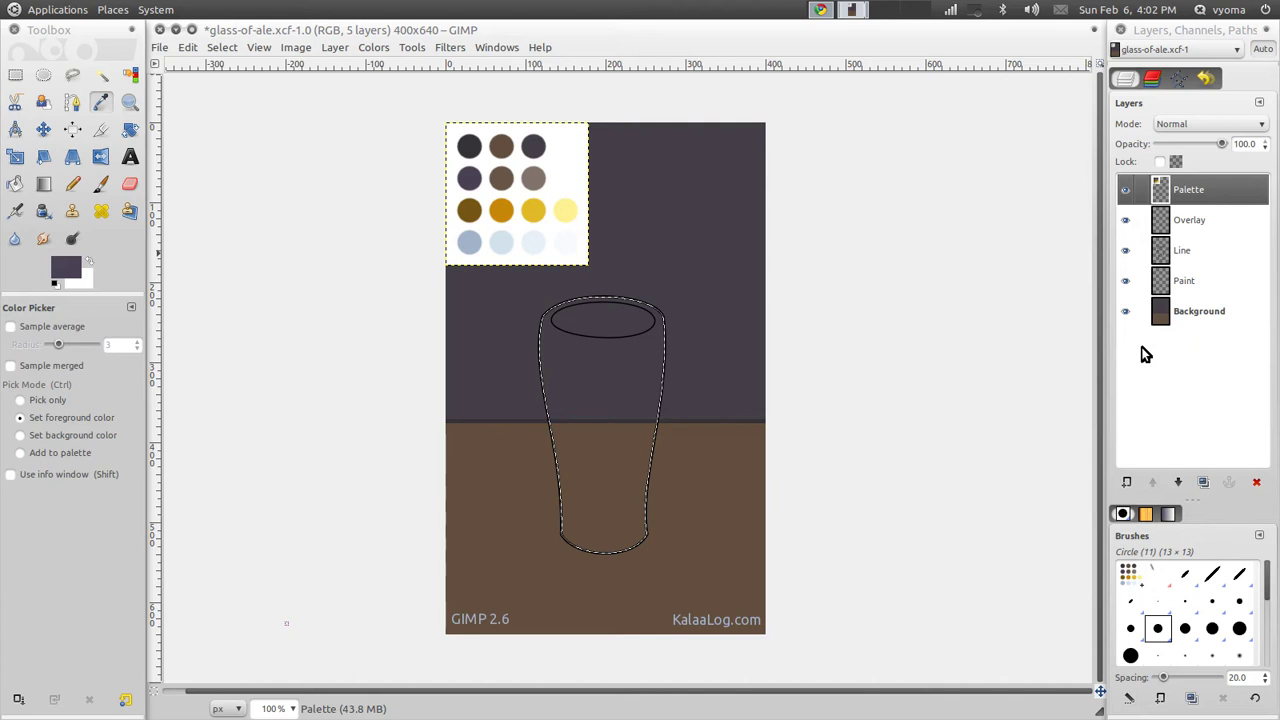
{"action": "left_click", "coordinate": [1196, 280]}
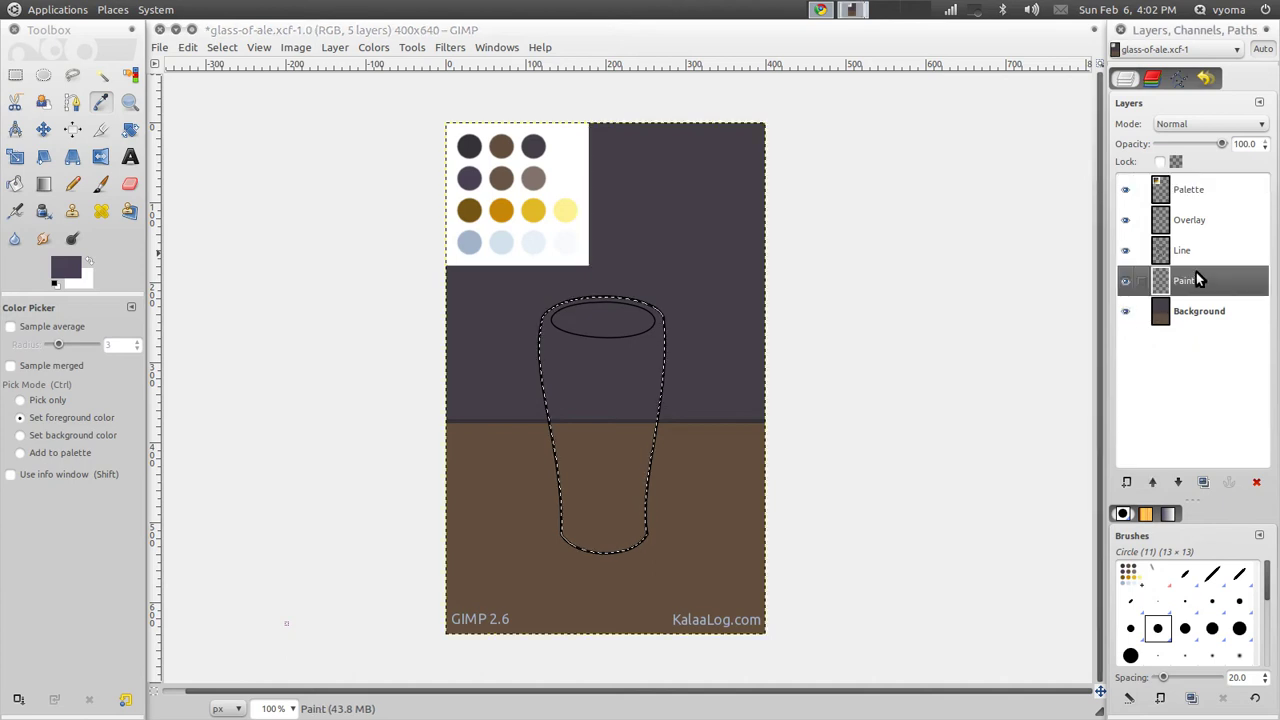
{"action": "left_click", "coordinate": [15, 183]}
{"action": "left_click", "coordinate": [638, 443]}
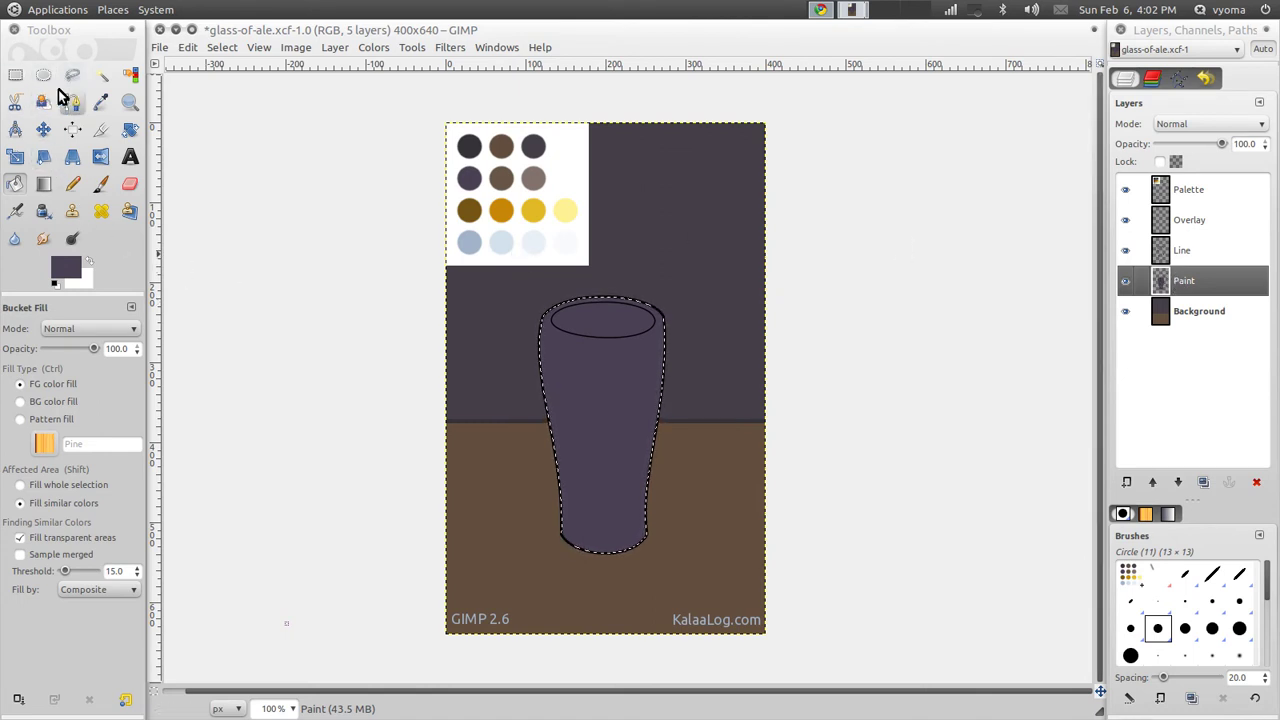
{"action": "left_click", "coordinate": [101, 185]}
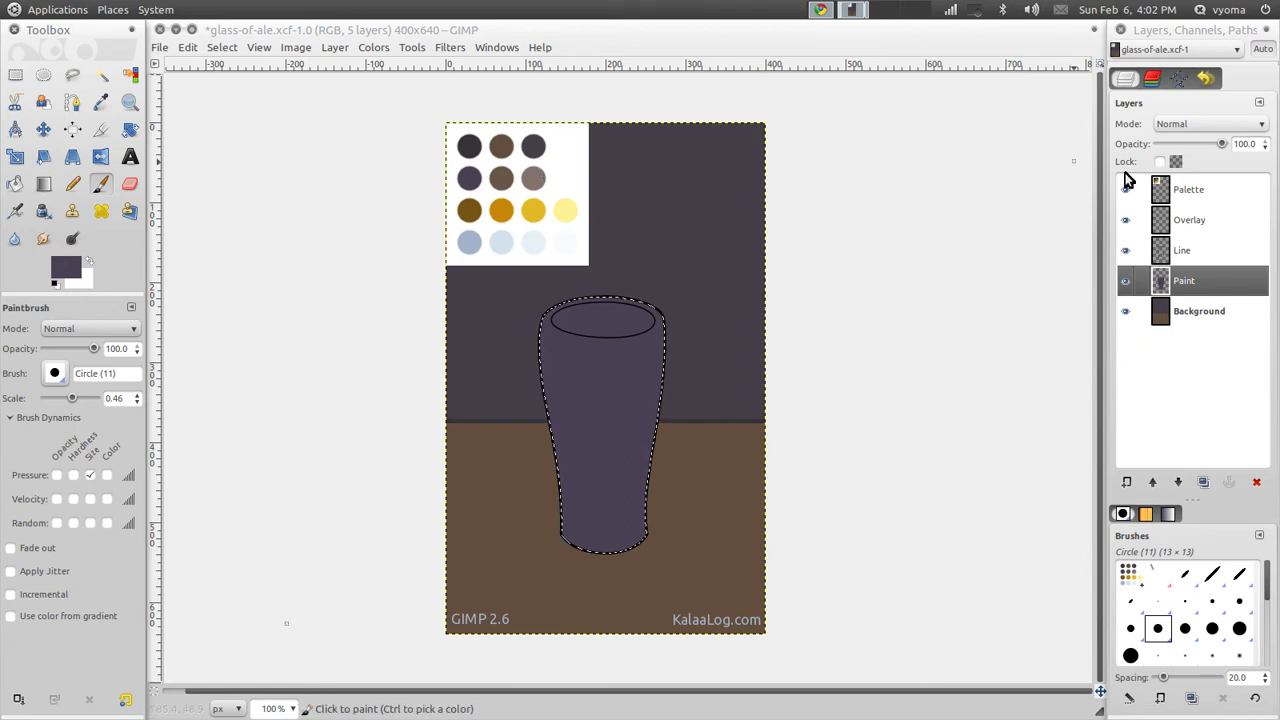
- Pick gold-yellow from the palette and brush the ale outline along the sides and bottom
{"action": "left_click", "coordinate": [1160, 190]}
{"action": "left_click", "coordinate": [533, 210], "text": "ctrl"}
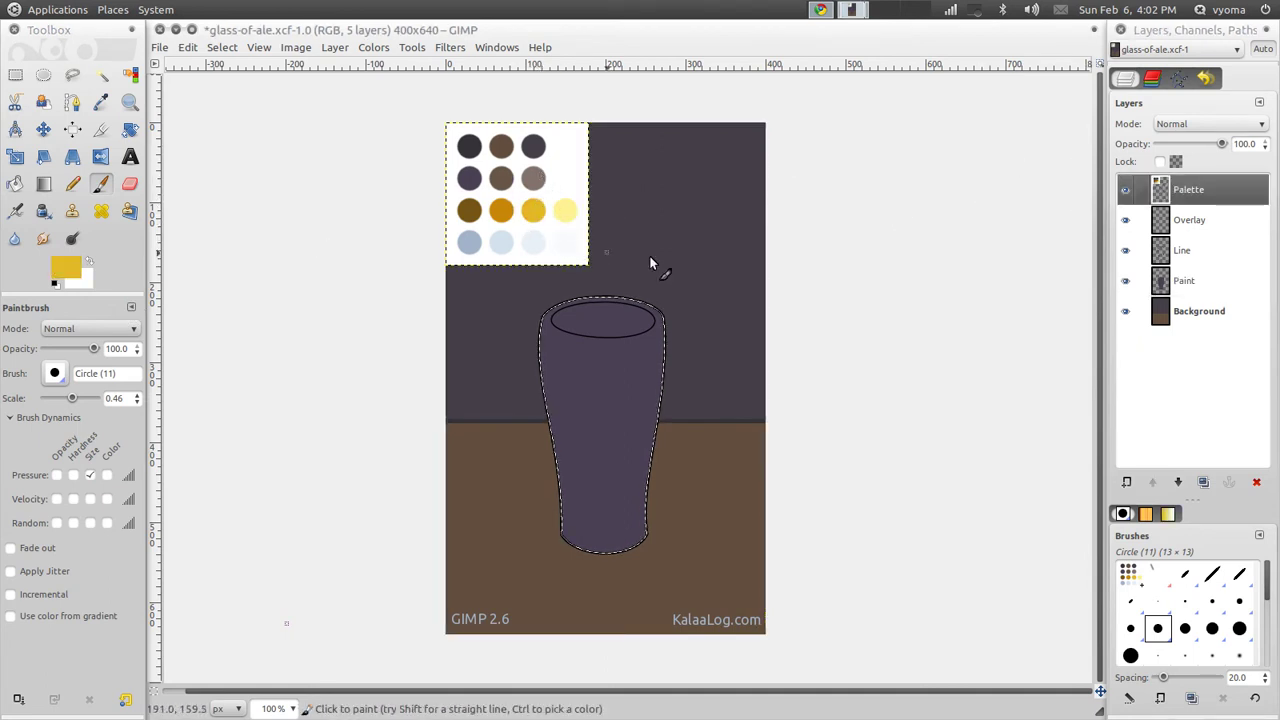
{"action": "left_click", "coordinate": [1216, 285]}
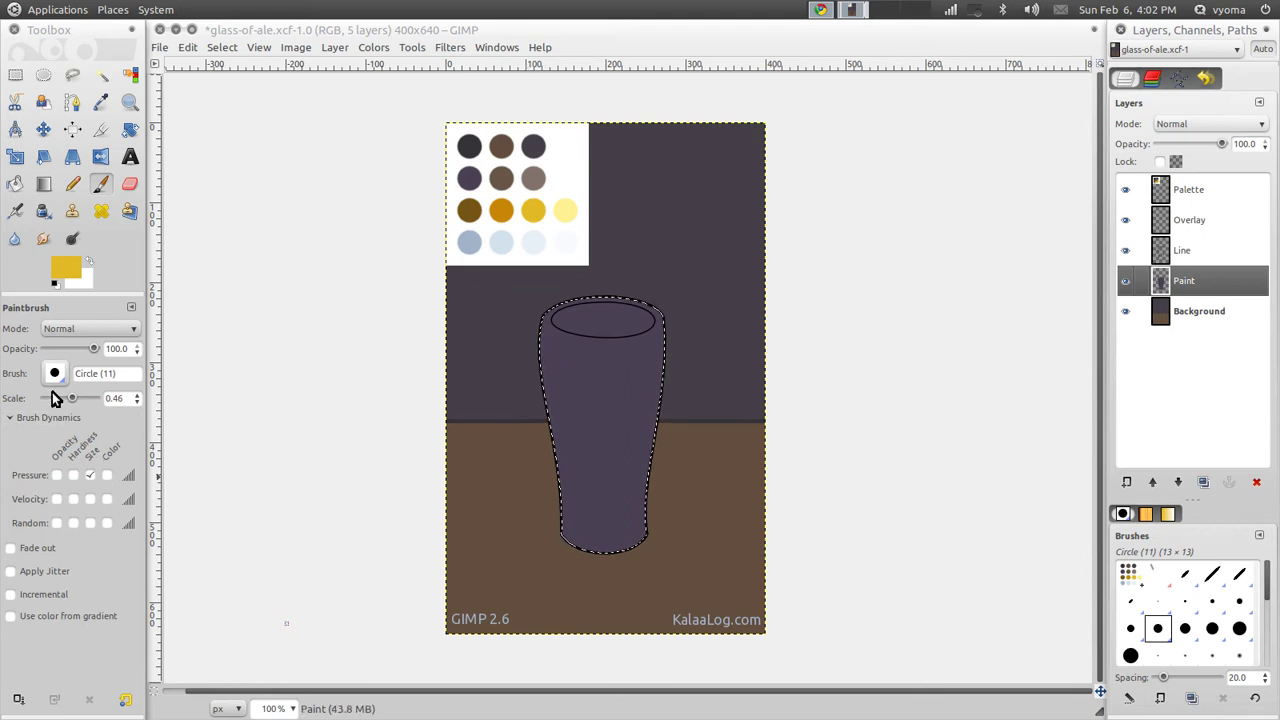
{"action": "left_click", "coordinate": [89, 475]}
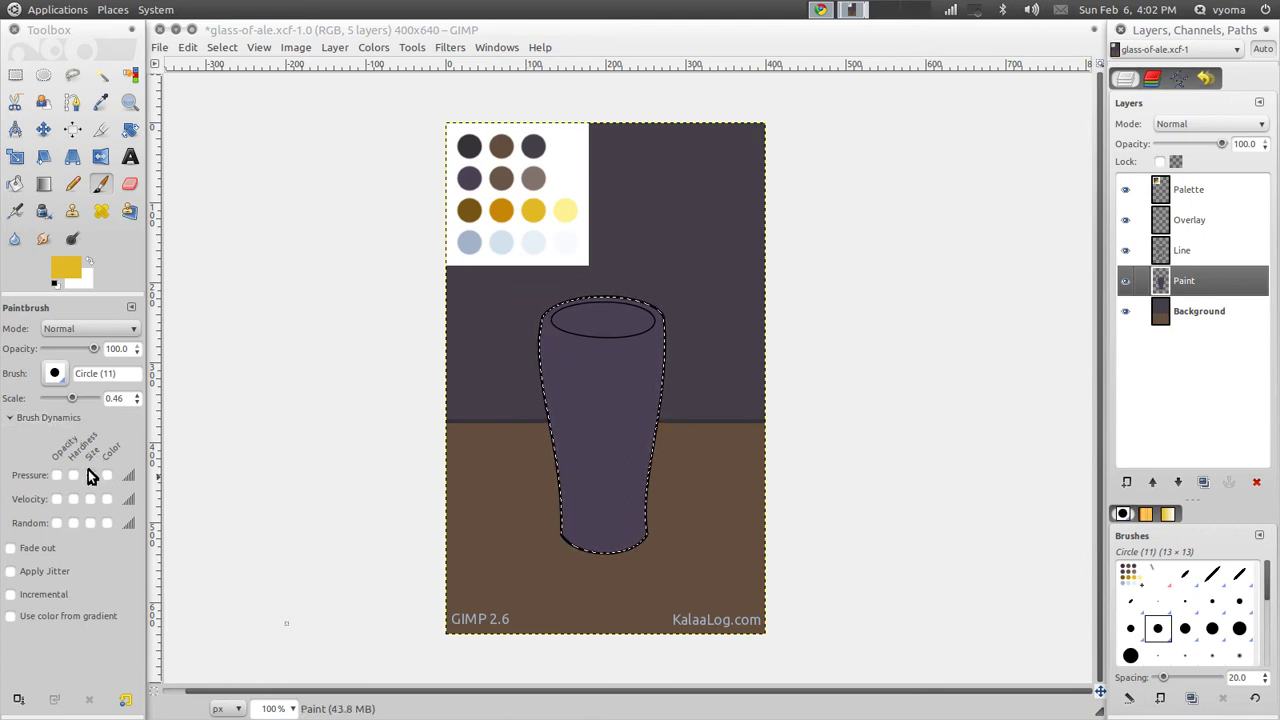
{"action": "left_click", "coordinate": [90, 475]}
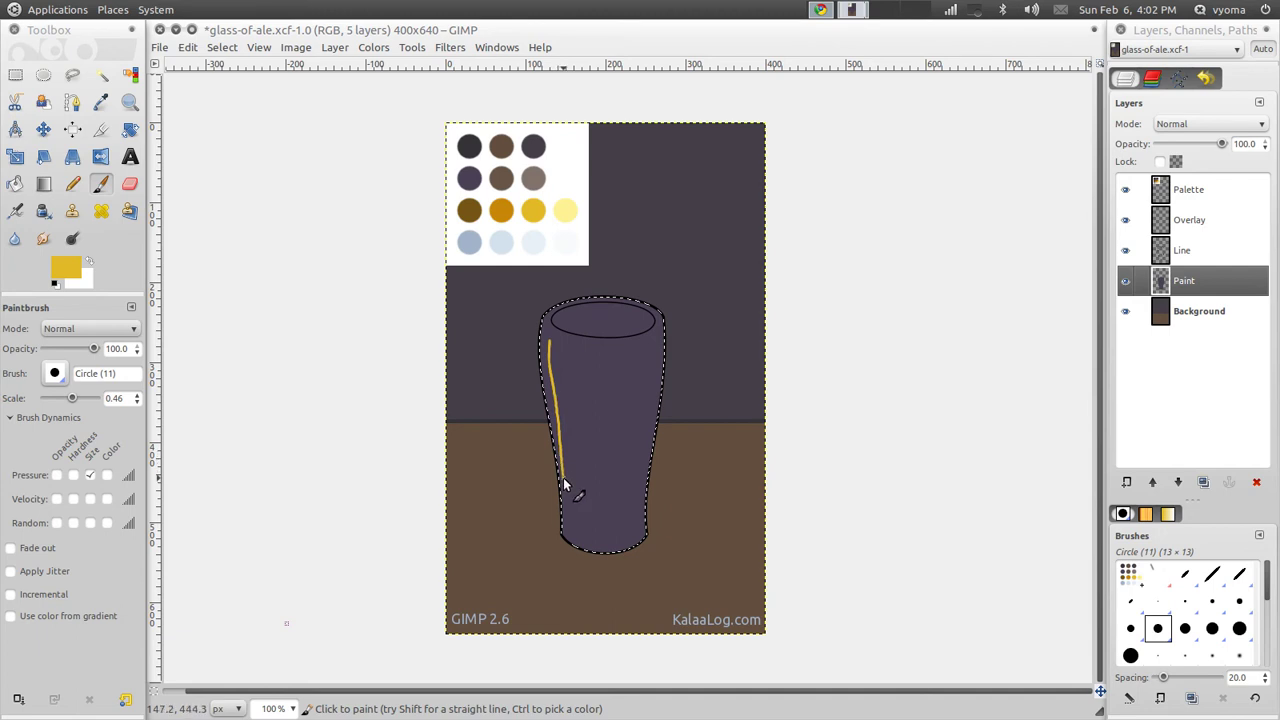
{"action": "key", "text": "ctrl+z"}
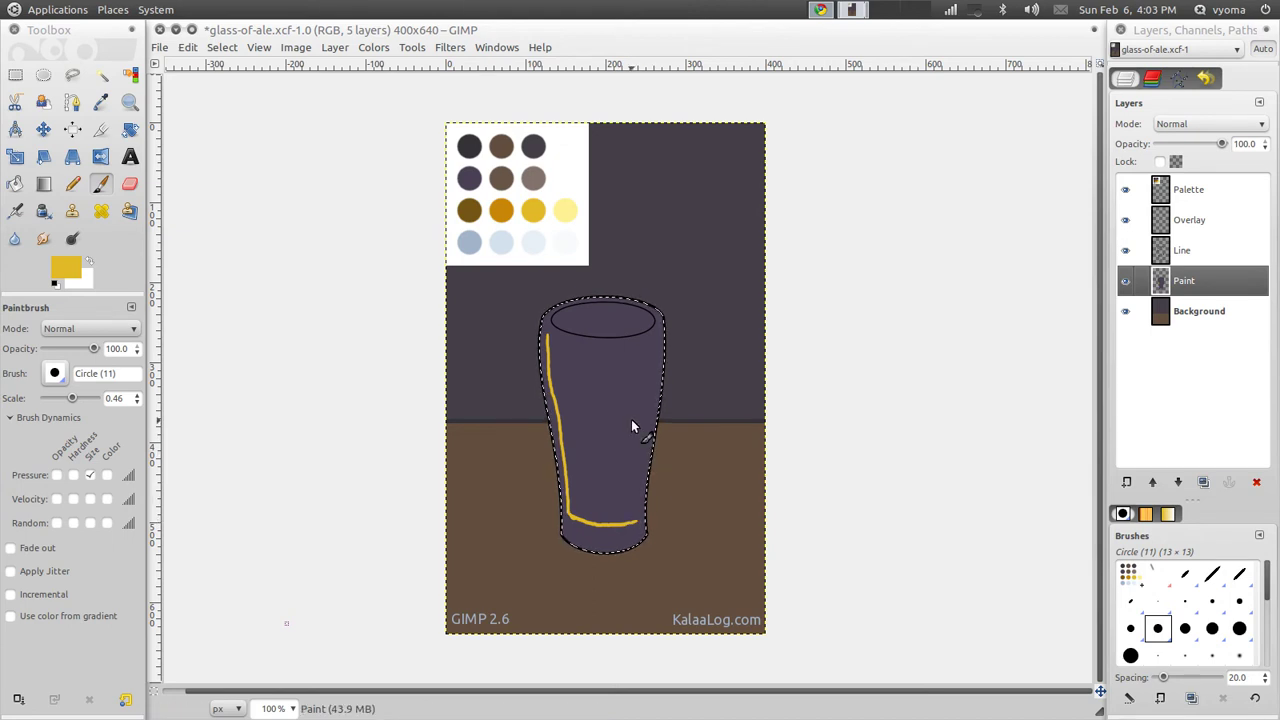
{"action": "left_click", "coordinate": [636, 518]}
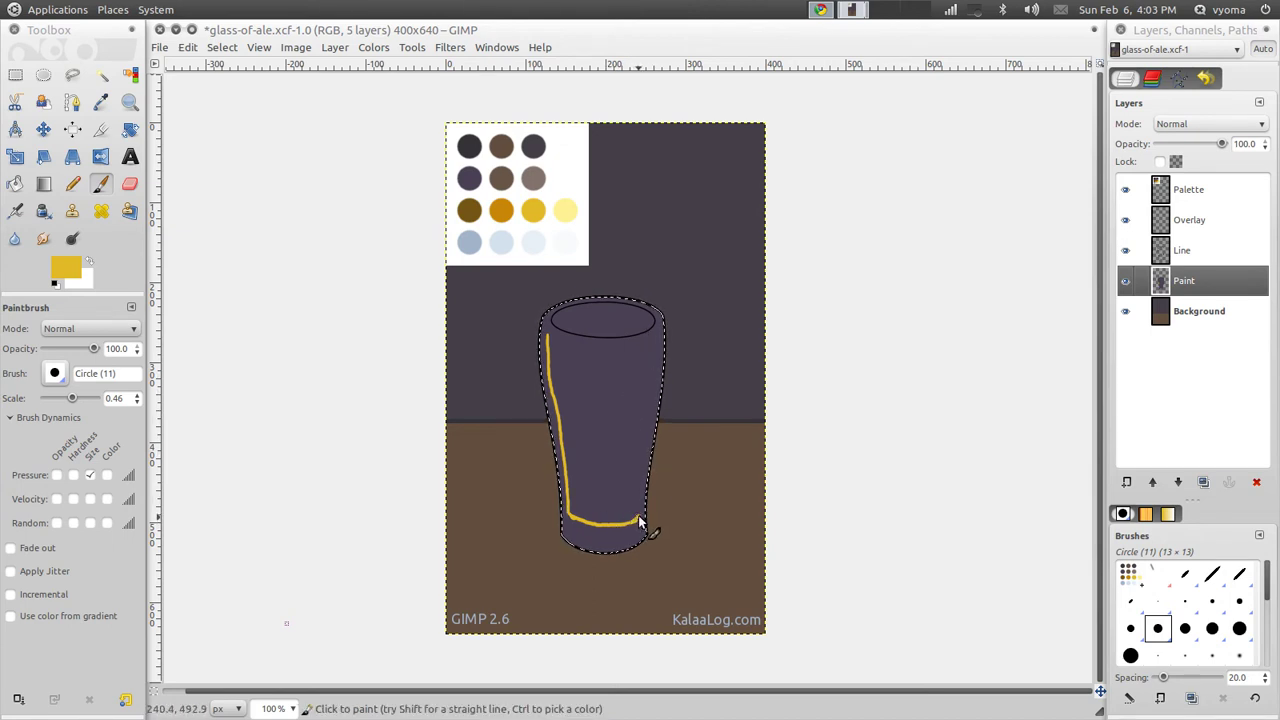
{"action": "left_click_drag", "start_coordinate": [656, 330], "coordinate": [657, 346]}
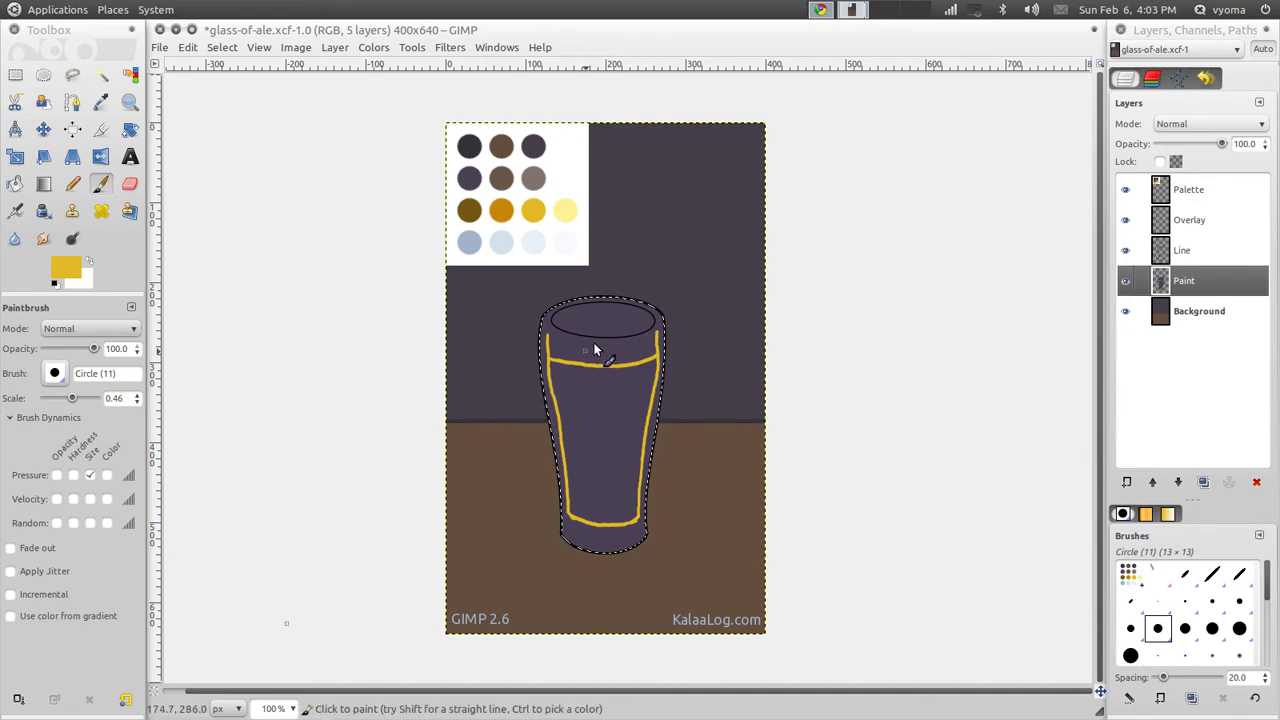
{"action": "left_click", "coordinate": [546, 338], "text": "ctrl"}
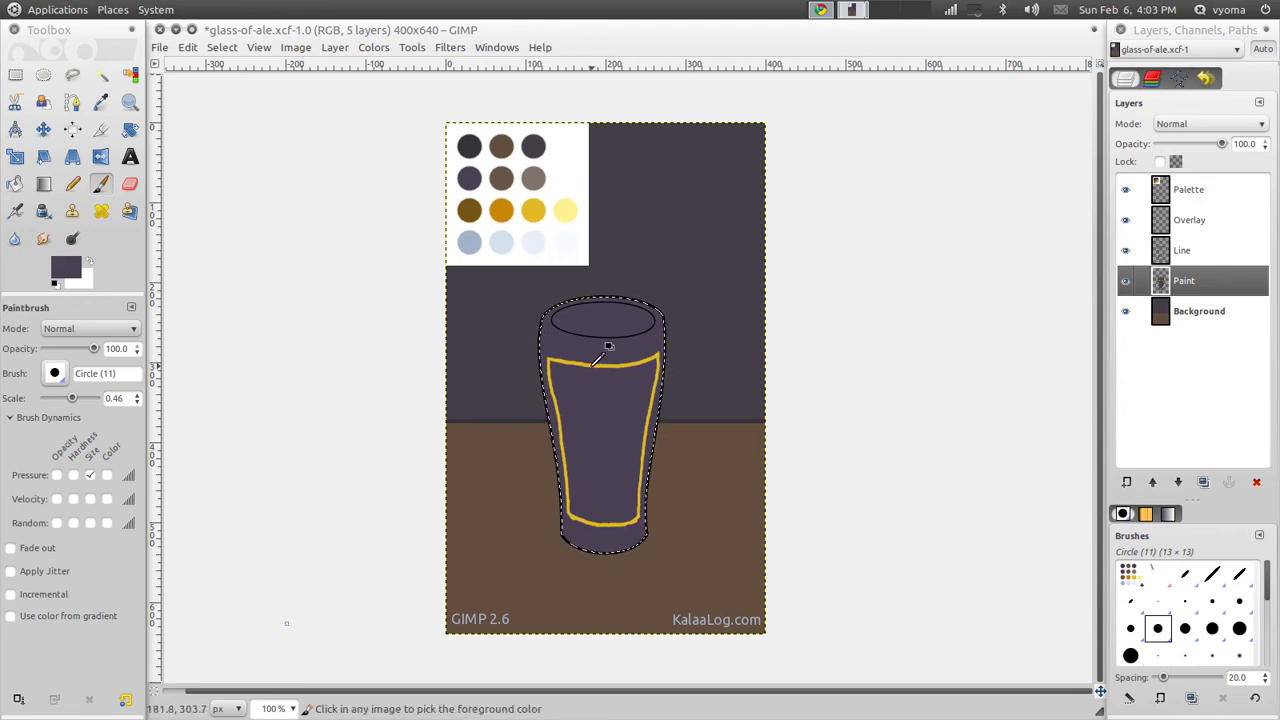
{"action": "left_click", "coordinate": [556, 360], "text": "ctrl"}
- Bucket-fill the ale outline with yellow and brush over its left edge at scale 0.96
{"action": "left_click", "coordinate": [16, 184]}
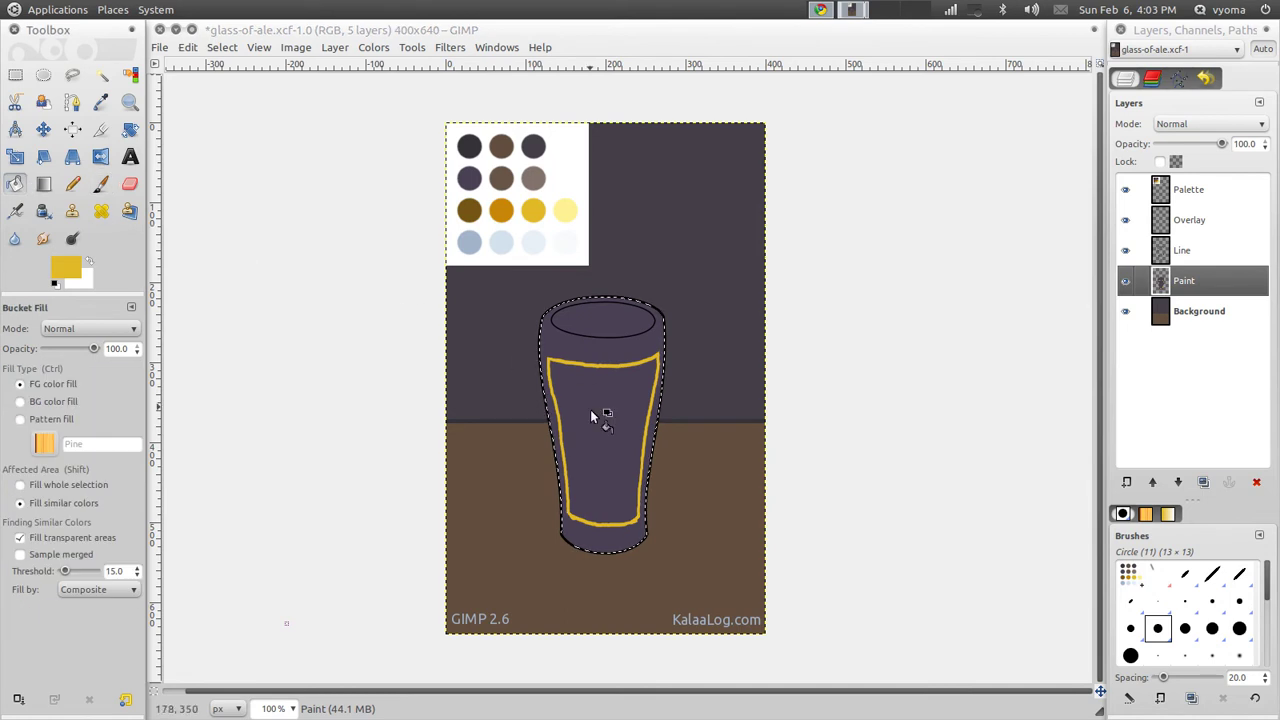
{"action": "left_click", "coordinate": [590, 415]}
{"action": "left_click", "coordinate": [101, 185]}
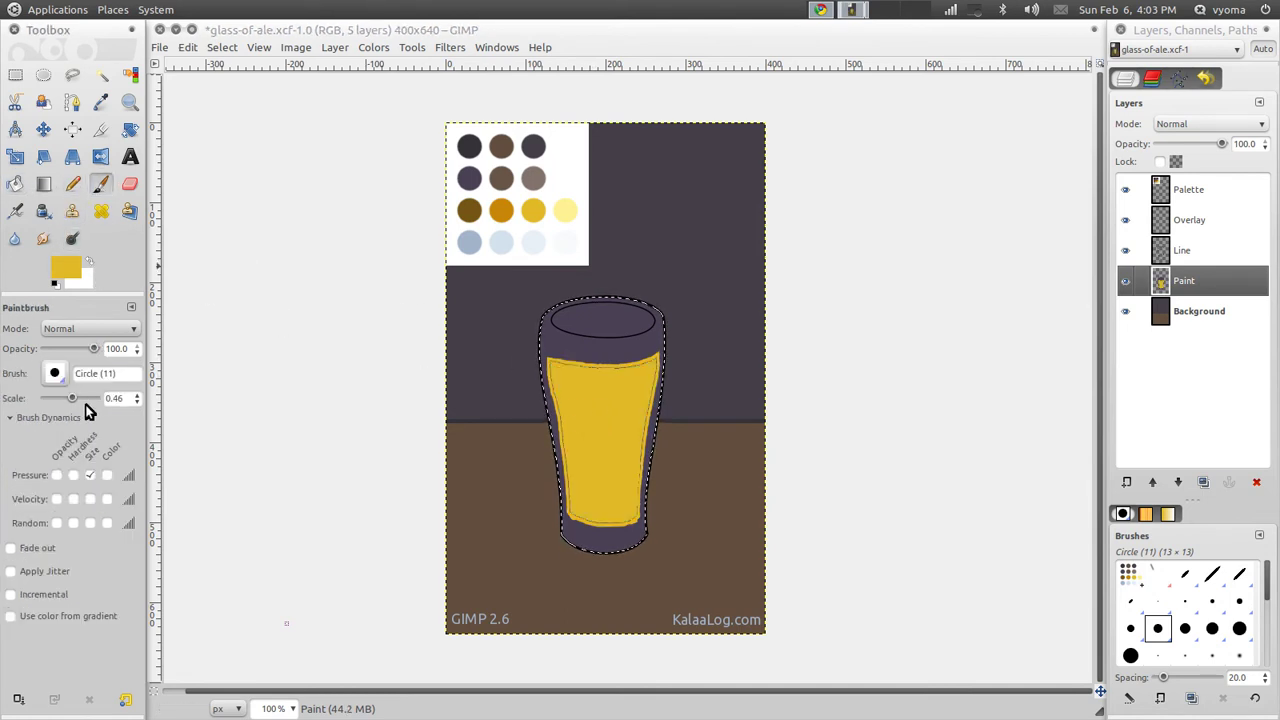
{"action": "left_click_drag", "start_coordinate": [83, 400], "coordinate": [77, 400]}
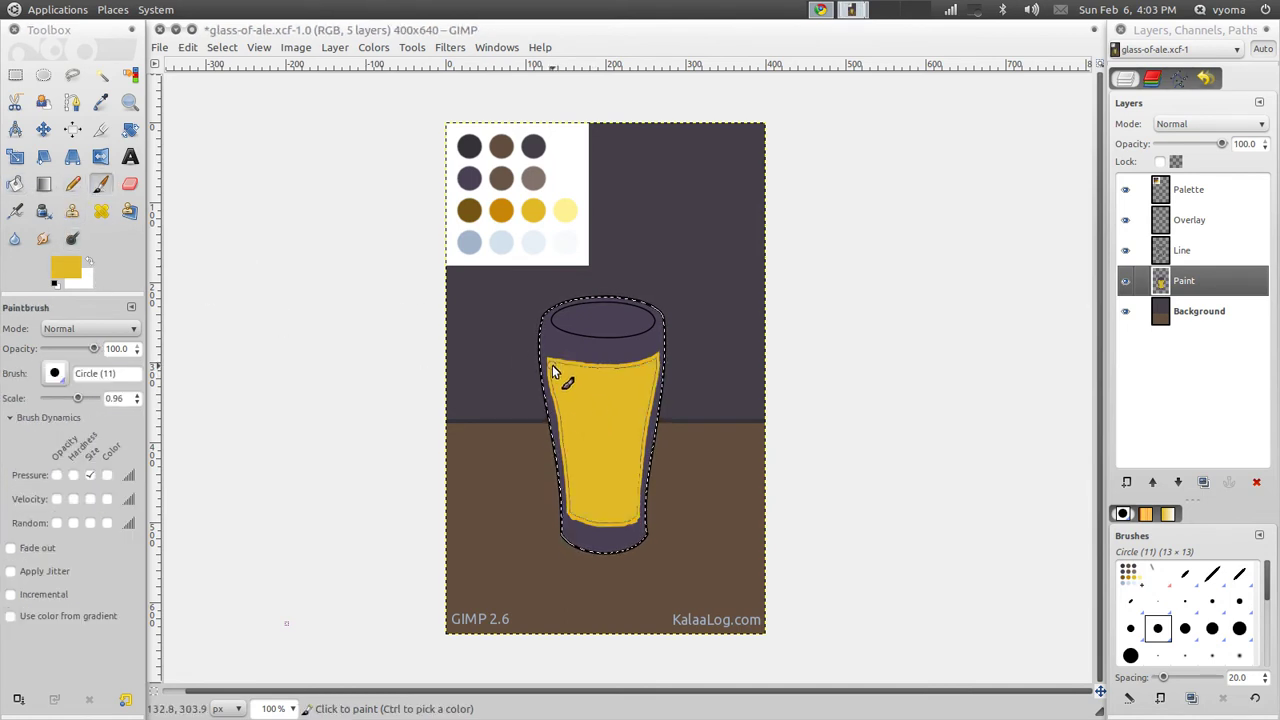
{"action": "left_click_drag", "start_coordinate": [555, 388], "coordinate": [561, 414]}
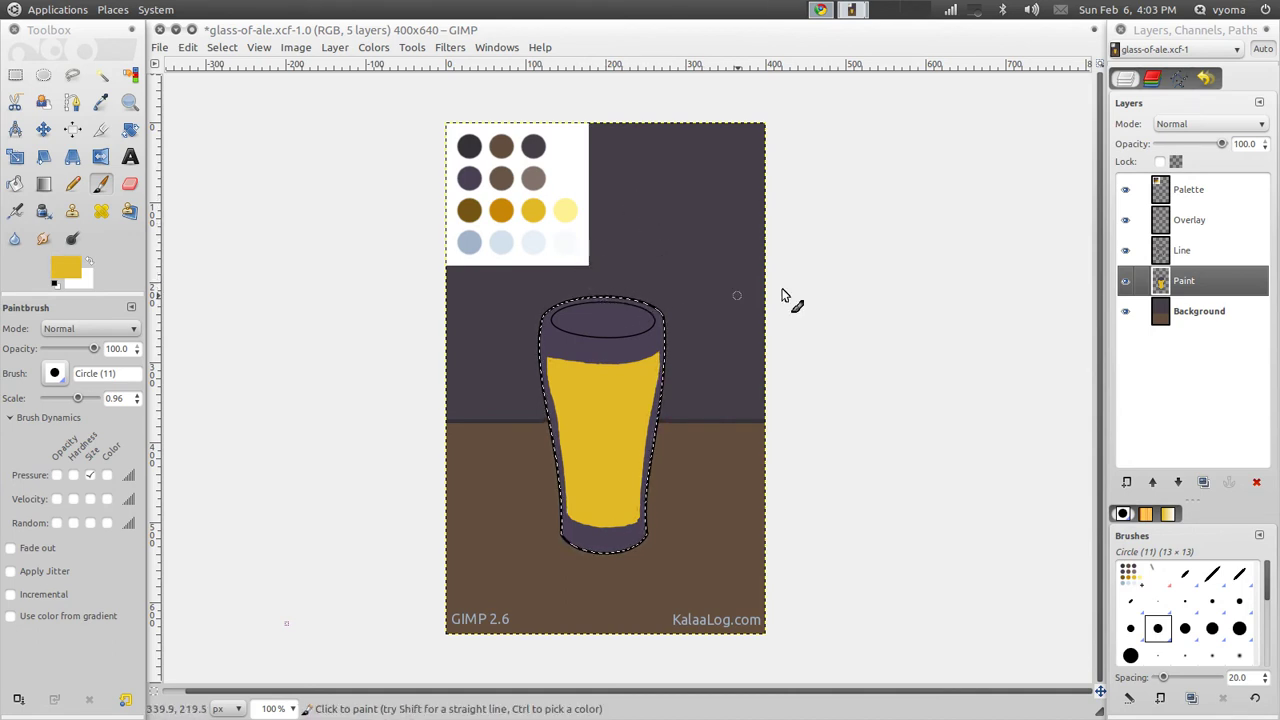
{"action": "left_click", "coordinate": [1200, 190]}
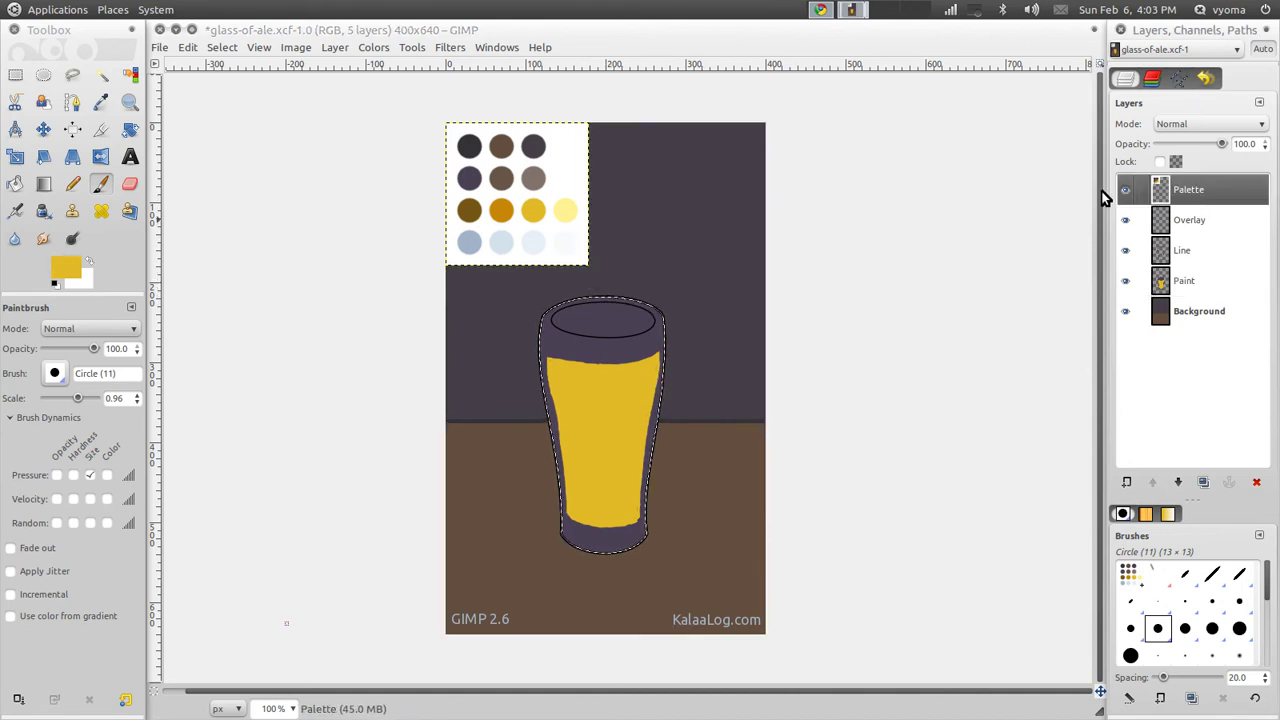
- Pick light blue from the palette, then outline and bucket-fill the foam area below the rim
{"action": "left_click", "coordinate": [503, 248], "text": "ctrl"}
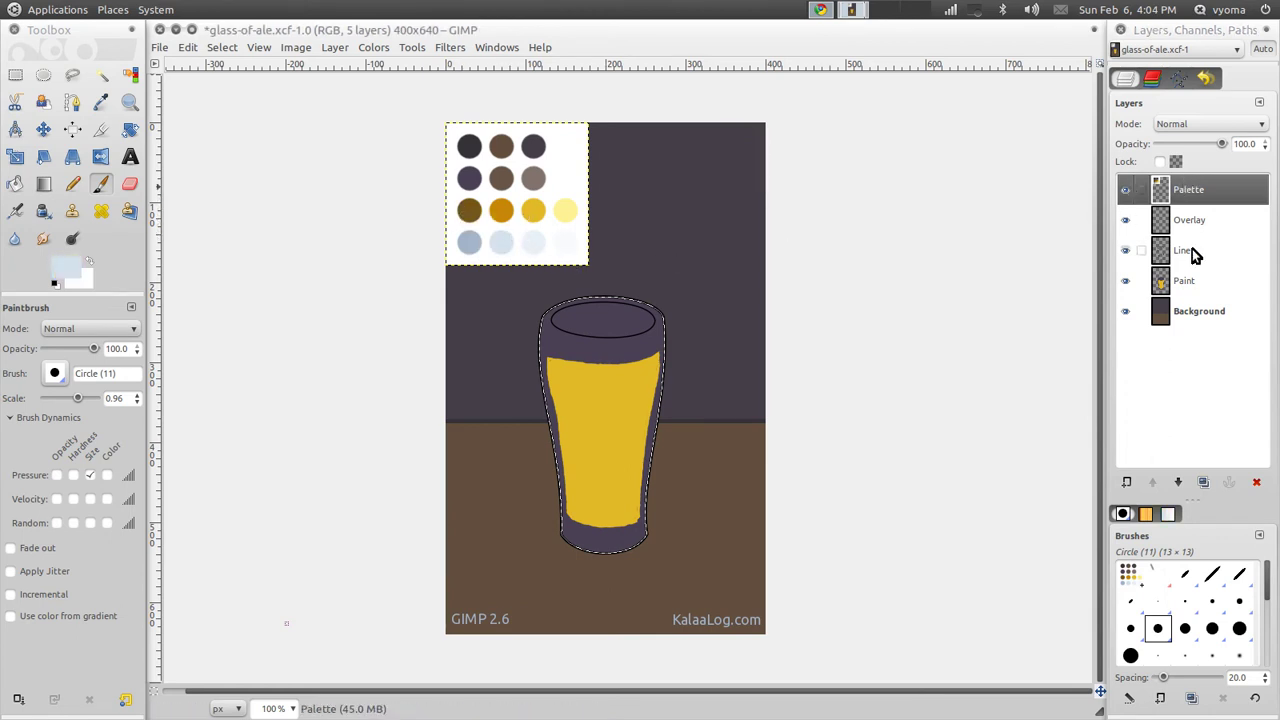
{"action": "left_click", "coordinate": [1194, 284]}
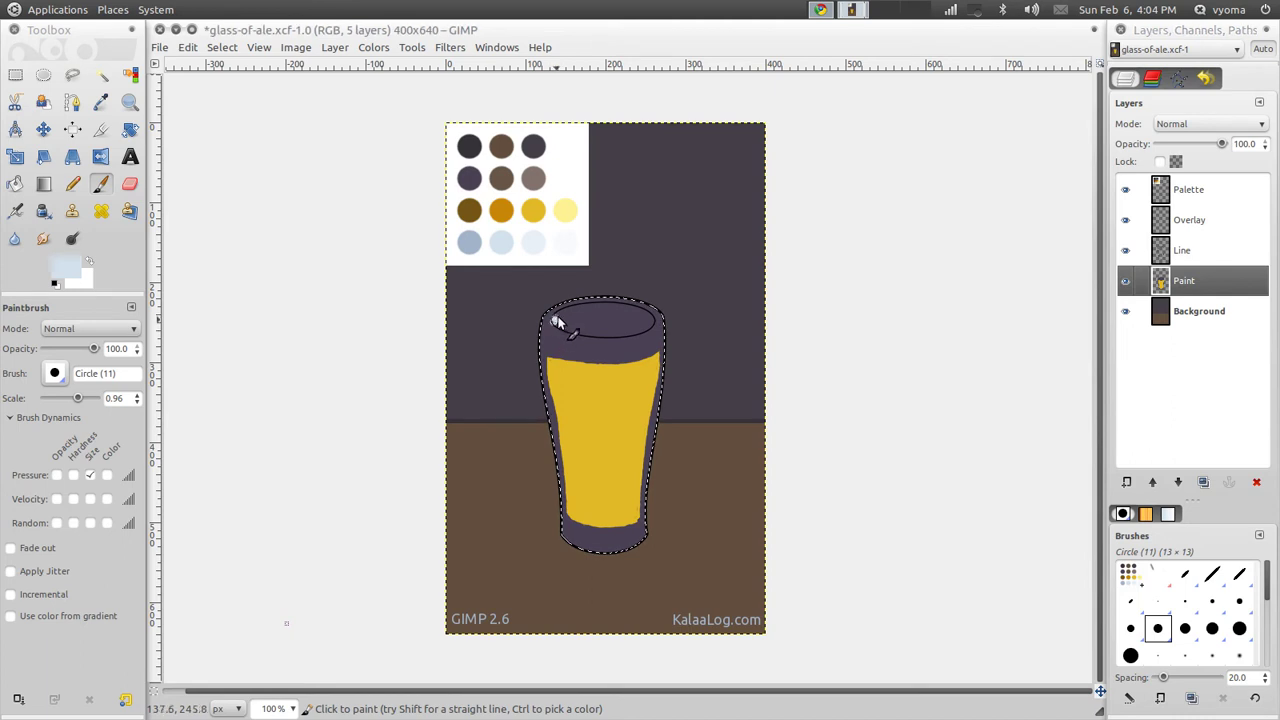
{"action": "left_click_drag", "start_coordinate": [557, 321], "coordinate": [640, 315]}
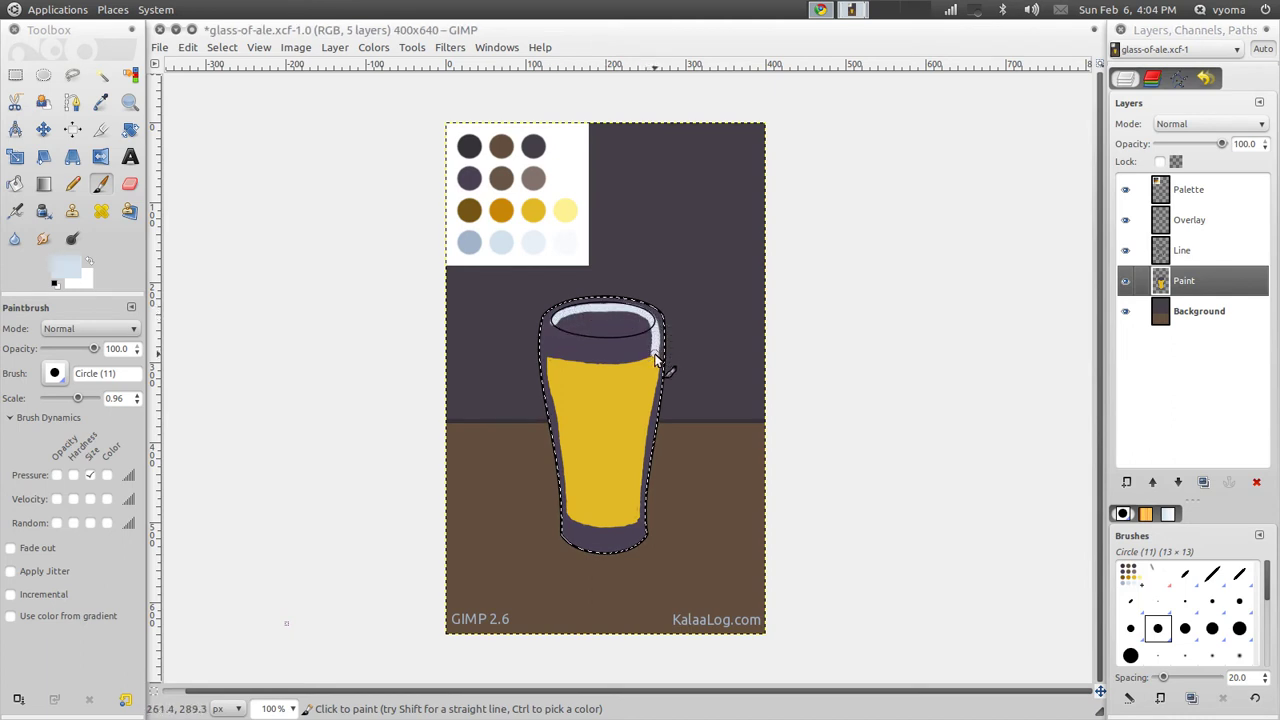
{"action": "mouse_move", "coordinate": [561, 322]}
{"action": "left_mouse_down"}
{"action": "mouse_move", "coordinate": [553, 362]}
{"action": "mouse_move", "coordinate": [568, 332]}
{"action": "left_mouse_up"}
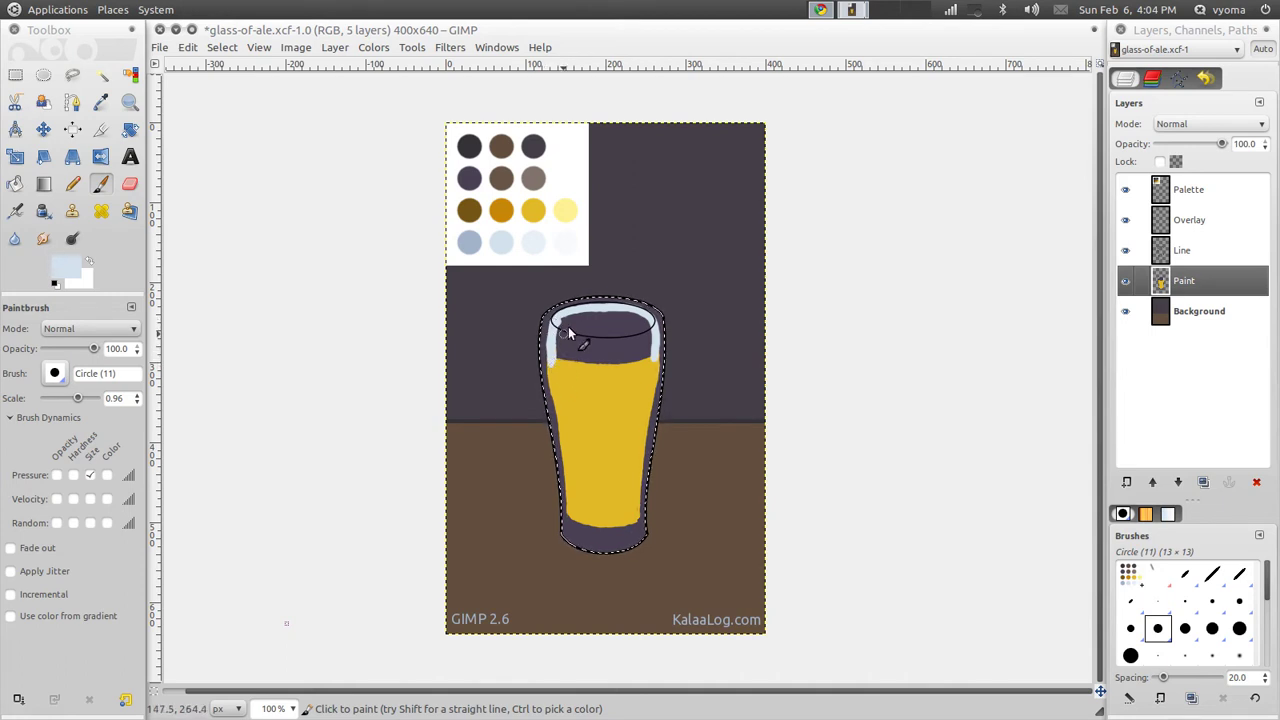
{"action": "left_click", "coordinate": [16, 185]}
{"action": "left_click", "coordinate": [588, 334]}
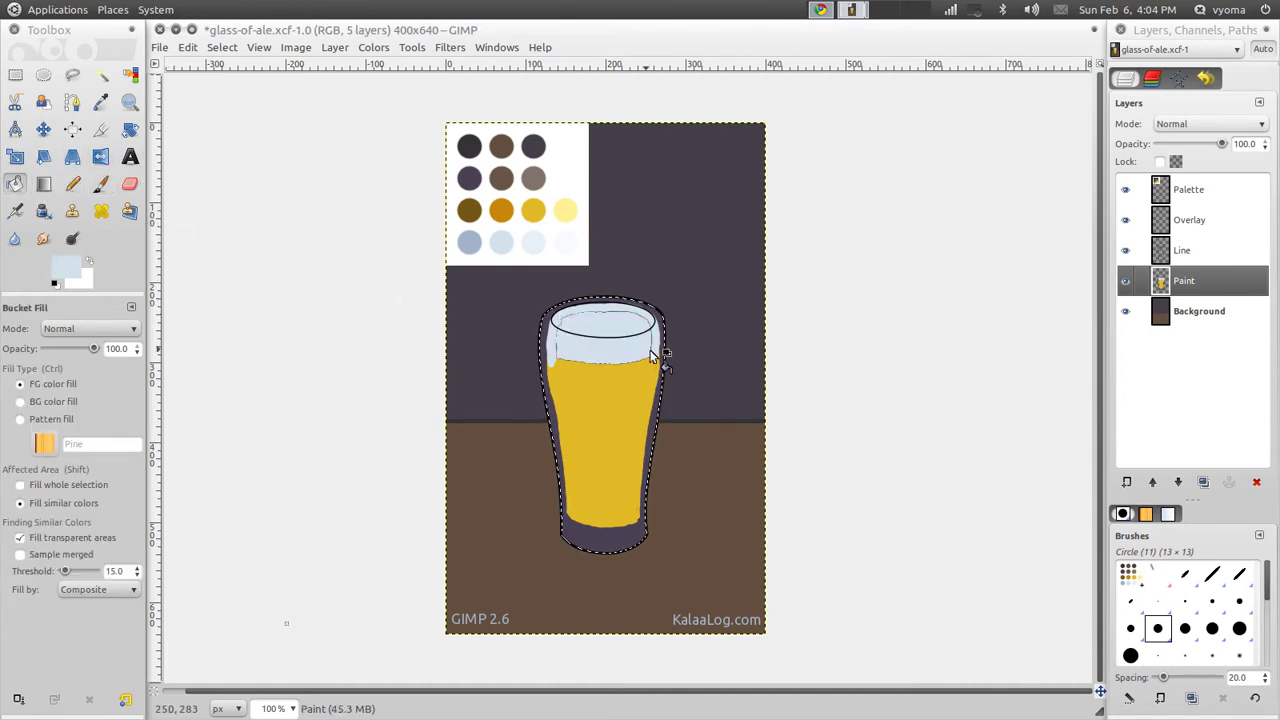
{"action": "key", "text": "p"}
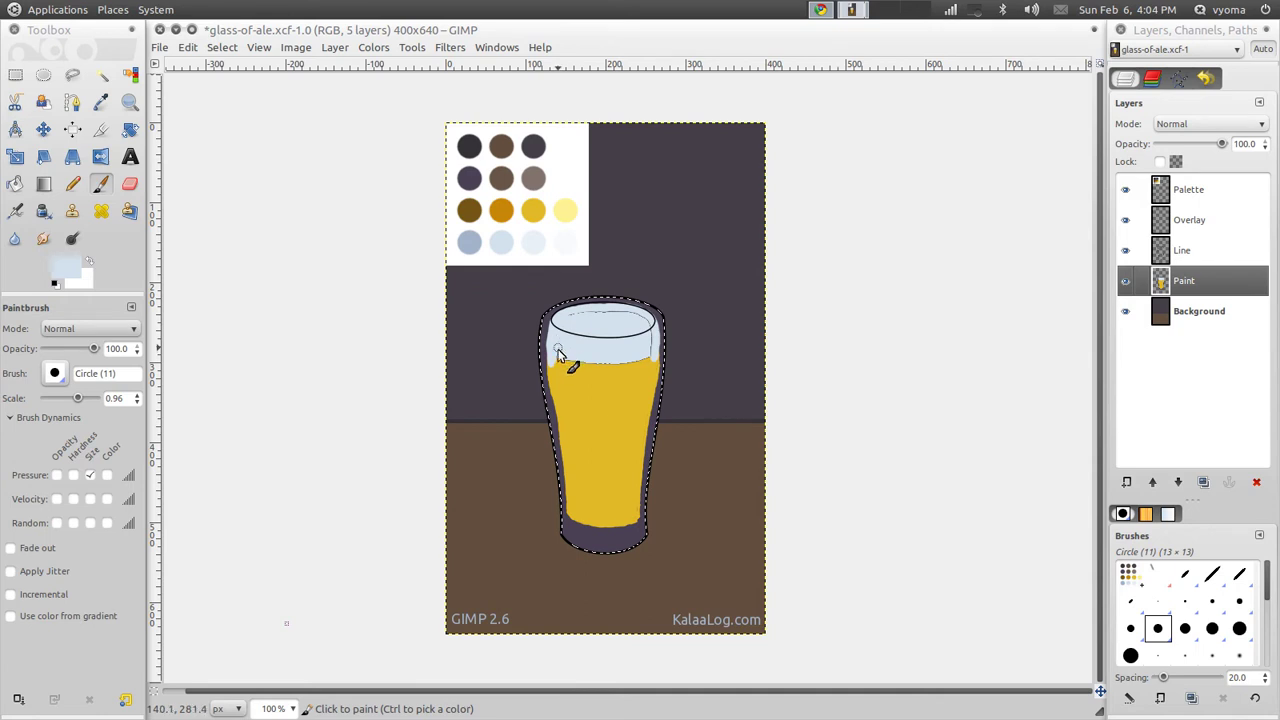
- Even out the foam and ale boundary with alternating yellow and light blue strokes
{"action": "left_click_drag", "start_coordinate": [558, 352], "coordinate": [645, 328]}
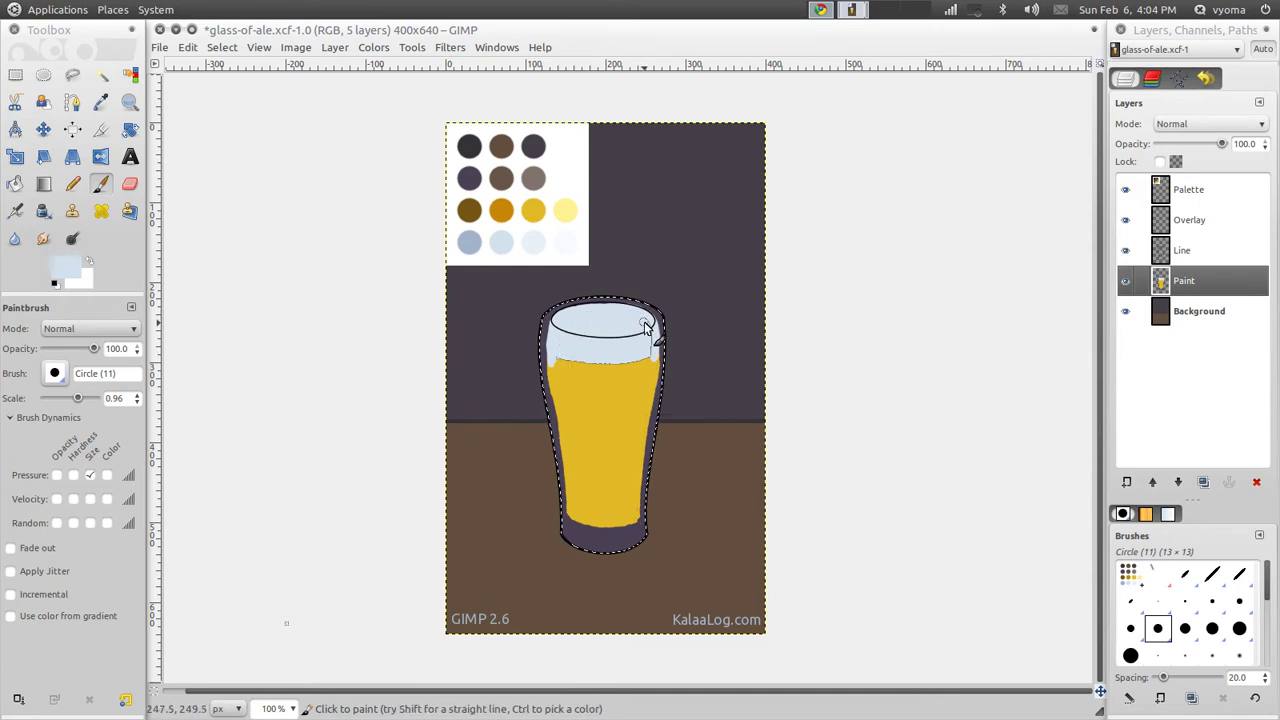
{"action": "left_click", "coordinate": [556, 368], "text": "ctrl"}
{"action": "left_click_drag", "start_coordinate": [552, 359], "coordinate": [552, 355]}
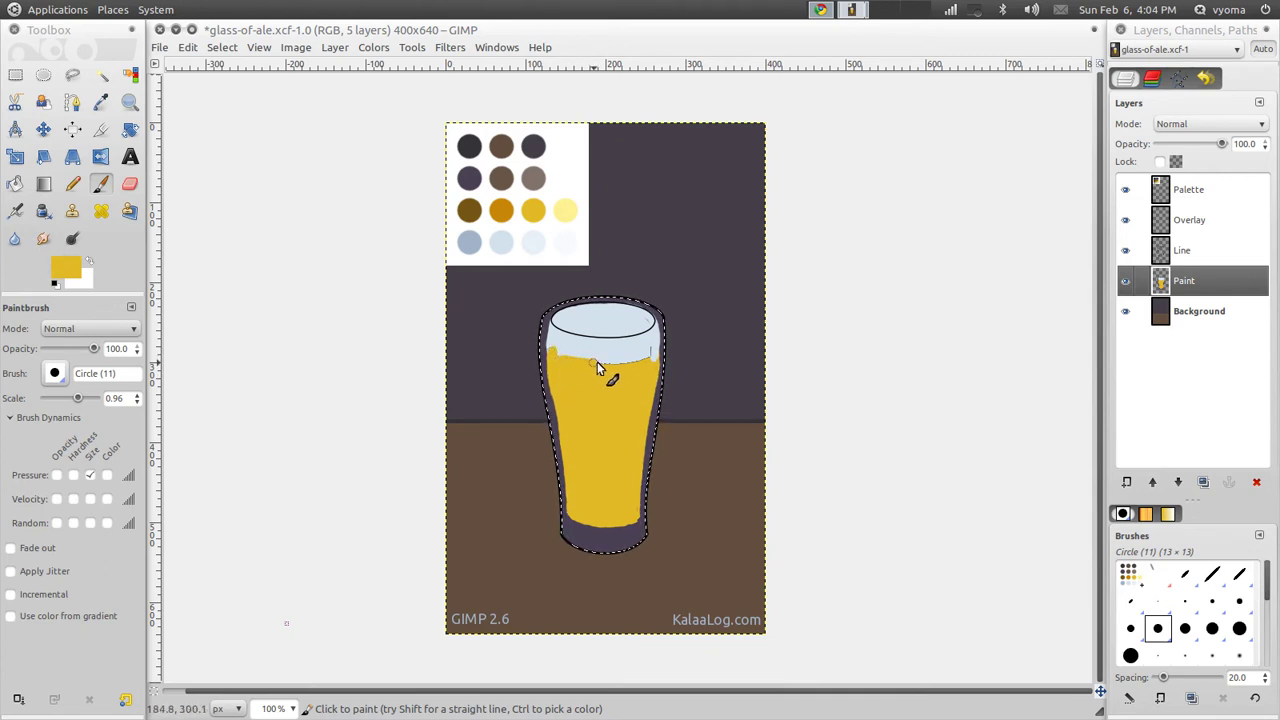
{"action": "left_click_drag", "start_coordinate": [597, 368], "coordinate": [655, 354]}
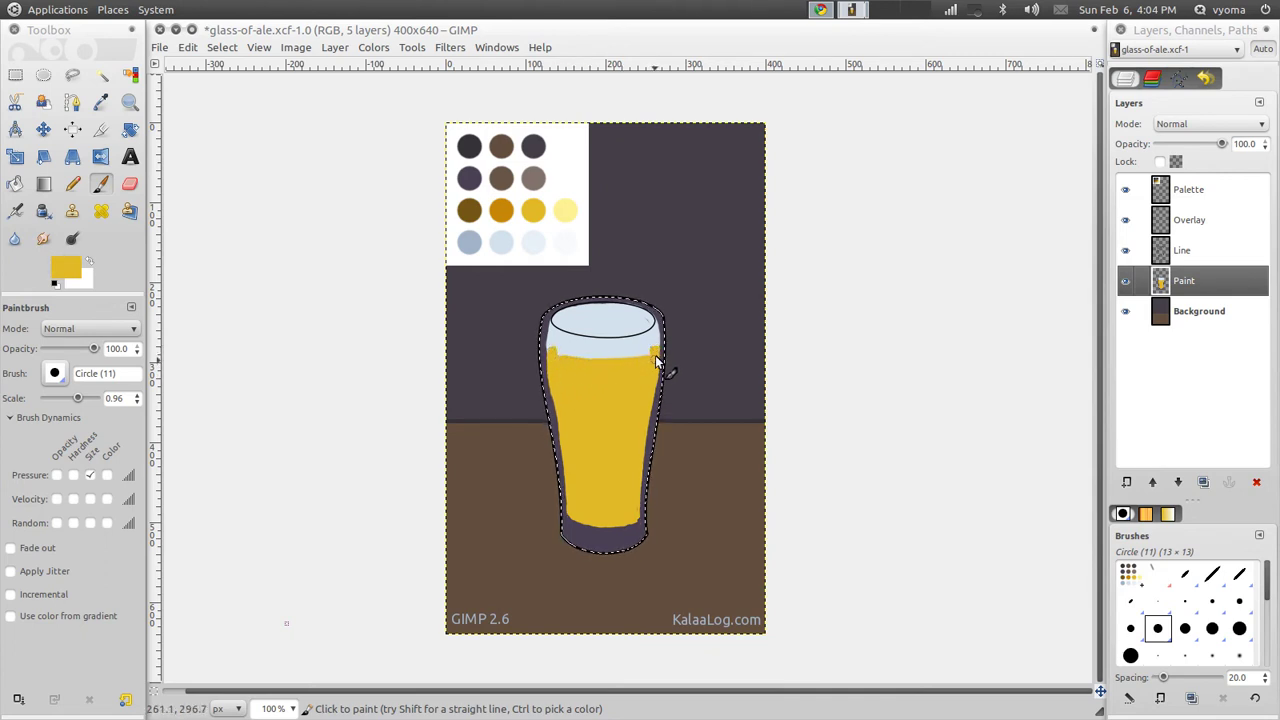
{"action": "left_click", "coordinate": [645, 345], "text": "ctrl"}
{"action": "left_click_drag", "start_coordinate": [548, 352], "coordinate": [570, 350]}
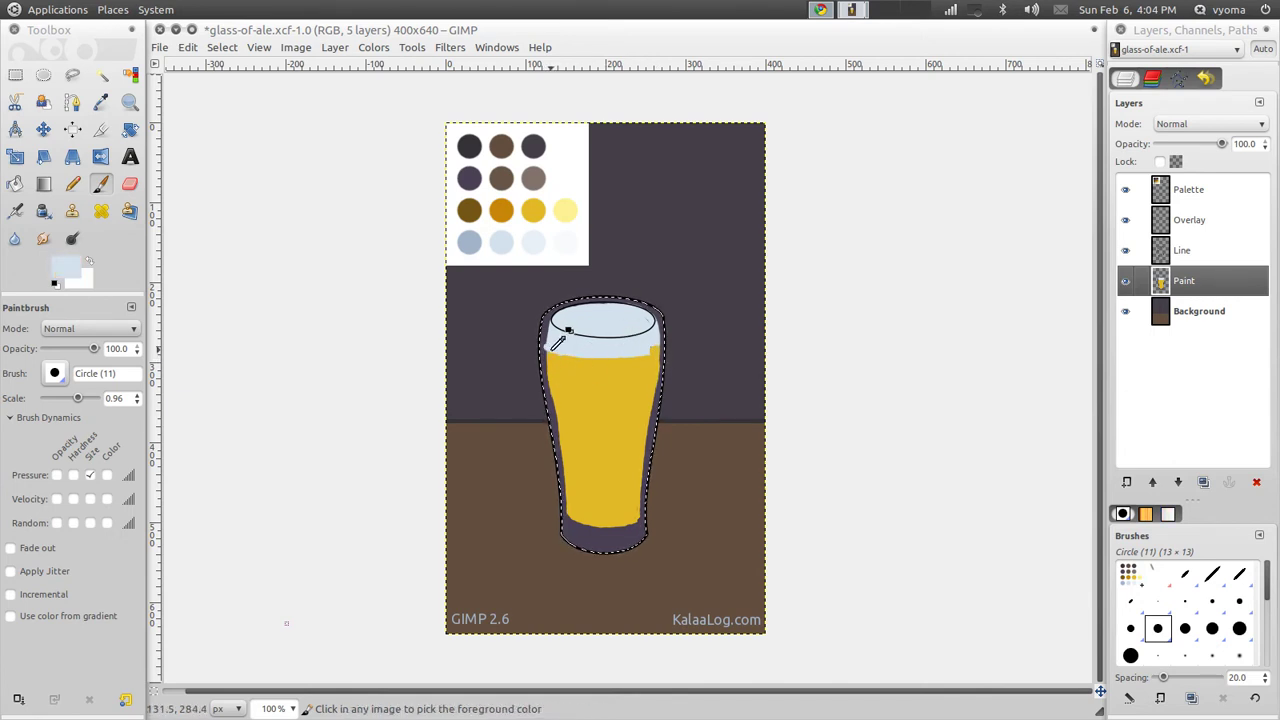
{"action": "left_click_drag", "start_coordinate": [571, 357], "coordinate": [648, 355]}
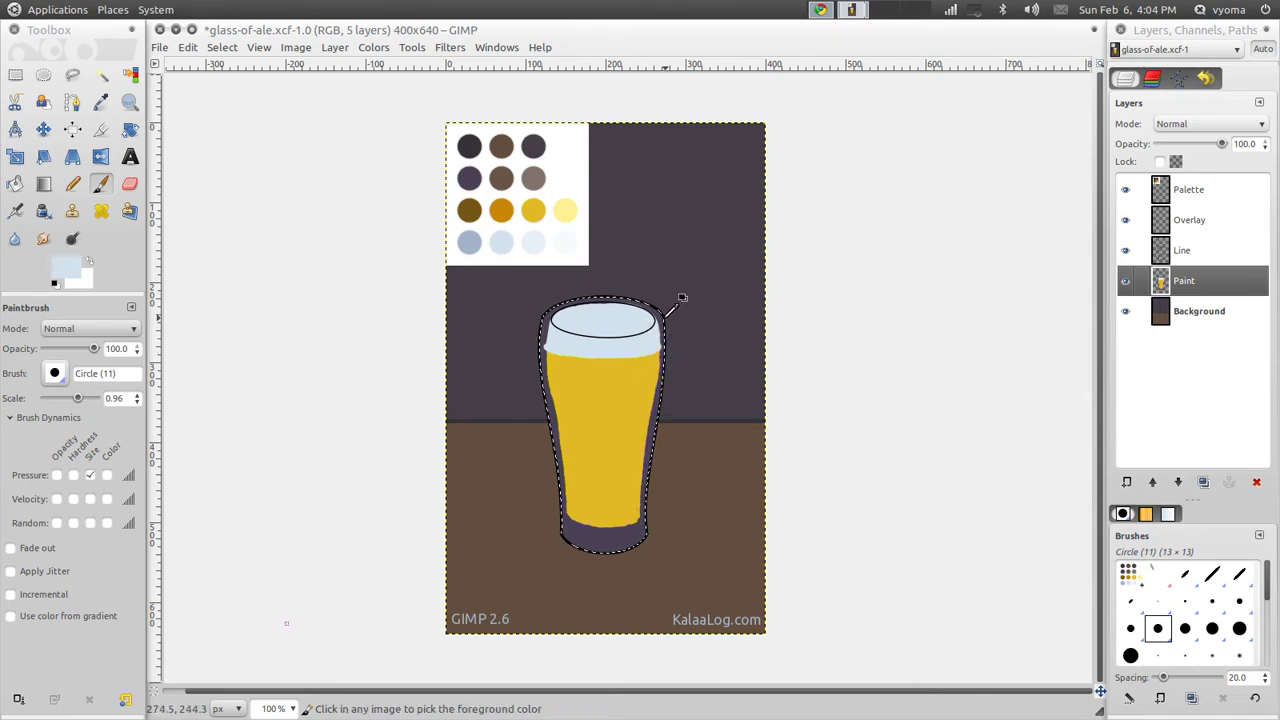
- Retouch the foam's right edge in purple, extend the foam band lower, and shrink the brush
{"action": "left_click", "coordinate": [653, 312], "text": "ctrl"}
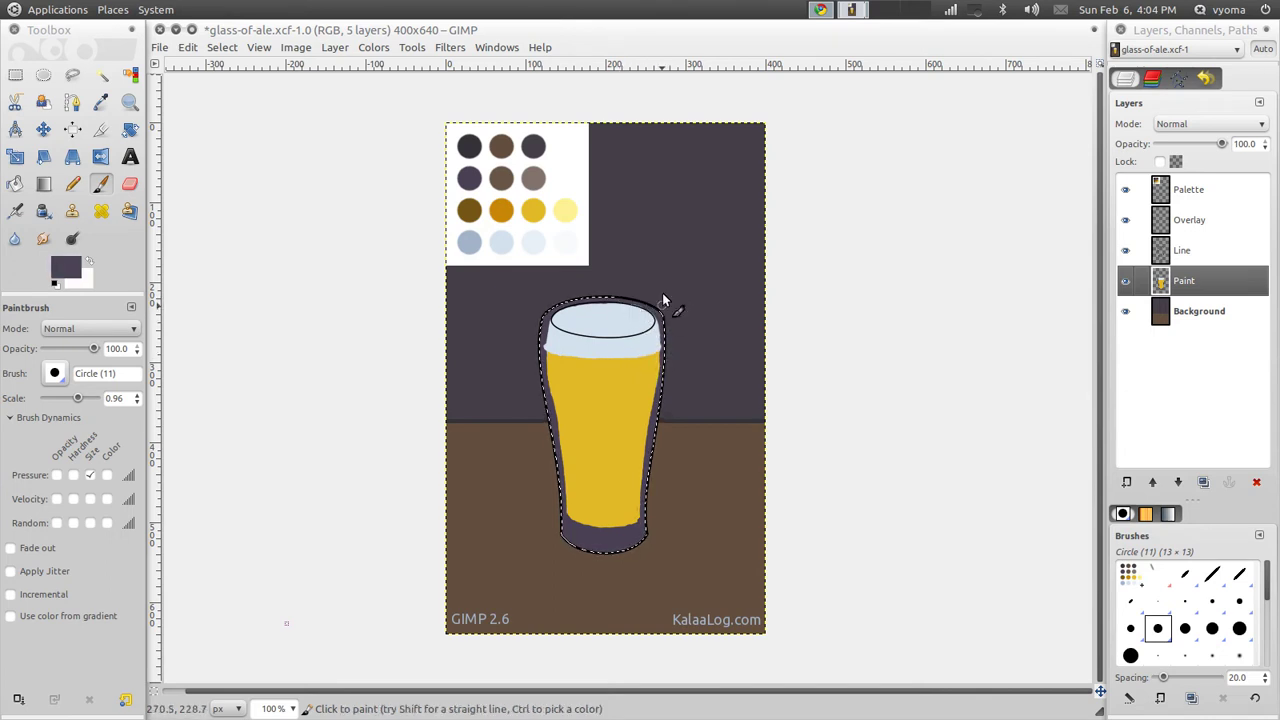
{"action": "left_click_drag", "start_coordinate": [662, 314], "coordinate": [663, 343]}
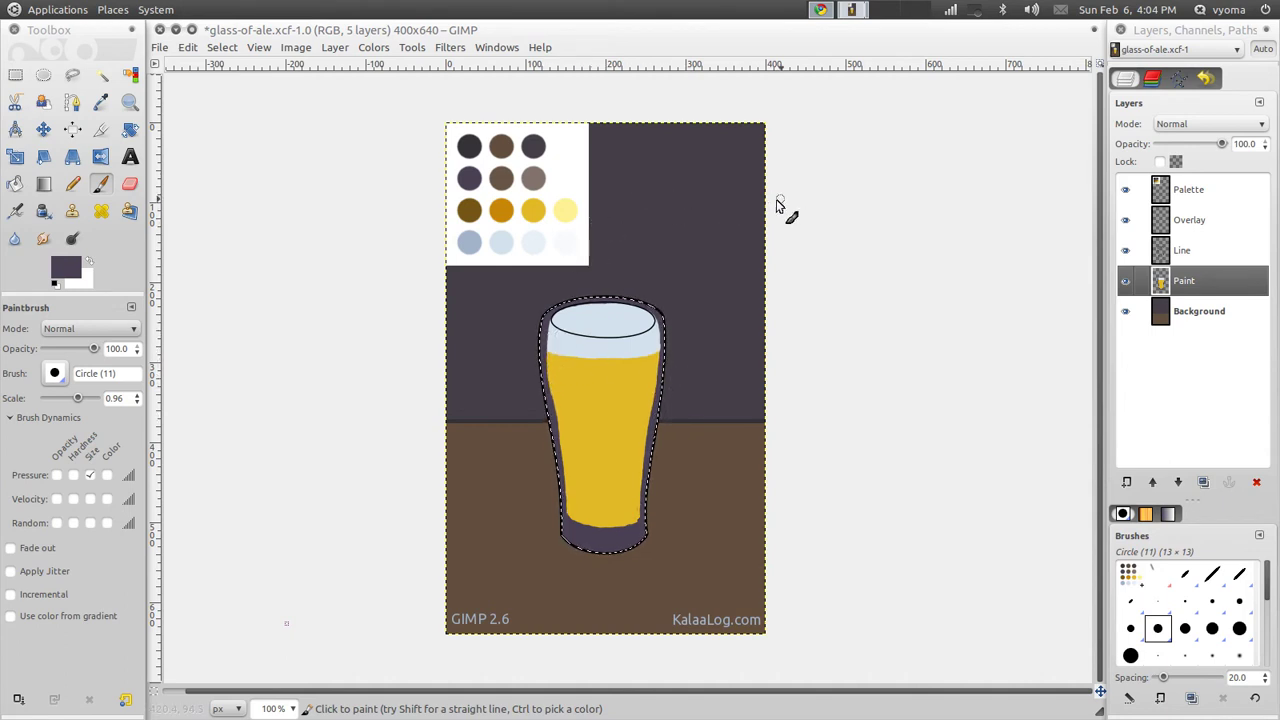
{"action": "left_click", "coordinate": [596, 345], "text": "ctrl"}
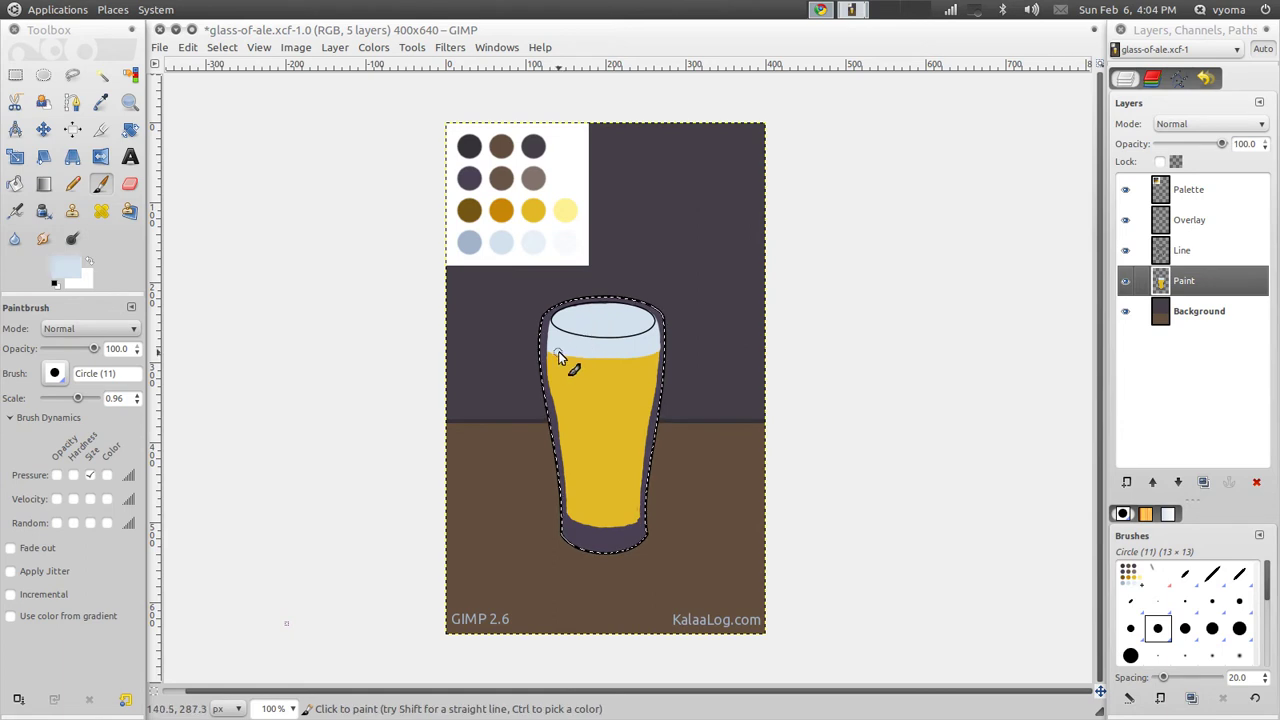
{"action": "left_click_drag", "start_coordinate": [575, 362], "coordinate": [652, 357]}
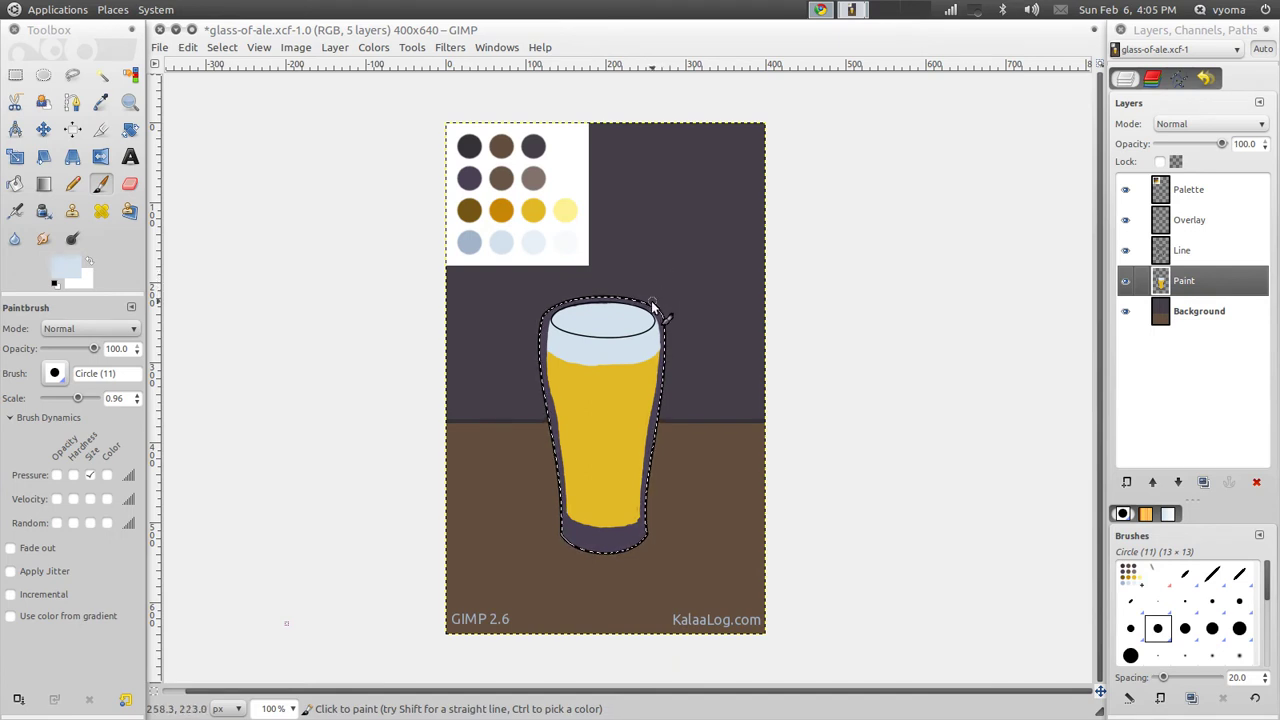
{"action": "left_click_drag", "start_coordinate": [73, 398], "coordinate": [71, 400]}
{"action": "left_click", "coordinate": [548, 317], "text": "ctrl"}
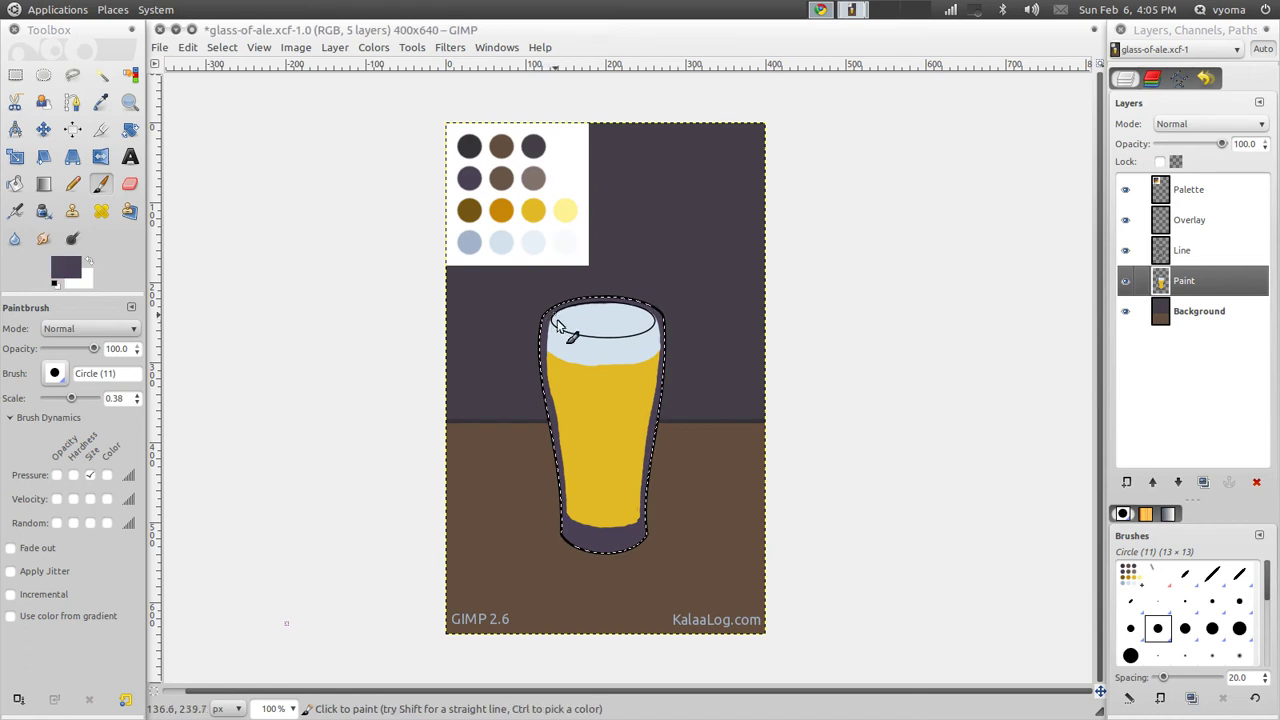
{"action": "mouse_move", "coordinate": [549, 324]}
{"action": "left_mouse_down"}
{"action": "mouse_move", "coordinate": [606, 348]}
{"action": "mouse_move", "coordinate": [643, 341]}
{"action": "left_mouse_up"}
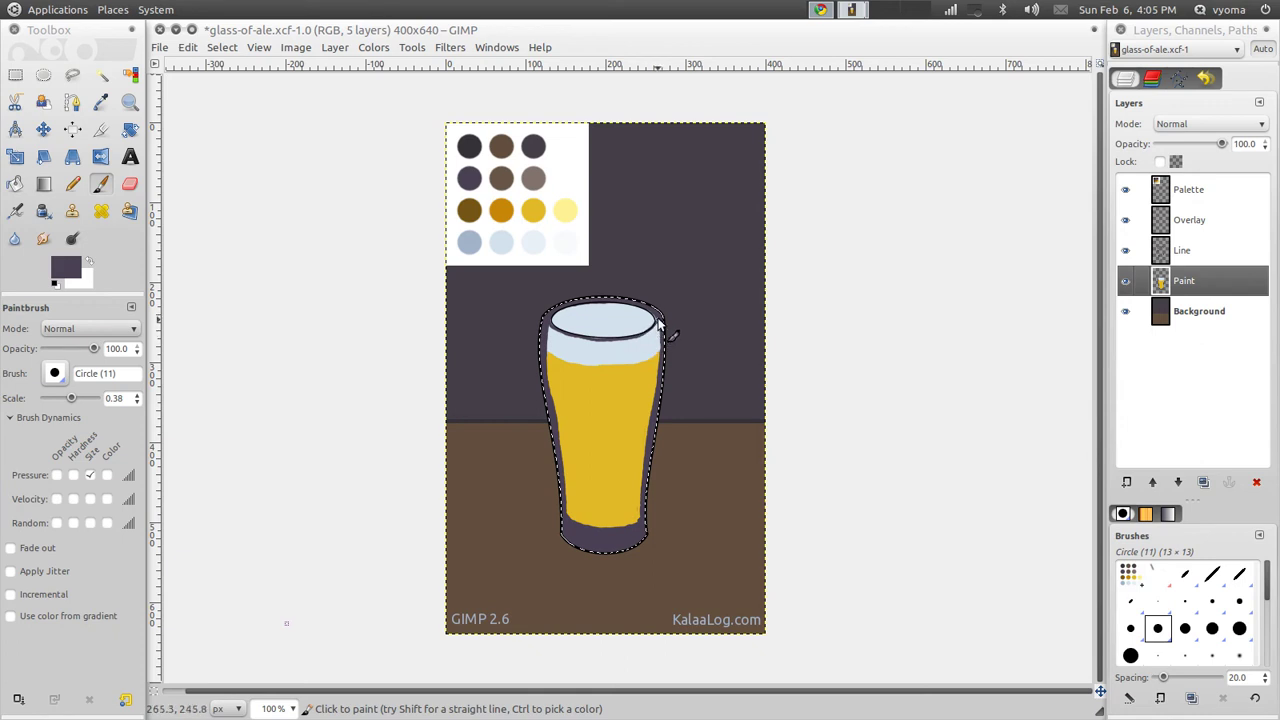
{"action": "key", "text": "ctrl+z"}
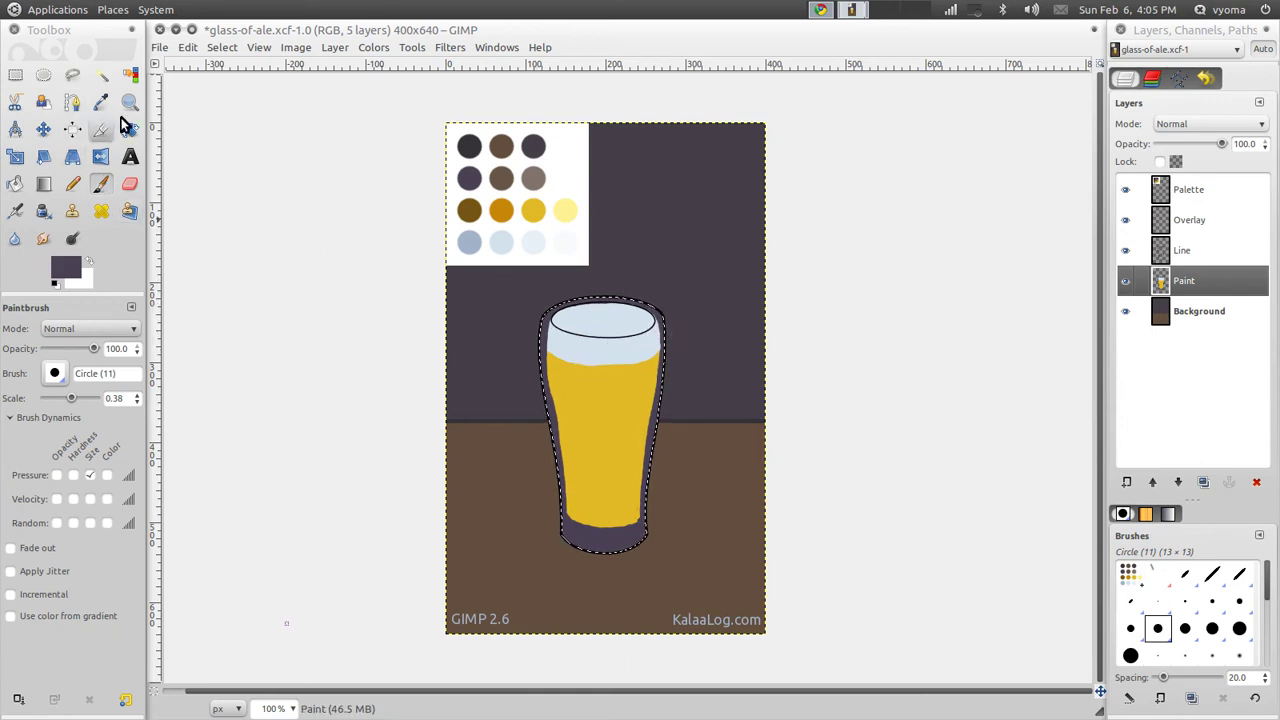
- Zoom in on the rim and paint a dark purple inner rim band with light blue touches
{"action": "left_click", "coordinate": [130, 102]}
{"action": "left_click_drag", "start_coordinate": [508, 290], "coordinate": [693, 366]}
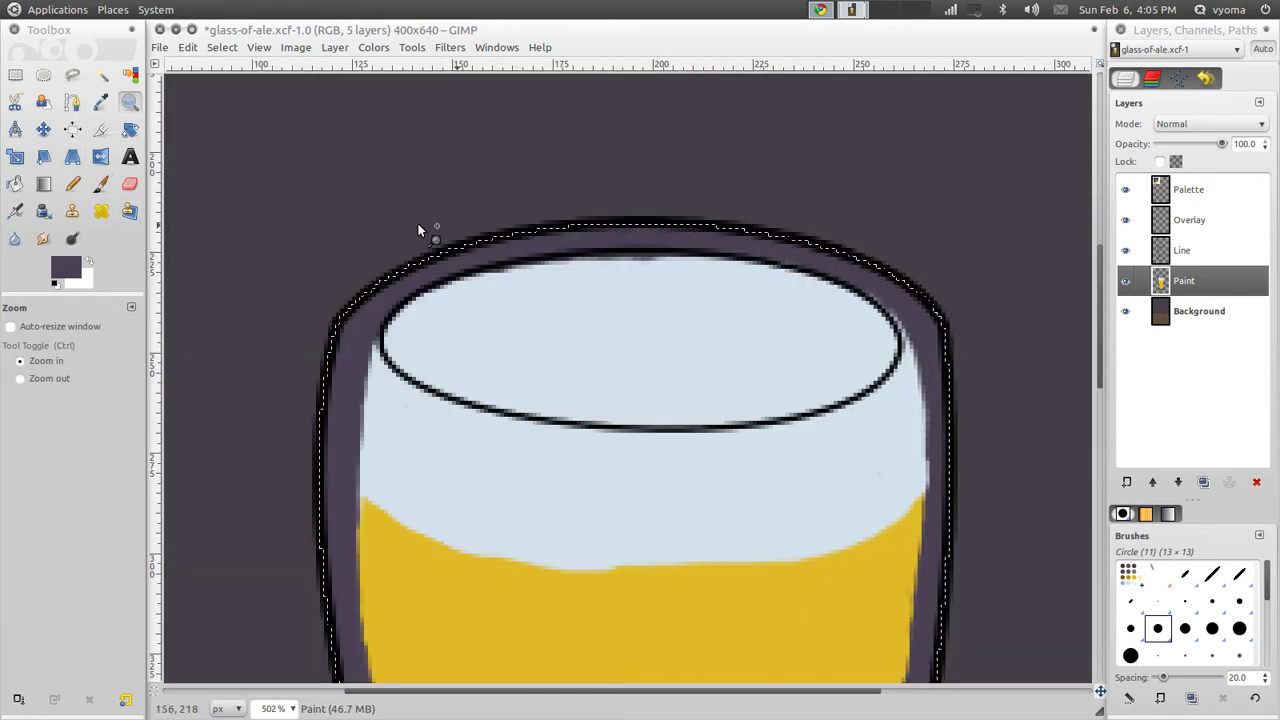
{"action": "key", "text": "p"}
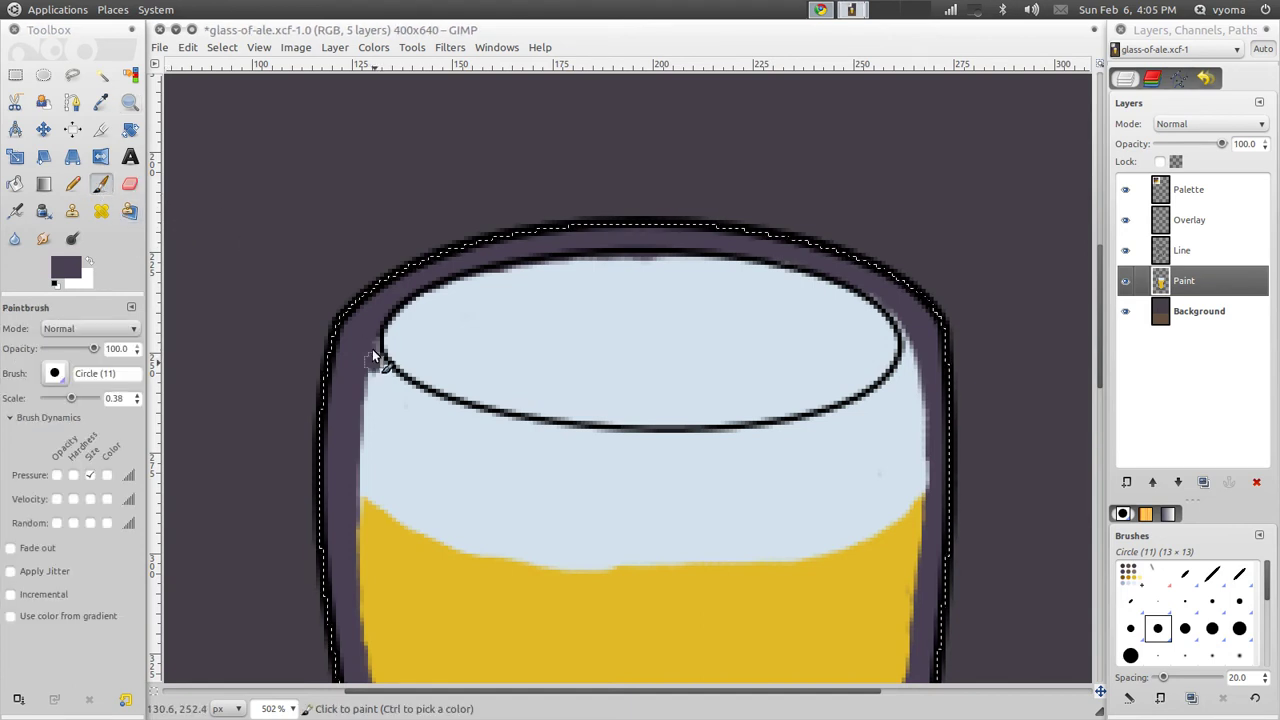
{"action": "mouse_move", "coordinate": [375, 355]}
{"action": "left_mouse_down"}
{"action": "mouse_move", "coordinate": [470, 410]}
{"action": "mouse_move", "coordinate": [652, 440]}
{"action": "mouse_move", "coordinate": [834, 423]}
{"action": "mouse_move", "coordinate": [893, 388]}
{"action": "left_mouse_up"}
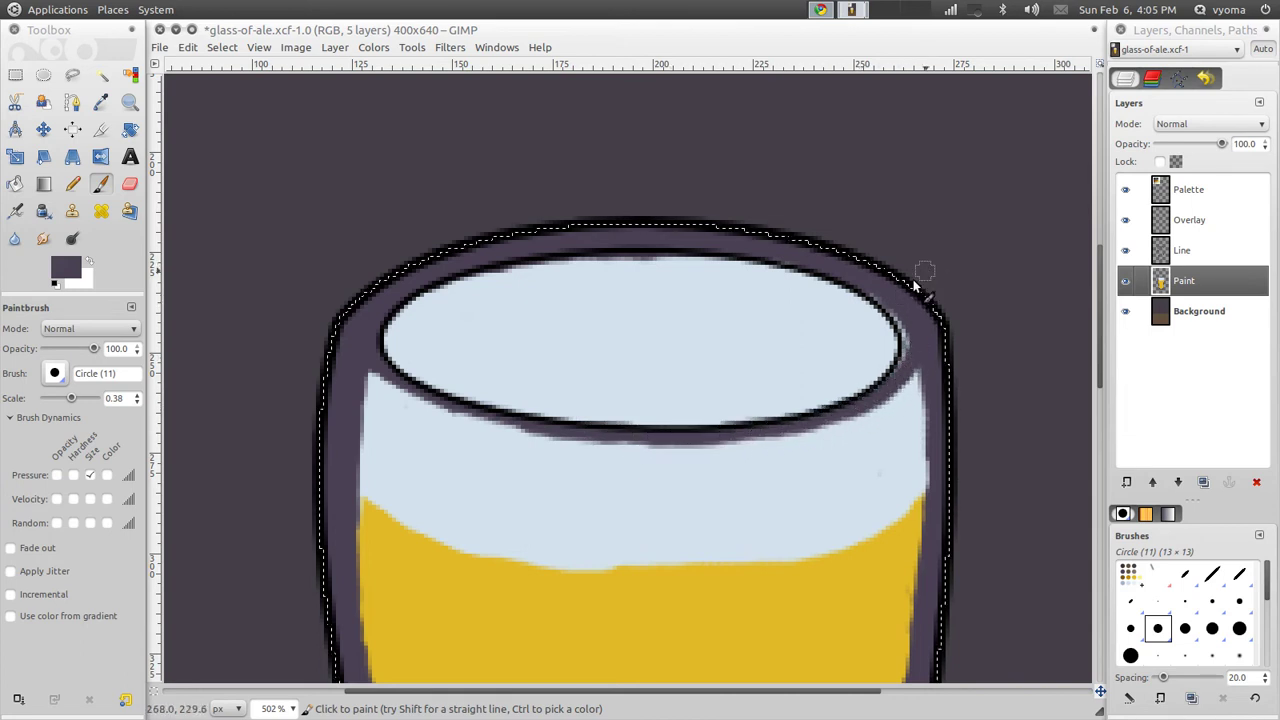
{"action": "left_click_drag", "start_coordinate": [920, 277], "coordinate": [902, 320]}
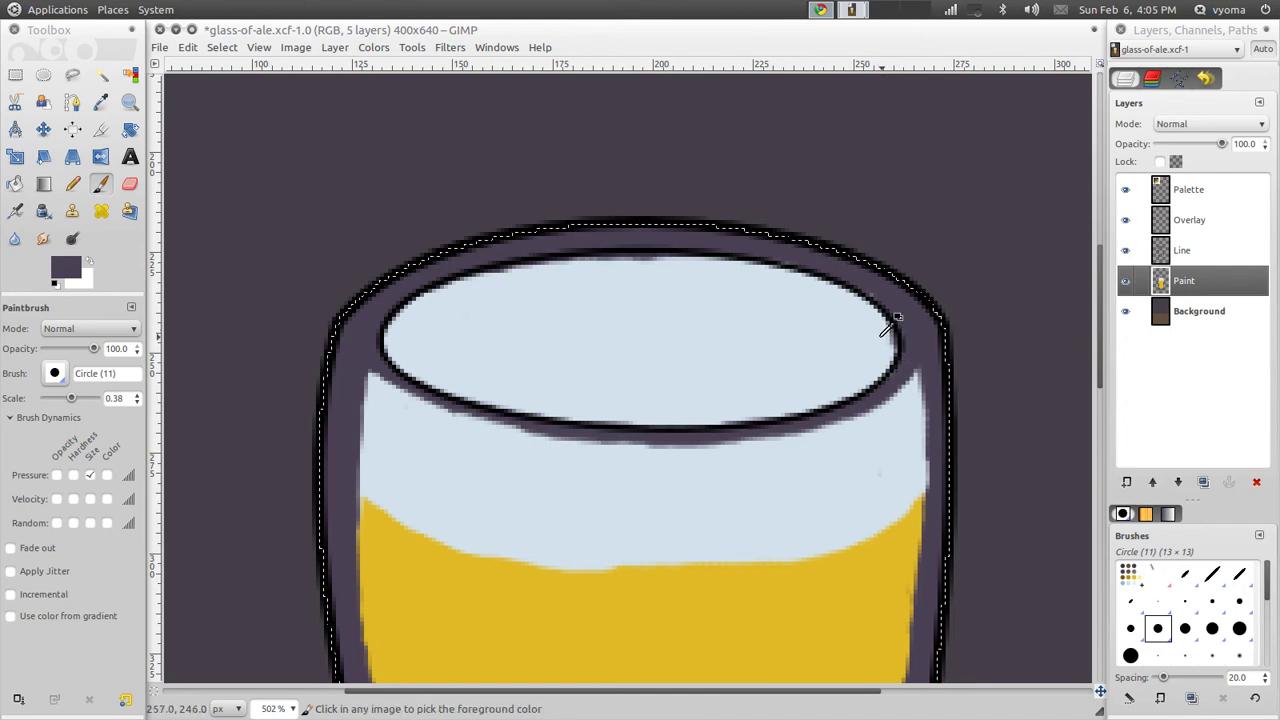
{"action": "left_click", "coordinate": [867, 433], "text": "ctrl"}
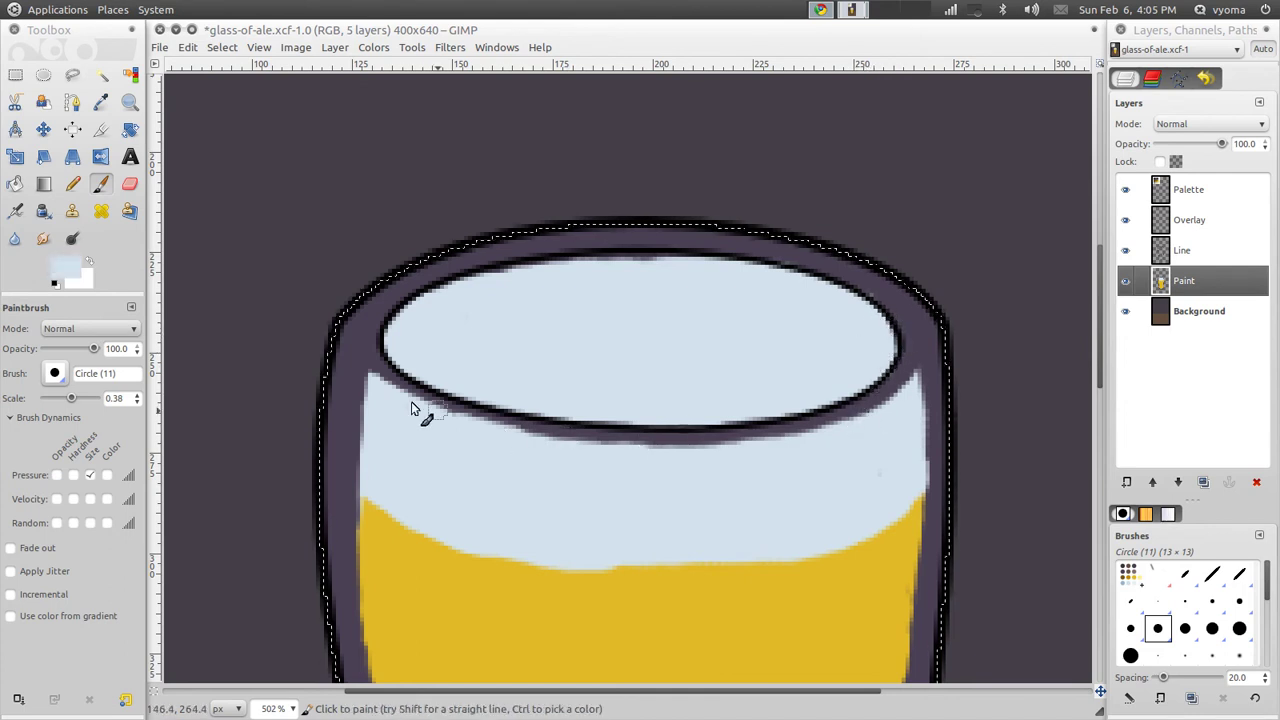
{"action": "mouse_move", "coordinate": [349, 343]}
{"action": "left_mouse_down"}
{"action": "mouse_move", "coordinate": [363, 322]}
{"action": "mouse_move", "coordinate": [349, 330]}
{"action": "left_mouse_up"}
{"action": "left_click", "coordinate": [384, 299], "text": "ctrl"}
{"action": "mouse_move", "coordinate": [383, 392]}
{"action": "left_mouse_down"}
{"action": "mouse_move", "coordinate": [493, 437]}
{"action": "mouse_move", "coordinate": [660, 454]}
{"action": "mouse_move", "coordinate": [862, 425]}
{"action": "left_mouse_up"}
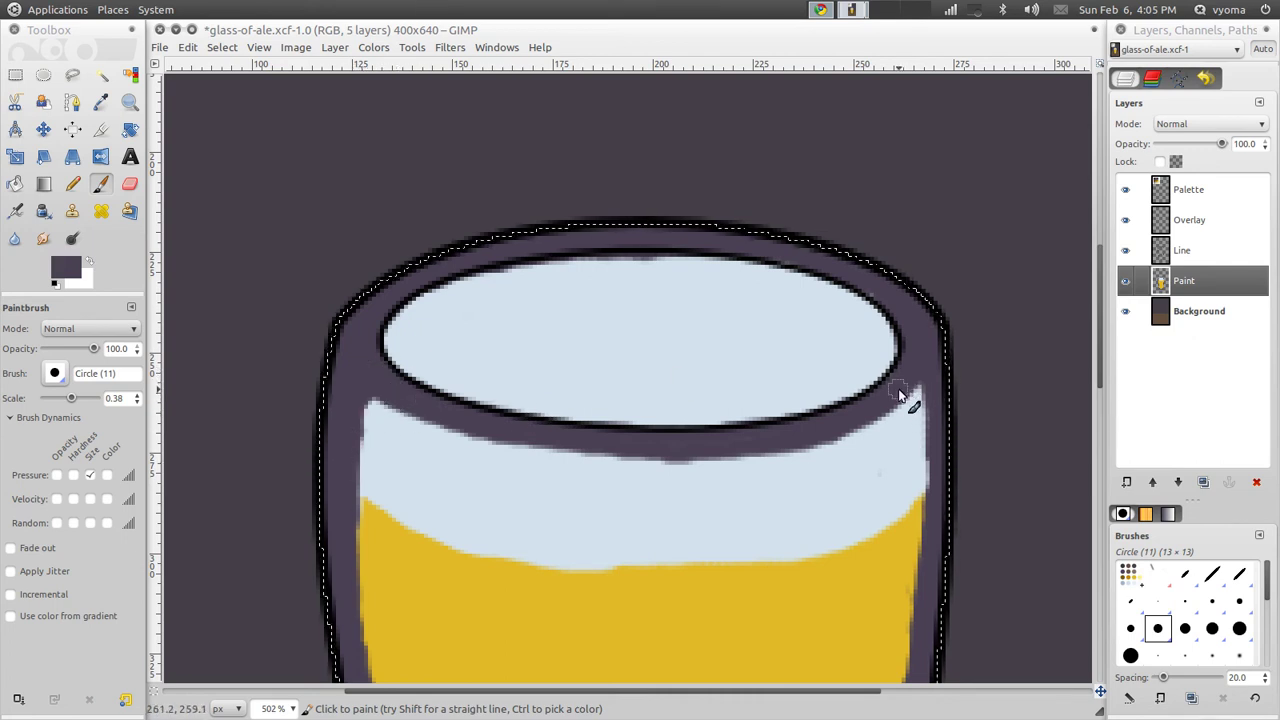
{"action": "left_click", "coordinate": [921, 405], "text": "ctrl"}
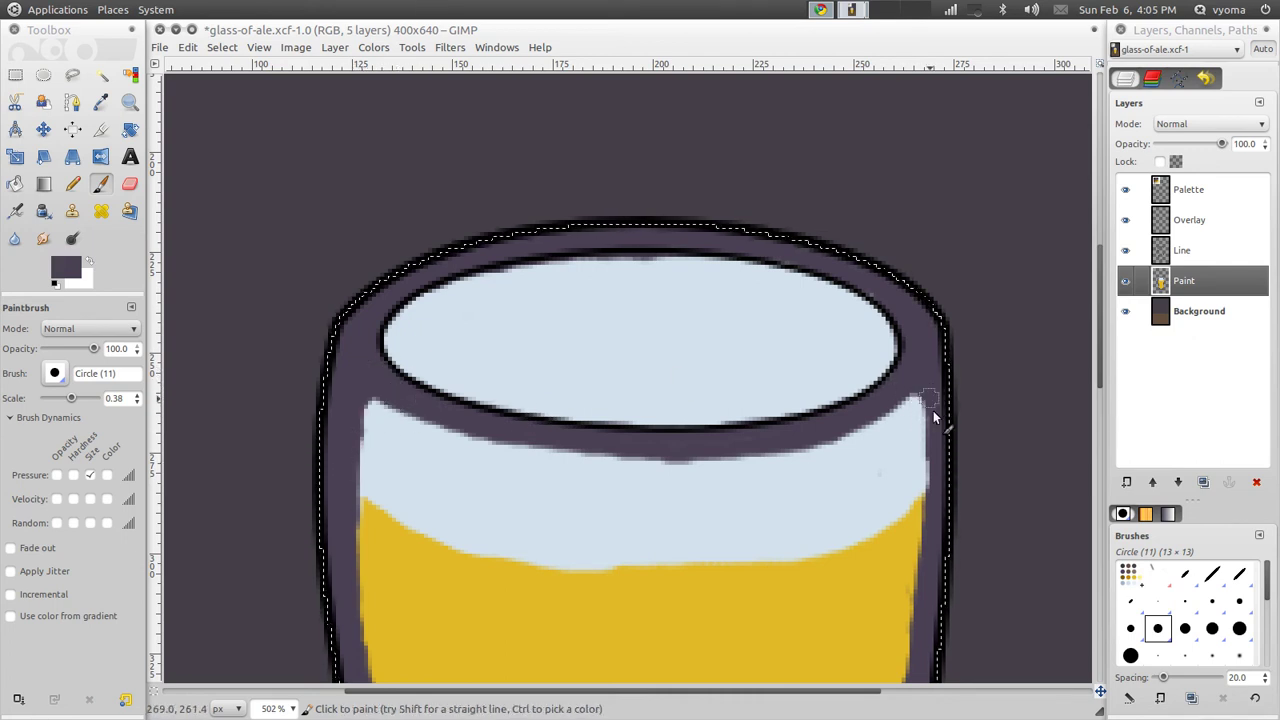
{"action": "left_click", "coordinate": [290, 708]}
- At 100% zoom, repaint the foam's lower edge pale blue and touch up the glass bottom in purple and yellow
{"action": "left_click", "coordinate": [279, 622]}
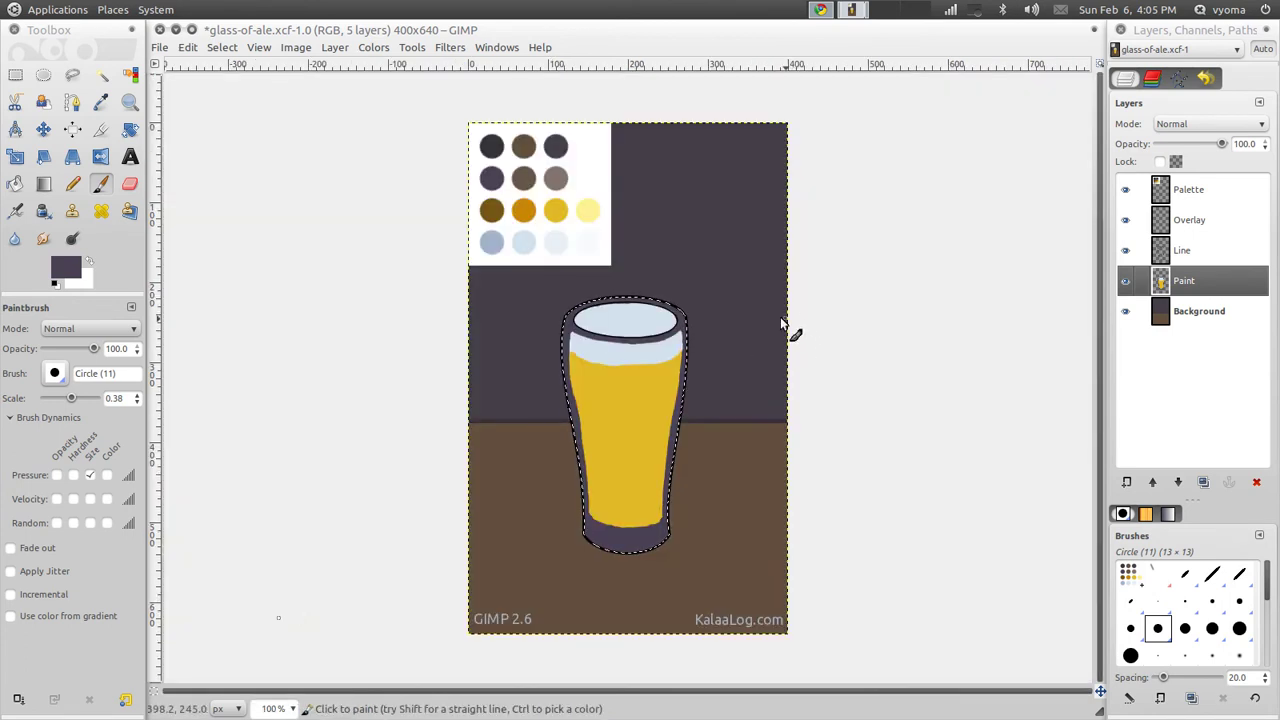
{"action": "left_click", "coordinate": [632, 340], "text": "ctrl"}
{"action": "left_click_drag", "start_coordinate": [573, 358], "coordinate": [619, 360]}
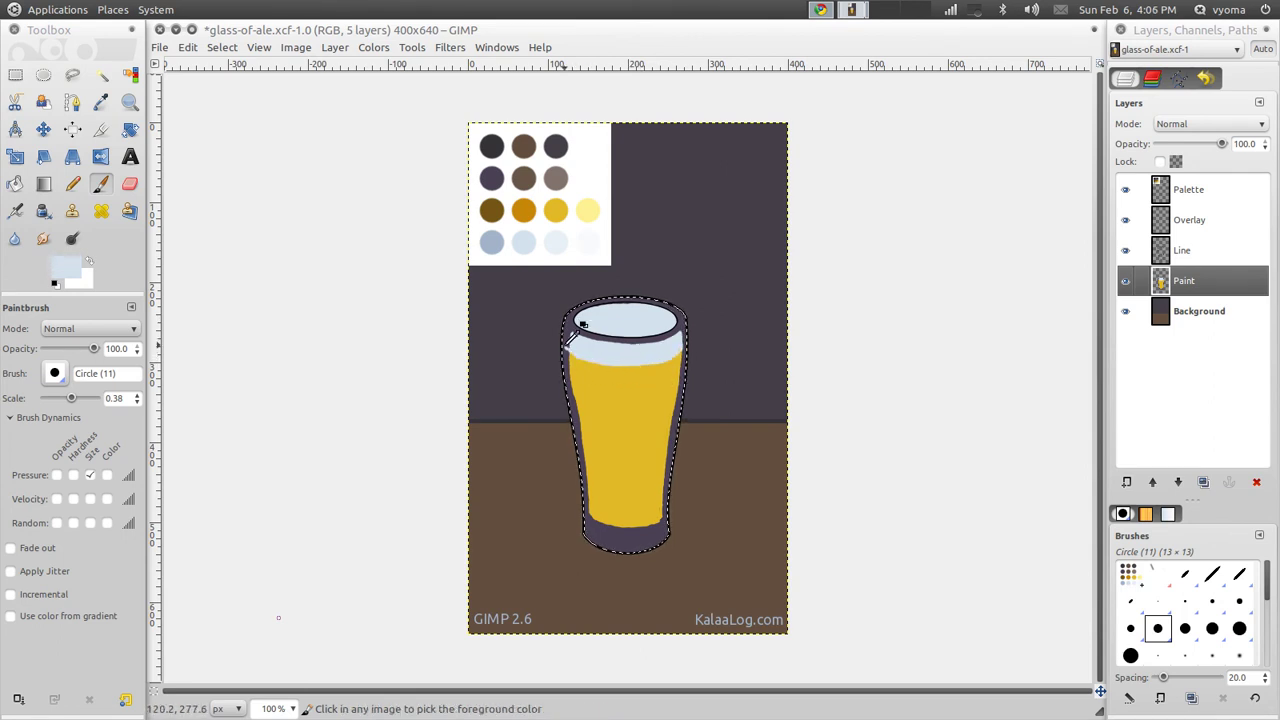
{"action": "left_click", "coordinate": [566, 343], "text": "ctrl"}
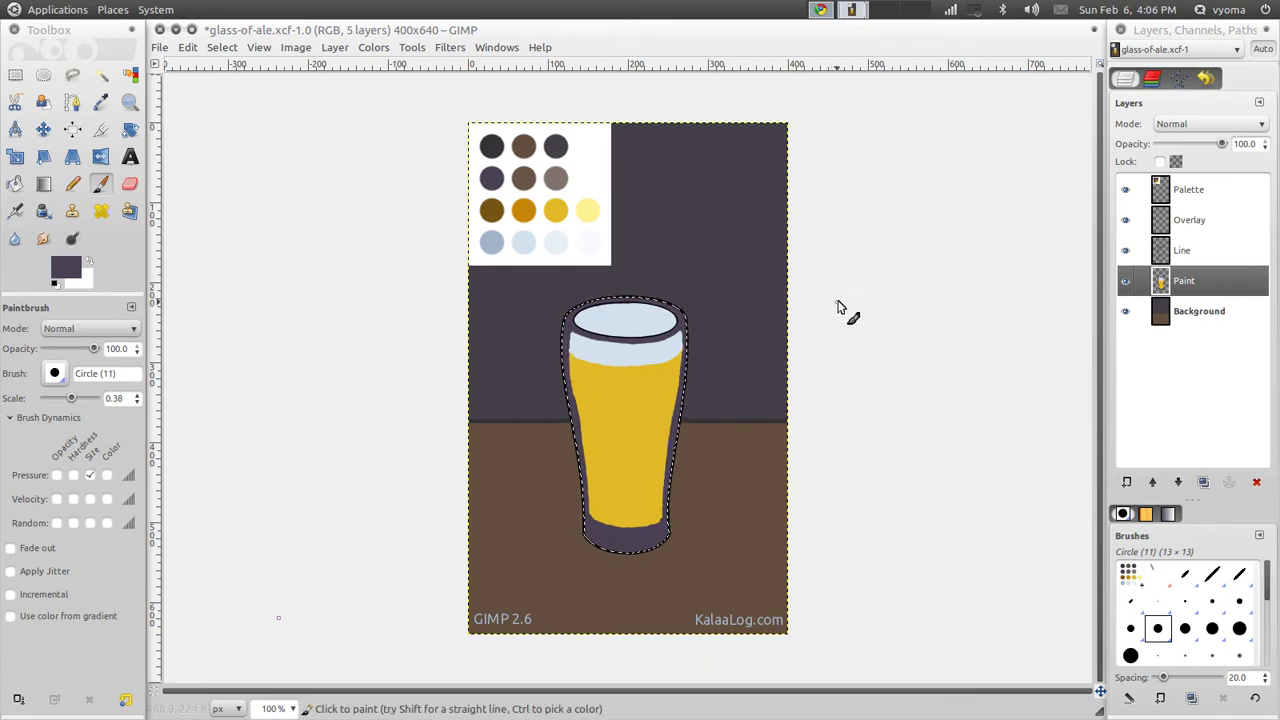
{"action": "left_click", "coordinate": [606, 523], "text": "ctrl"}
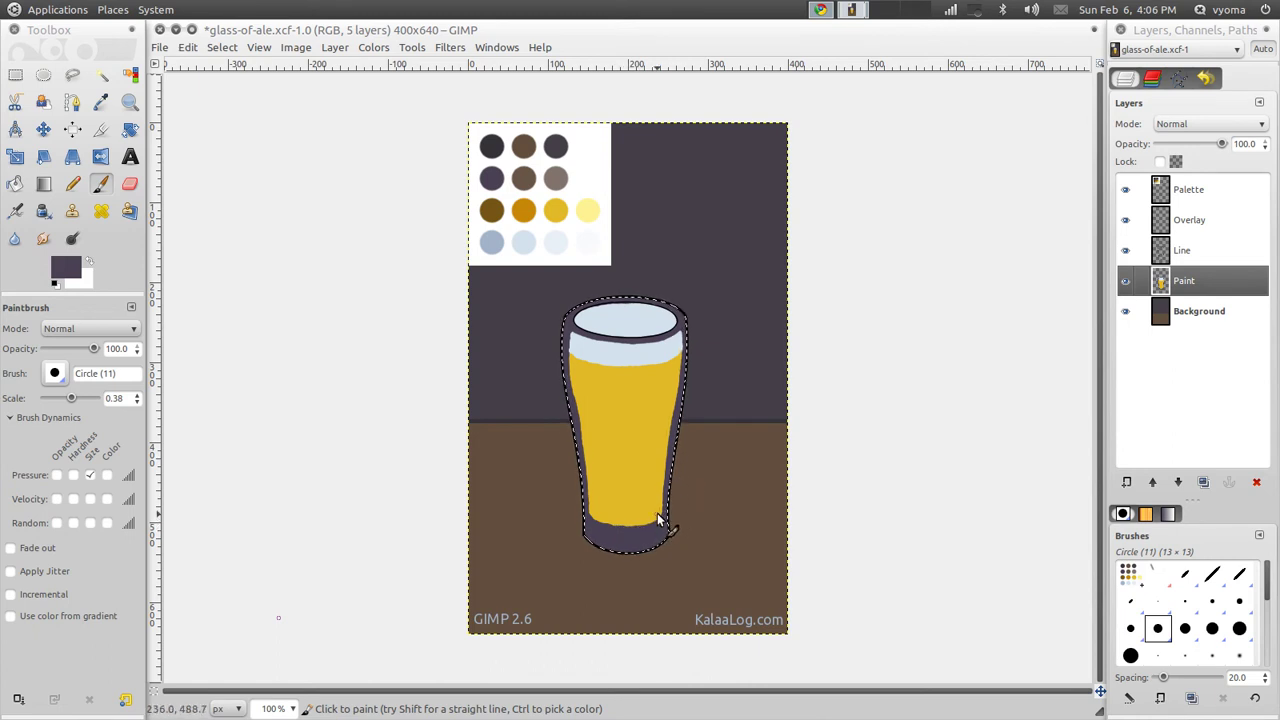
{"action": "left_click", "coordinate": [659, 504], "text": "ctrl"}
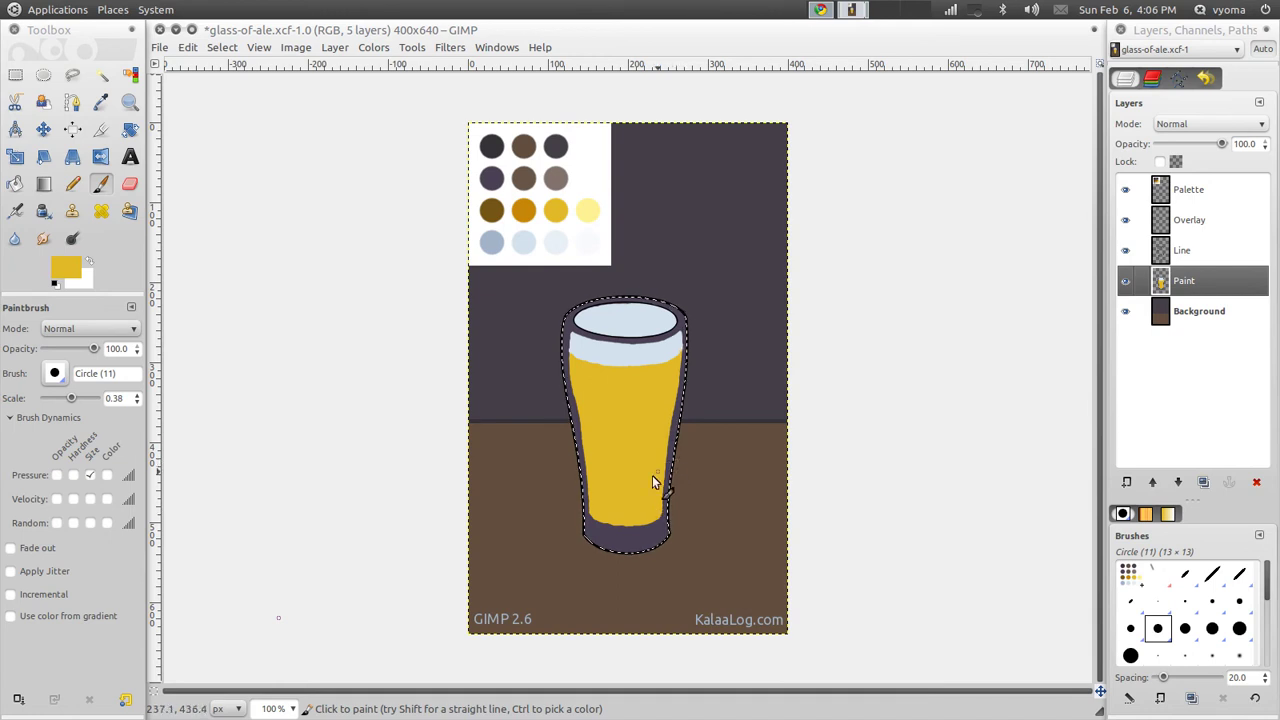
{"action": "left_click", "coordinate": [597, 520], "text": "ctrl"}
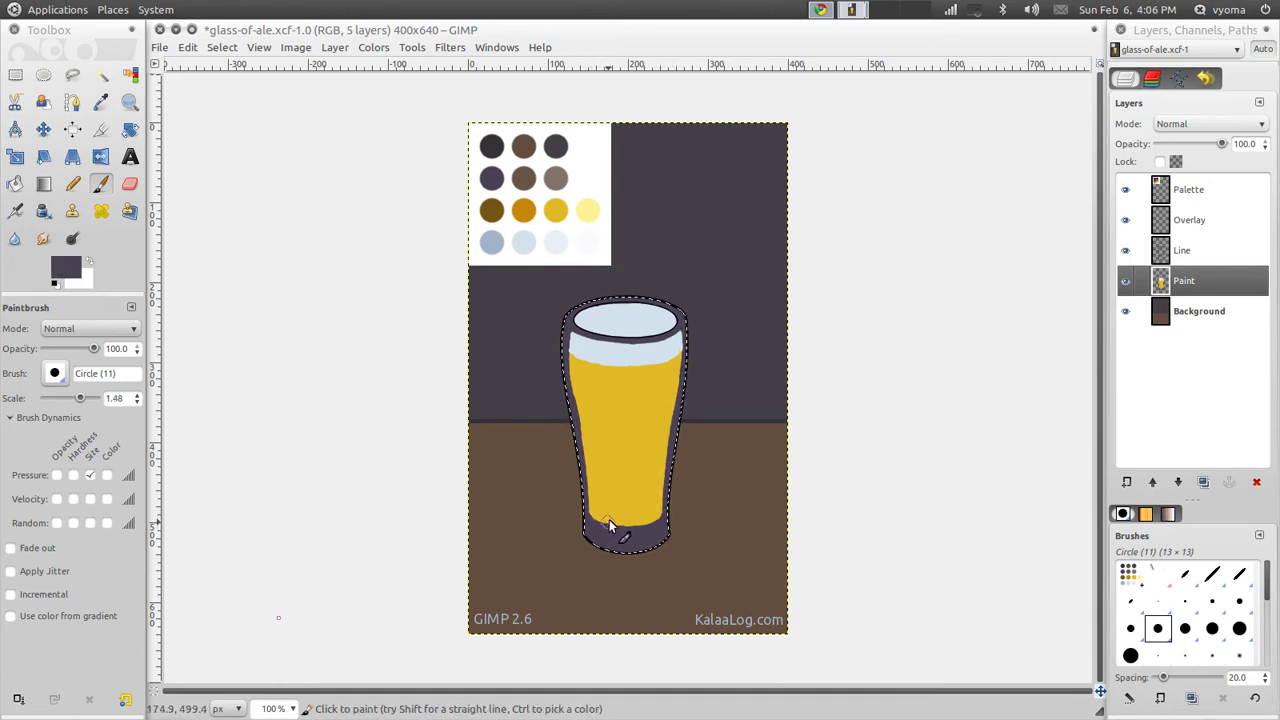
{"action": "left_click", "coordinate": [606, 513], "text": "ctrl"}
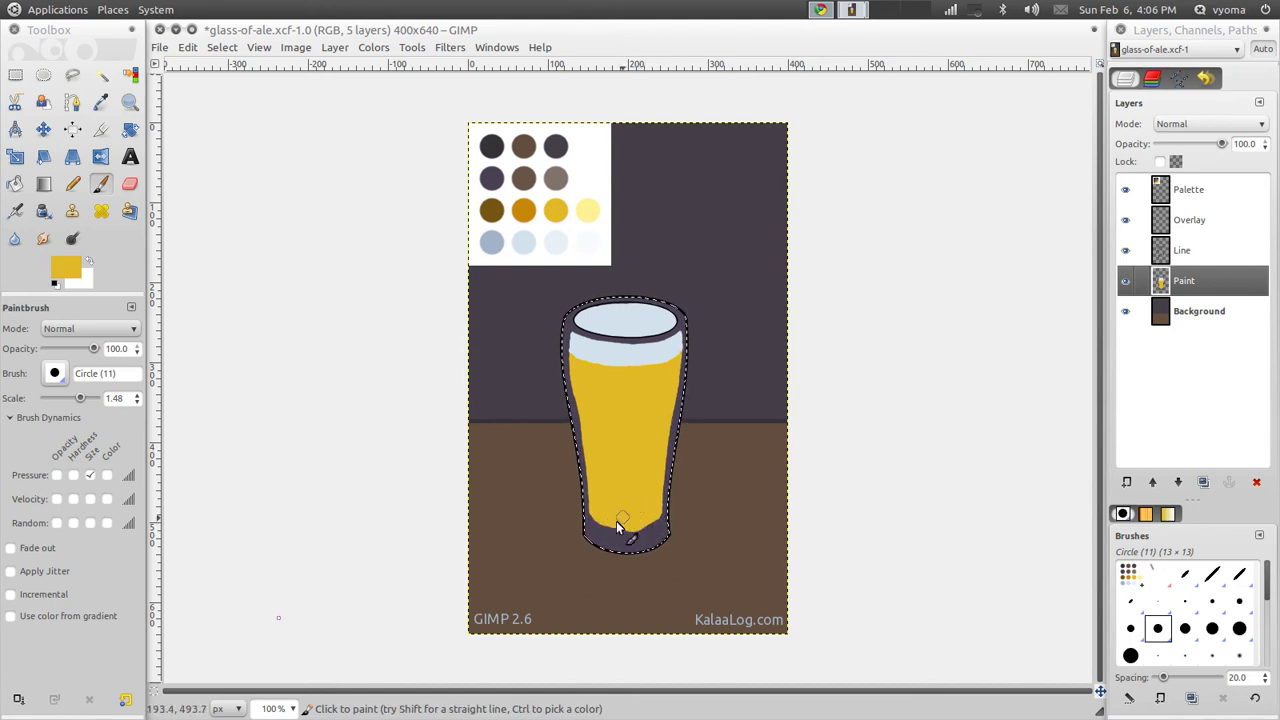
{"action": "left_click", "coordinate": [592, 528], "text": "ctrl"}
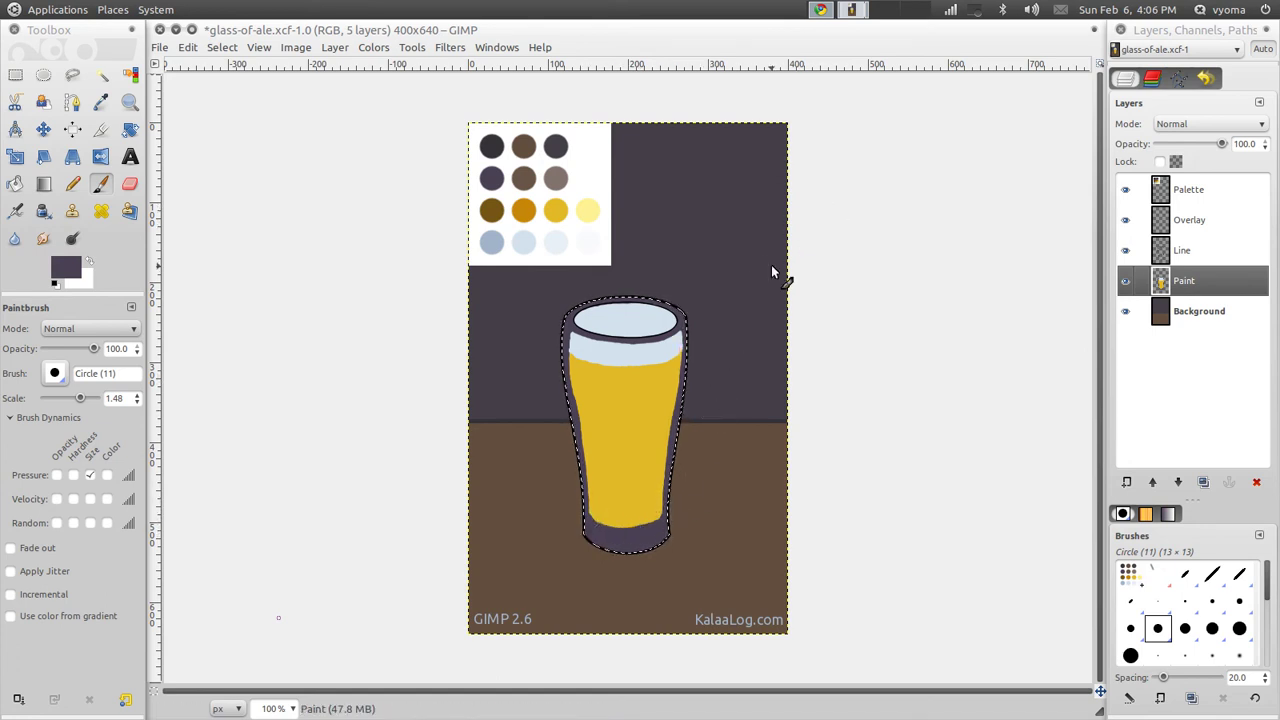
- Pick near-white from the palette and set the Pencil size to 0.96
{"action": "left_click", "coordinate": [1188, 226]}
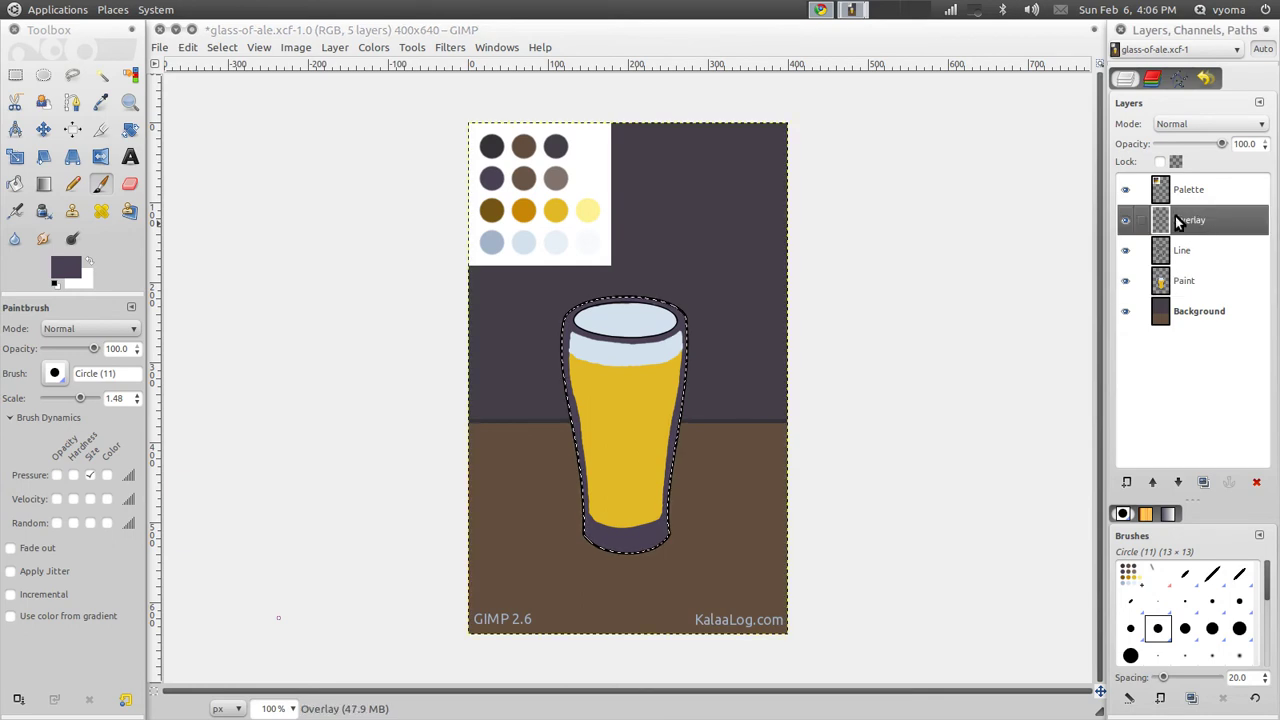
{"action": "left_click", "coordinate": [1160, 190]}
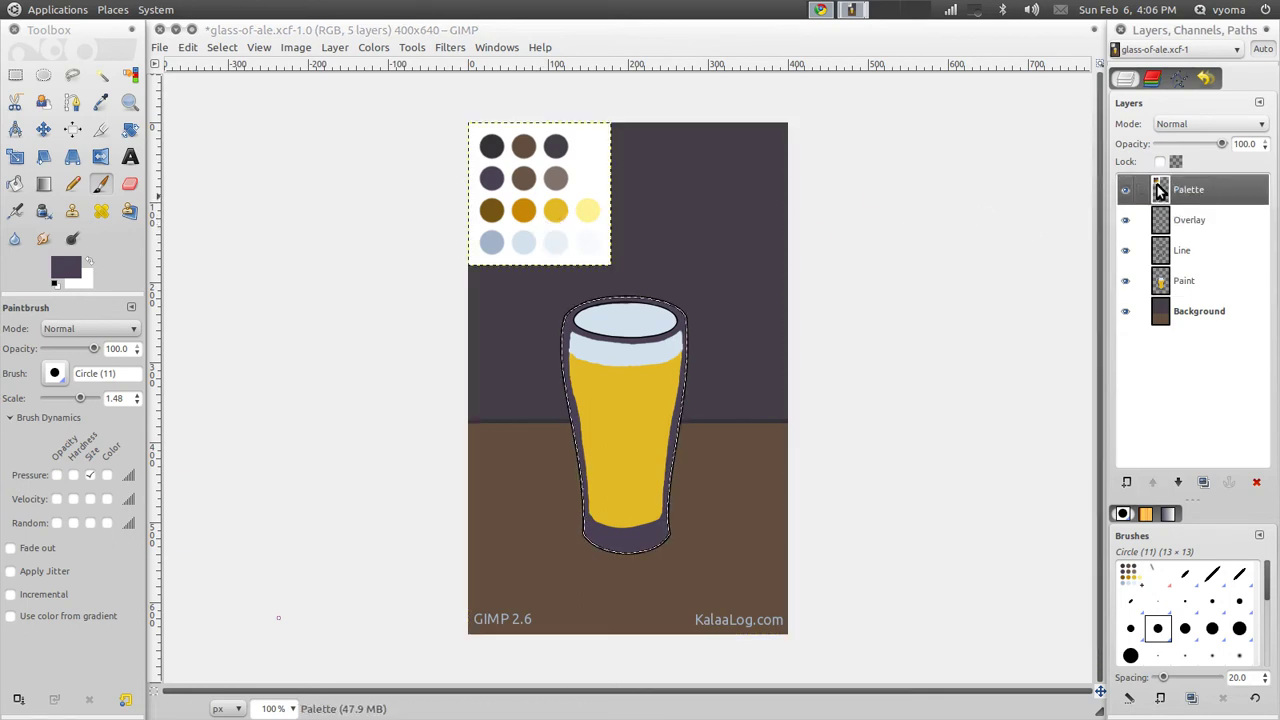
{"action": "left_click", "coordinate": [588, 243], "text": "ctrl"}
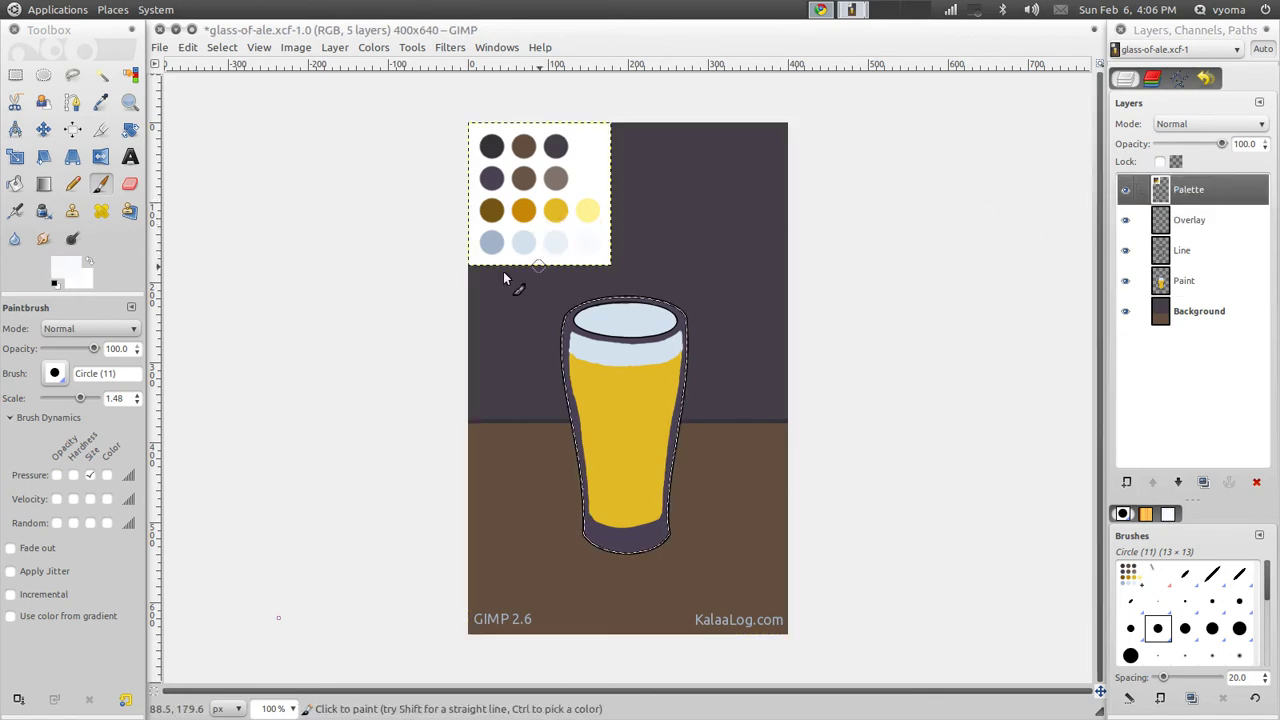
{"action": "left_click", "coordinate": [73, 184]}
{"action": "left_click_drag", "start_coordinate": [80, 400], "coordinate": [77, 400]}
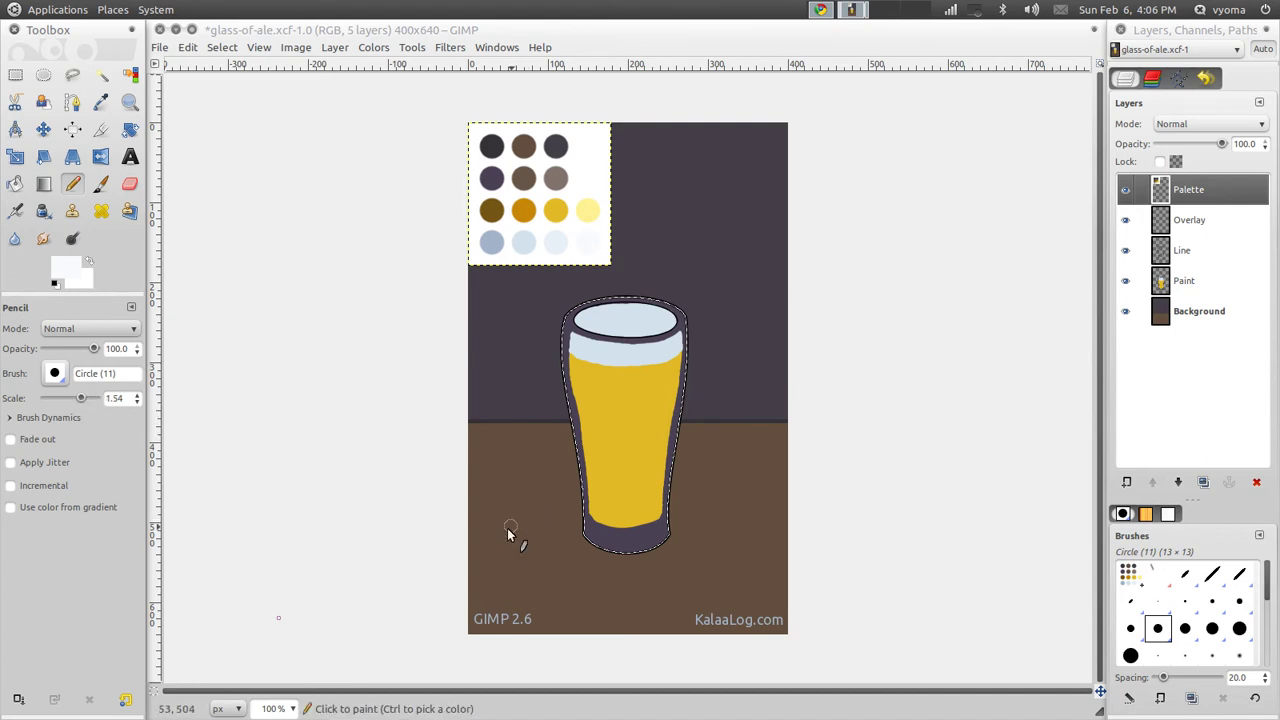
{"action": "left_click_drag", "start_coordinate": [78, 397], "coordinate": [76, 398]}
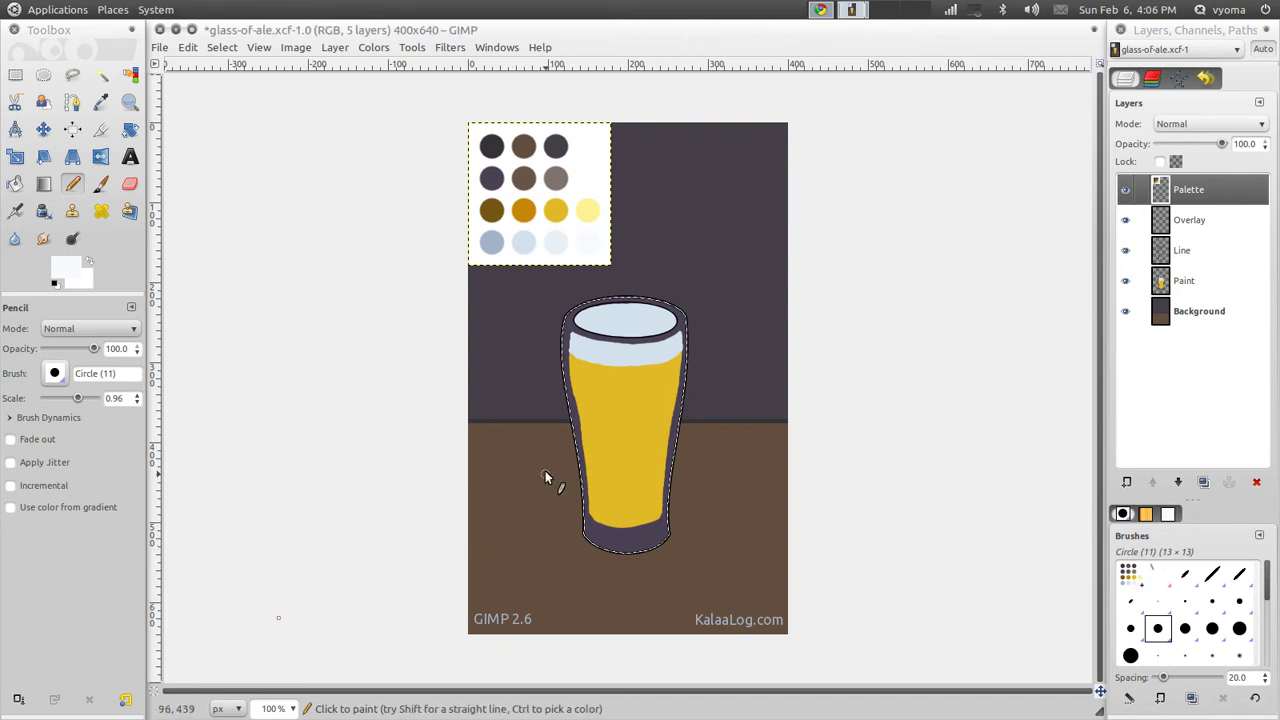
- On the Overlay layer, clear the selection and pencil a table scribble and a left-side ale highlight
{"action": "left_click", "coordinate": [1165, 222]}
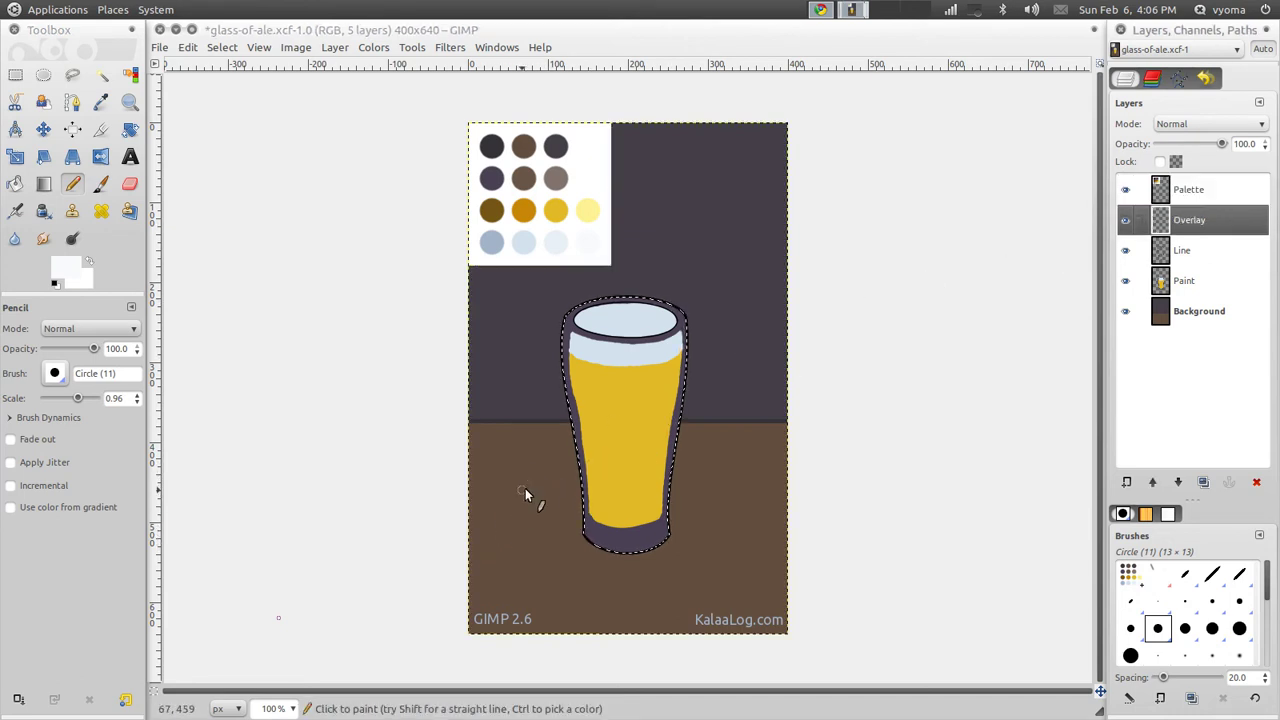
{"action": "key", "text": "shift+ctrl+a"}
{"action": "mouse_move", "coordinate": [511, 489]}
{"action": "left_mouse_down"}
{"action": "mouse_move", "coordinate": [507, 516]}
{"action": "mouse_move", "coordinate": [560, 462]}
{"action": "left_mouse_up"}
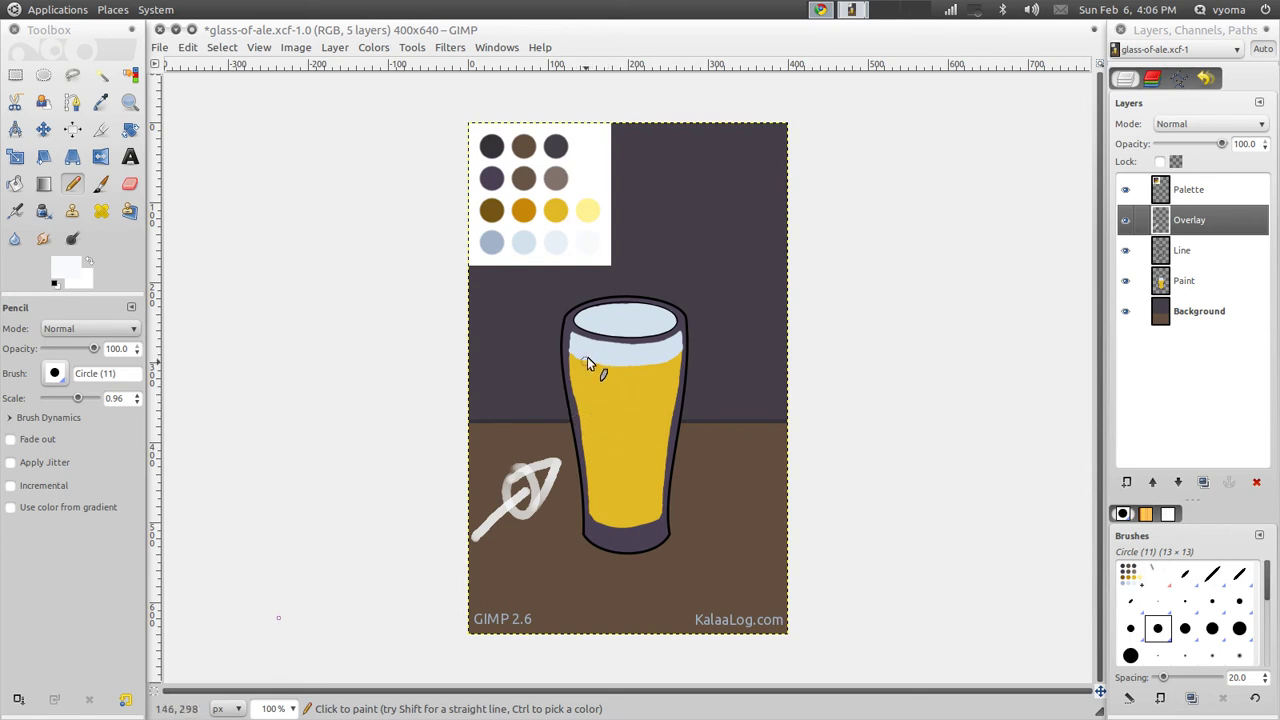
{"action": "mouse_move", "coordinate": [588, 345]}
{"action": "left_mouse_down"}
{"action": "mouse_move", "coordinate": [598, 514]}
{"action": "mouse_move", "coordinate": [607, 353]}
{"action": "mouse_move", "coordinate": [590, 344]}
{"action": "left_mouse_up"}
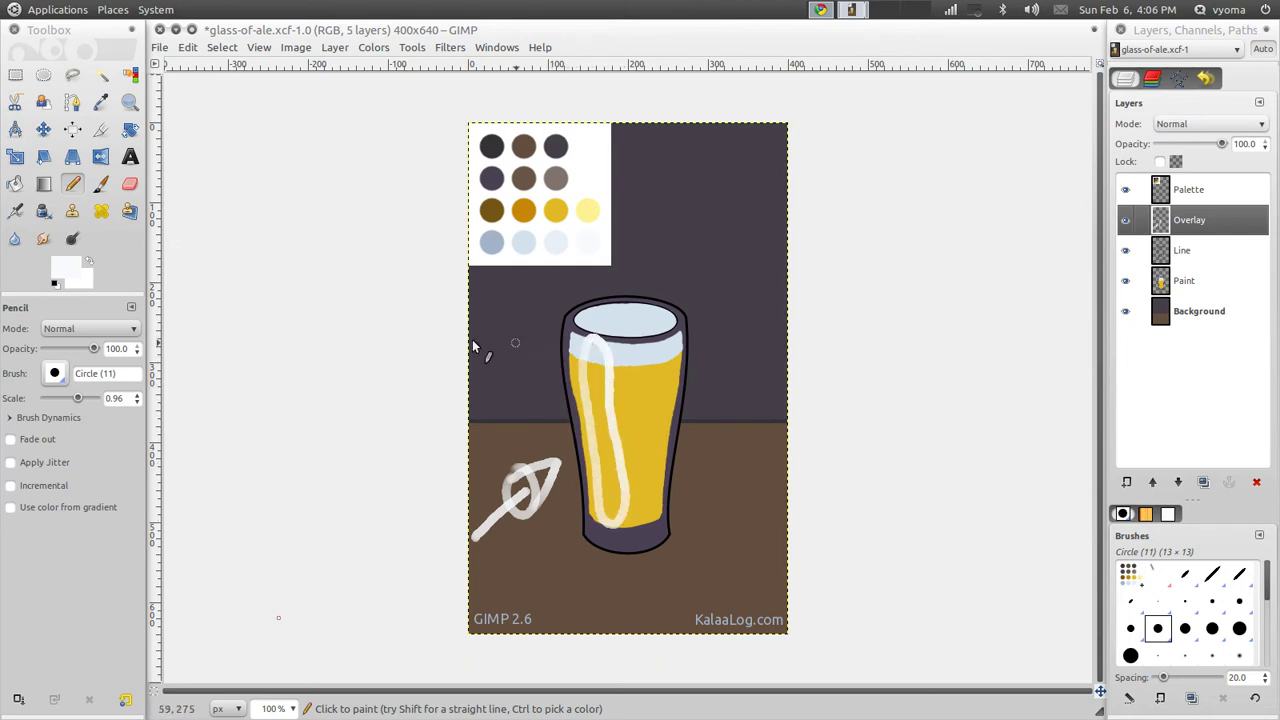
- Set the foreground to grey 808080 and pencil shading strokes down the glass's right side
{"action": "left_click", "coordinate": [66, 268]}
{"action": "left_click_drag", "start_coordinate": [503, 188], "coordinate": [450, 218]}
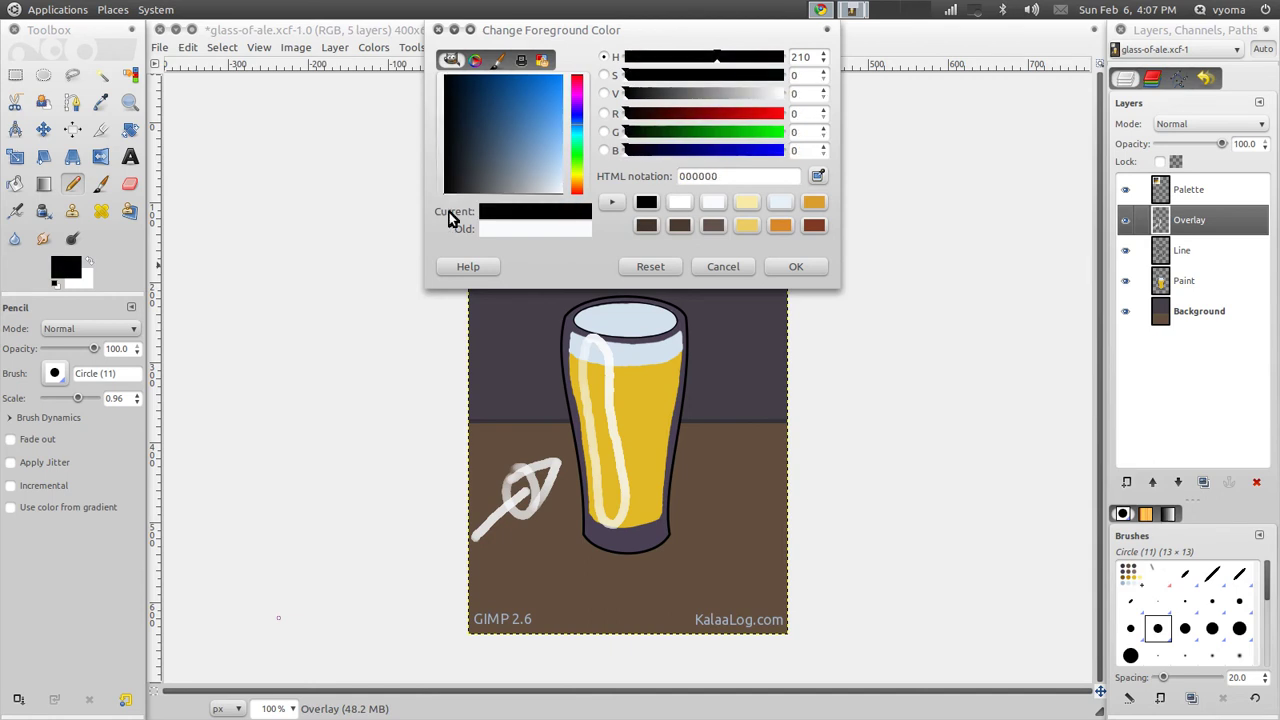
{"action": "left_click", "coordinate": [503, 190]}
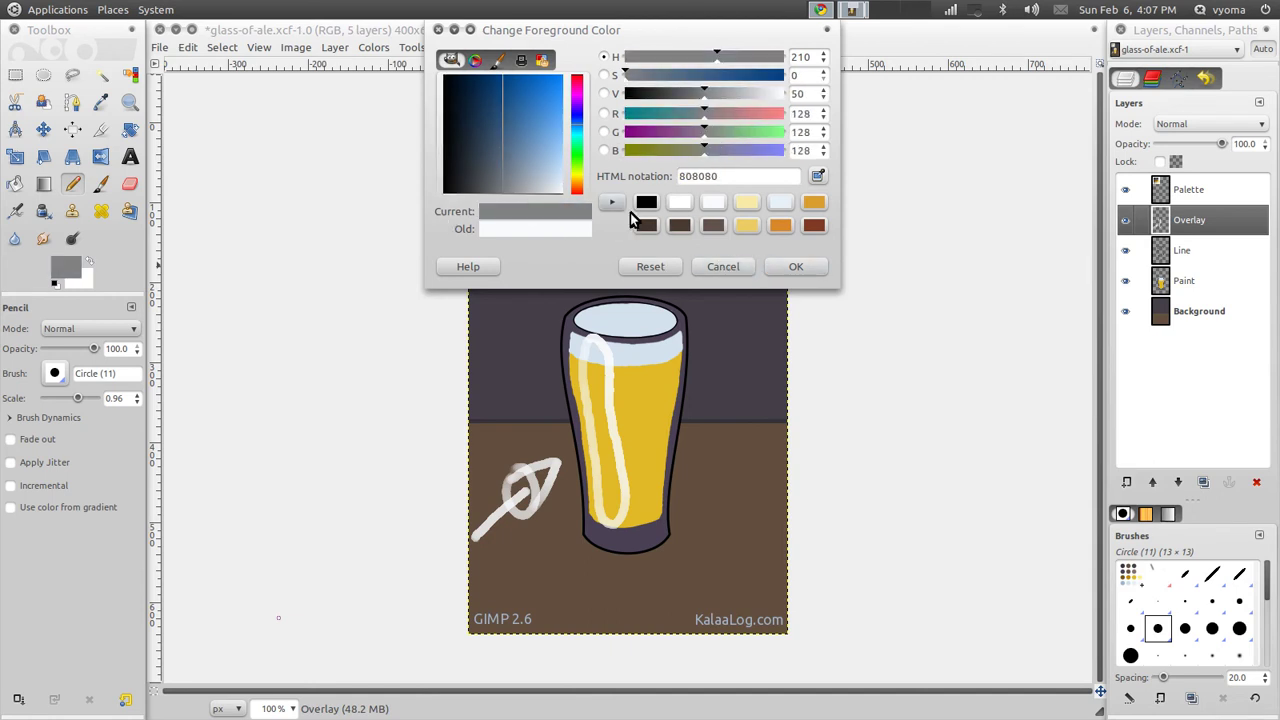
{"action": "left_click", "coordinate": [795, 268]}
{"action": "left_click_drag", "start_coordinate": [663, 330], "coordinate": [663, 356]}
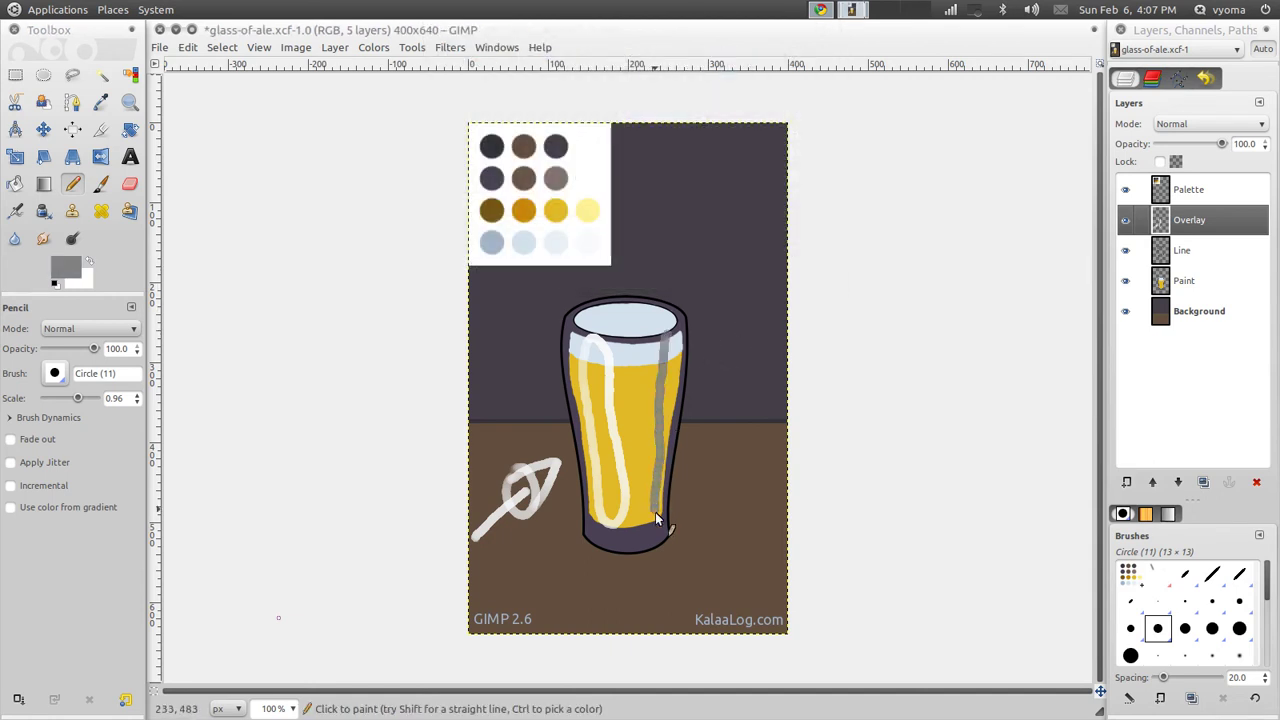
{"action": "left_click_drag", "start_coordinate": [674, 338], "coordinate": [681, 352]}
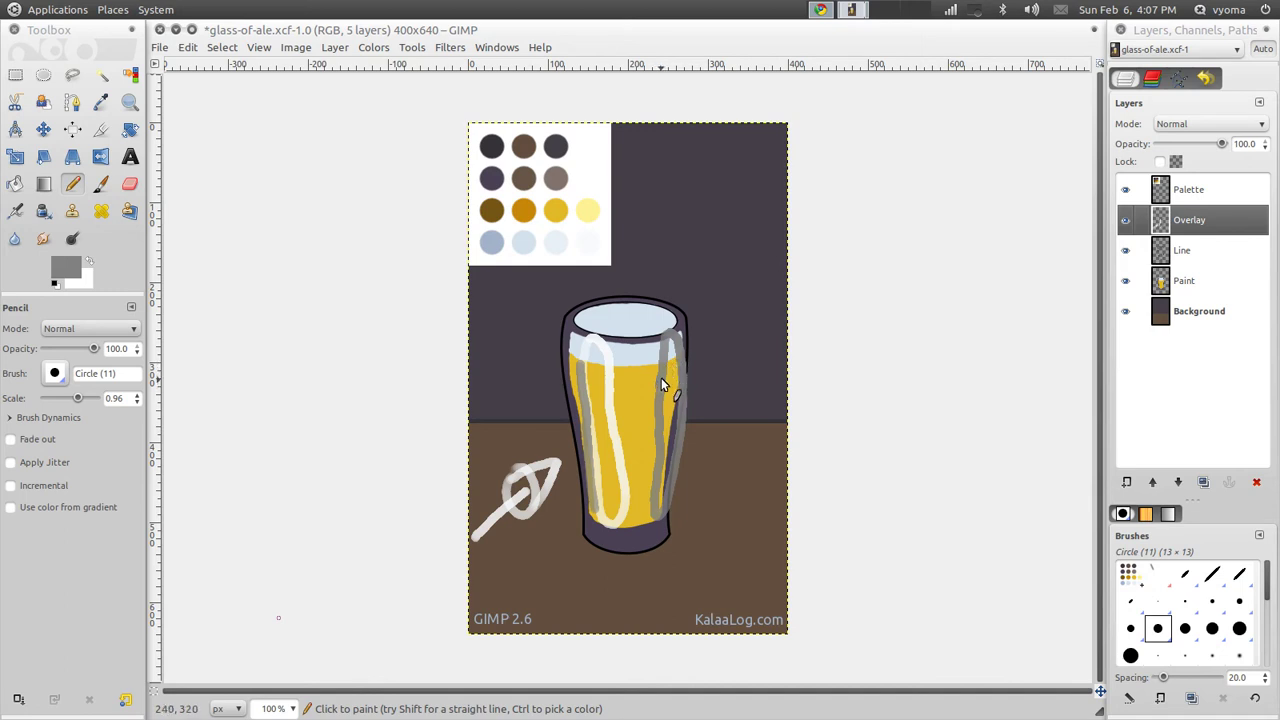
- Darken the foreground colour to 585858
{"action": "left_click", "coordinate": [66, 266]}
{"action": "left_click", "coordinate": [486, 190]}
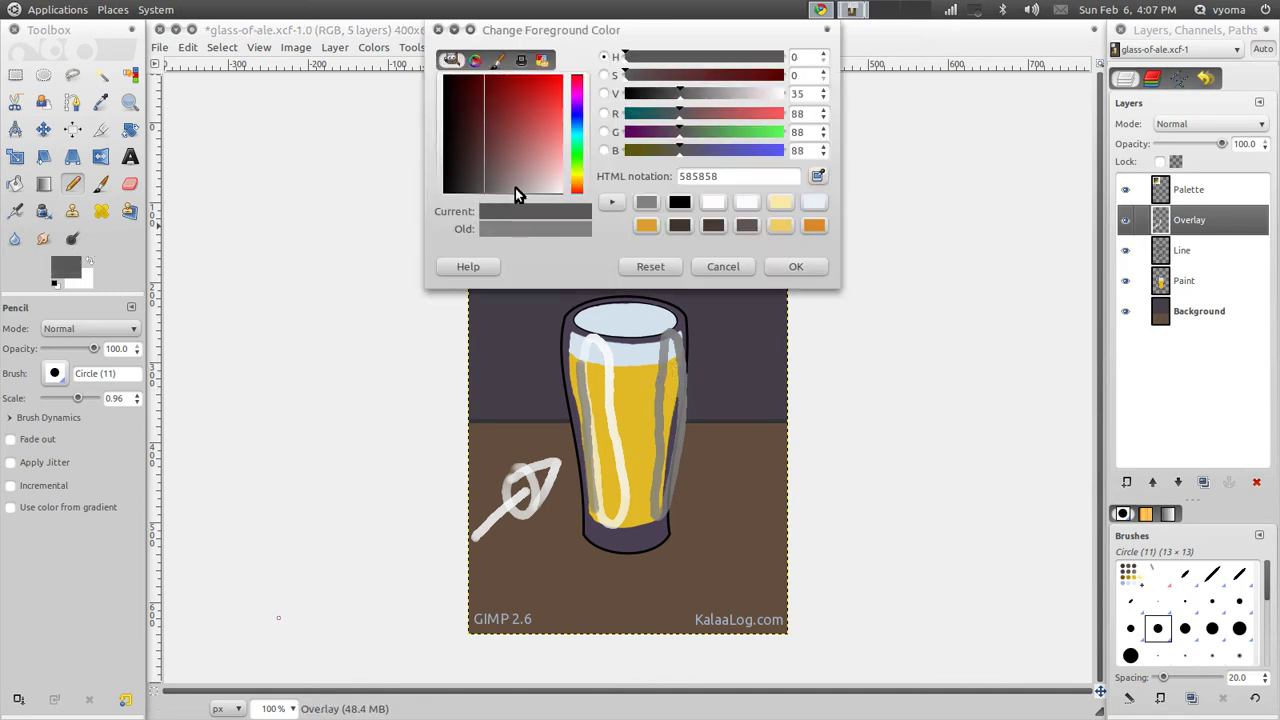
{"action": "left_click", "coordinate": [775, 265]}
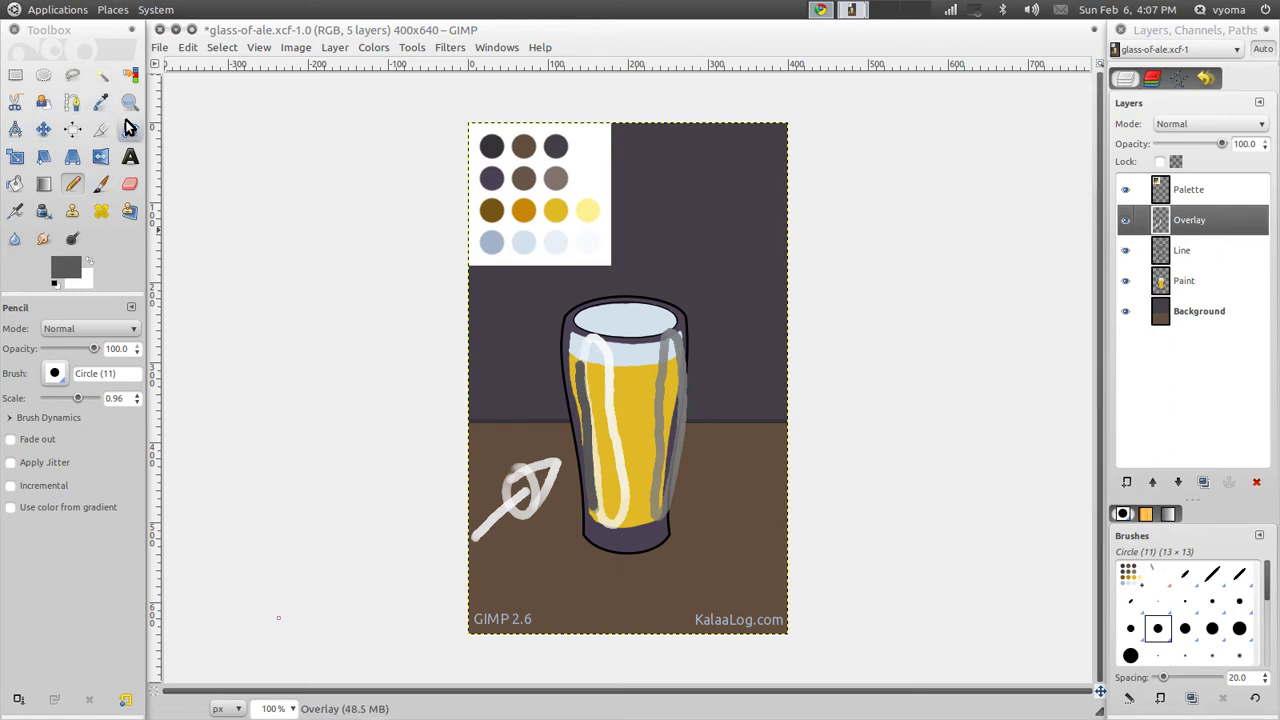
{"action": "left_click", "coordinate": [15, 75]}
- Erase the overlay strokes within a rectangle around the lower glass and table, then deselect
{"action": "left_click_drag", "start_coordinate": [387, 282], "coordinate": [794, 577]}
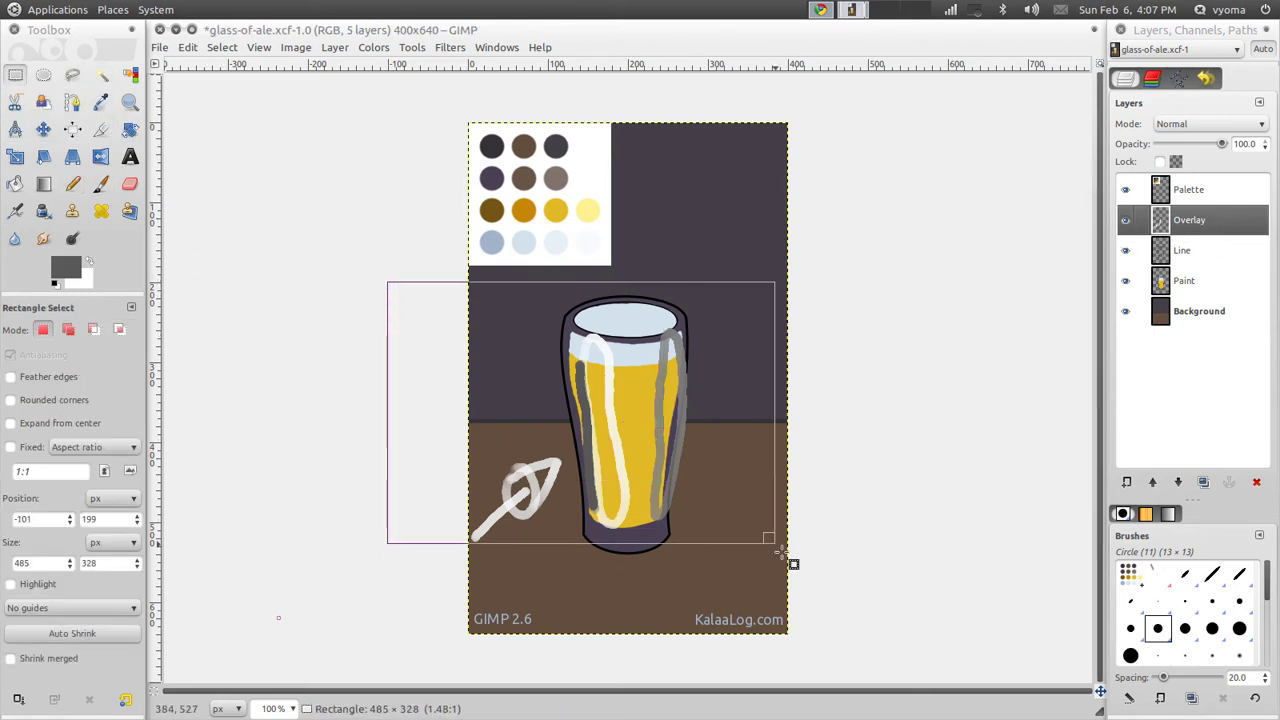
{"action": "key", "text": "Delete"}
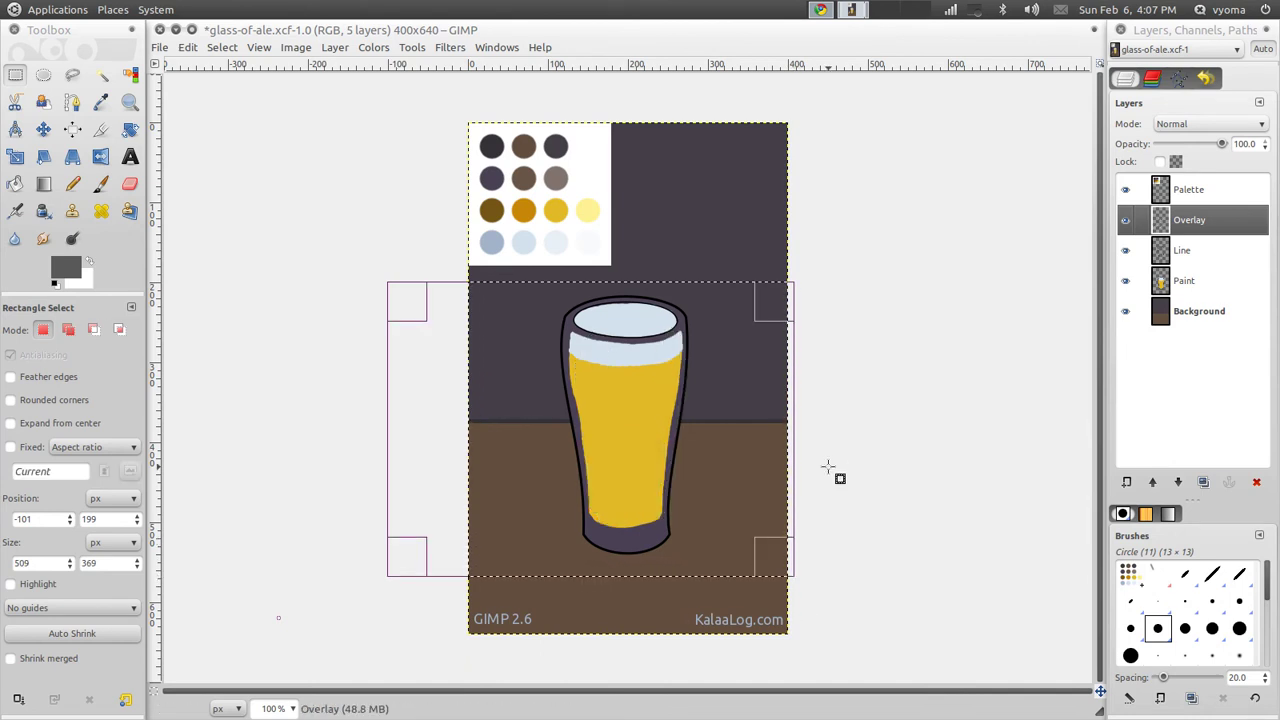
{"action": "key", "text": "shift+ctrl+a"}
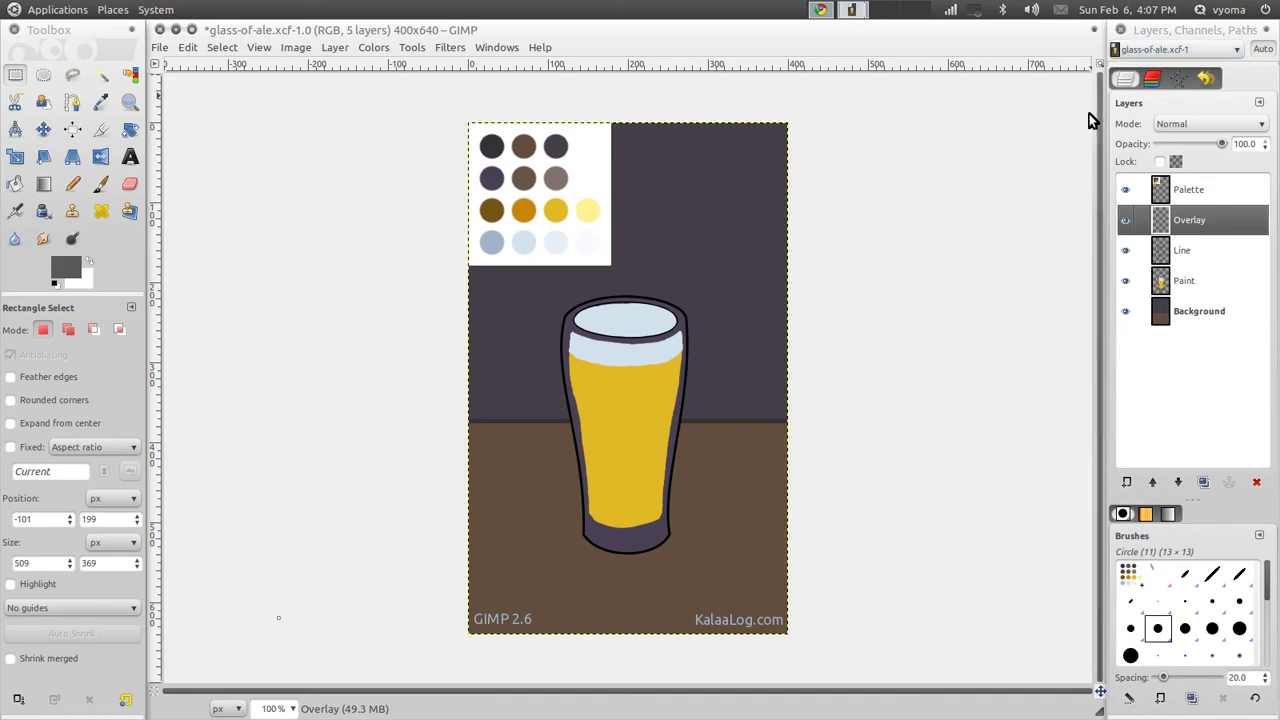
- Pick the dark orange palette swatch with the Paintbrush and zoom in on the glass of ale
{"action": "left_click", "coordinate": [101, 184]}
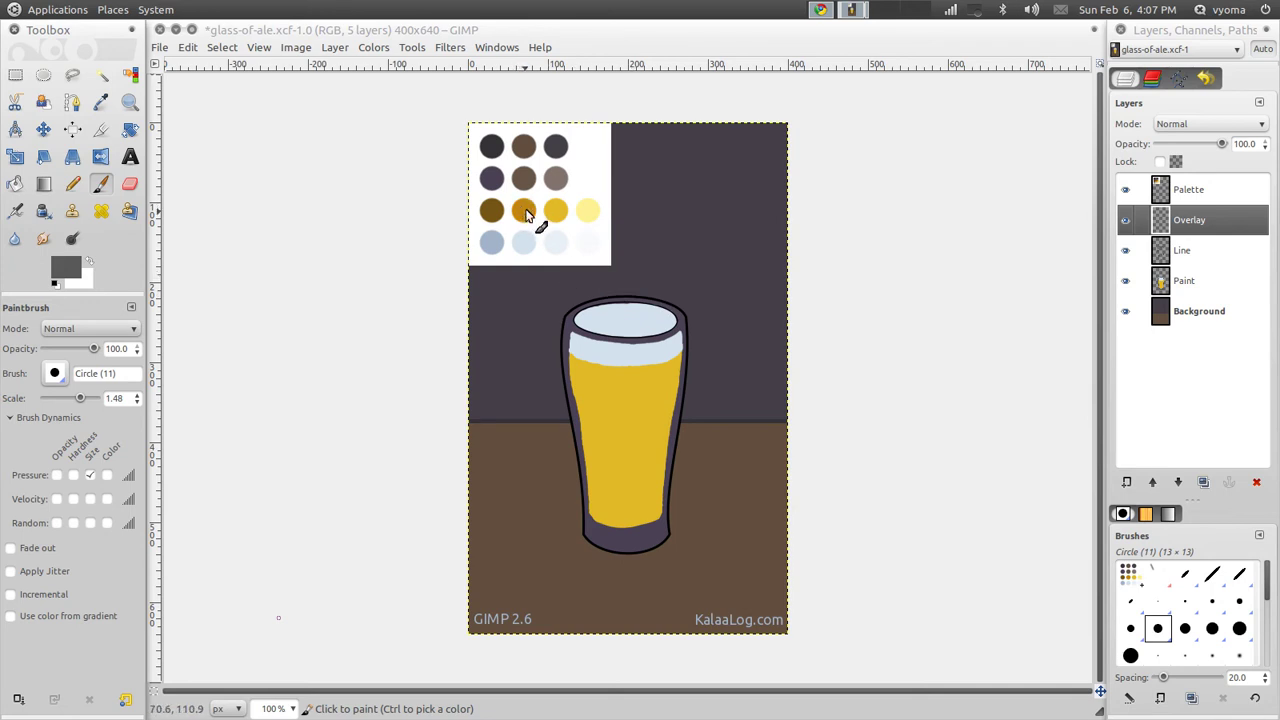
{"action": "left_click", "coordinate": [1165, 192]}
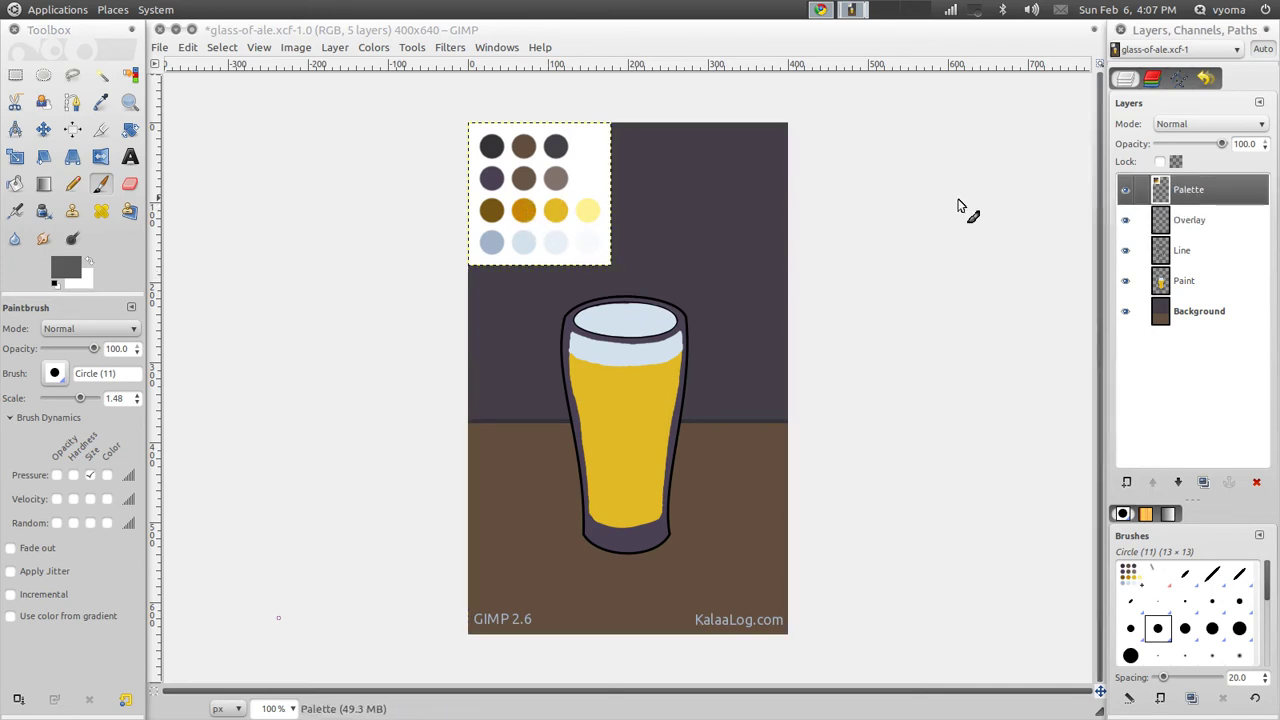
{"action": "left_click", "coordinate": [522, 208], "text": "ctrl"}
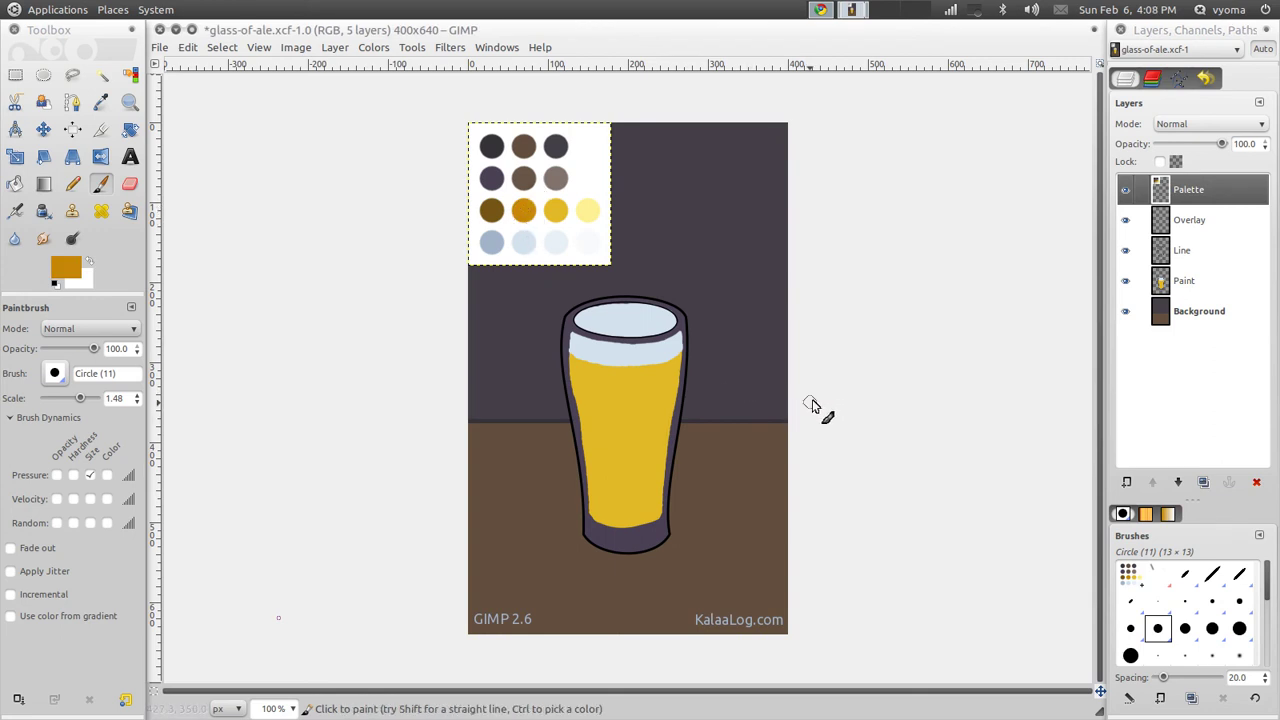
{"action": "left_click", "coordinate": [131, 102]}
{"action": "left_click_drag", "start_coordinate": [541, 342], "coordinate": [696, 536]}
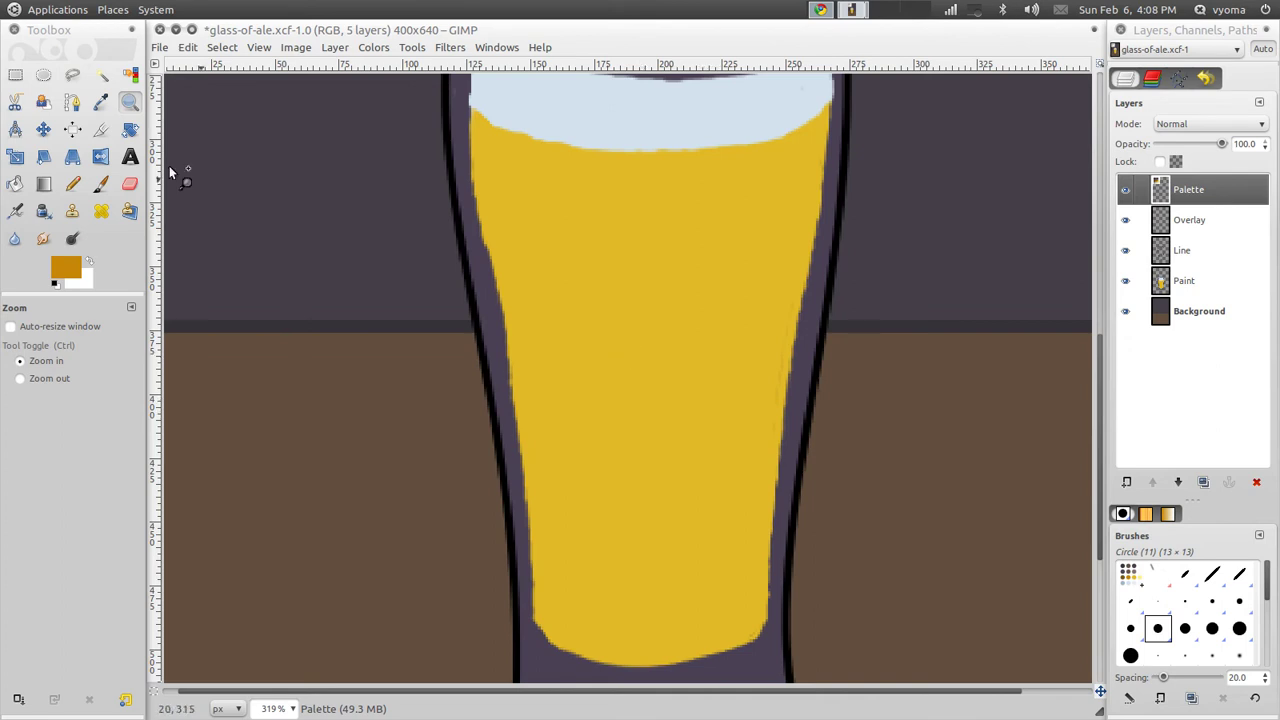
- Paint dark orange shading down the ale's right edge on the Paint layer
{"action": "left_click", "coordinate": [101, 186]}
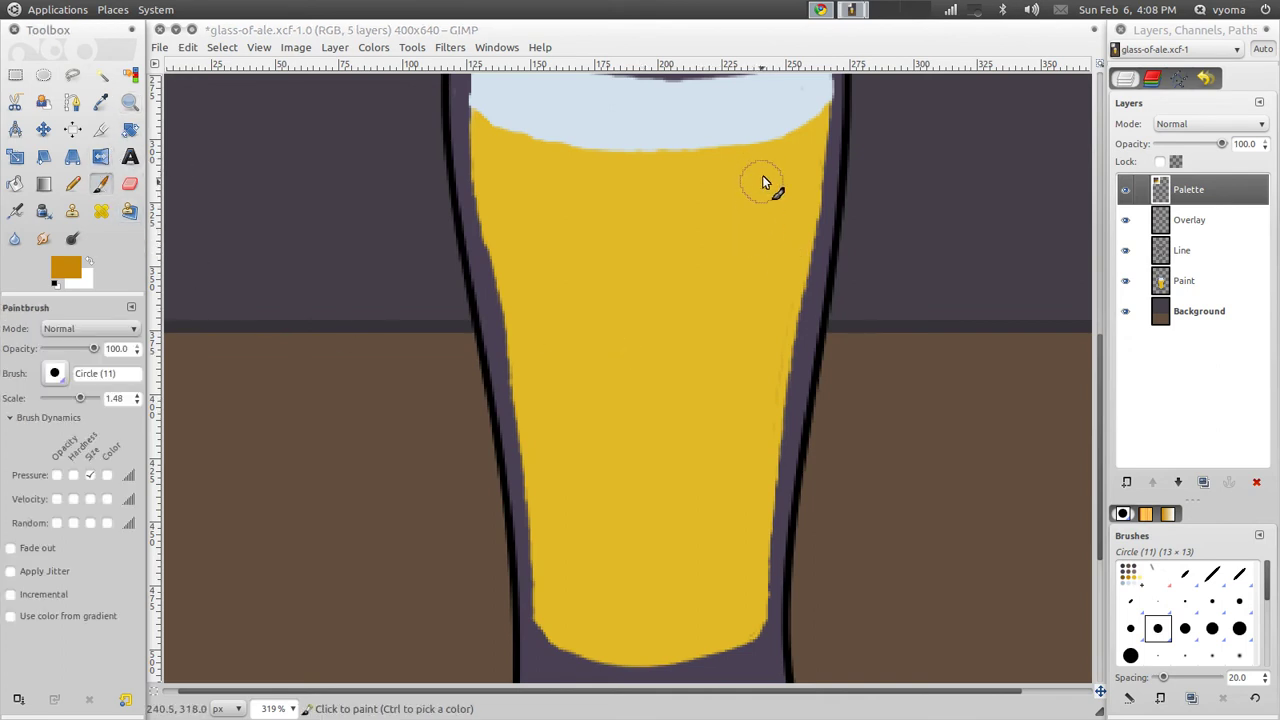
{"action": "left_click", "coordinate": [1183, 282]}
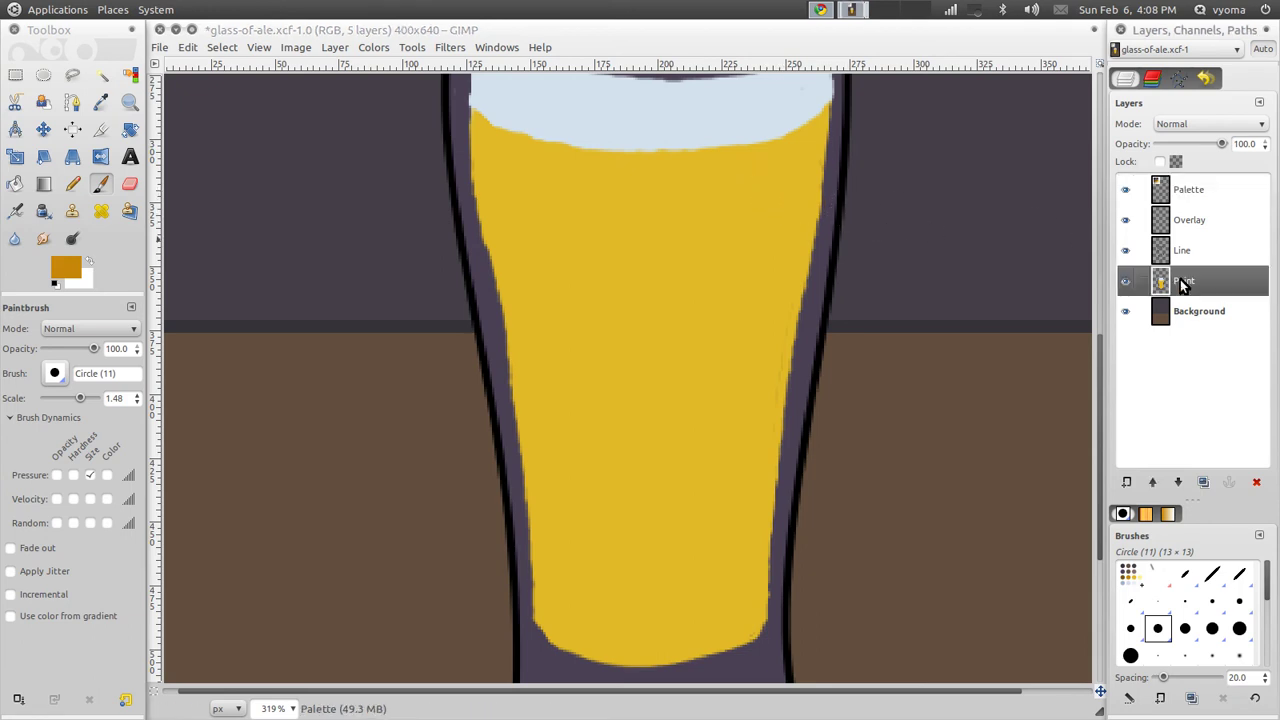
{"action": "left_click", "coordinate": [815, 118]}
{"action": "left_click", "coordinate": [813, 141]}
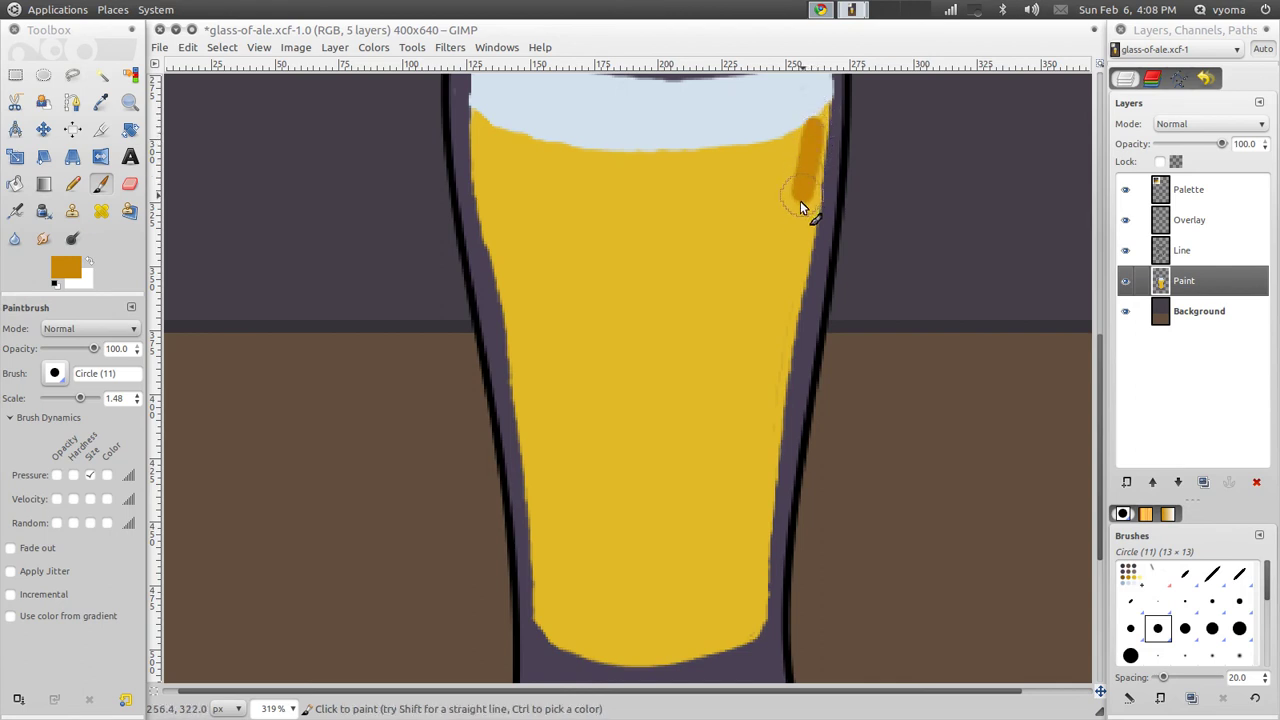
{"action": "left_click_drag", "start_coordinate": [792, 249], "coordinate": [775, 371]}
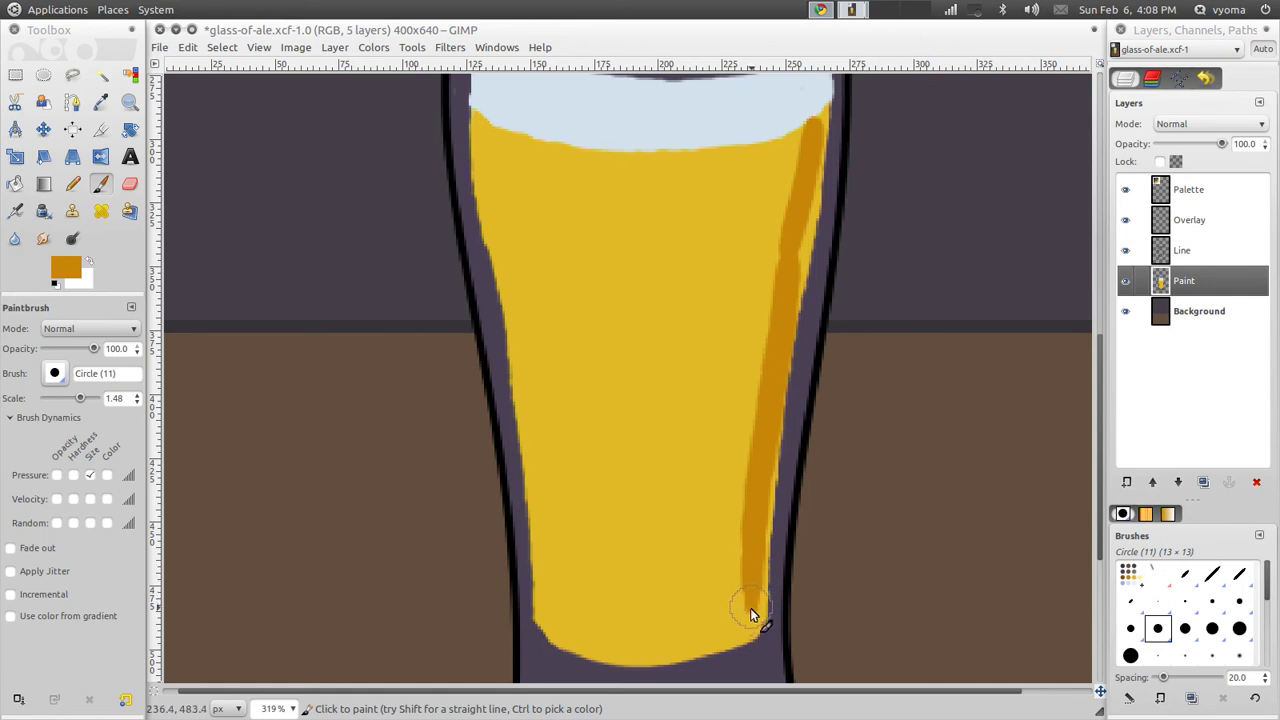
{"action": "left_click_drag", "start_coordinate": [808, 262], "coordinate": [796, 212]}
{"action": "scroll", "coordinate": [677, 490], "scroll_direction": "down", "scroll_amount": 1}
{"action": "scroll", "coordinate": [668, 517], "scroll_direction": "down", "scroll_amount": 2}
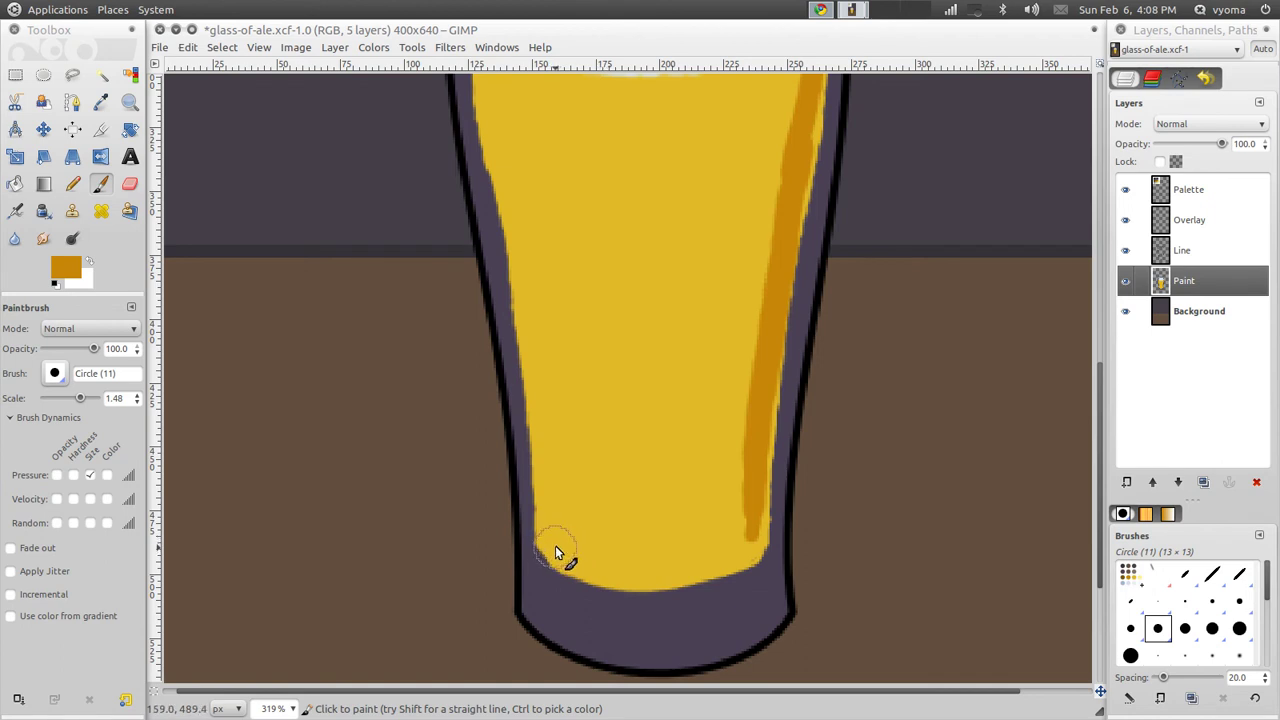
- Pool dark orange across the ale's bottom and widen the right band up toward the foam
{"action": "mouse_move", "coordinate": [555, 546]}
{"action": "left_mouse_down"}
{"action": "mouse_move", "coordinate": [603, 577]}
{"action": "mouse_move", "coordinate": [736, 551]}
{"action": "left_mouse_up"}
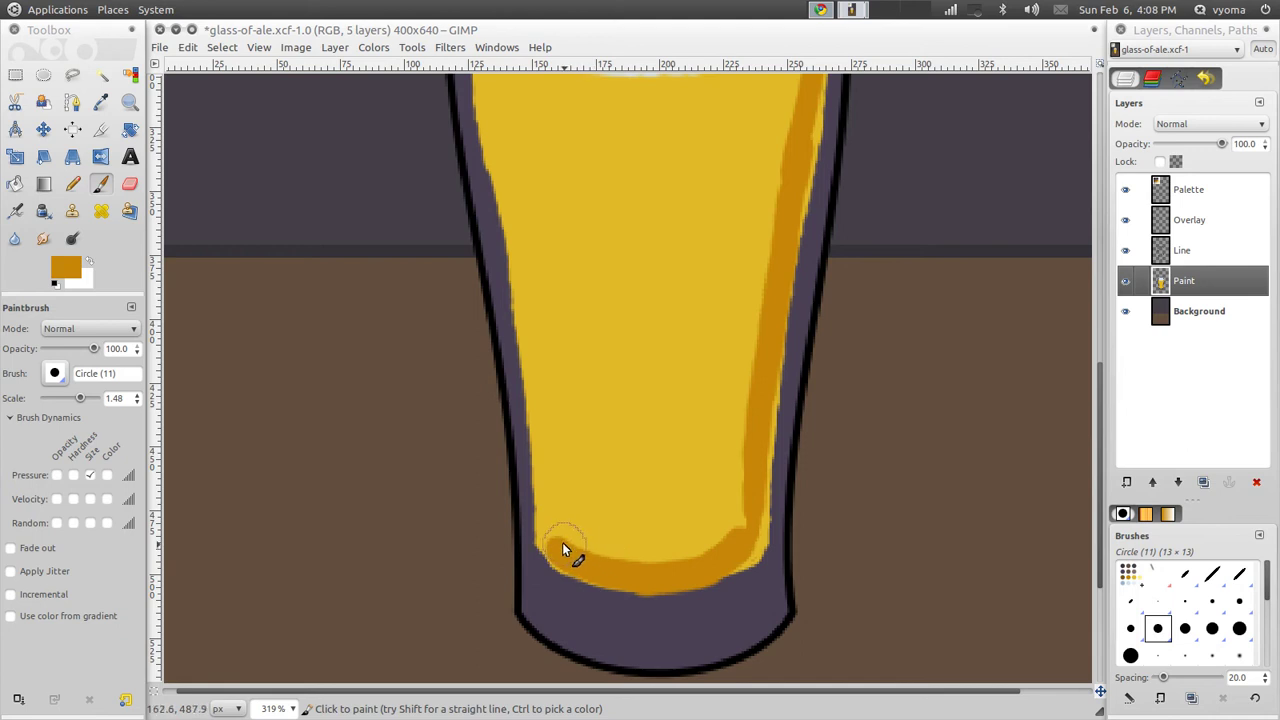
{"action": "mouse_move", "coordinate": [562, 547]}
{"action": "left_mouse_down"}
{"action": "mouse_move", "coordinate": [737, 541]}
{"action": "mouse_move", "coordinate": [647, 530]}
{"action": "mouse_move", "coordinate": [727, 542]}
{"action": "mouse_move", "coordinate": [728, 507]}
{"action": "left_mouse_up"}
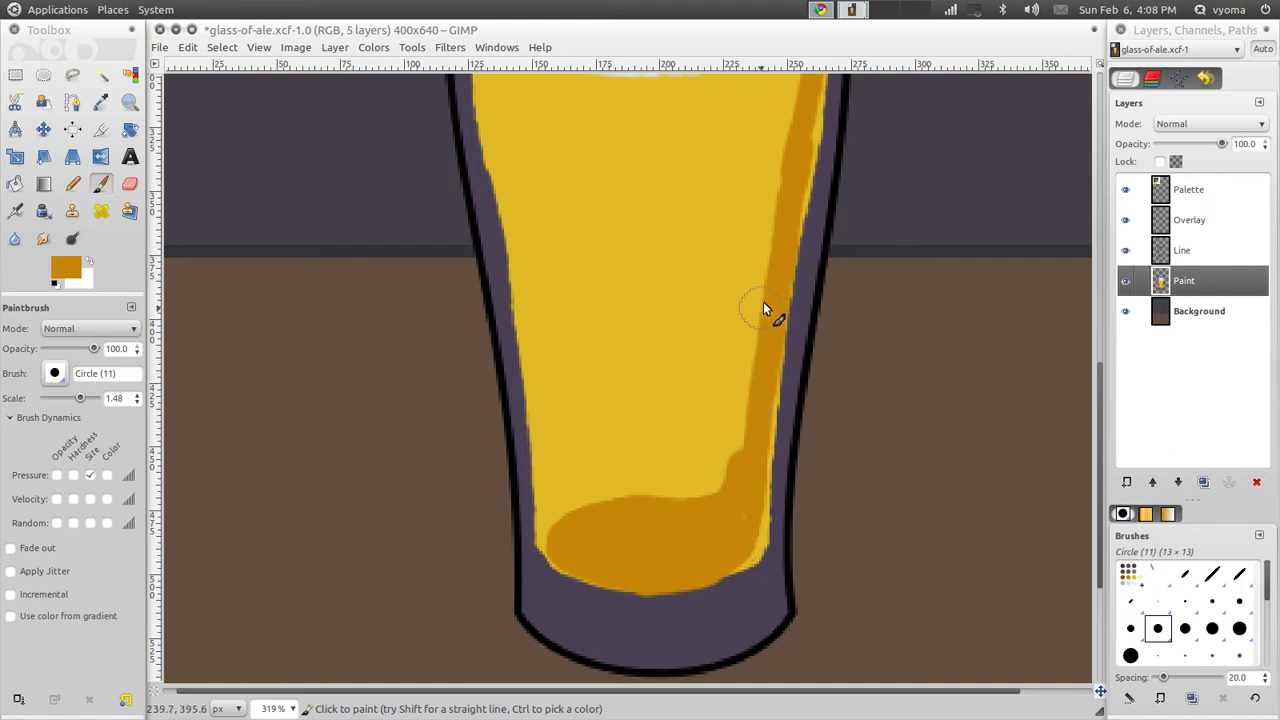
{"action": "left_click_drag", "start_coordinate": [763, 301], "coordinate": [742, 484]}
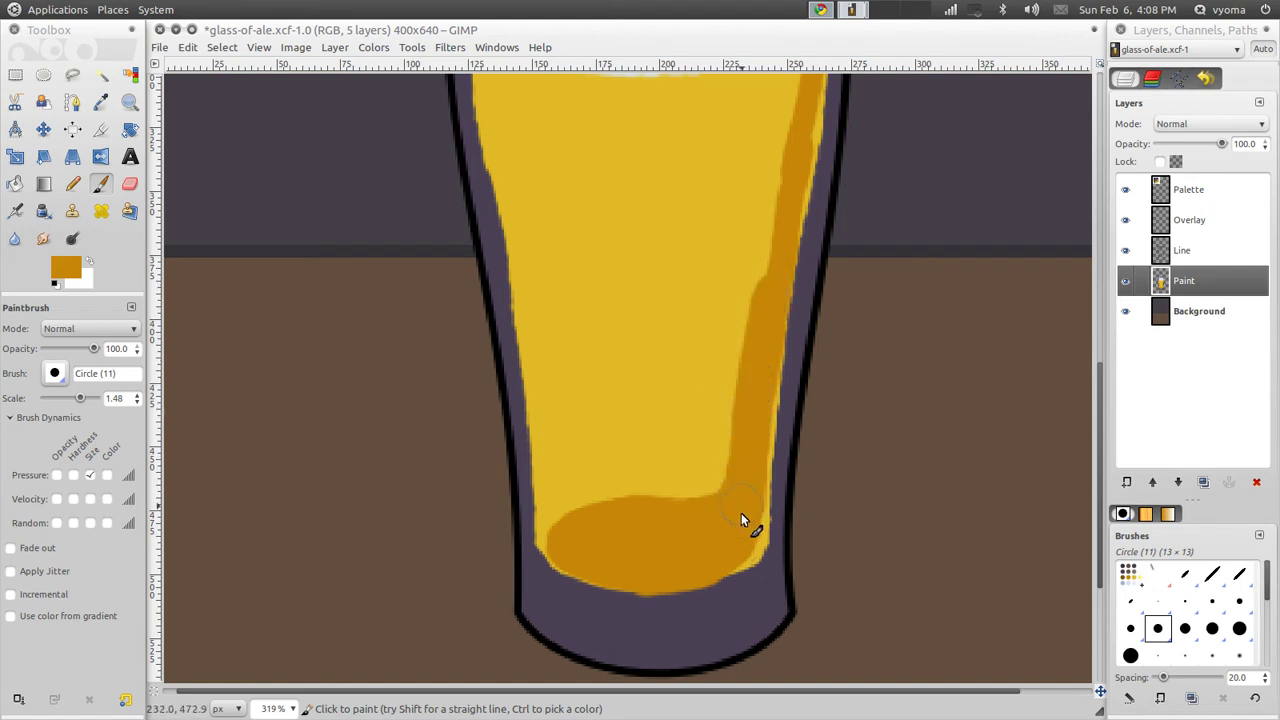
{"action": "key", "text": "ctrl+z"}
{"action": "left_click_drag", "start_coordinate": [700, 318], "coordinate": [700, 380]}
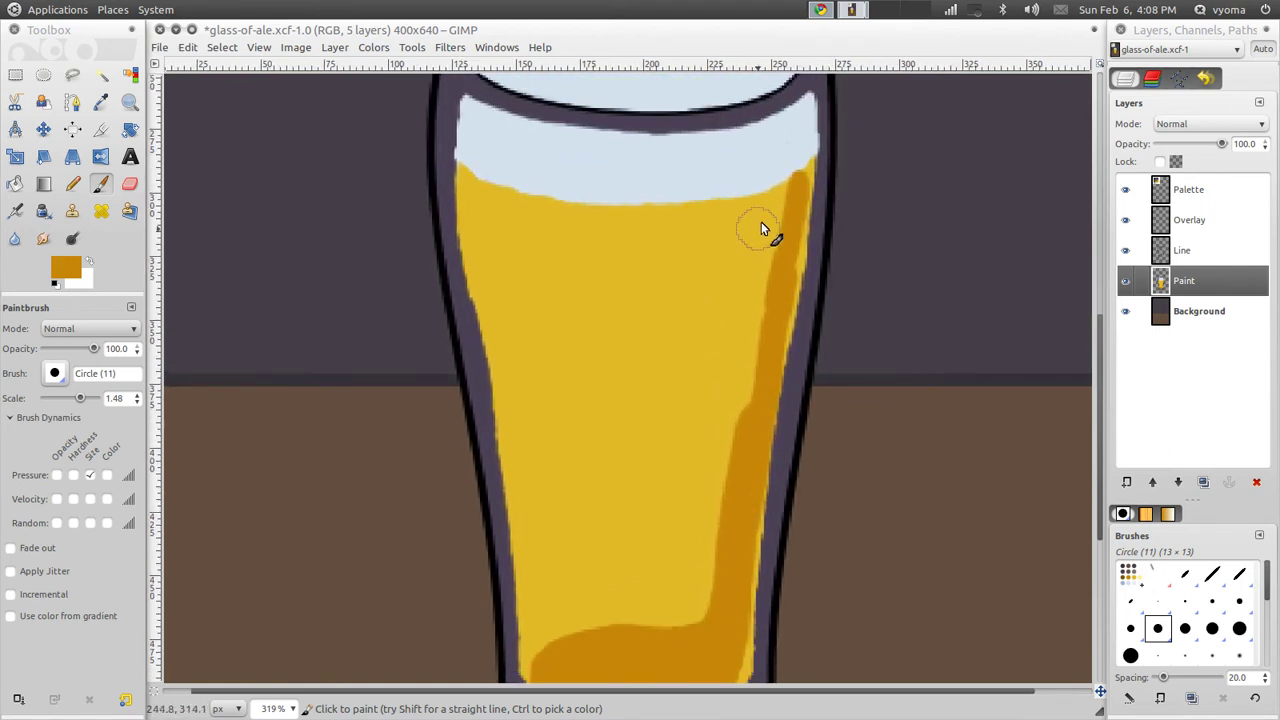
{"action": "left_click_drag", "start_coordinate": [771, 206], "coordinate": [765, 230]}
{"action": "left_click_drag", "start_coordinate": [762, 342], "coordinate": [756, 354]}
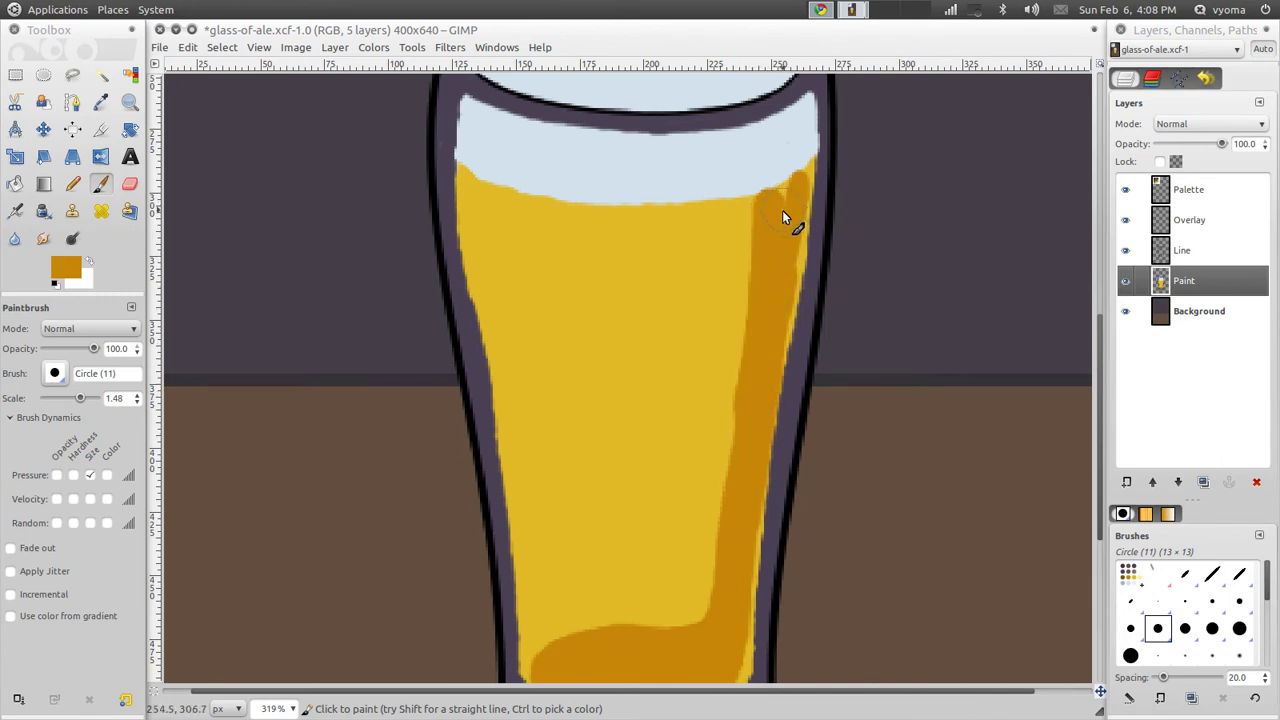
{"action": "left_click_drag", "start_coordinate": [782, 176], "coordinate": [745, 265]}
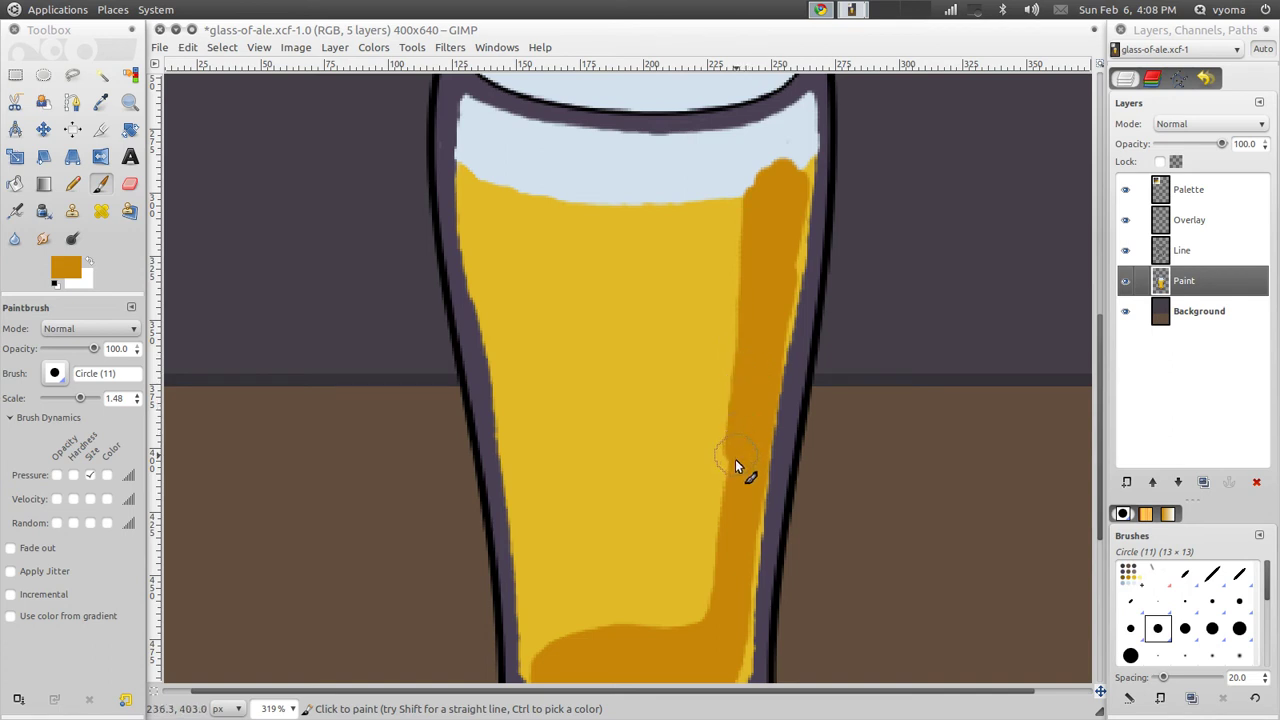
{"action": "left_click_drag", "start_coordinate": [735, 466], "coordinate": [727, 528]}
- Touch up the ale's bottom with its yellow, then return to dark orange
{"action": "left_click", "coordinate": [706, 258], "text": "ctrl"}
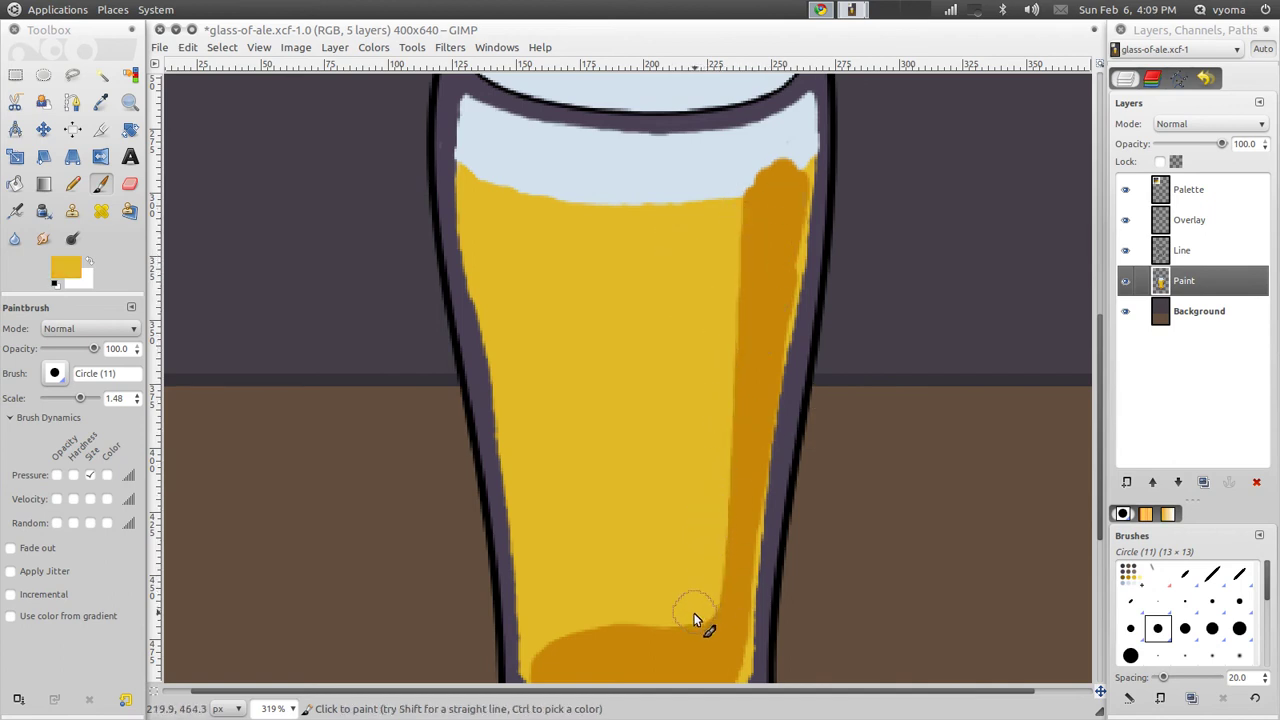
{"action": "left_click_drag", "start_coordinate": [666, 621], "coordinate": [632, 610]}
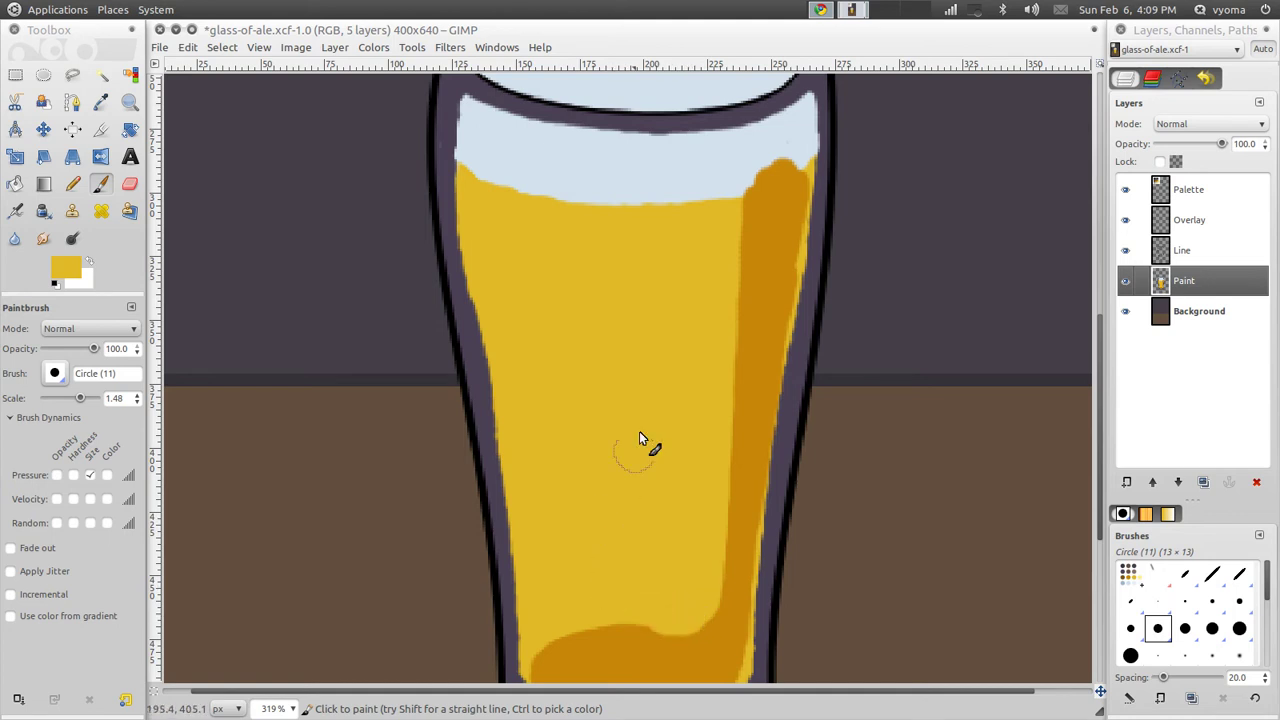
{"action": "left_click", "coordinate": [745, 350], "text": "ctrl"}
{"action": "scroll", "coordinate": [705, 193], "scroll_direction": "down", "scroll_amount": 3}
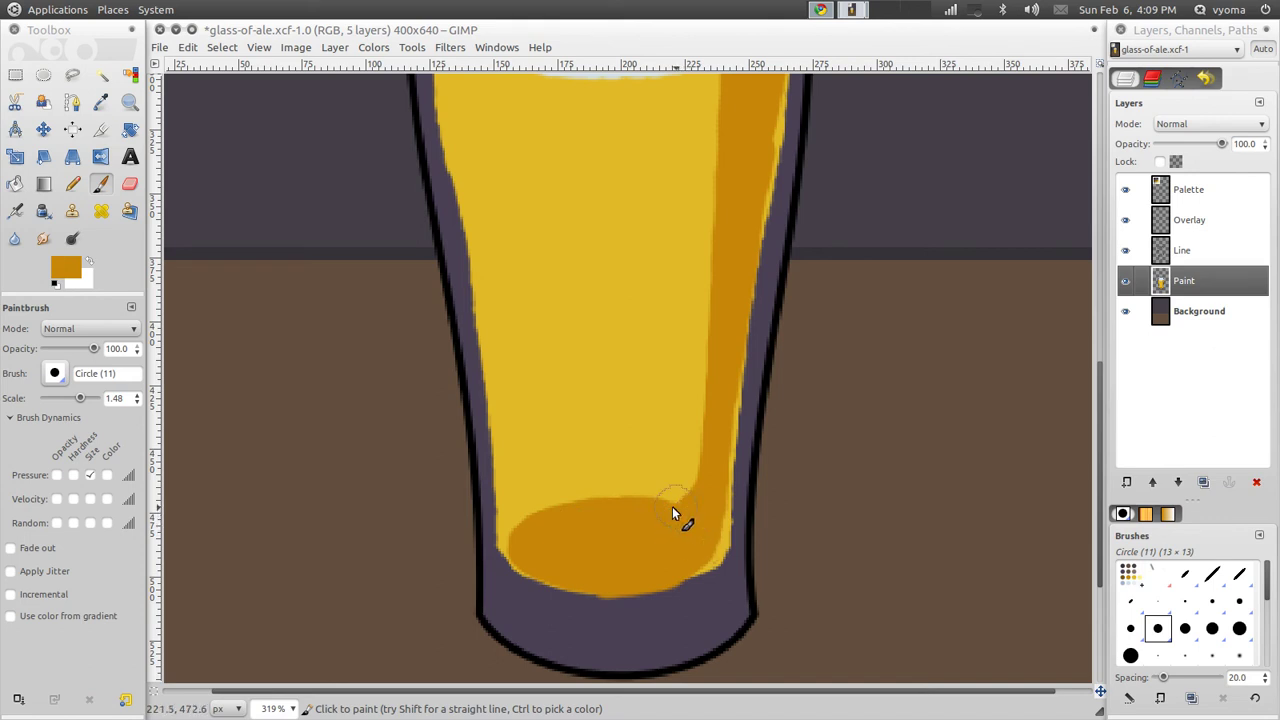
- View the painting at 100% and paint a dark orange stroke down the ale's left side
{"action": "left_click", "coordinate": [294, 708]}
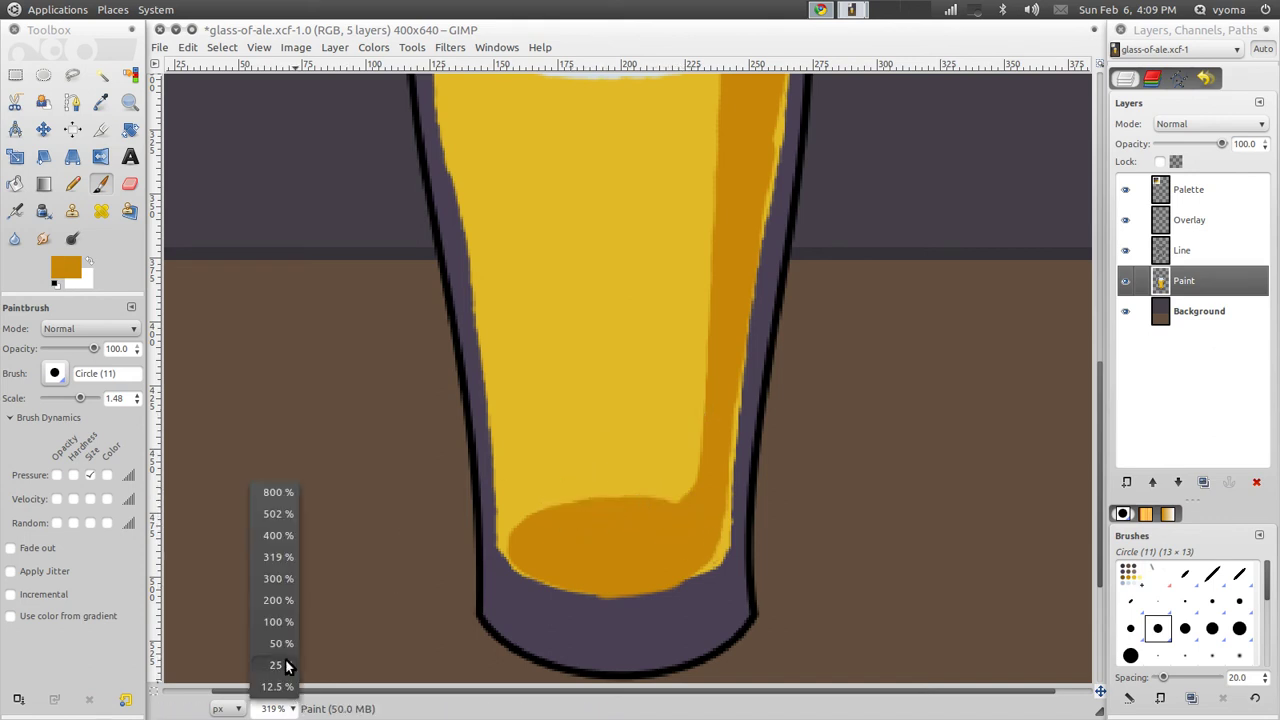
{"action": "left_click", "coordinate": [281, 624]}
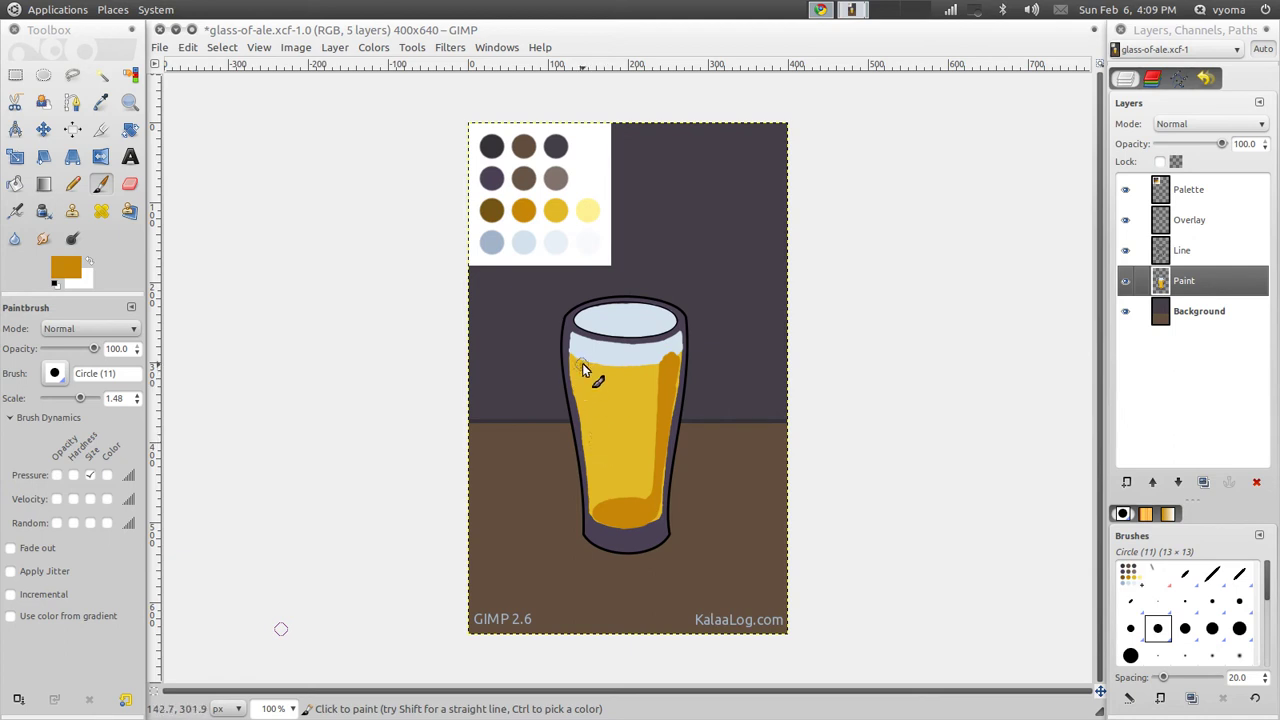
{"action": "left_click_drag", "start_coordinate": [582, 375], "coordinate": [600, 498]}
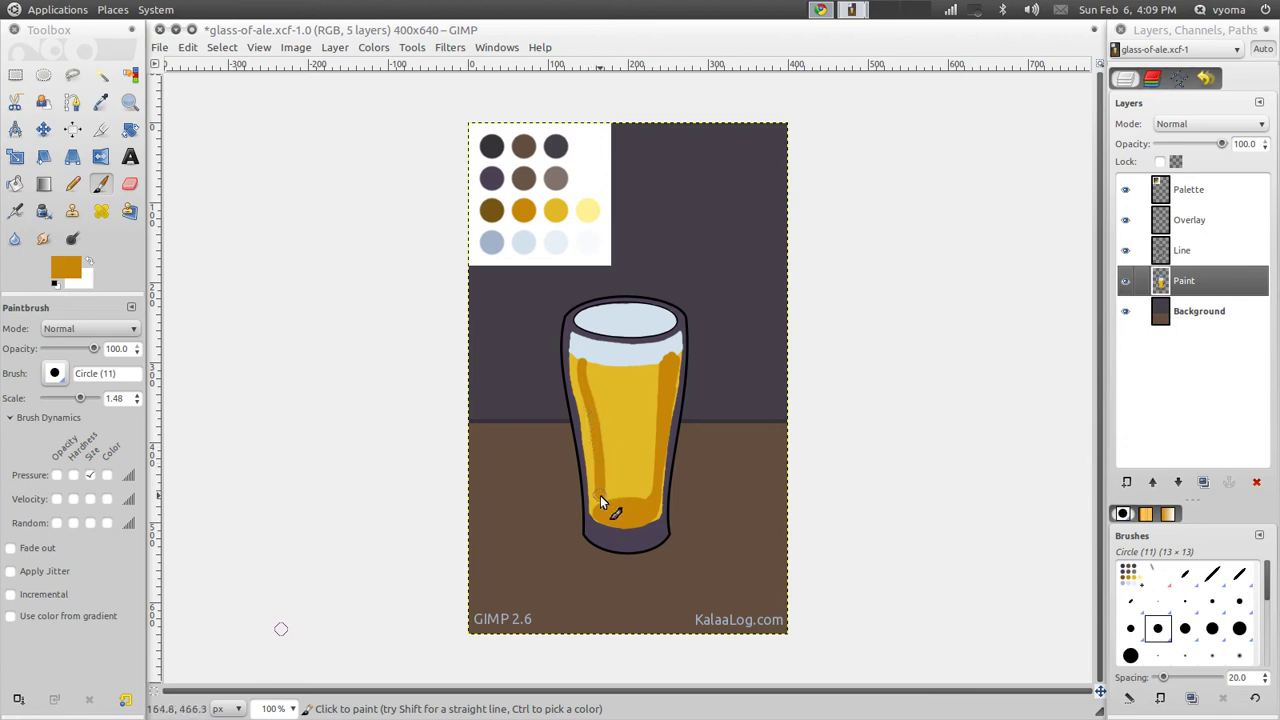
{"action": "left_click_drag", "start_coordinate": [589, 370], "coordinate": [598, 430]}
- Shrink the brush to 0.60 and paint a thin dark brown line down the ale's left on the Overlay layer
{"action": "left_click_drag", "start_coordinate": [82, 398], "coordinate": [79, 396]}
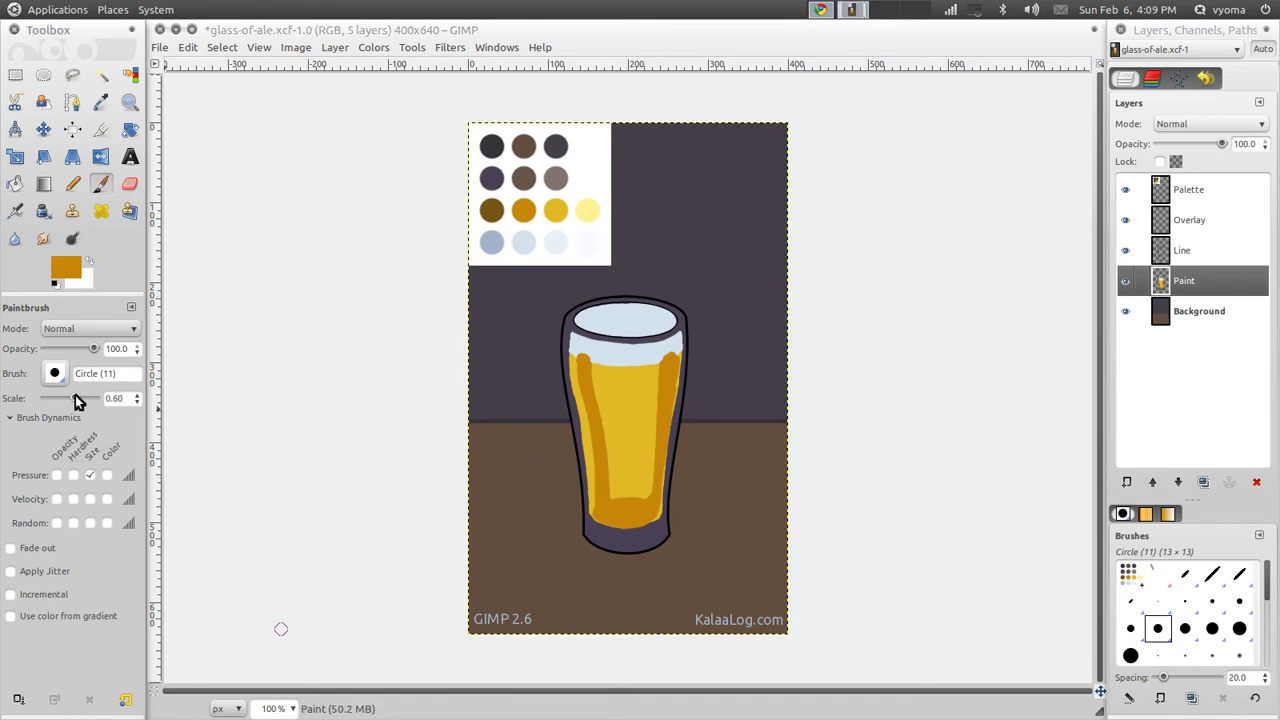
{"action": "left_click", "coordinate": [1182, 192]}
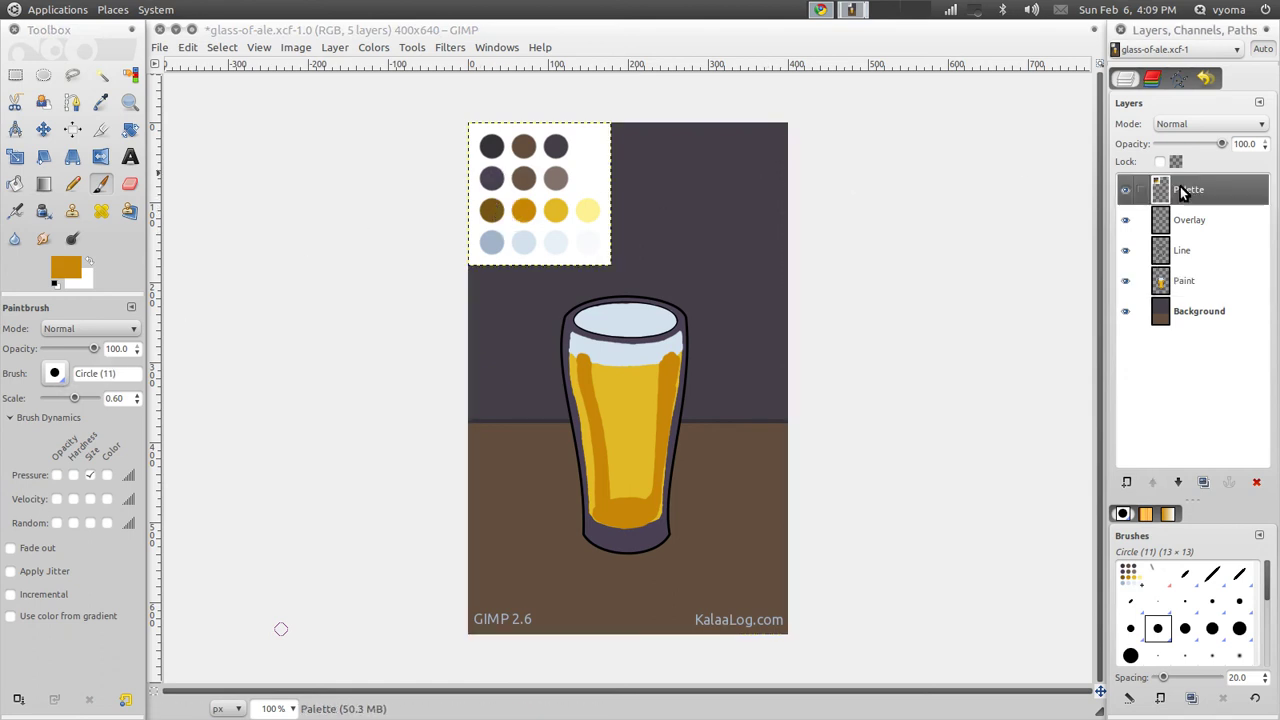
{"action": "left_click", "coordinate": [500, 210], "text": "ctrl"}
{"action": "left_click", "coordinate": [1200, 228]}
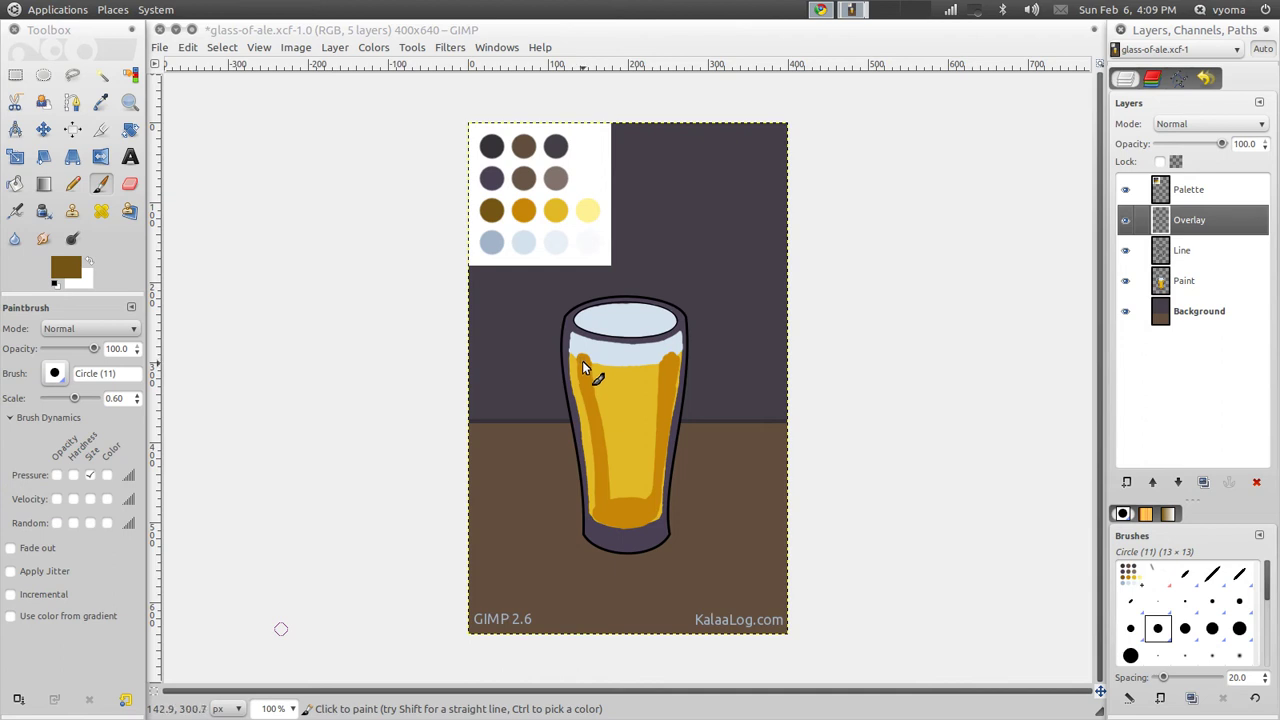
{"action": "left_click_drag", "start_coordinate": [582, 360], "coordinate": [601, 505]}
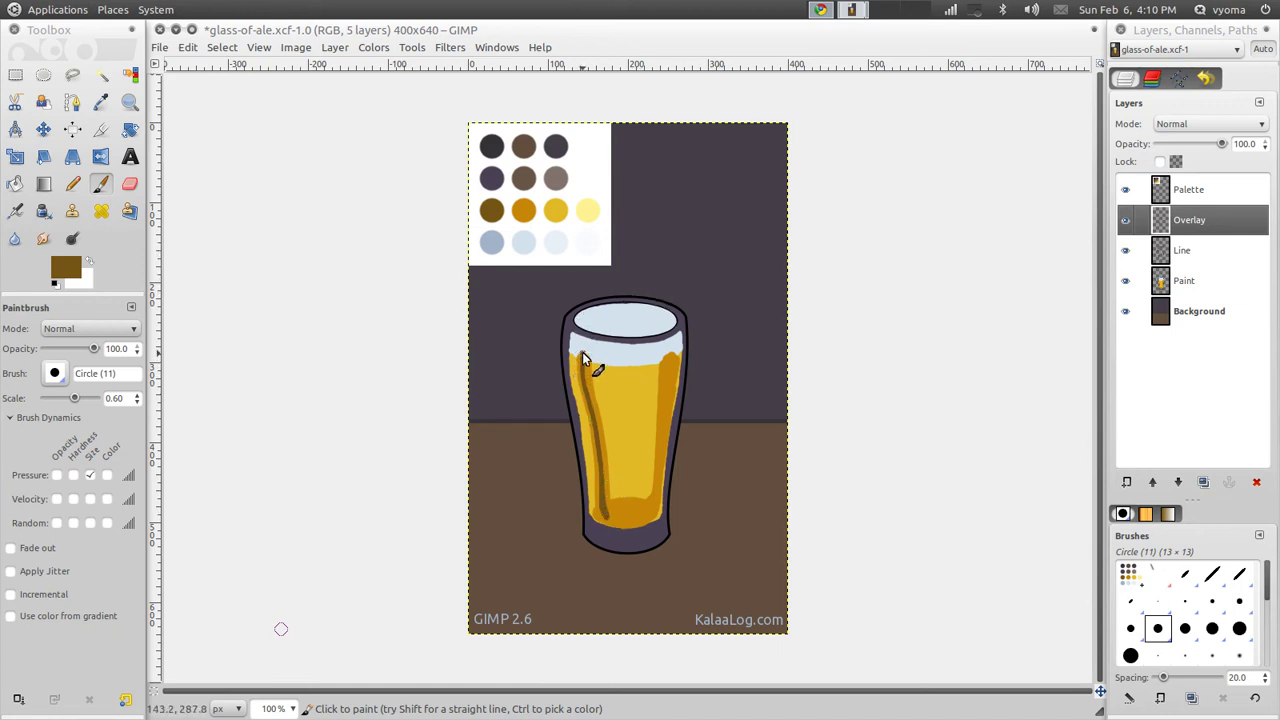
- Toggle the Palette, Paint and Overlay layers' visibility to compare the shading
{"action": "left_click", "coordinate": [1188, 283]}
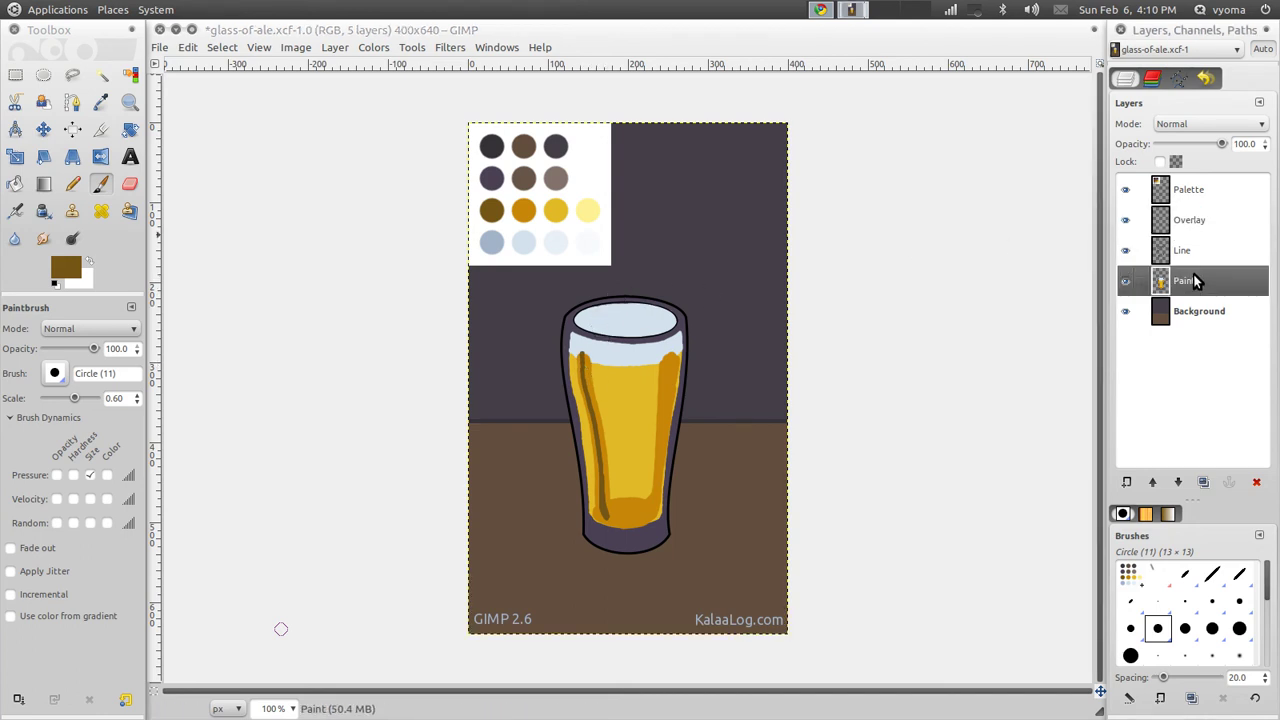
{"action": "left_click", "coordinate": [1200, 195]}
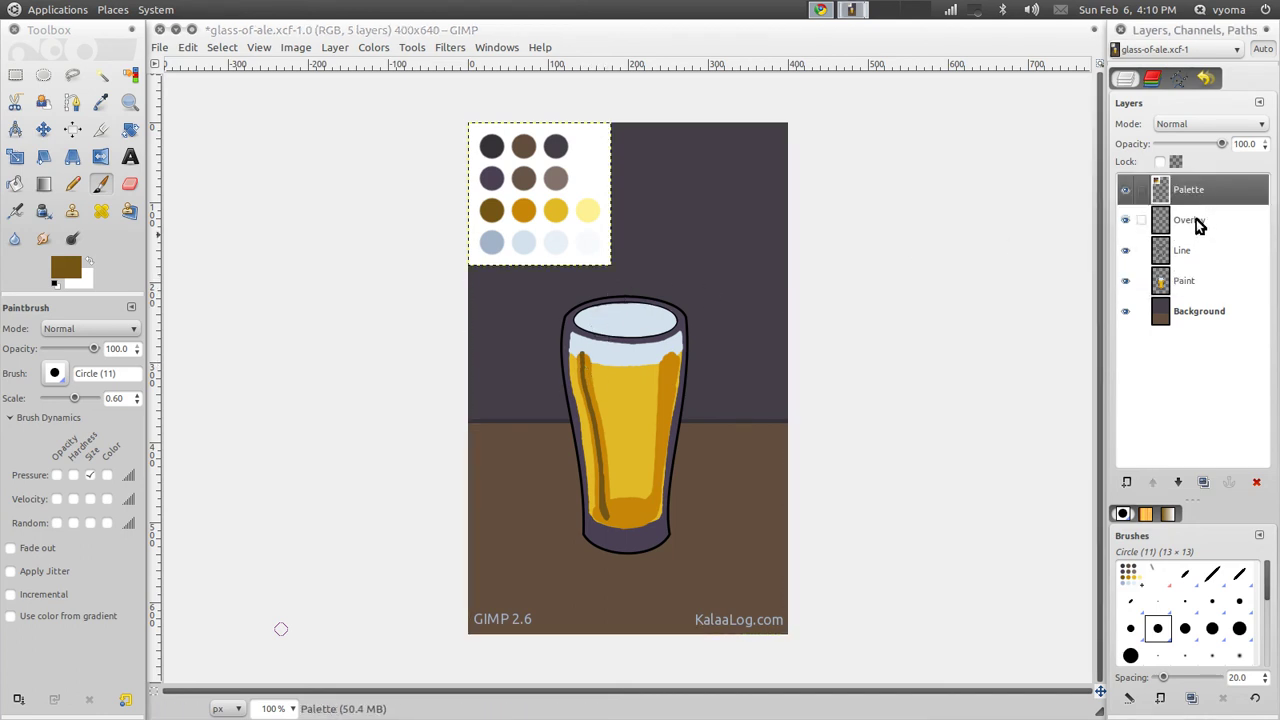
{"action": "left_click", "coordinate": [1126, 190]}
{"action": "left_click", "coordinate": [1140, 282]}
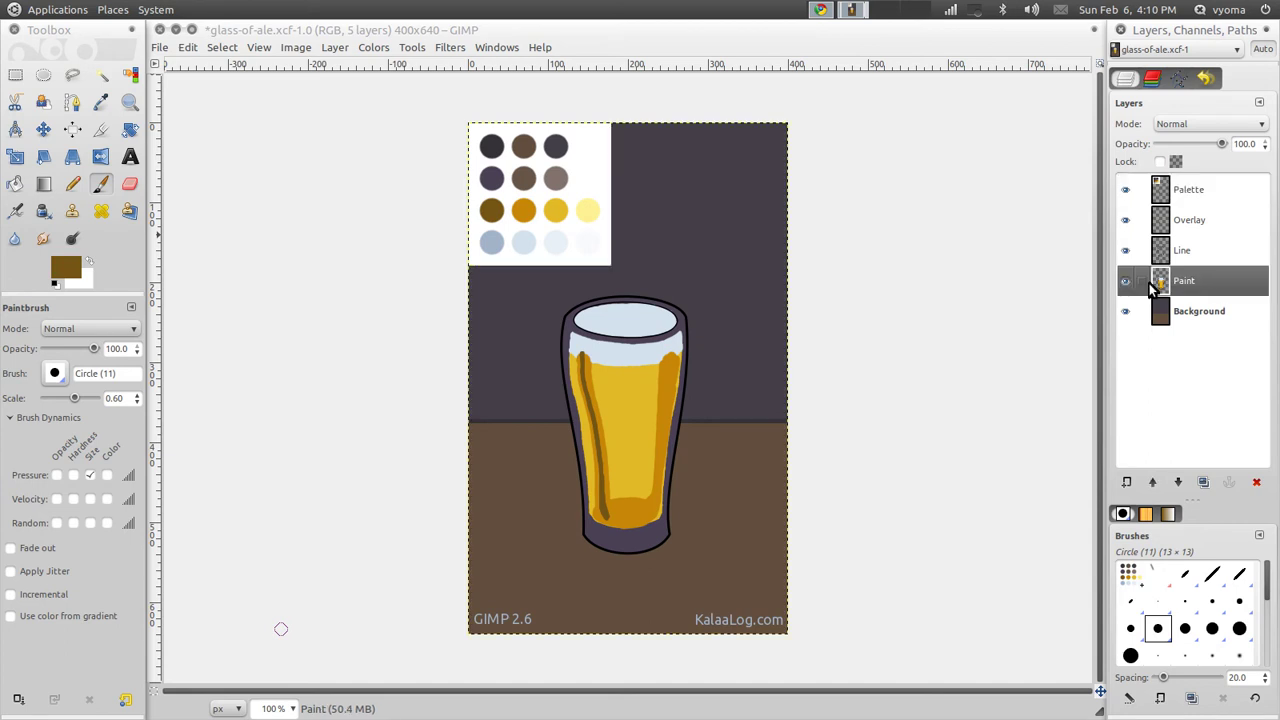
{"action": "left_click", "coordinate": [1126, 282]}
{"action": "left_click", "coordinate": [1126, 282]}
{"action": "left_click", "coordinate": [1125, 220]}
- Try clearing a rectangle around the glass, undo it, and return to the Paint layer
{"action": "left_click", "coordinate": [15, 75]}
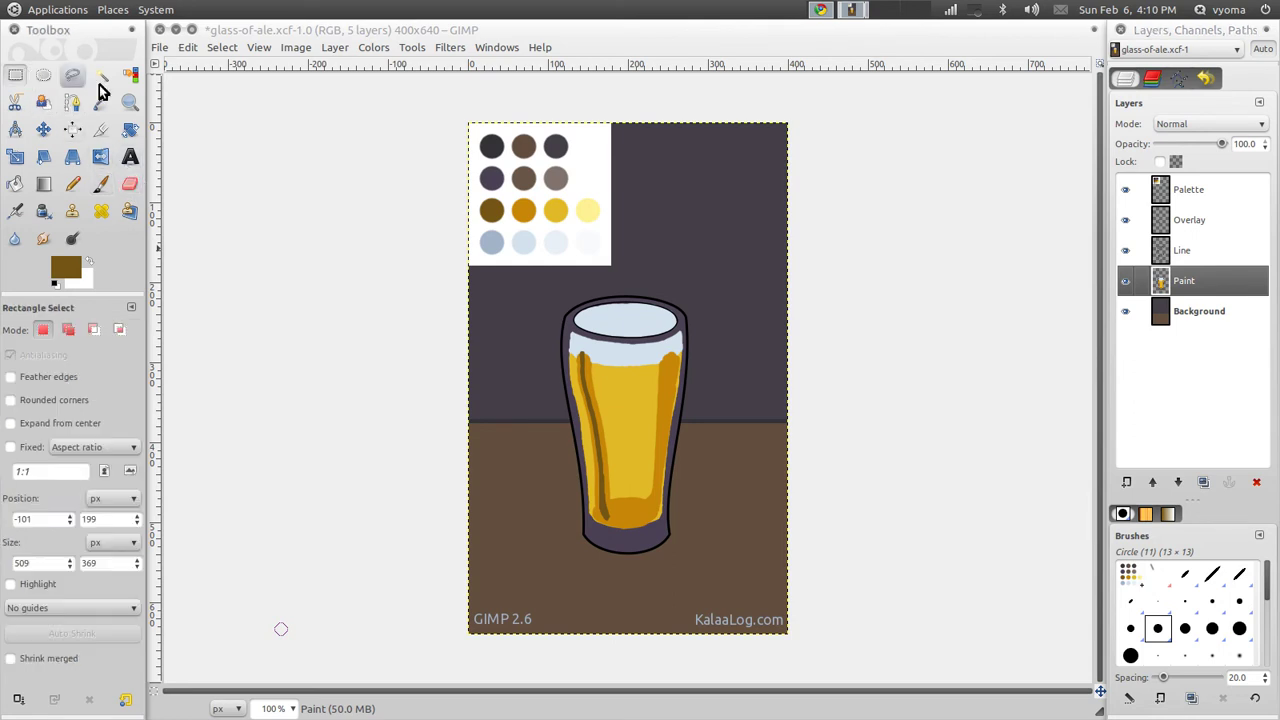
{"action": "left_click_drag", "start_coordinate": [511, 337], "coordinate": [740, 554]}
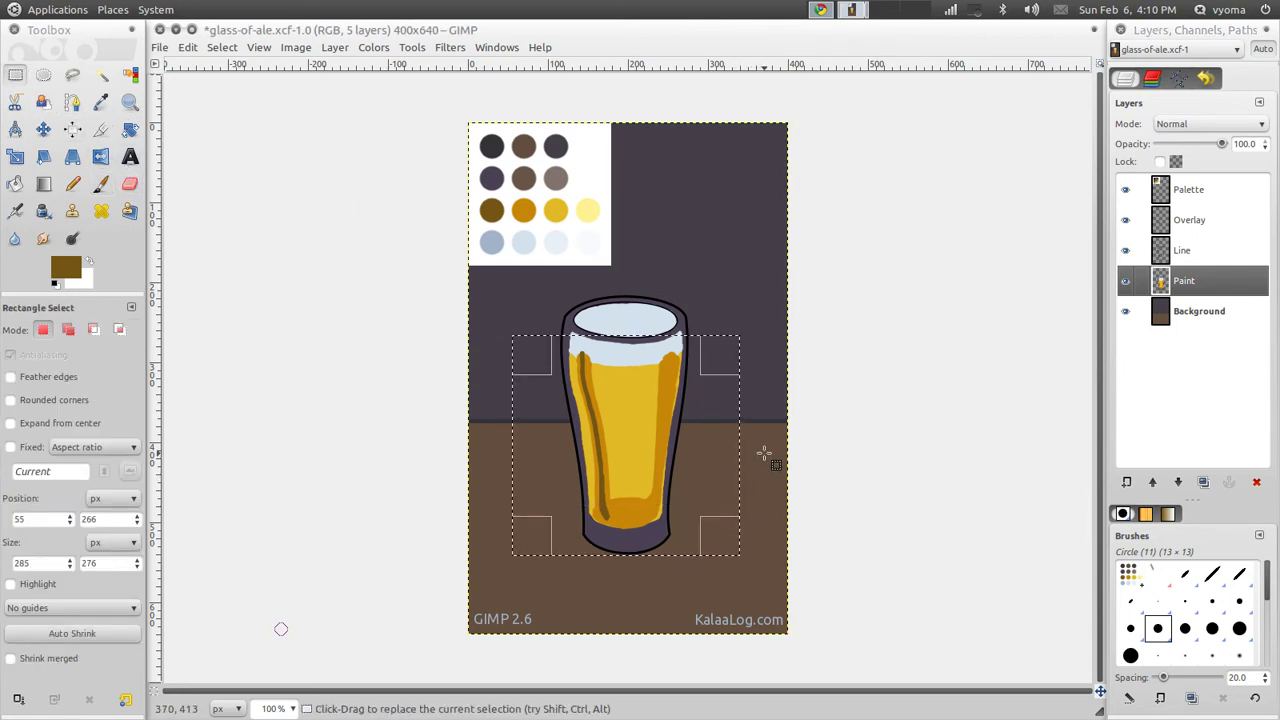
{"action": "key", "text": "Delete"}
{"action": "key", "text": "ctrl+z"}
{"action": "left_click", "coordinate": [1195, 219]}
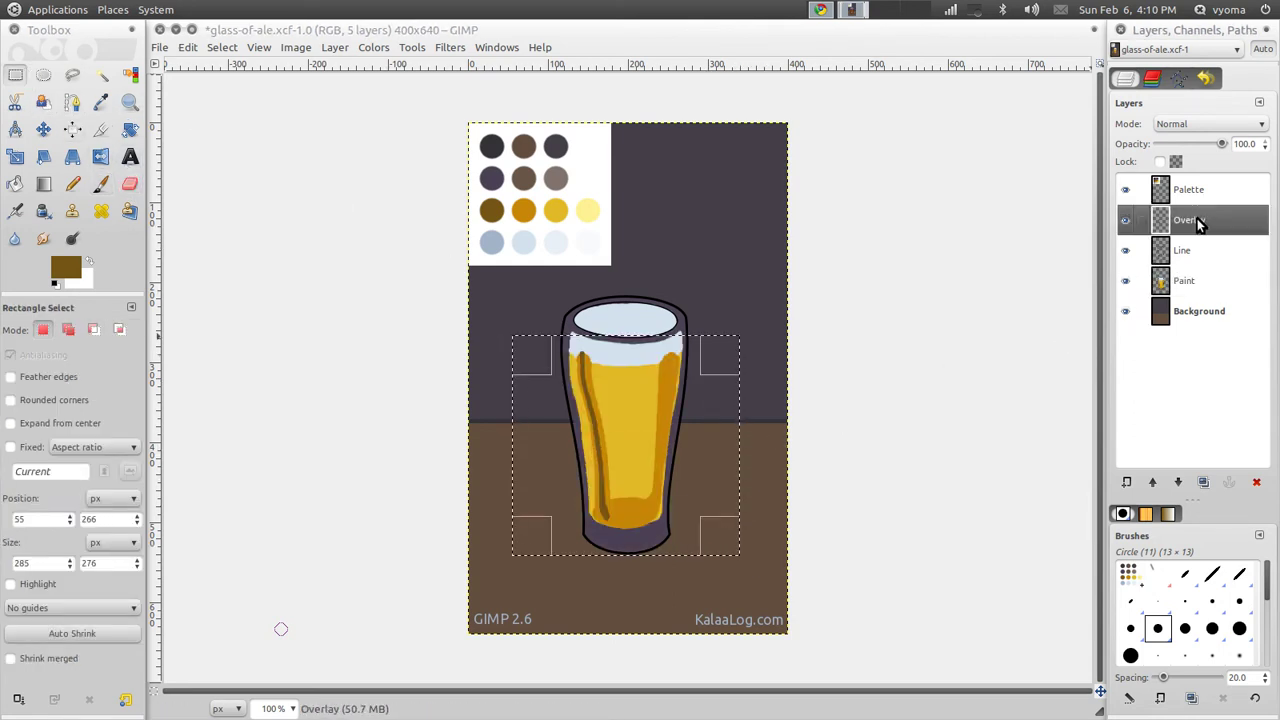
{"action": "left_click", "coordinate": [1198, 279]}
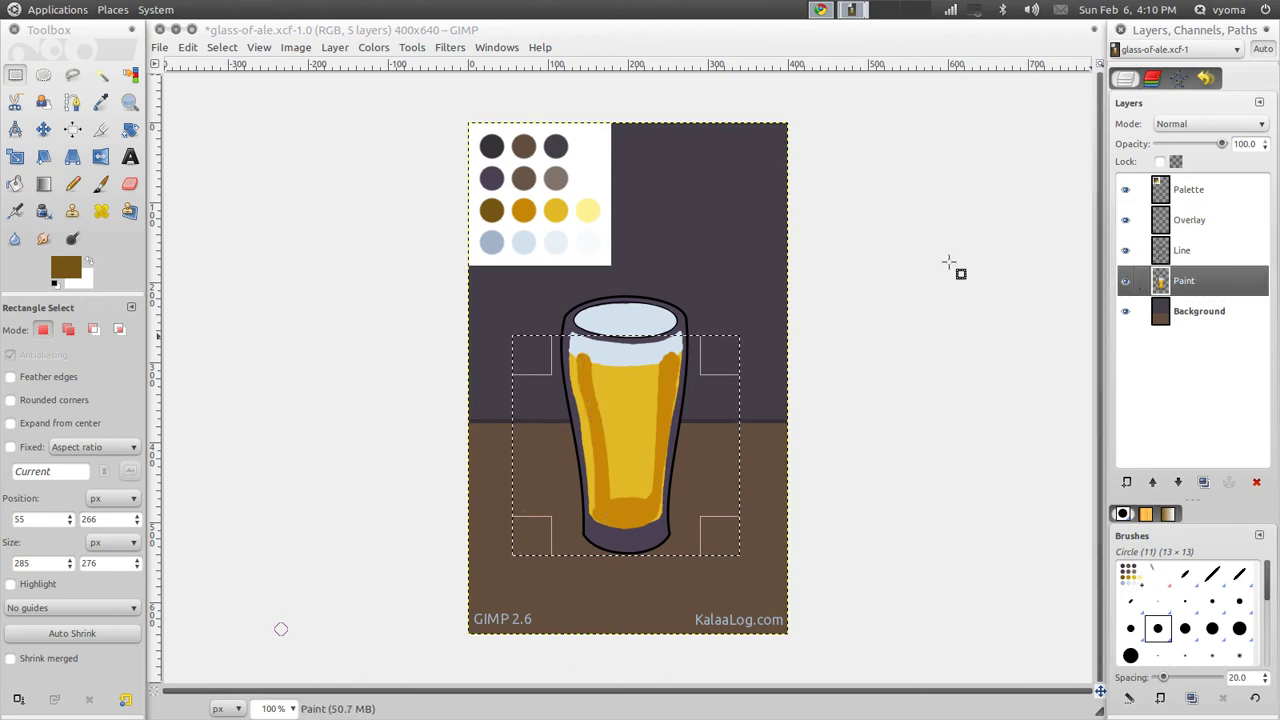
- Deselect all and paint a dark brown streak down the ale's left, sampling orange and brown
{"action": "left_click", "coordinate": [101, 184]}
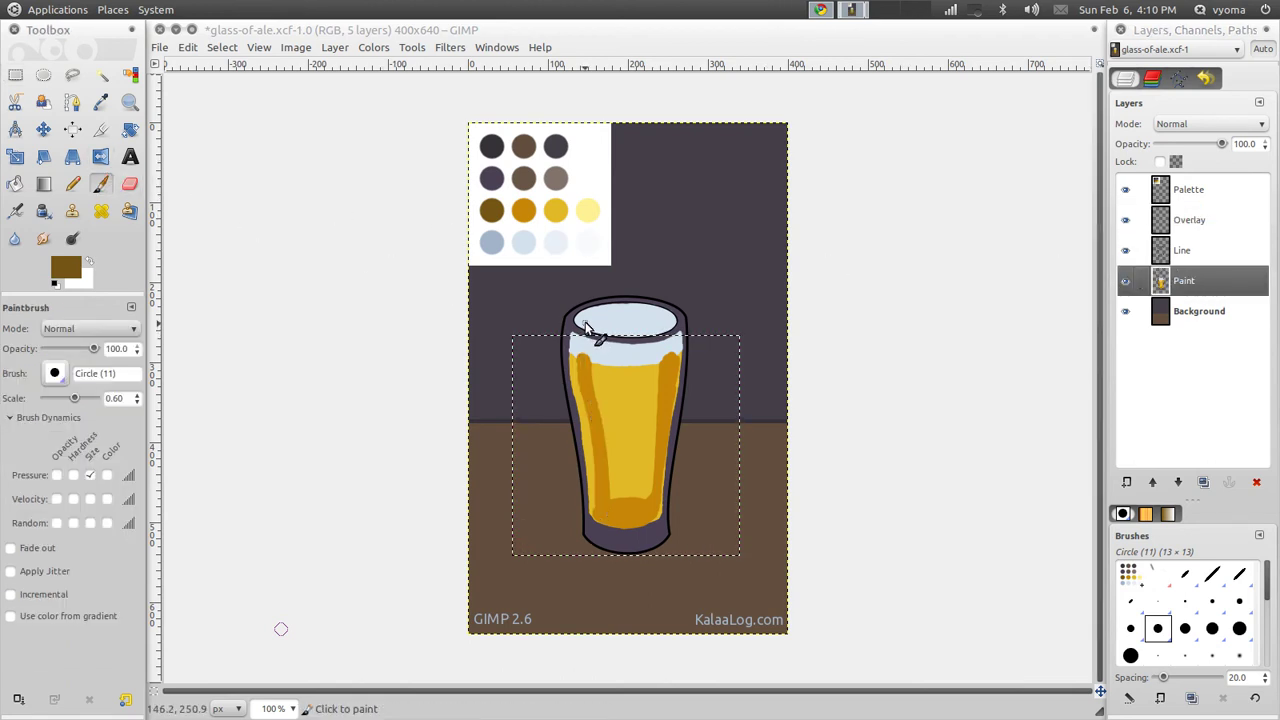
{"action": "key", "text": "ctrl+shift+a"}
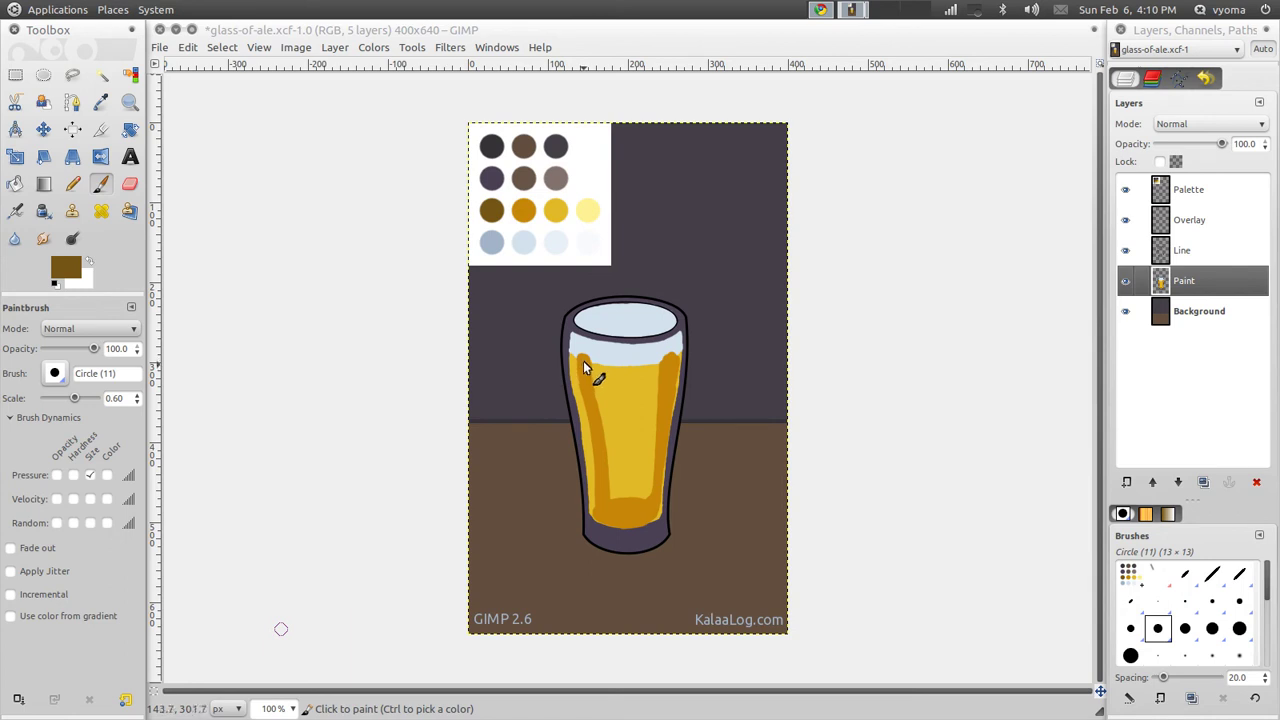
{"action": "left_click_drag", "start_coordinate": [583, 361], "coordinate": [603, 510]}
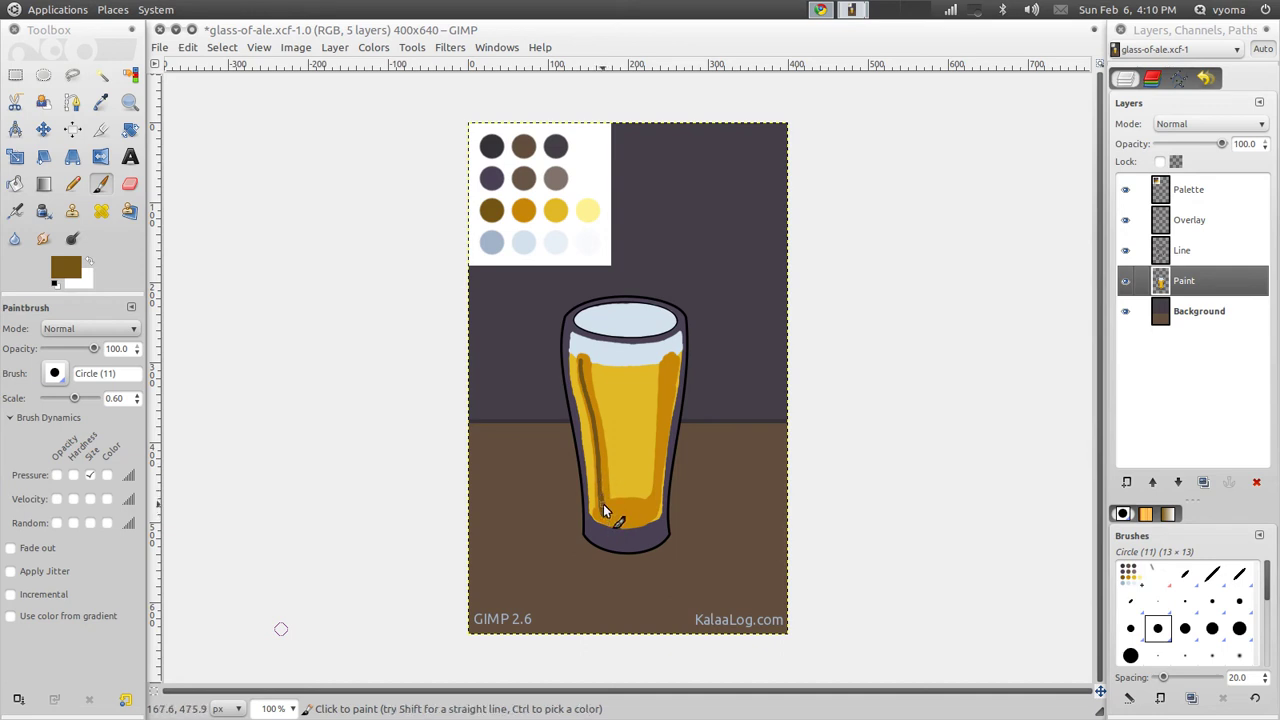
{"action": "left_click", "coordinate": [607, 517], "text": "ctrl"}
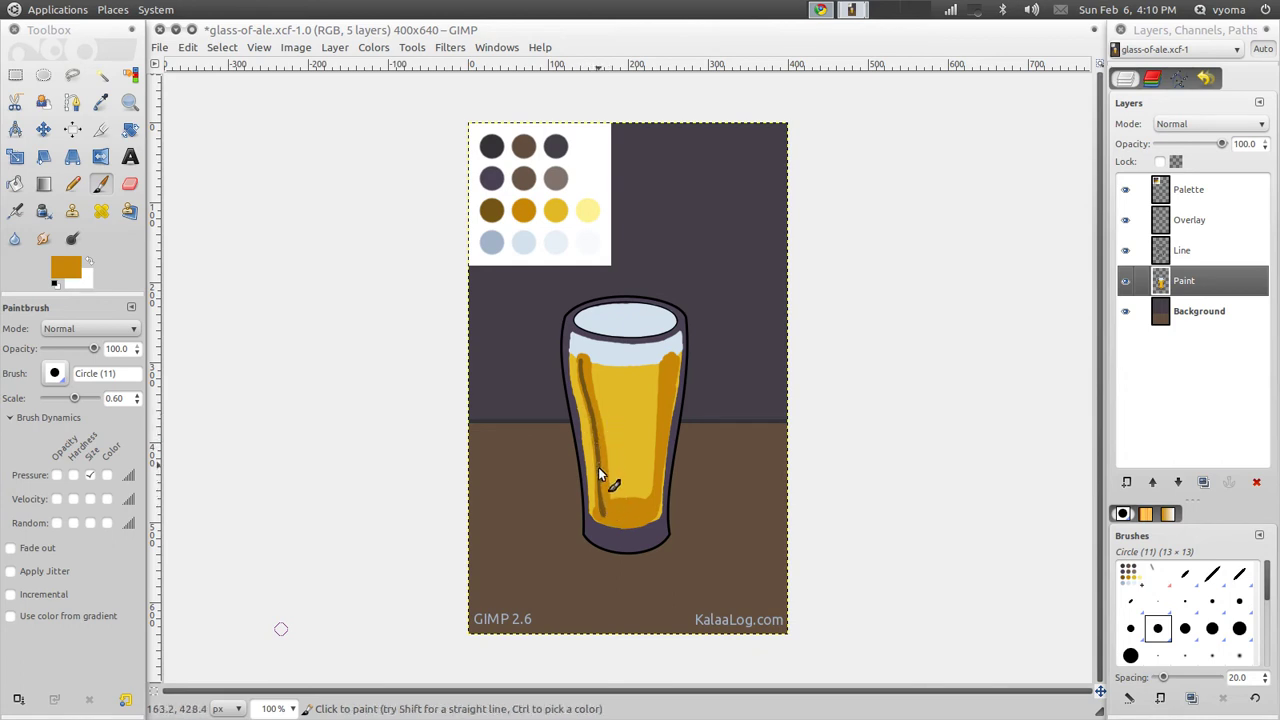
{"action": "left_click", "coordinate": [598, 465], "text": "ctrl"}
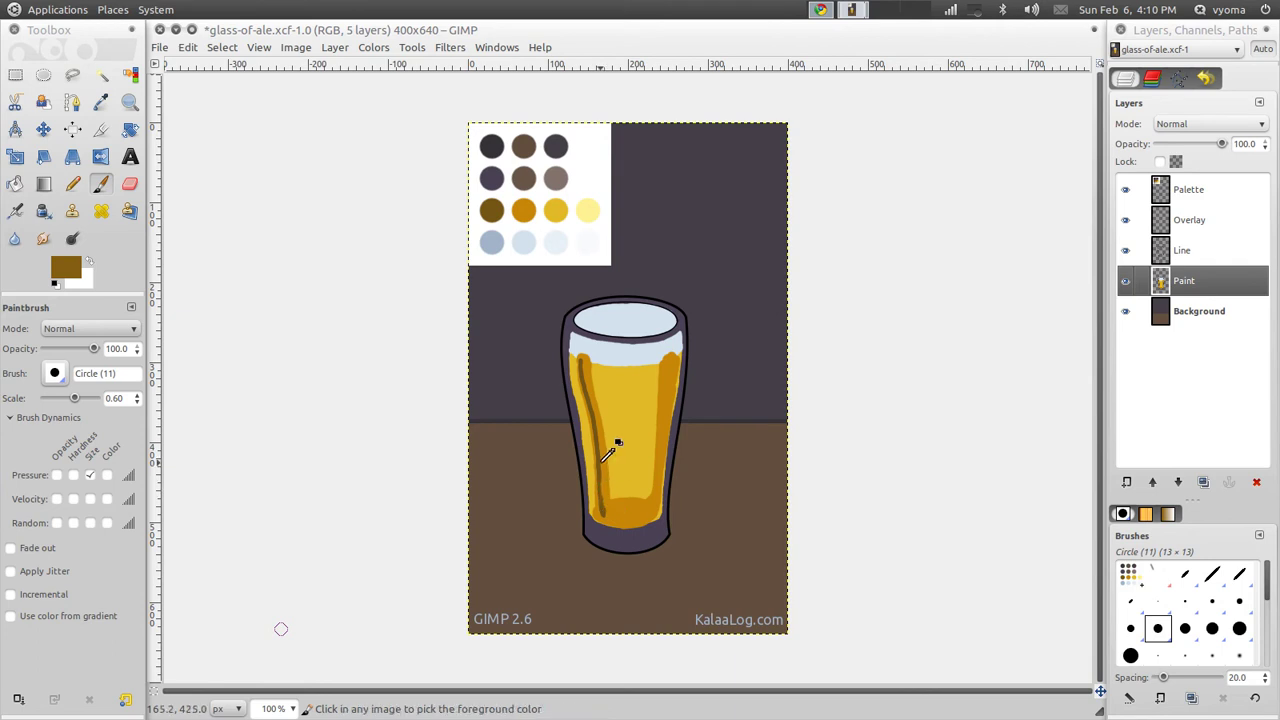
{"action": "left_click", "coordinate": [606, 449], "text": "ctrl"}
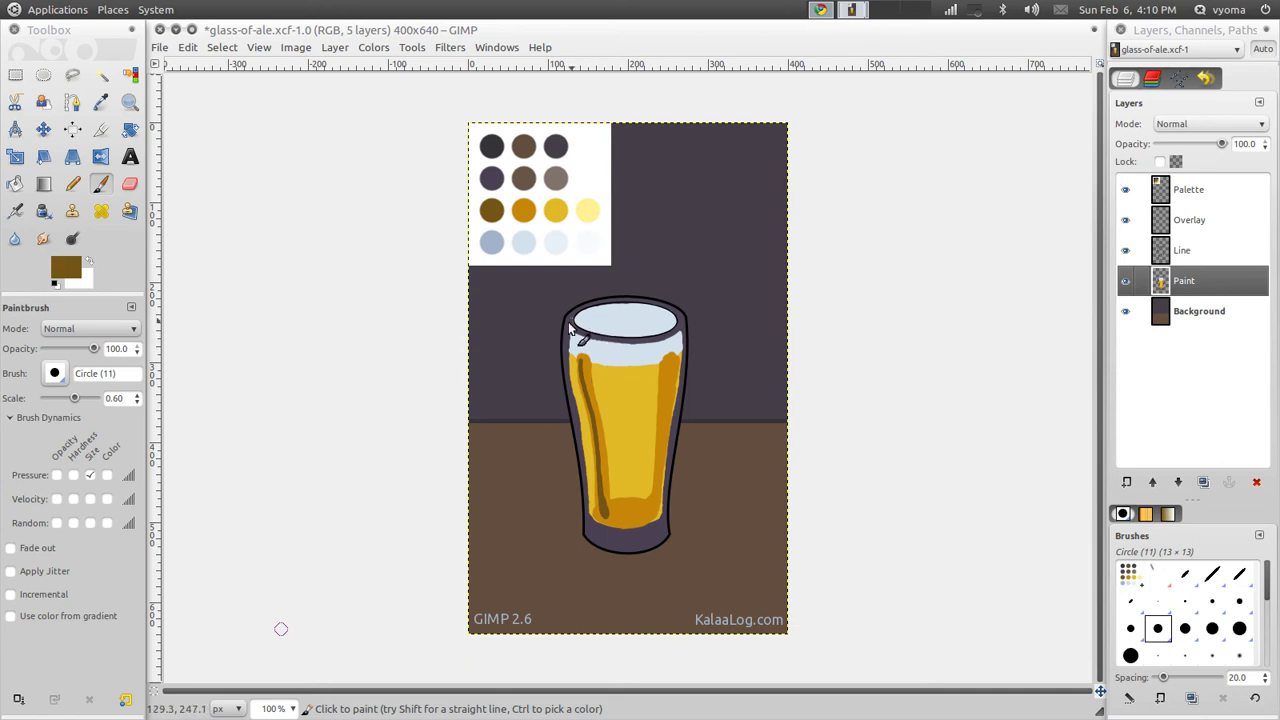
- Zoom in on the glass, thicken the dark brown left streak and hook its bottom end right
{"action": "left_click", "coordinate": [130, 102]}
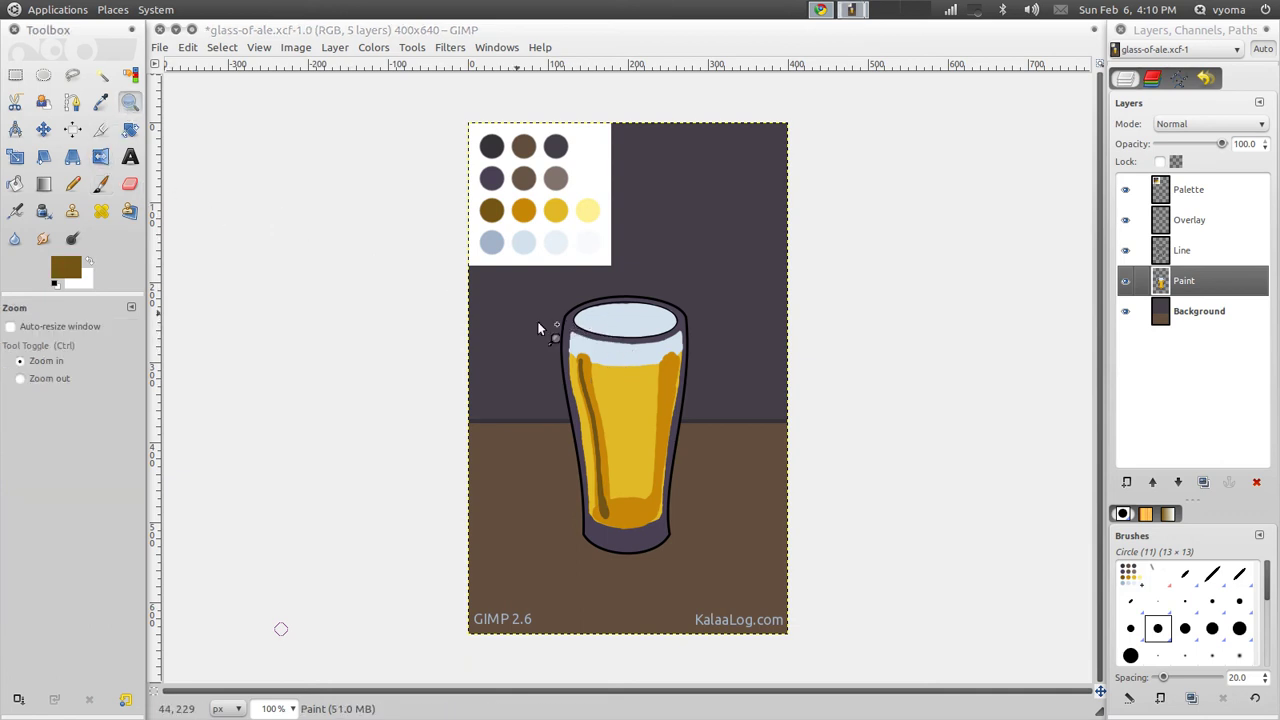
{"action": "left_click_drag", "start_coordinate": [594, 395], "coordinate": [728, 549]}
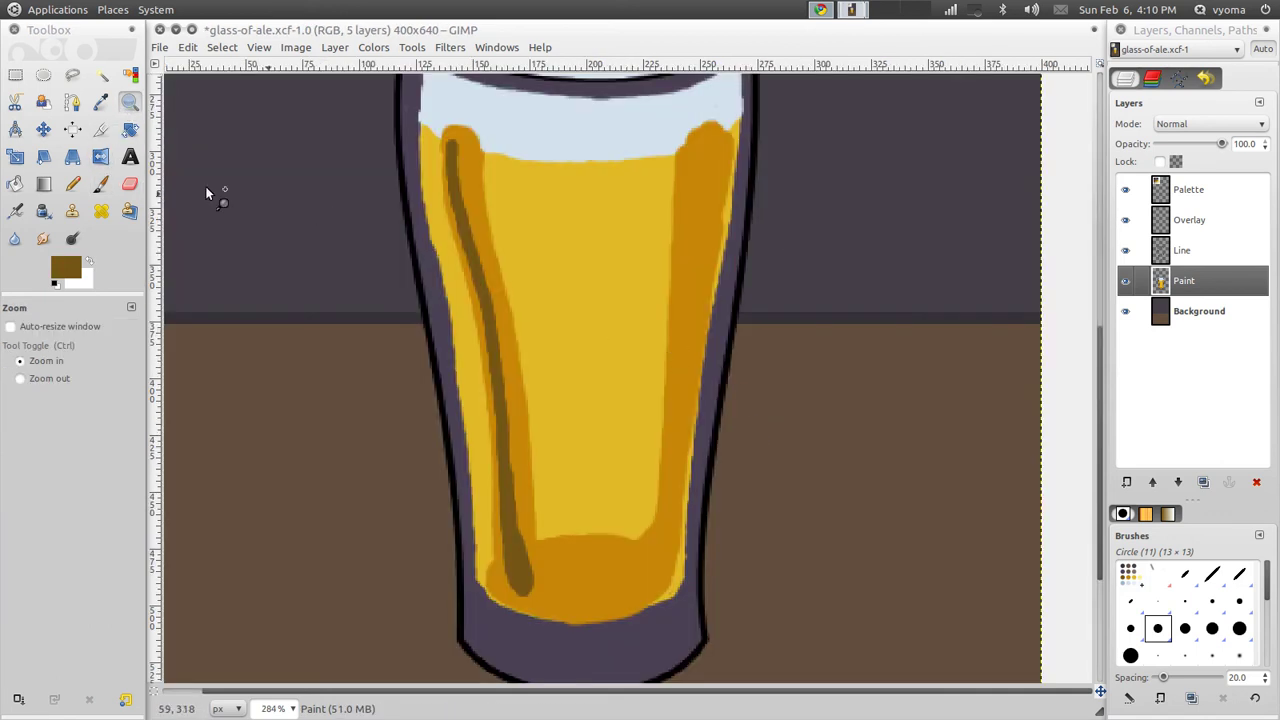
{"action": "left_click", "coordinate": [101, 186]}
{"action": "left_click", "coordinate": [482, 160], "text": "ctrl"}
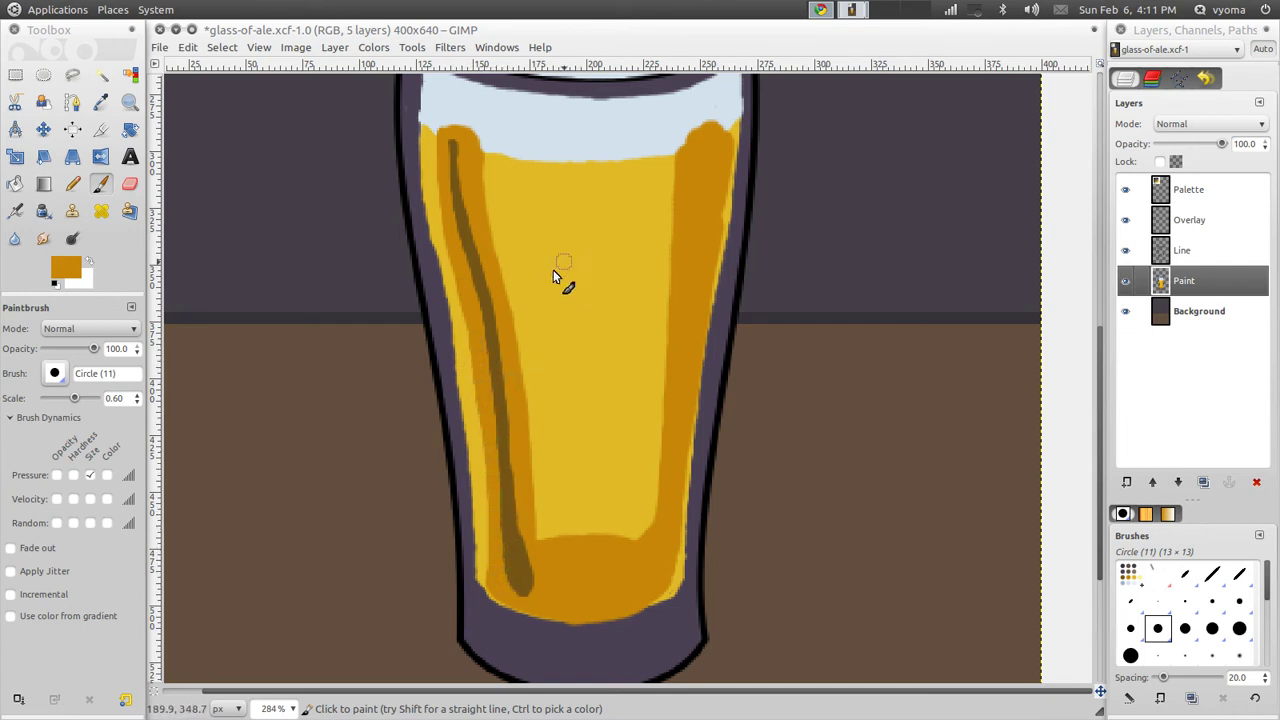
{"action": "left_click", "coordinate": [462, 190], "text": "ctrl"}
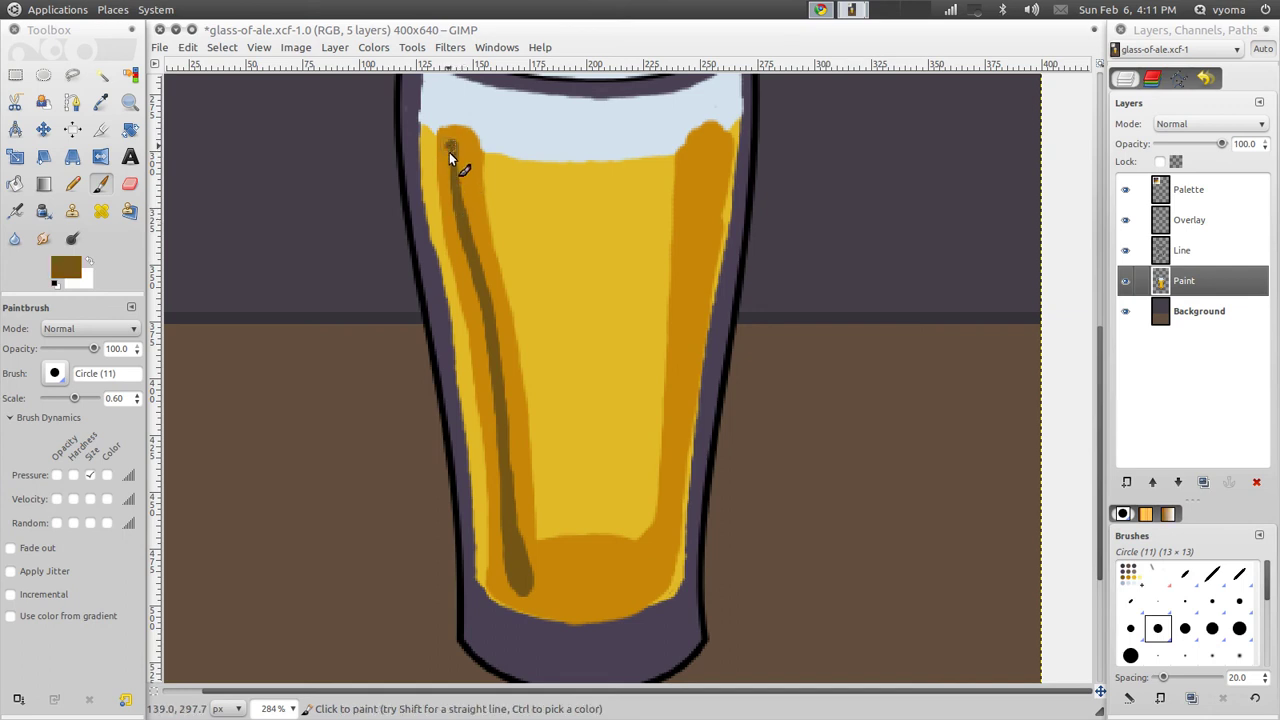
{"action": "left_click_drag", "start_coordinate": [464, 253], "coordinate": [510, 497]}
{"action": "left_click_drag", "start_coordinate": [526, 566], "coordinate": [540, 589]}
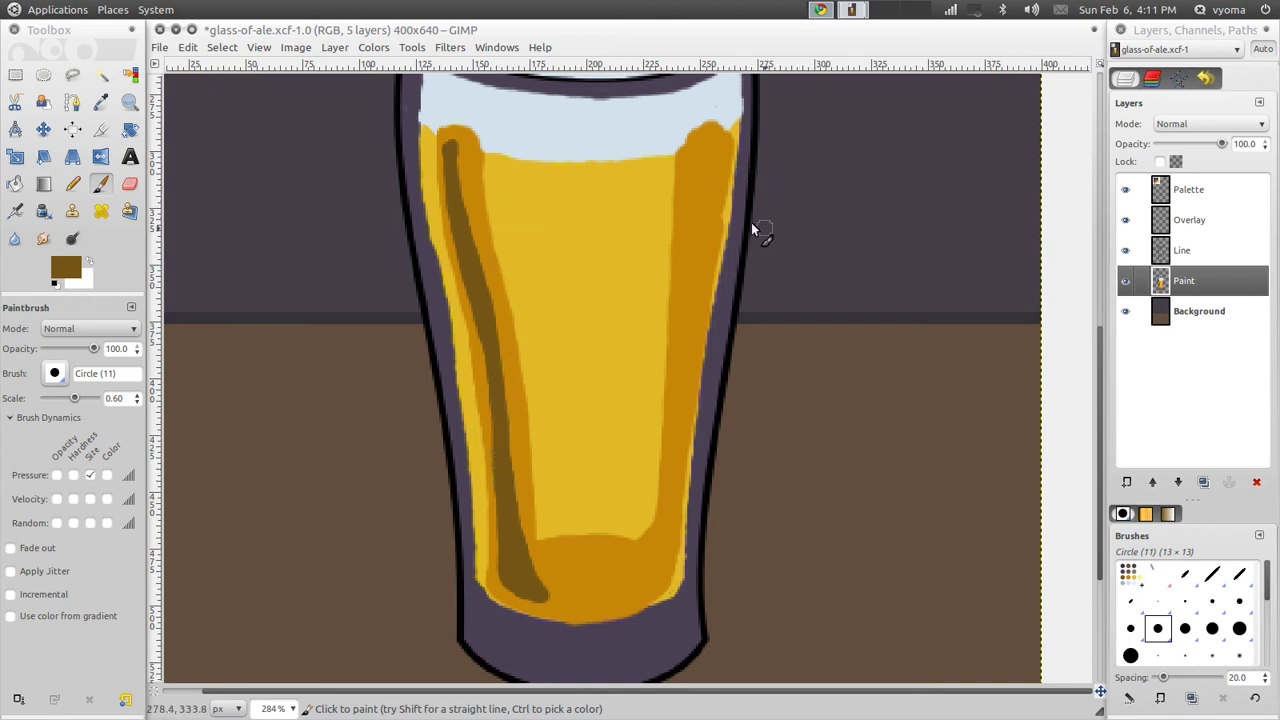
{"action": "left_click", "coordinate": [716, 212], "text": "ctrl"}
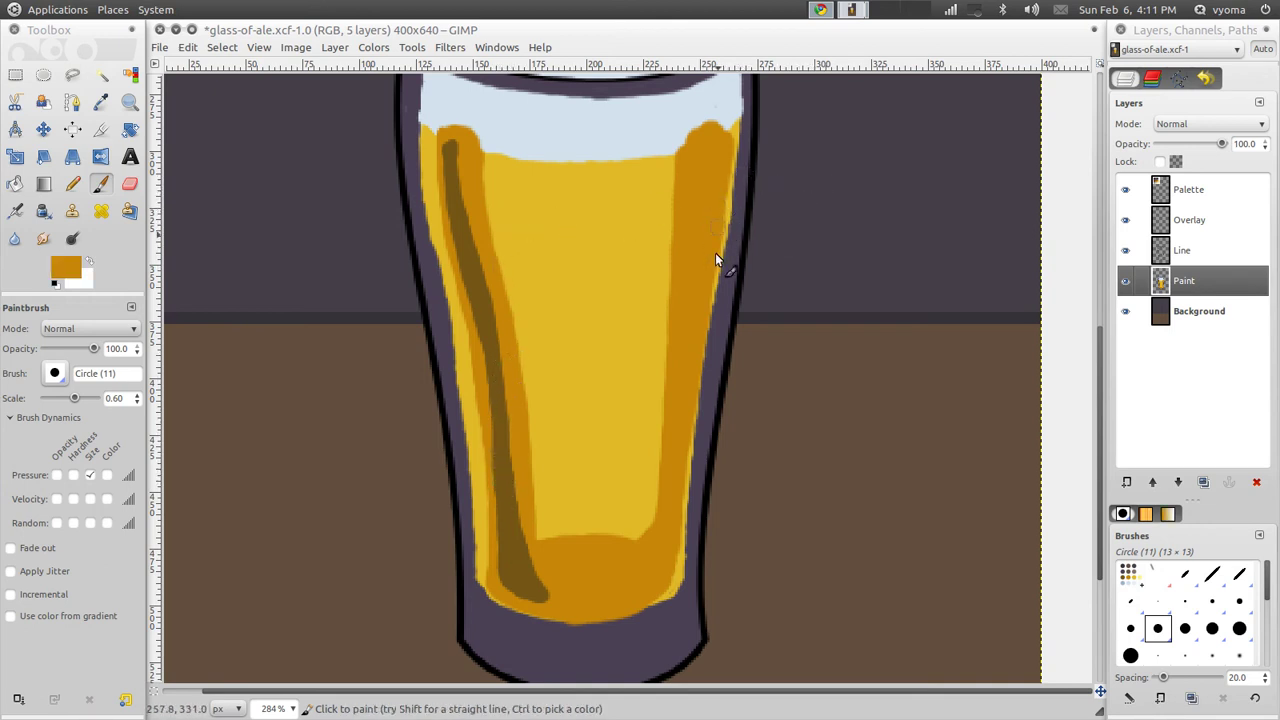
{"action": "left_click_drag", "start_coordinate": [628, 376], "coordinate": [646, 444]}
- Pick the light yellow palette swatch and return to the Paint layer
{"action": "scroll", "coordinate": [646, 444], "scroll_direction": "up", "scroll_amount": 5}
{"action": "scroll", "coordinate": [646, 444], "scroll_direction": "left", "scroll_amount": 3}
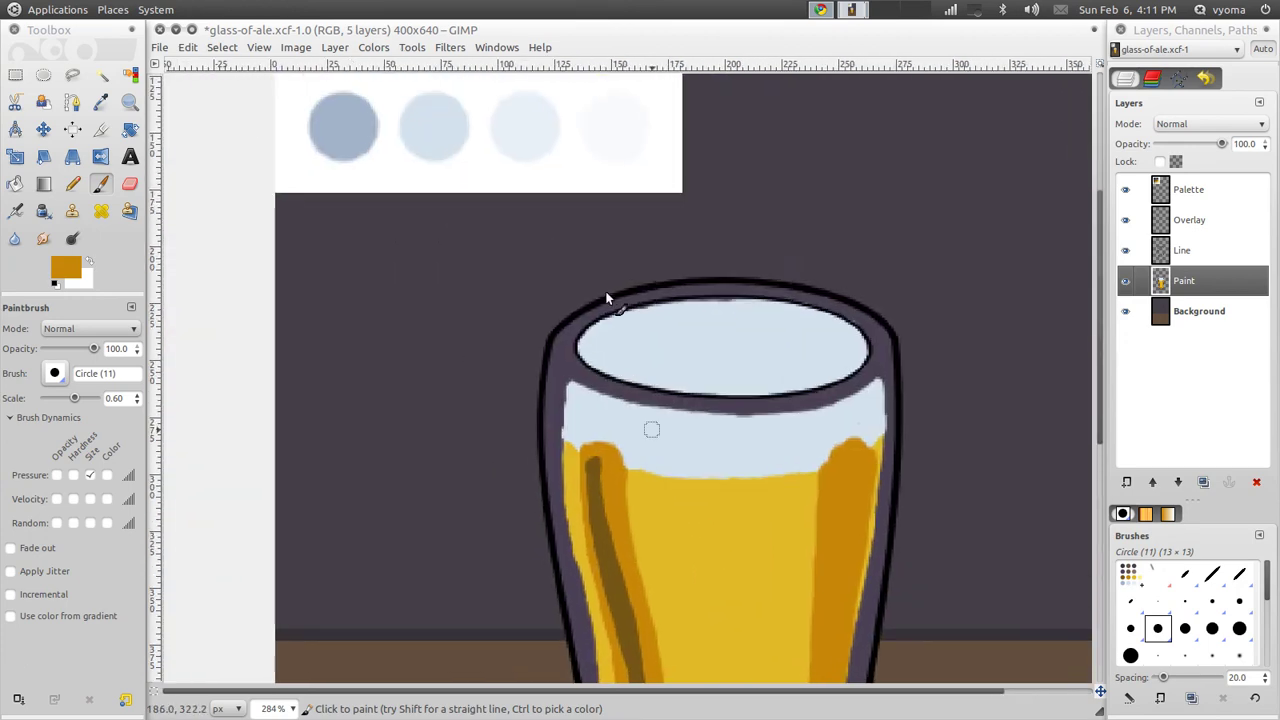
{"action": "scroll", "coordinate": [600, 410], "scroll_direction": "up", "scroll_amount": 3}
{"action": "left_click", "coordinate": [1183, 190]}
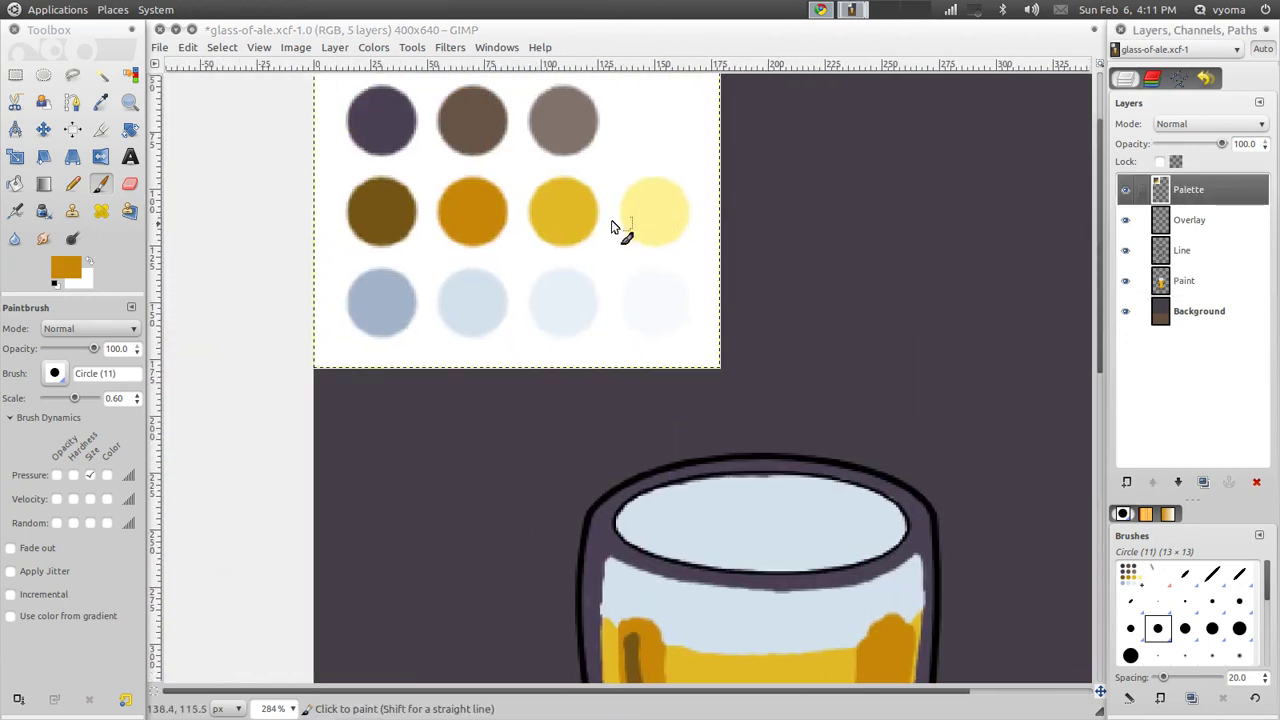
{"action": "left_click", "coordinate": [654, 212], "text": "ctrl"}
{"action": "scroll", "coordinate": [831, 394], "scroll_direction": "down", "scroll_amount": 3}
{"action": "scroll", "coordinate": [831, 394], "scroll_direction": "right", "scroll_amount": 1}
{"action": "scroll", "coordinate": [625, 221], "scroll_direction": "down", "scroll_amount": 10}
{"action": "scroll", "coordinate": [625, 221], "scroll_direction": "right", "scroll_amount": 5}
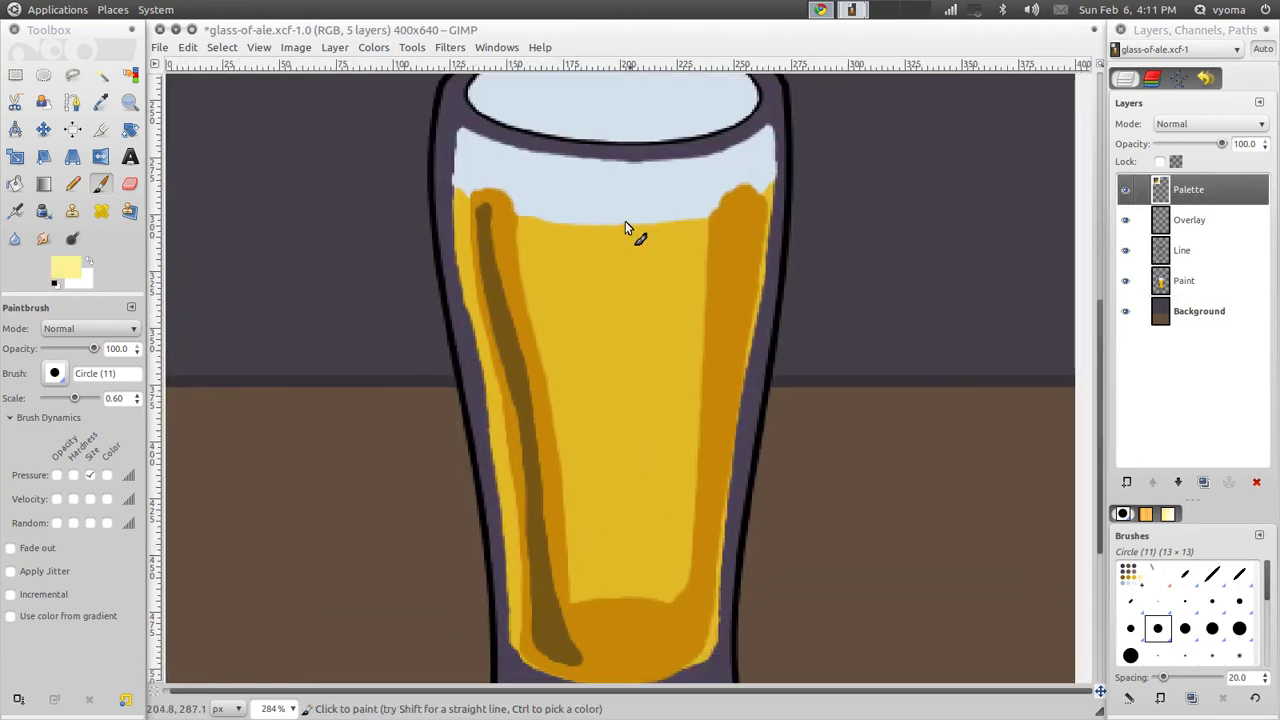
{"action": "scroll", "coordinate": [604, 286], "scroll_direction": "down", "scroll_amount": 1}
{"action": "scroll", "coordinate": [600, 222], "scroll_direction": "down", "scroll_amount": 1}
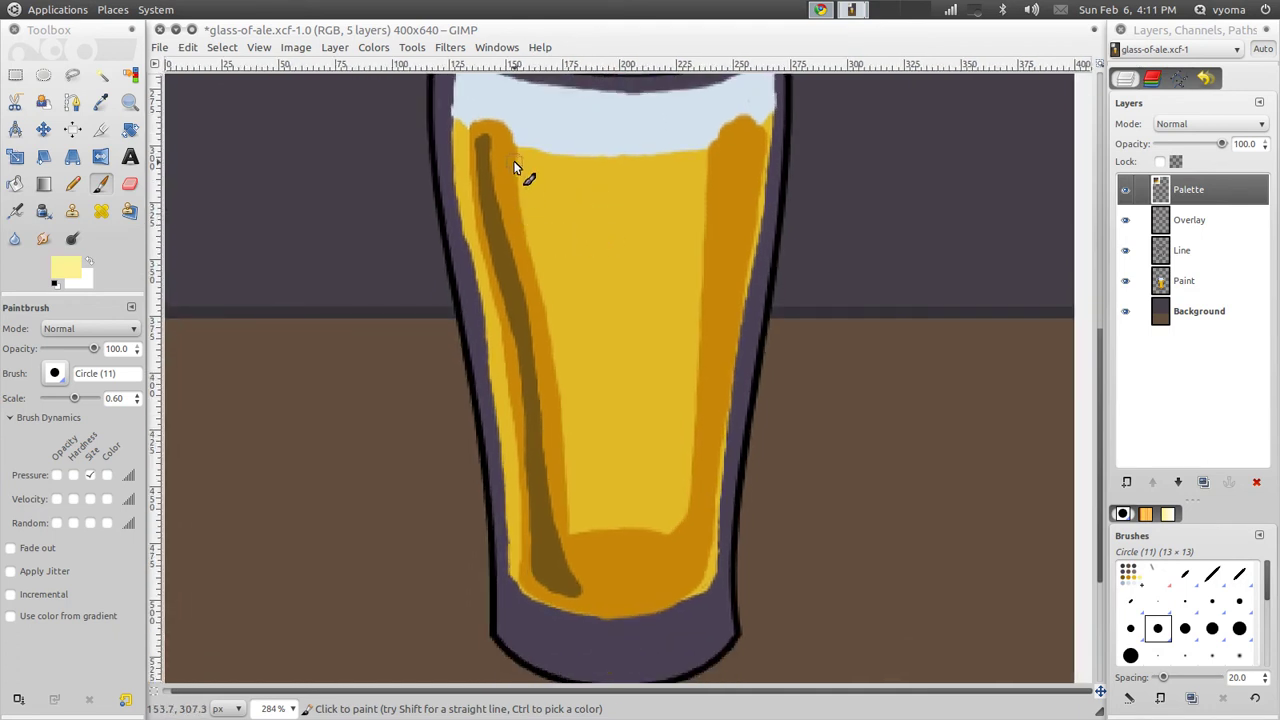
{"action": "left_click", "coordinate": [1191, 281]}
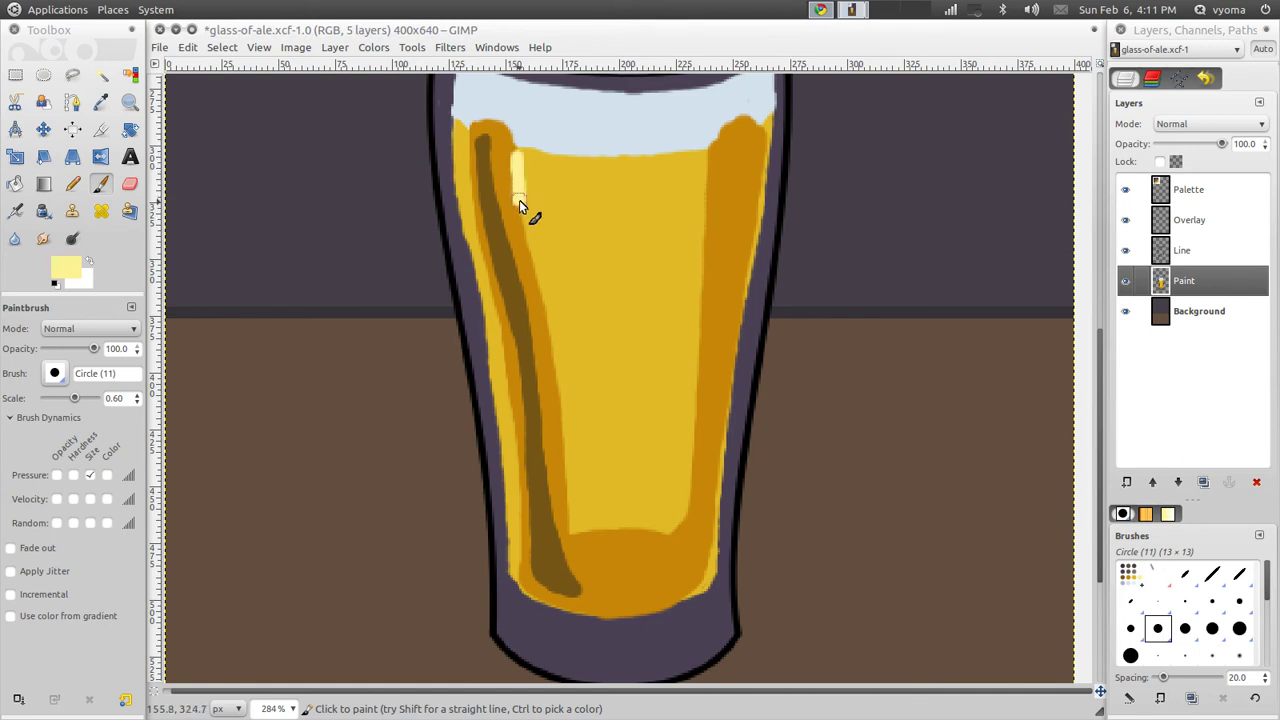
- Brush pale yellow highlight strokes down the ale's left-centre
{"action": "left_click_drag", "start_coordinate": [517, 155], "coordinate": [553, 363]}
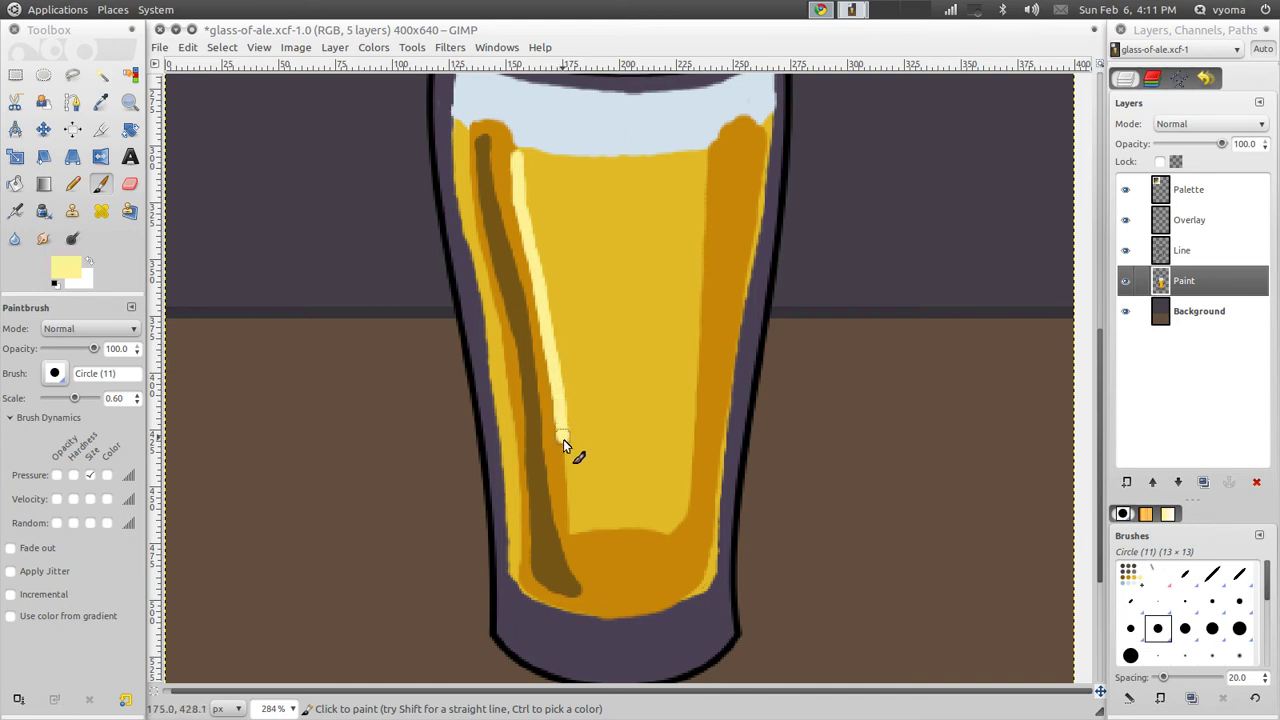
{"action": "left_click_drag", "start_coordinate": [565, 478], "coordinate": [569, 514]}
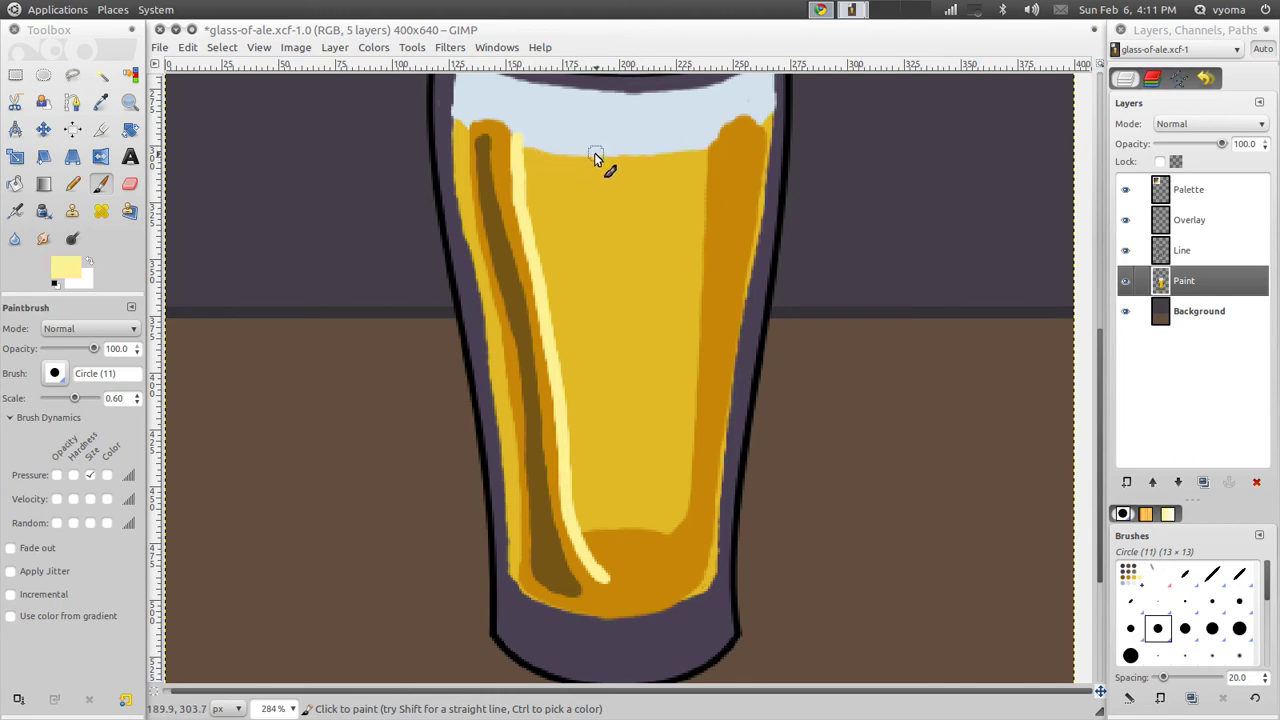
{"action": "left_click_drag", "start_coordinate": [585, 196], "coordinate": [580, 288]}
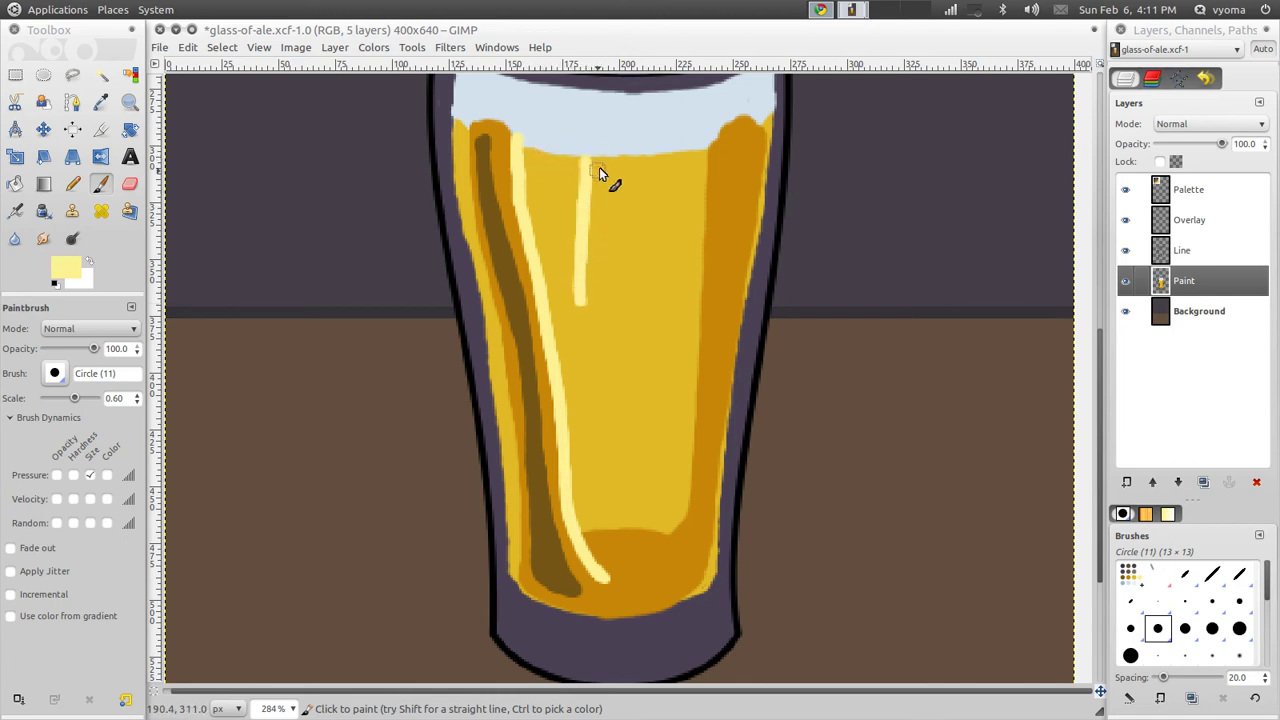
{"action": "left_click_drag", "start_coordinate": [597, 158], "coordinate": [593, 271]}
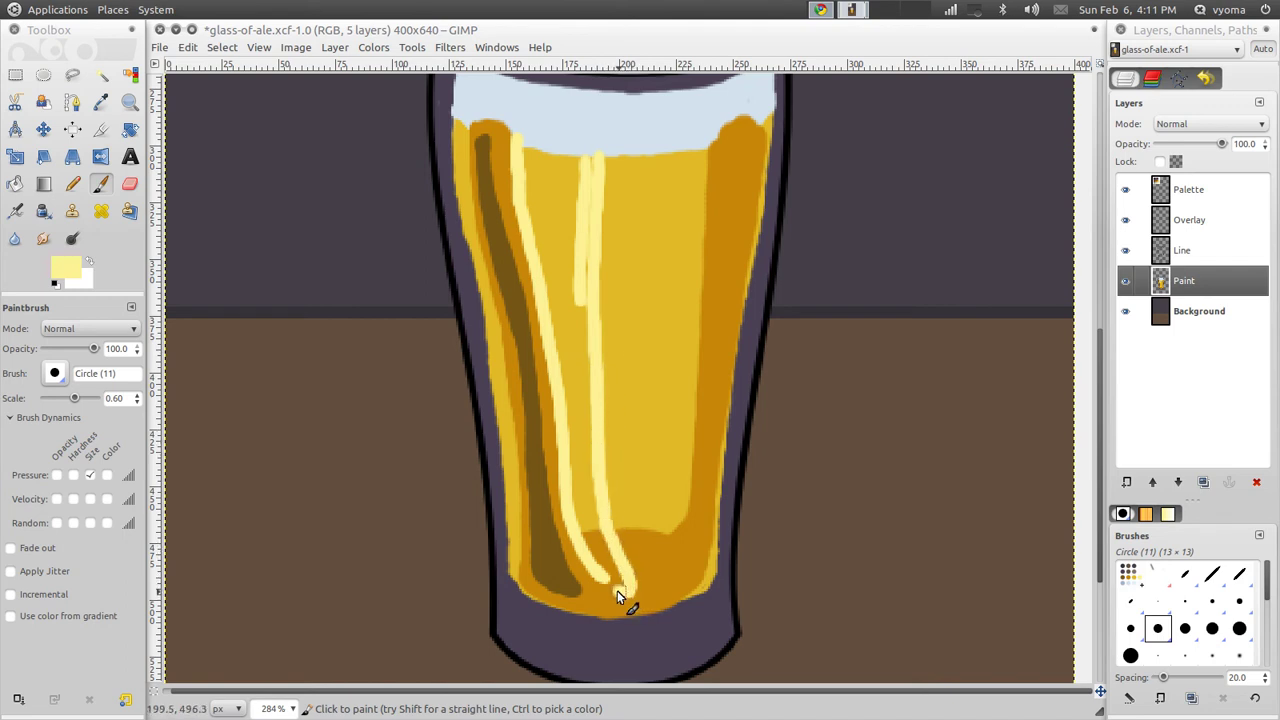
{"action": "left_click_drag", "start_coordinate": [573, 543], "coordinate": [568, 521]}
- Cover the dark stripe's bottom with amber, then extend and widen the pale yellow stripe
{"action": "left_click", "coordinate": [556, 468], "text": "ctrl"}
{"action": "left_click_drag", "start_coordinate": [555, 500], "coordinate": [565, 546]}
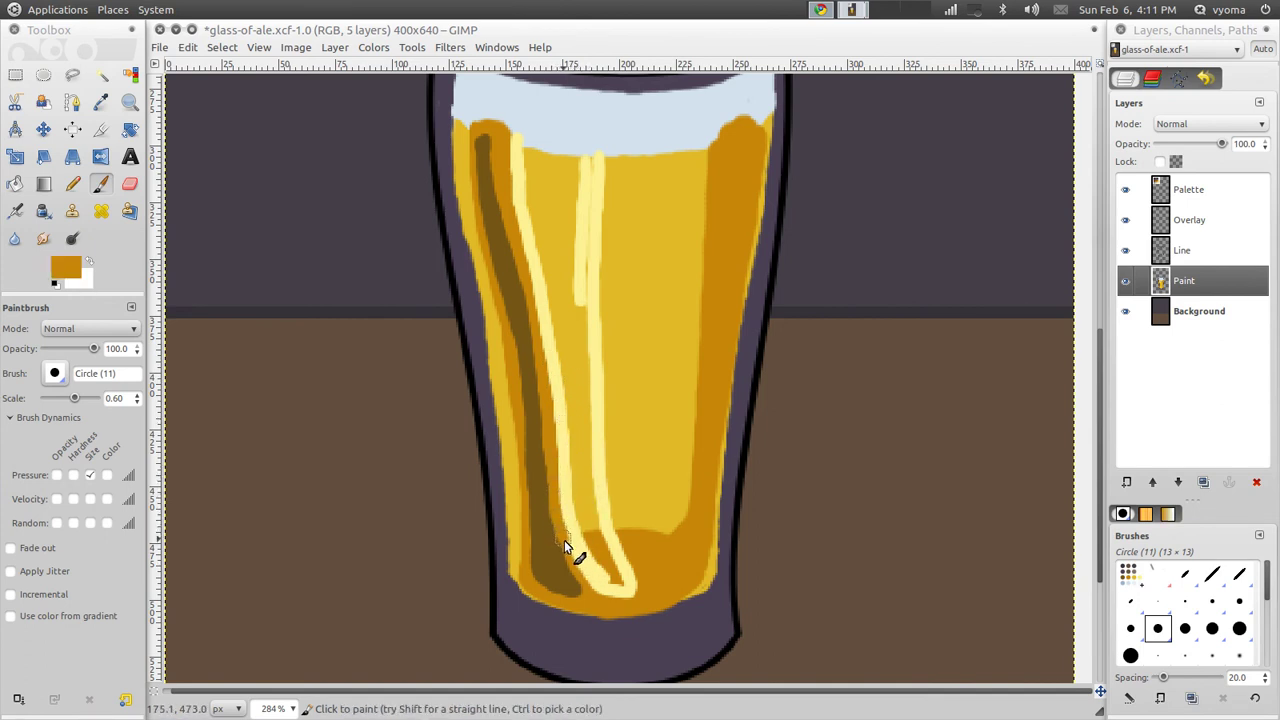
{"action": "left_click", "coordinate": [592, 245], "text": "ctrl"}
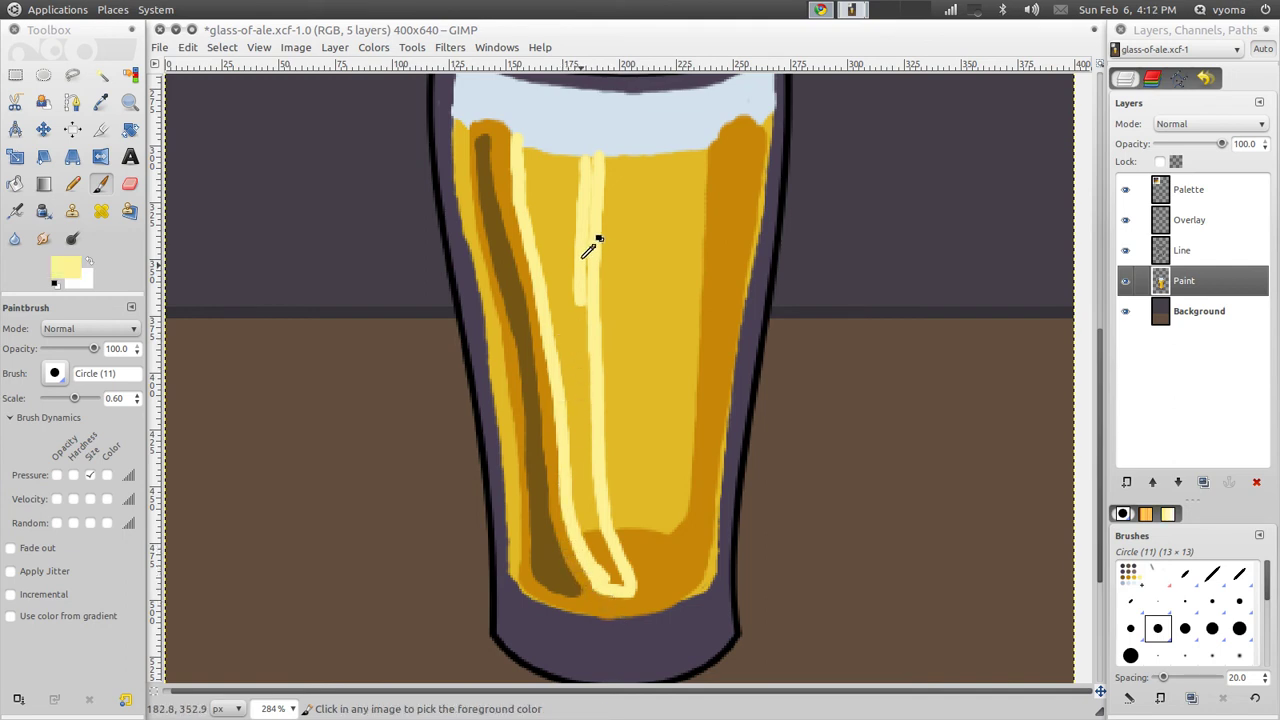
{"action": "mouse_move", "coordinate": [573, 310]}
{"action": "left_mouse_down"}
{"action": "mouse_move", "coordinate": [608, 565]}
{"action": "mouse_move", "coordinate": [591, 532]}
{"action": "mouse_move", "coordinate": [617, 578]}
{"action": "mouse_move", "coordinate": [578, 515]}
{"action": "left_mouse_up"}
{"action": "left_click_drag", "start_coordinate": [567, 444], "coordinate": [570, 356]}
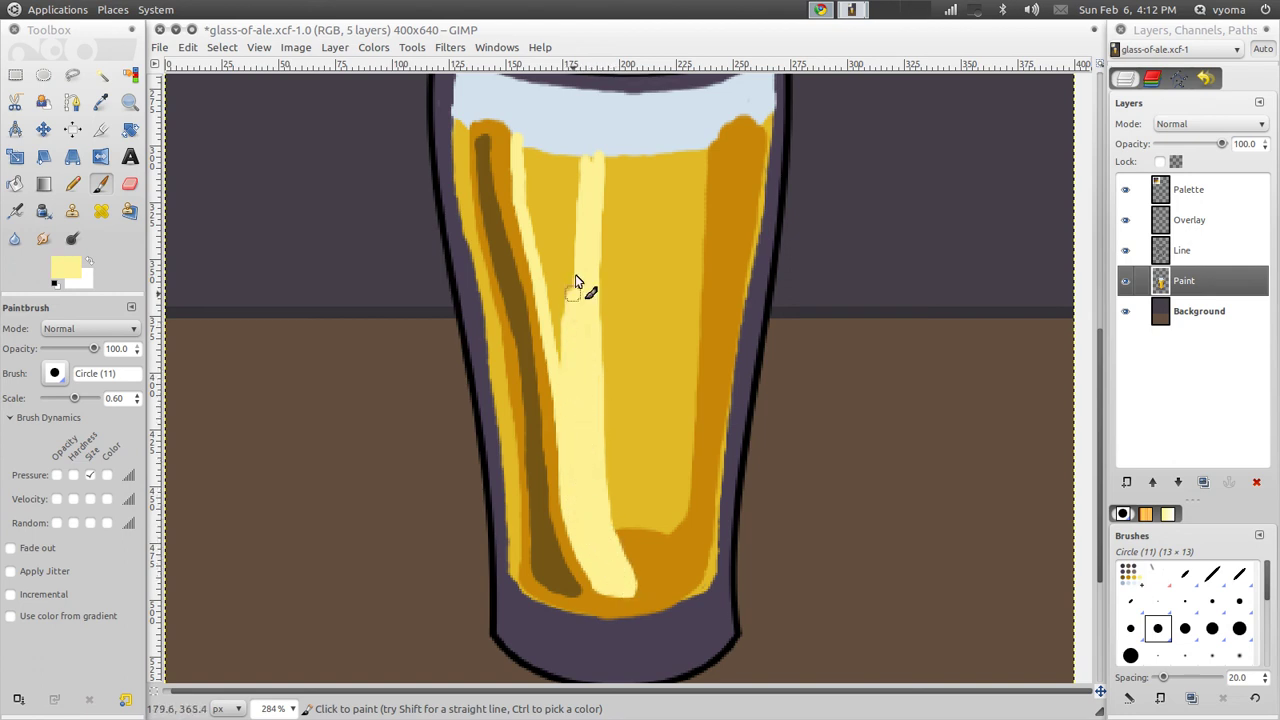
{"action": "mouse_move", "coordinate": [577, 161]}
{"action": "left_mouse_down"}
{"action": "mouse_move", "coordinate": [551, 280]}
{"action": "mouse_move", "coordinate": [536, 197]}
{"action": "mouse_move", "coordinate": [563, 166]}
{"action": "mouse_move", "coordinate": [571, 183]}
{"action": "mouse_move", "coordinate": [590, 162]}
{"action": "left_mouse_up"}
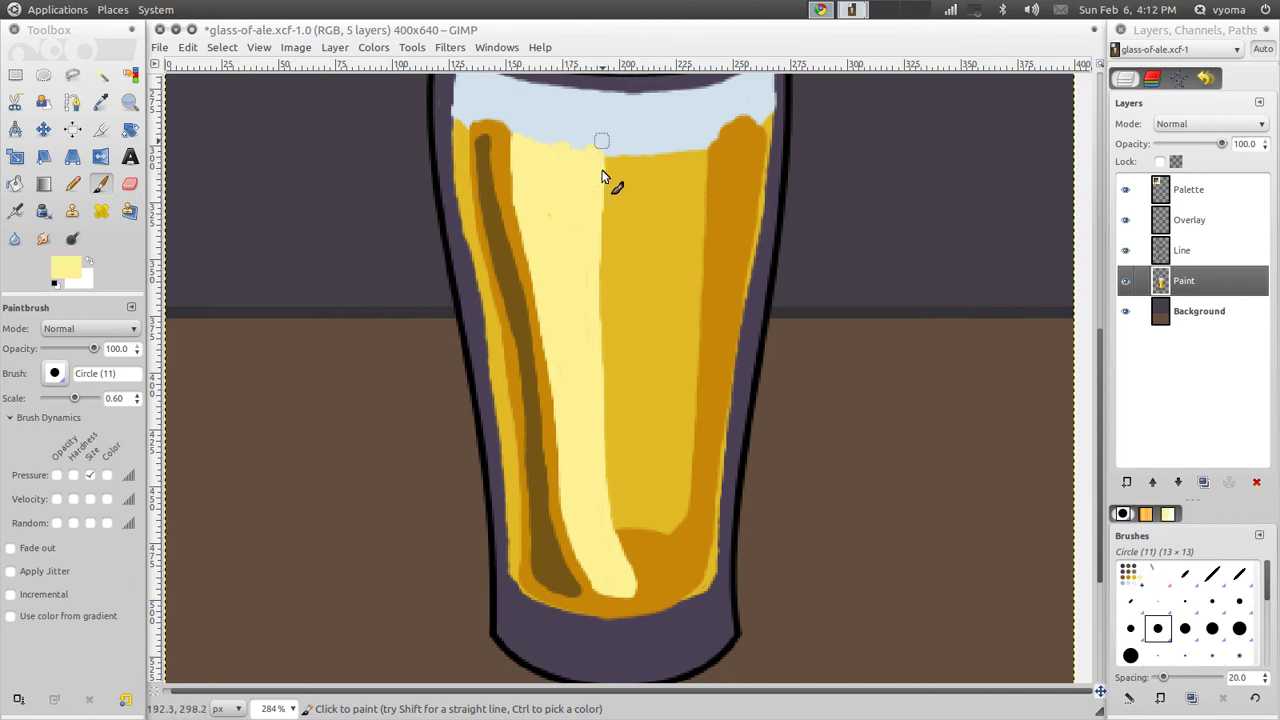
- Pick the blue-grey palette swatch and dab it onto the foam band's left edge
{"action": "scroll", "coordinate": [545, 280], "scroll_direction": "up", "scroll_amount": 2}
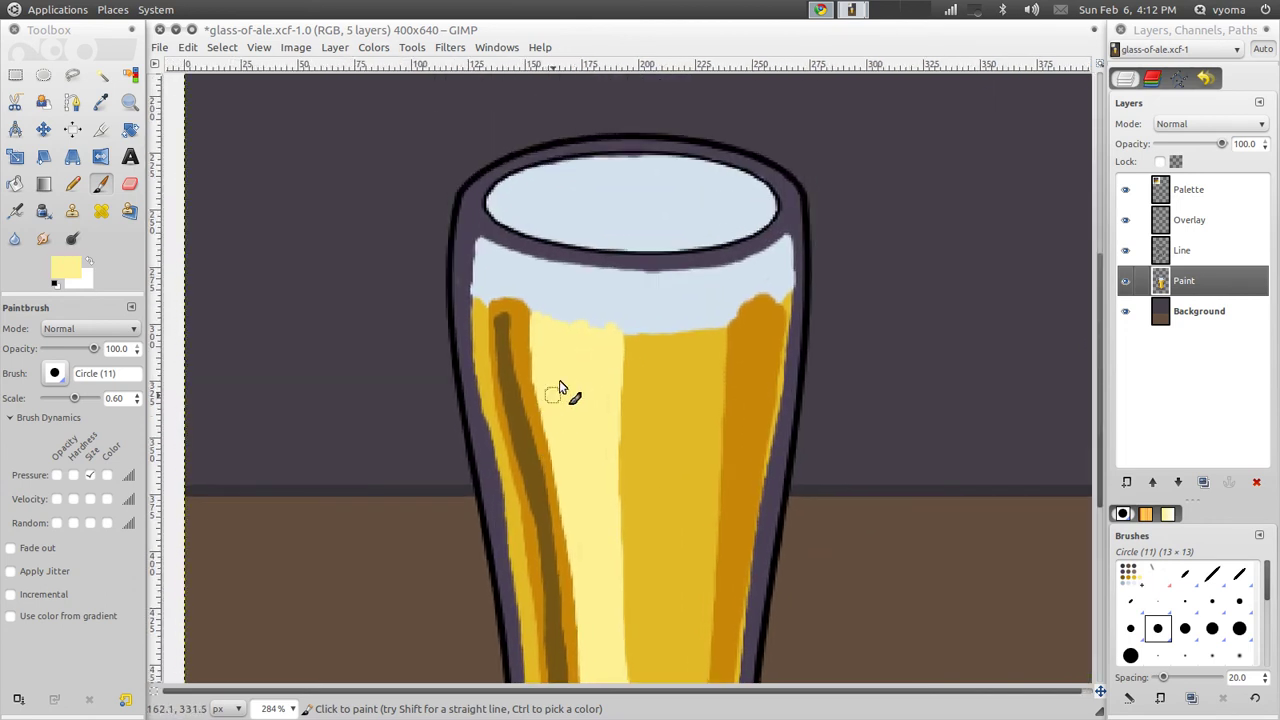
{"action": "scroll", "coordinate": [560, 390], "scroll_direction": "up", "scroll_amount": 2}
{"action": "scroll", "coordinate": [557, 289], "scroll_direction": "up", "scroll_amount": 2}
{"action": "scroll", "coordinate": [484, 203], "scroll_direction": "up", "scroll_amount": 3}
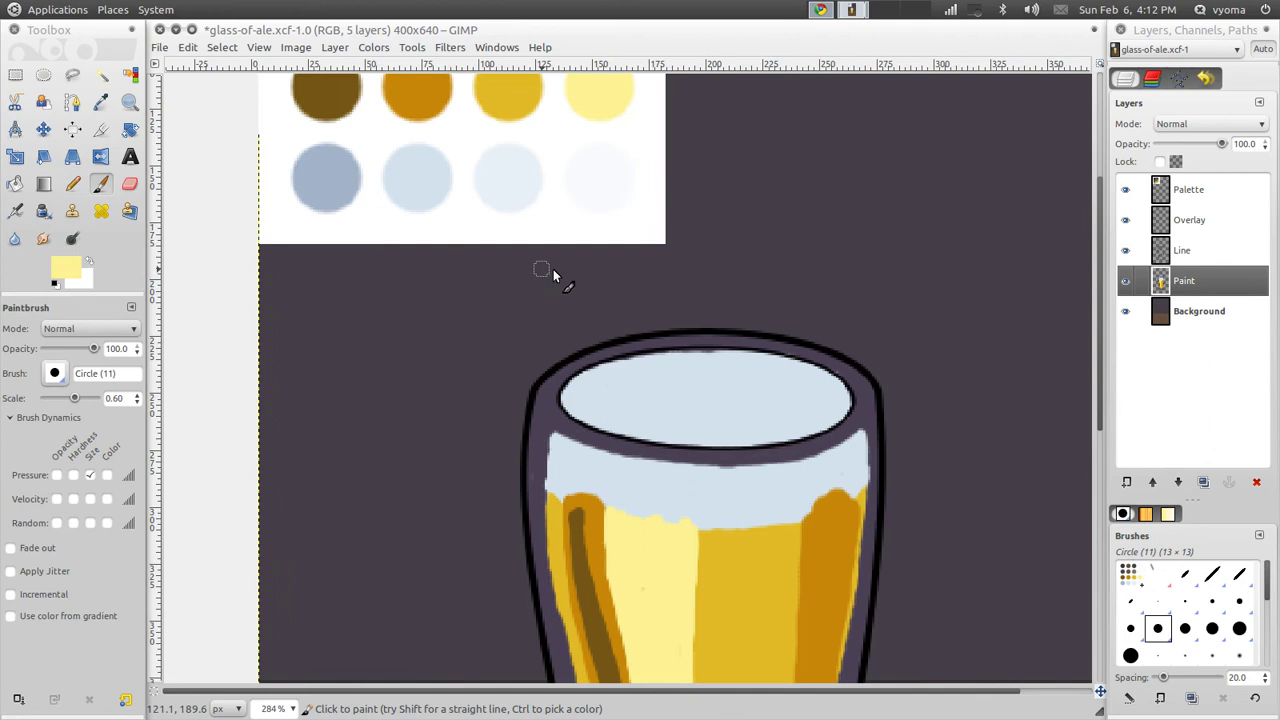
{"action": "left_click", "coordinate": [340, 165], "text": "ctrl"}
{"action": "left_click", "coordinate": [1205, 186]}
{"action": "left_click", "coordinate": [340, 172], "text": "ctrl"}
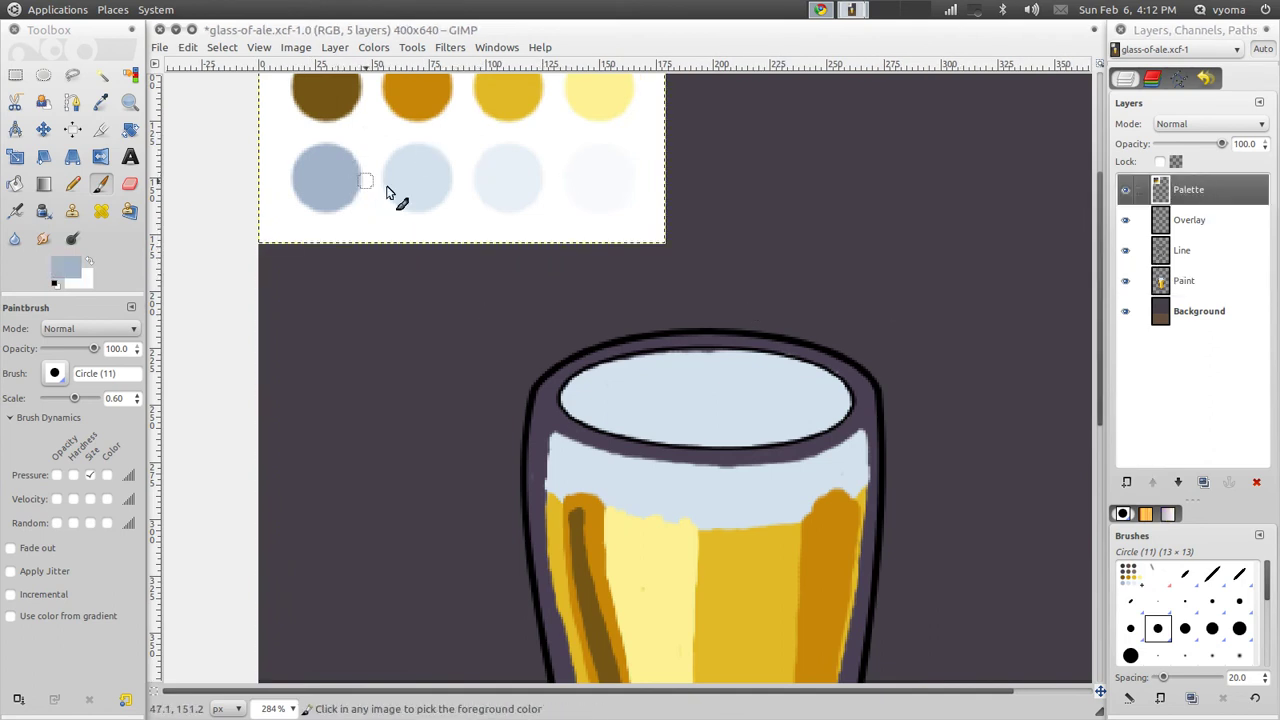
{"action": "left_click", "coordinate": [1122, 293]}
{"action": "scroll", "coordinate": [749, 263], "scroll_direction": "down", "scroll_amount": 2}
{"action": "scroll", "coordinate": [586, 300], "scroll_direction": "down", "scroll_amount": 1}
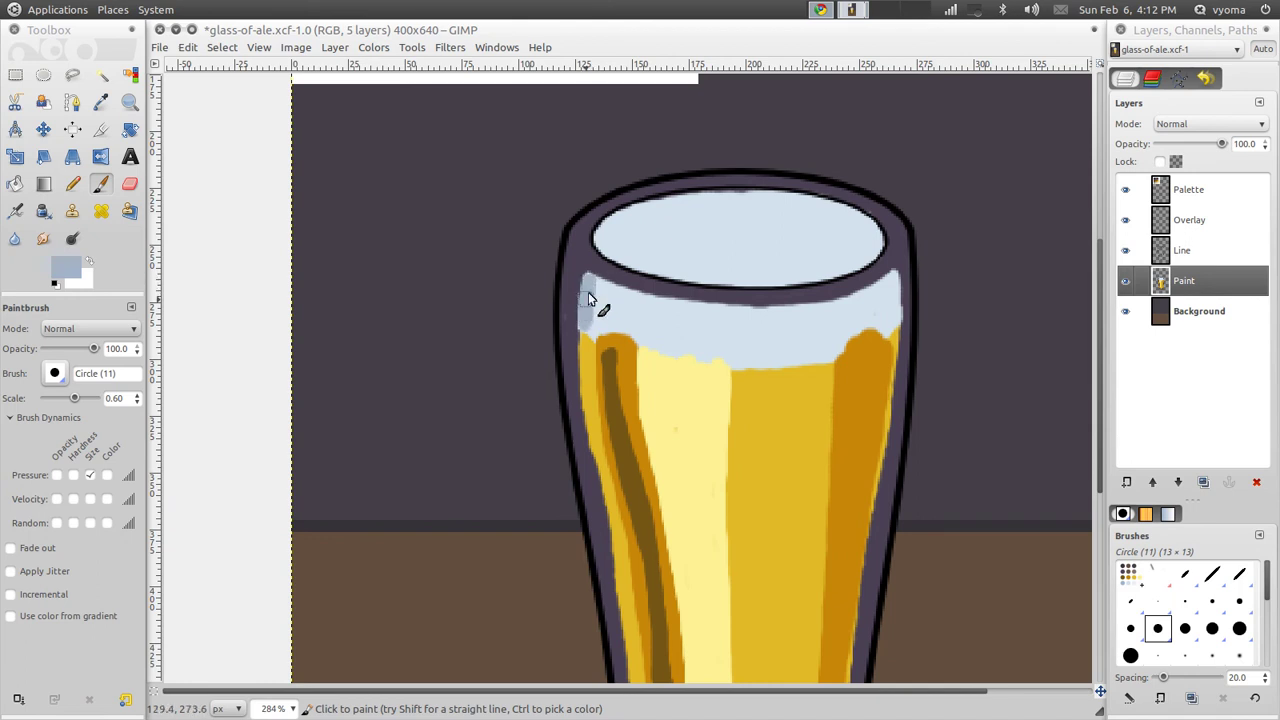
{"action": "left_click", "coordinate": [604, 348]}
- Shade the foam's upper-left blue-grey and smooth its lower edge against the ale in pale blue
{"action": "left_click", "coordinate": [568, 295], "text": "ctrl"}
{"action": "left_click", "coordinate": [598, 300], "text": "ctrl"}
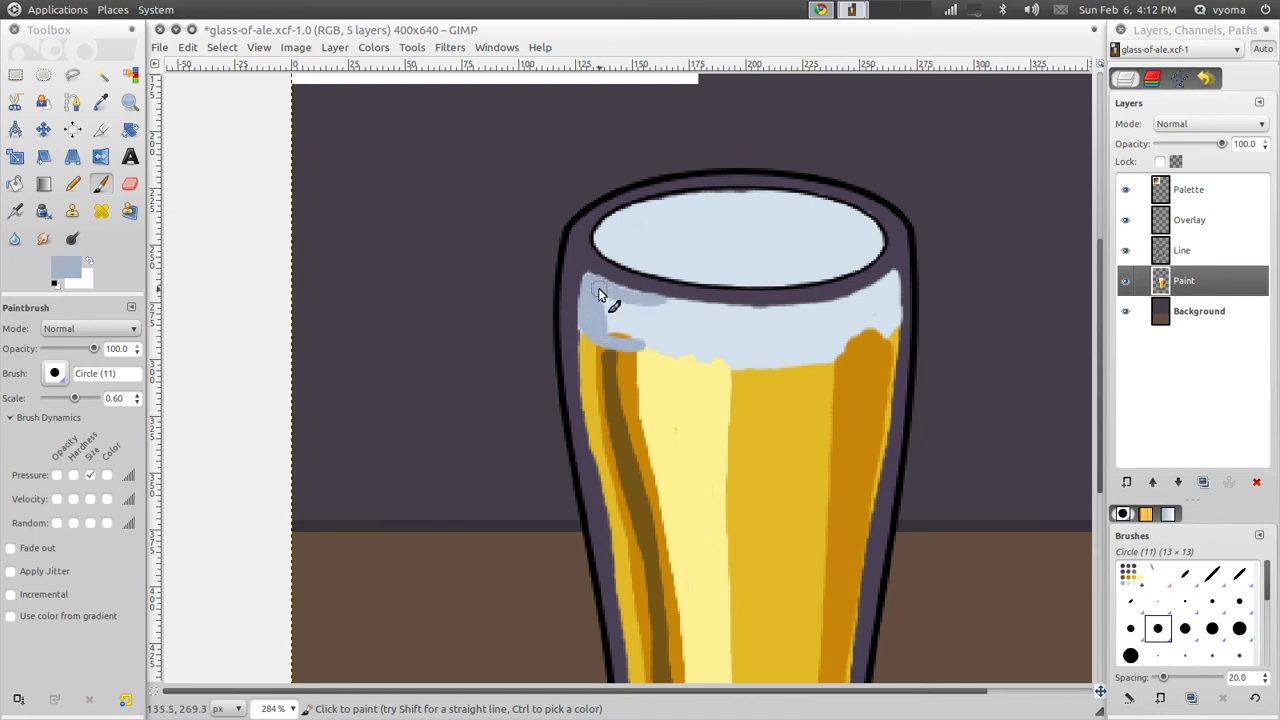
{"action": "mouse_move", "coordinate": [598, 292]}
{"action": "left_mouse_down"}
{"action": "mouse_move", "coordinate": [648, 317]}
{"action": "mouse_move", "coordinate": [643, 351]}
{"action": "mouse_move", "coordinate": [648, 306]}
{"action": "left_mouse_up"}
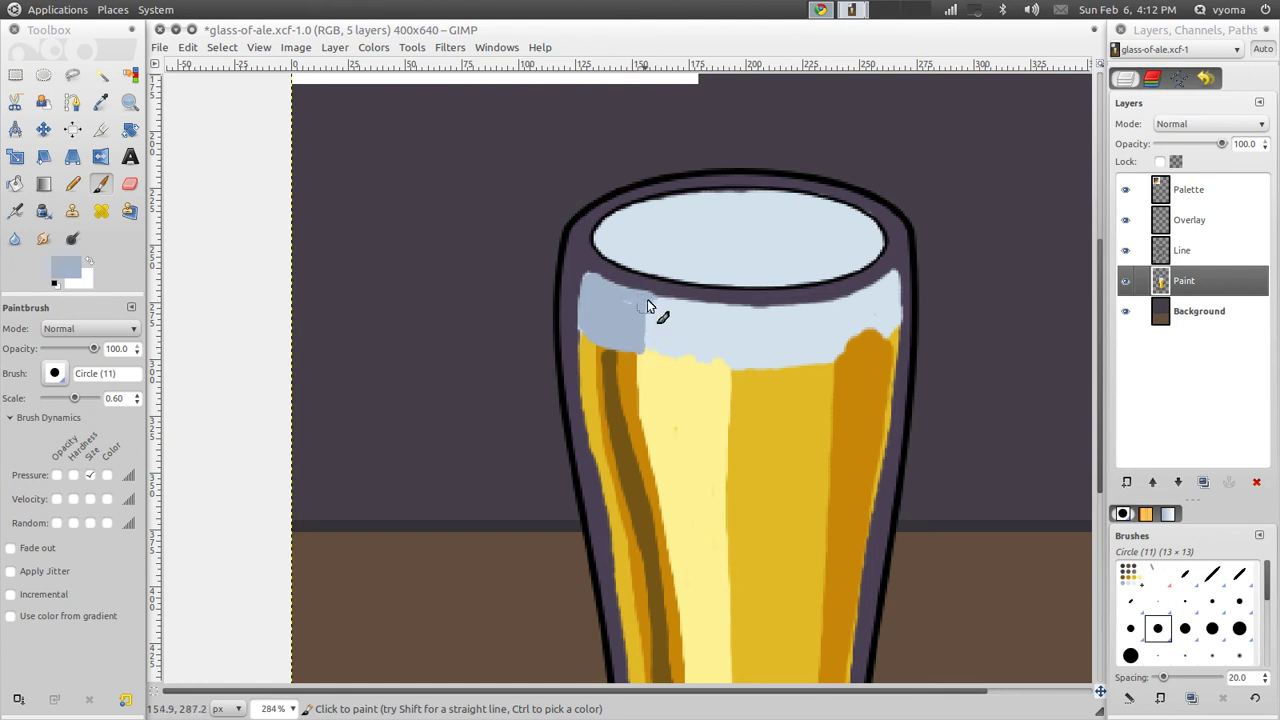
{"action": "left_click", "coordinate": [662, 290], "text": "ctrl"}
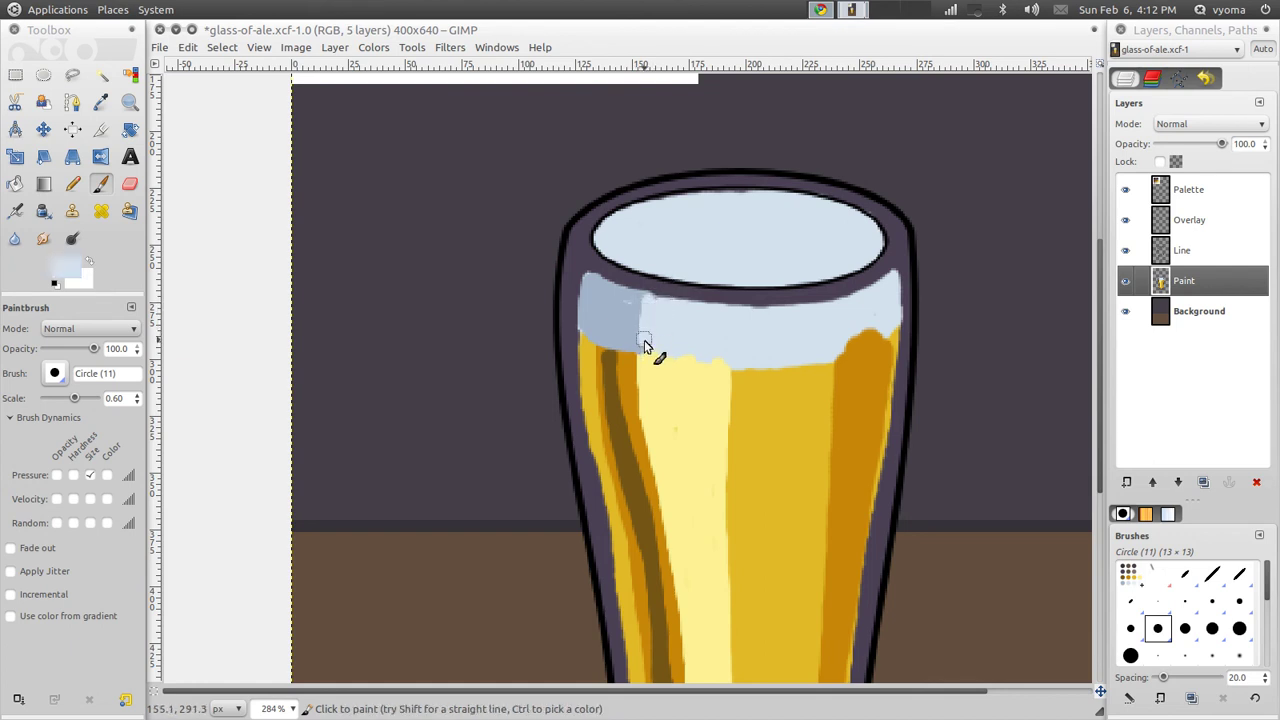
{"action": "mouse_move", "coordinate": [648, 337]}
{"action": "left_mouse_down"}
{"action": "mouse_move", "coordinate": [651, 357]}
{"action": "mouse_move", "coordinate": [713, 360]}
{"action": "left_mouse_up"}
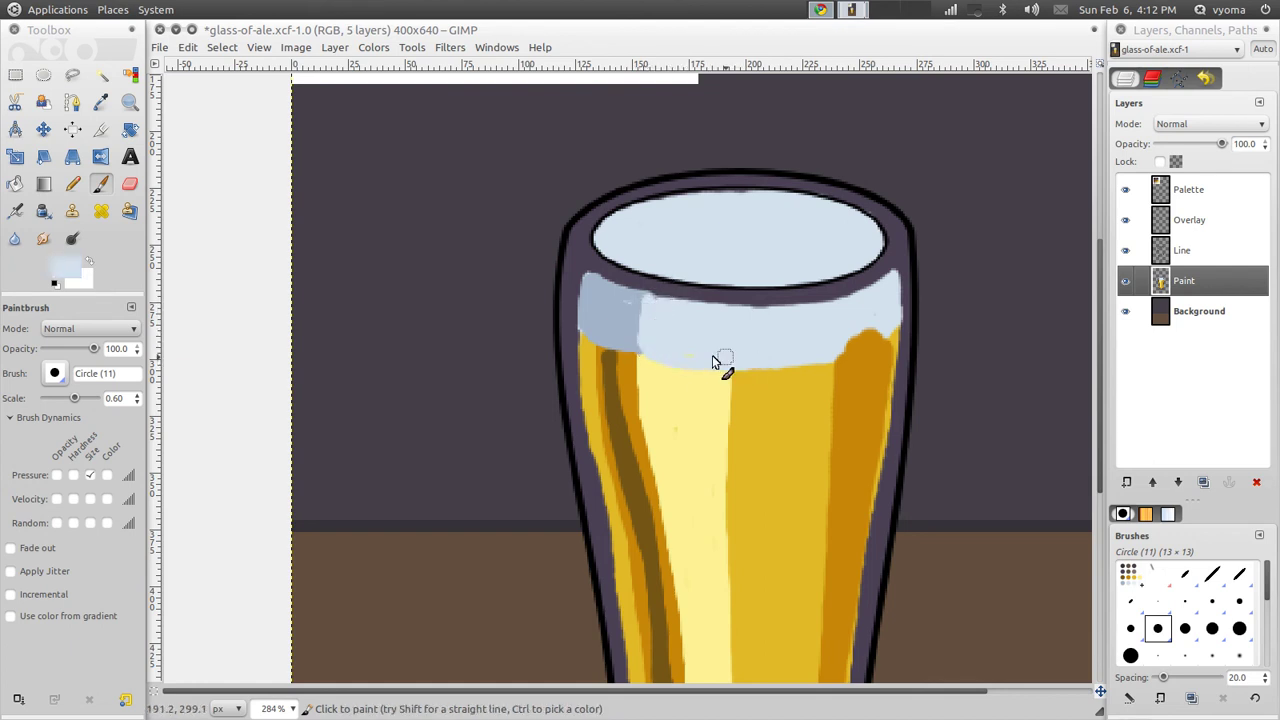
- Paint blue-grey shading across the foam band's right end
{"action": "left_click", "coordinate": [615, 290], "text": "ctrl"}
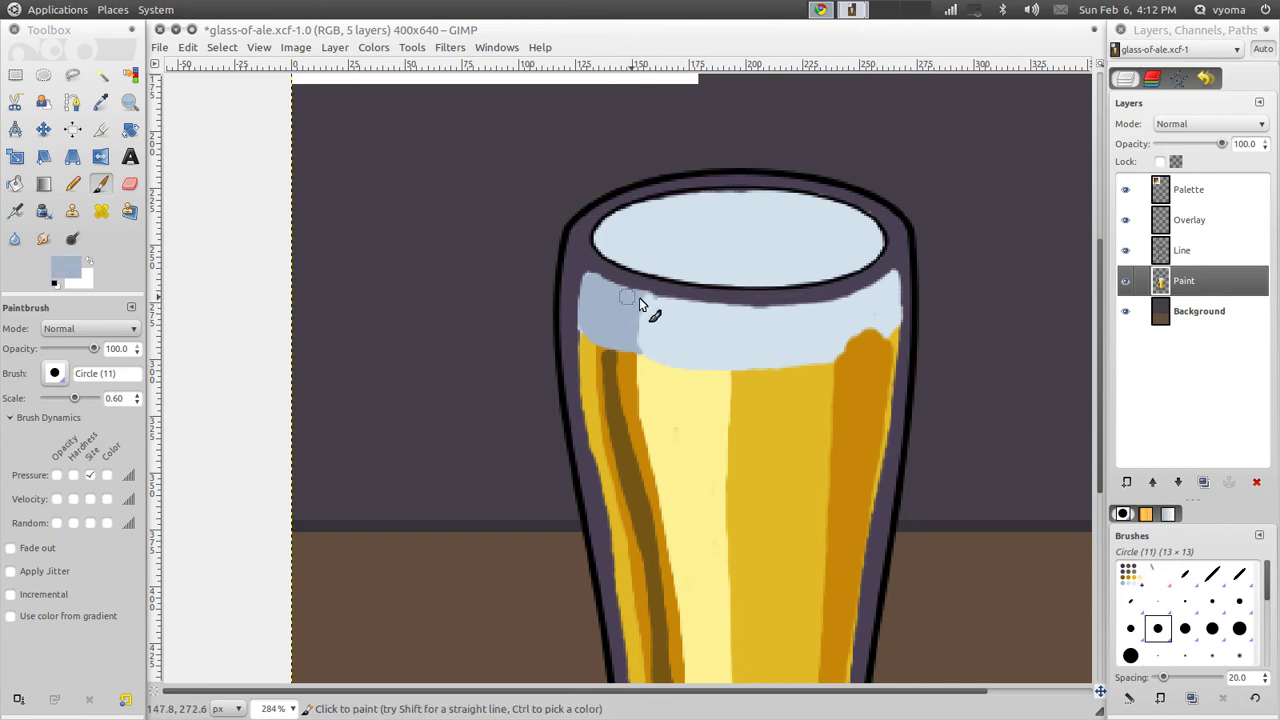
{"action": "left_click", "coordinate": [663, 295], "text": "ctrl"}
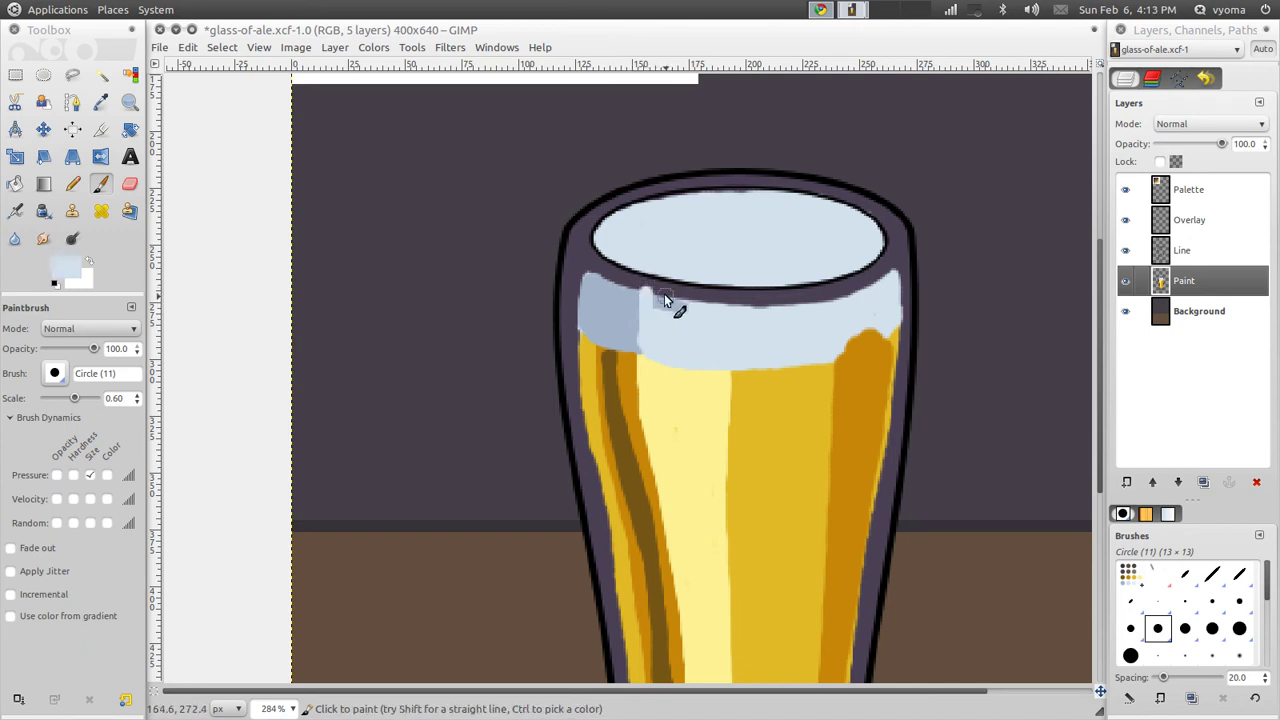
{"action": "left_click", "coordinate": [638, 274], "text": "ctrl"}
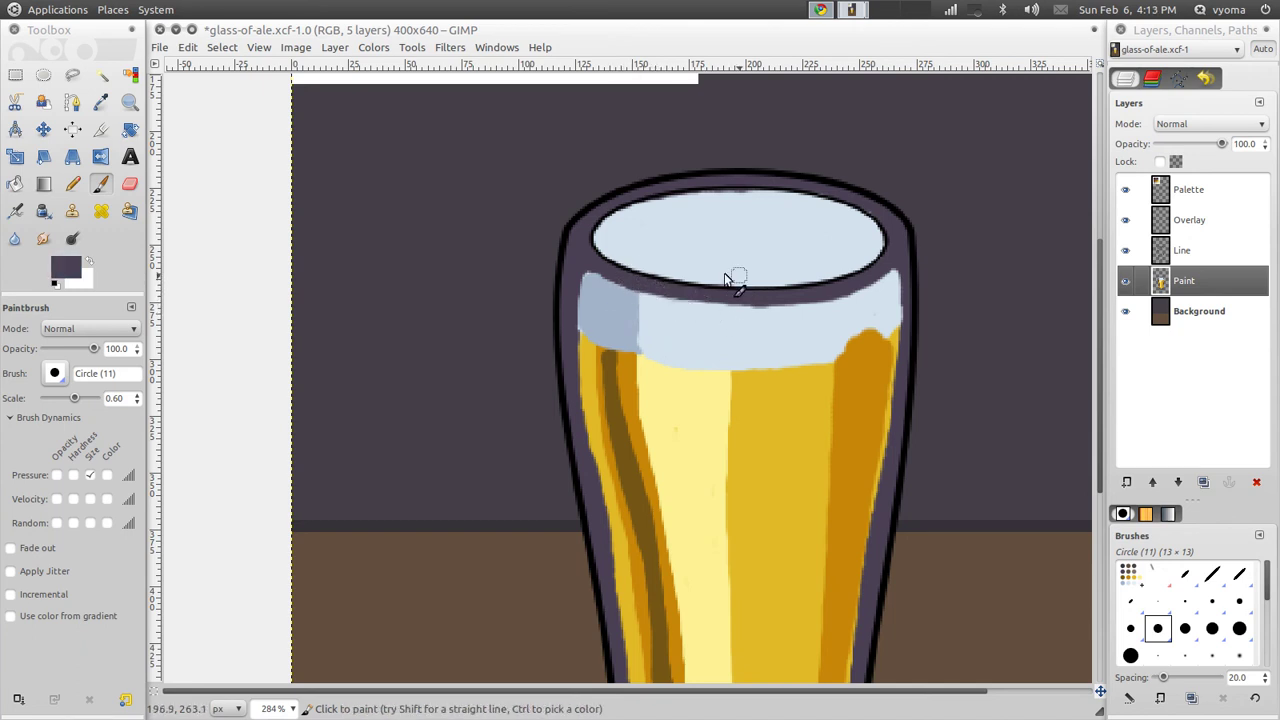
{"action": "left_click", "coordinate": [609, 298], "text": "ctrl"}
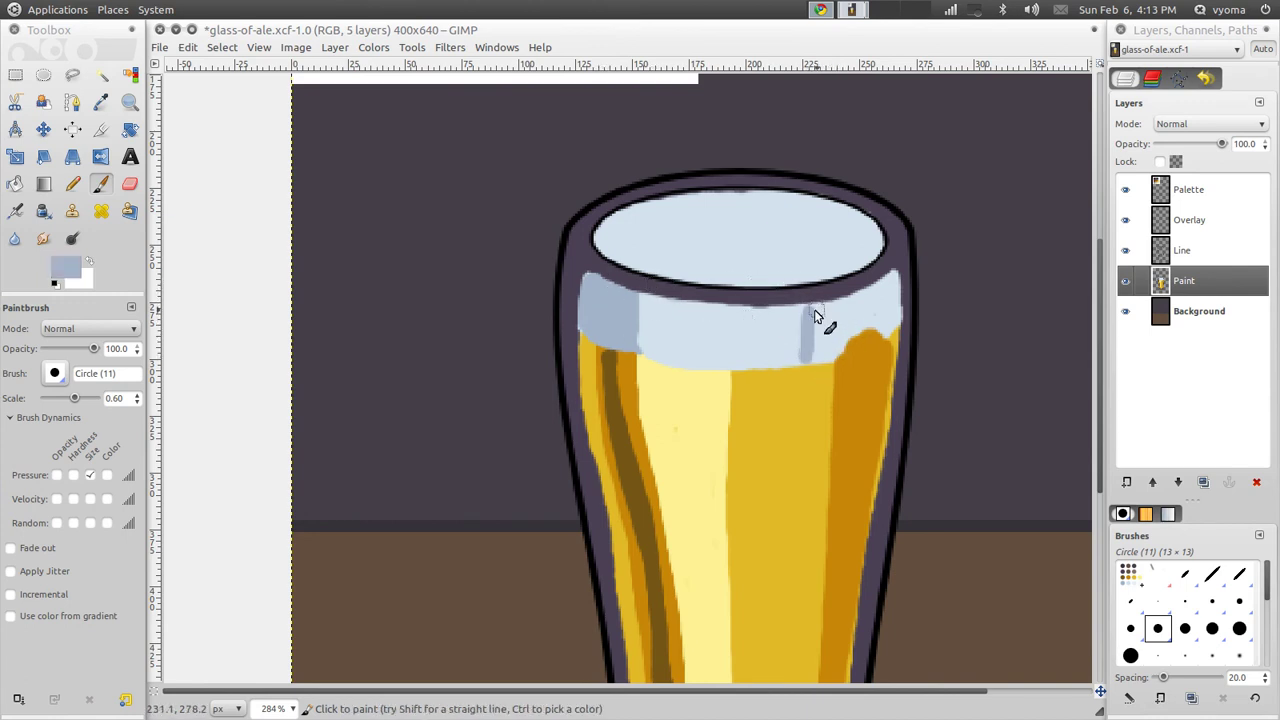
{"action": "left_click_drag", "start_coordinate": [814, 311], "coordinate": [892, 277]}
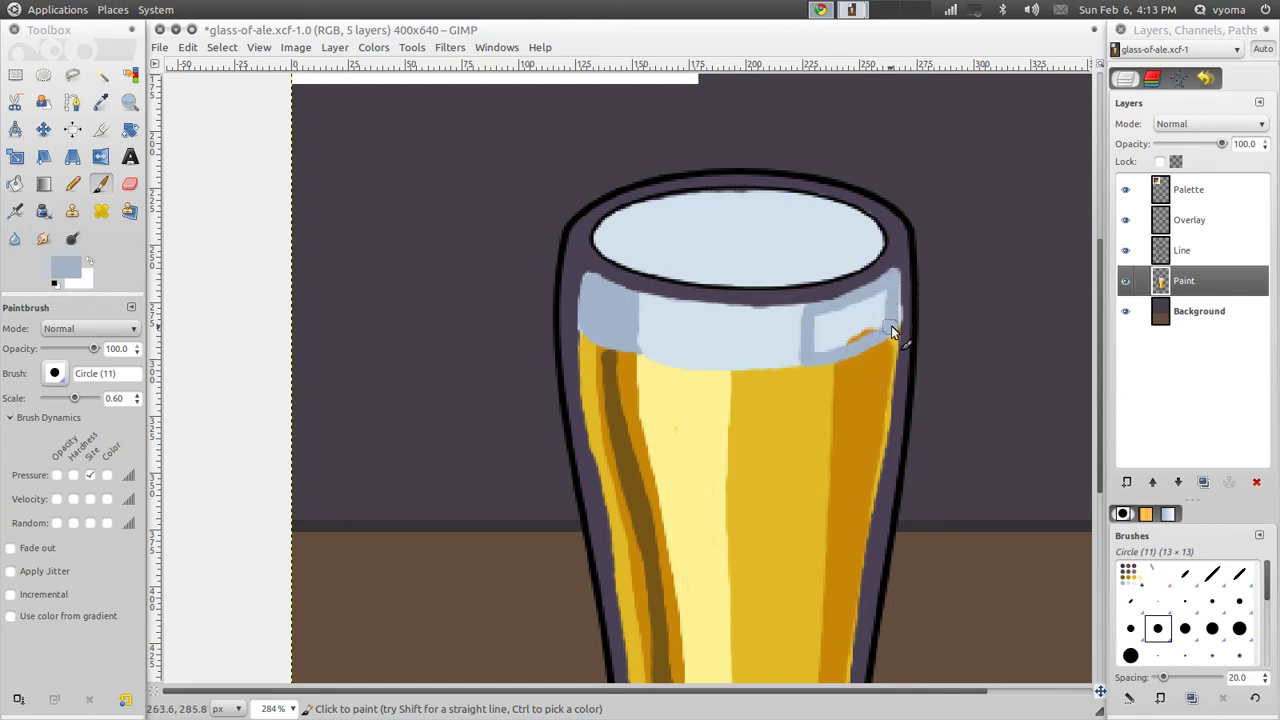
{"action": "mouse_move", "coordinate": [899, 290]}
{"action": "left_mouse_down"}
{"action": "mouse_move", "coordinate": [820, 326]}
{"action": "mouse_move", "coordinate": [877, 326]}
{"action": "left_mouse_up"}
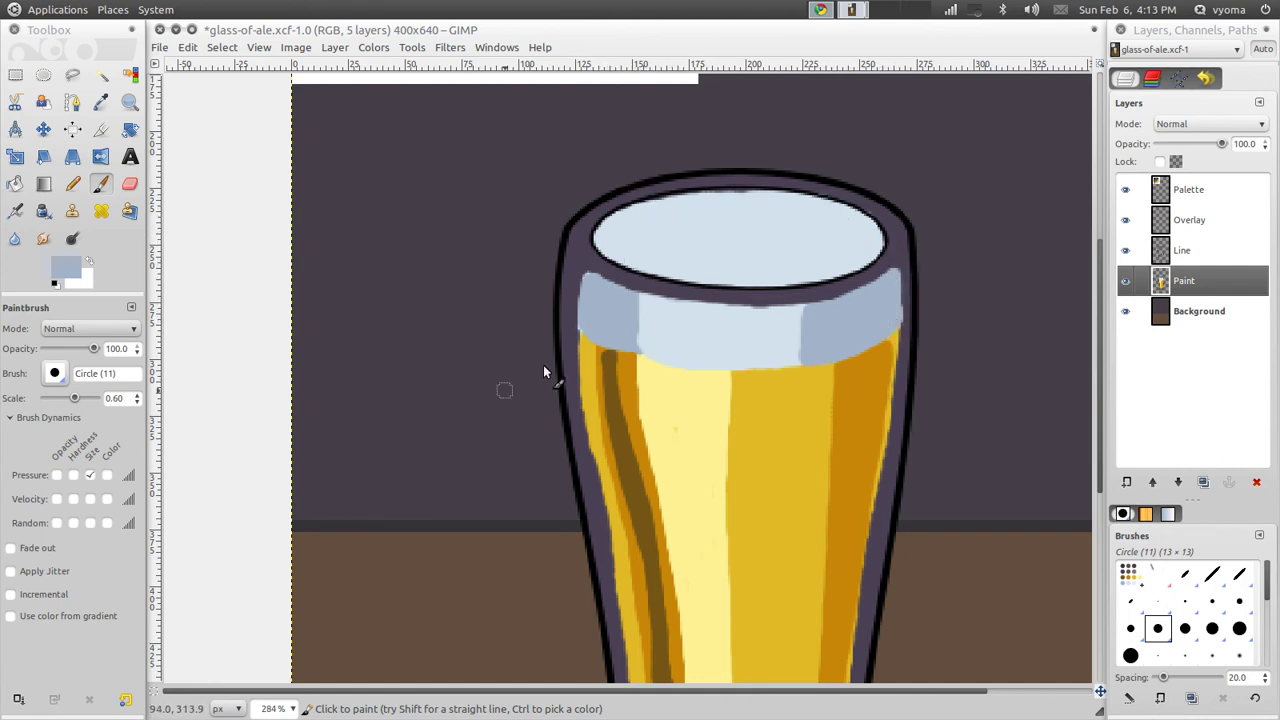
- Try several curved shadow strokes inside the foam surface, undoing each one
{"action": "mouse_move", "coordinate": [430, 443]}
{"action": "left_mouse_down"}
{"action": "mouse_move", "coordinate": [560, 360]}
{"action": "mouse_move", "coordinate": [555, 400]}
{"action": "left_mouse_up"}
{"action": "key", "text": "ctrl+z"}
{"action": "key", "text": "ctrl+z"}
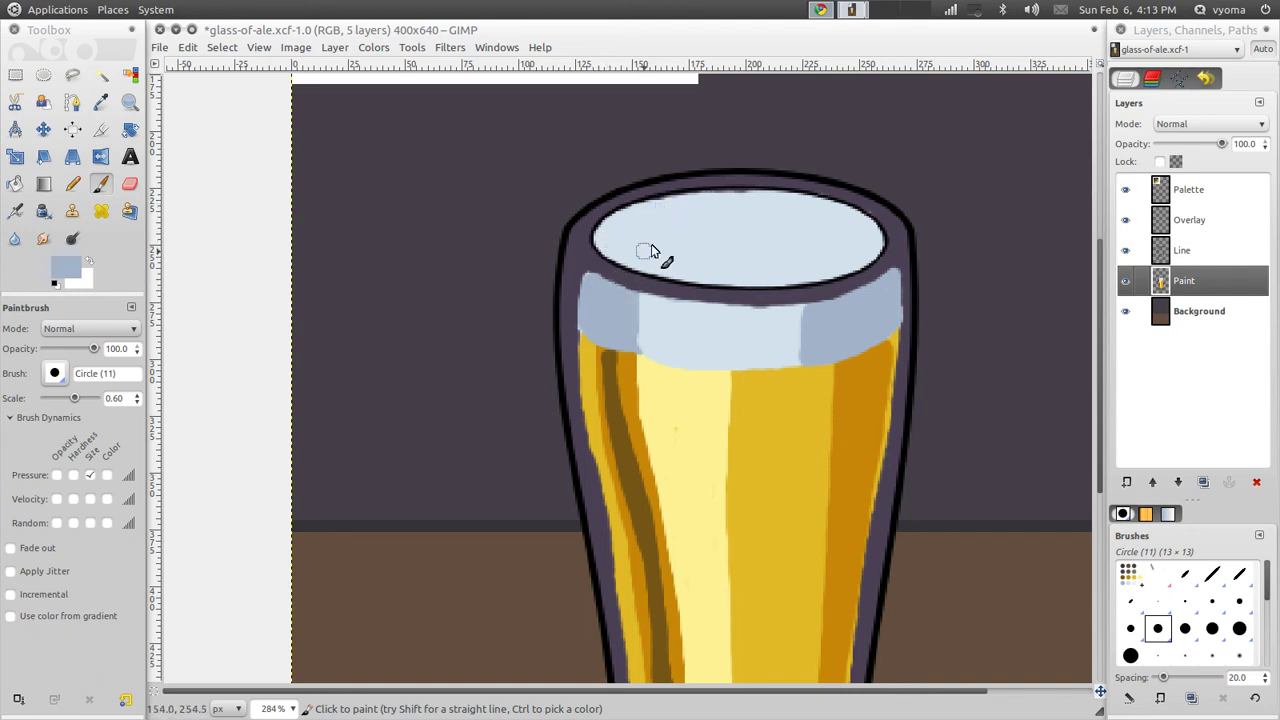
{"action": "left_click_drag", "start_coordinate": [660, 203], "coordinate": [693, 281]}
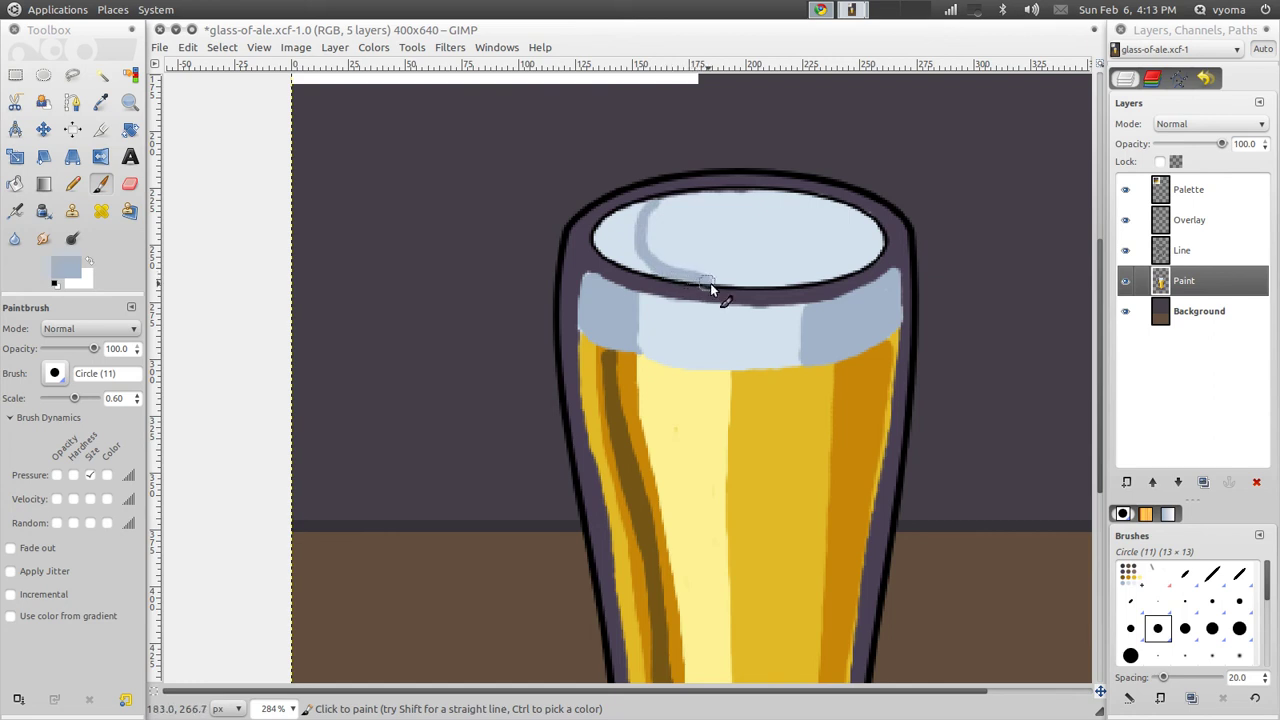
{"action": "key", "text": "ctrl+z"}
{"action": "left_click_drag", "start_coordinate": [667, 210], "coordinate": [686, 284]}
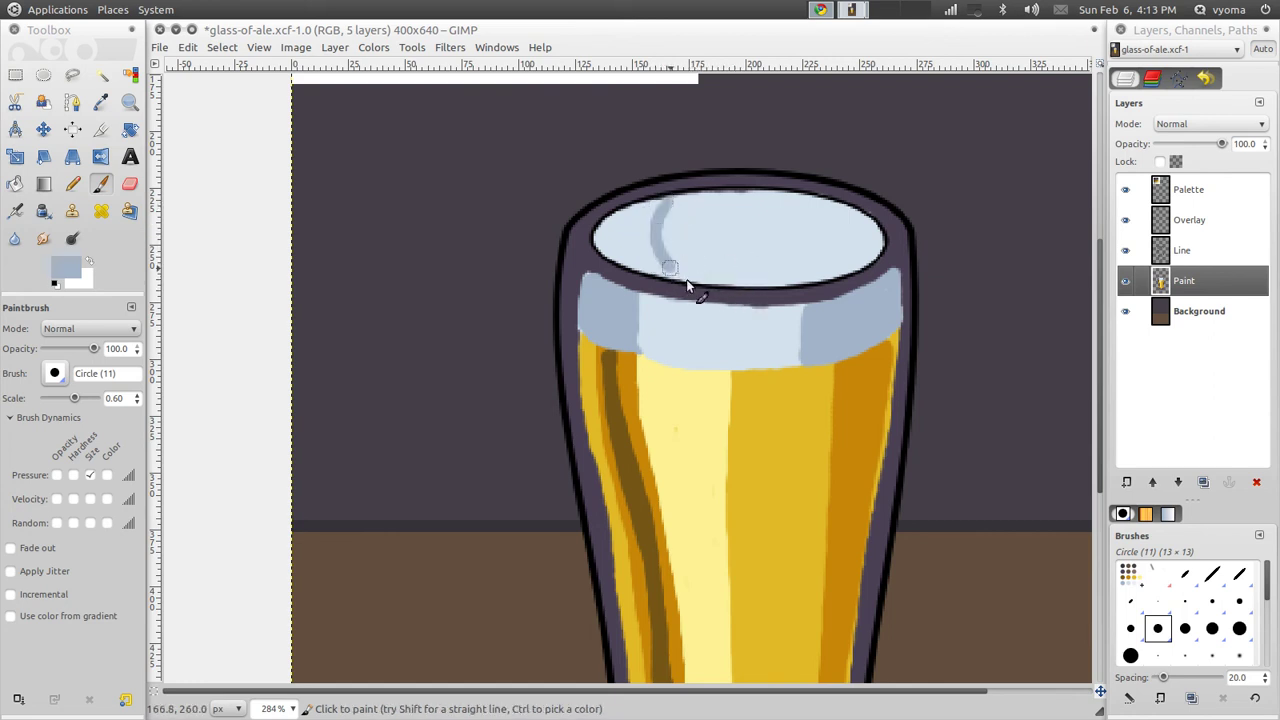
{"action": "key", "text": "ctrl+z"}
{"action": "left_click_drag", "start_coordinate": [666, 214], "coordinate": [697, 278]}
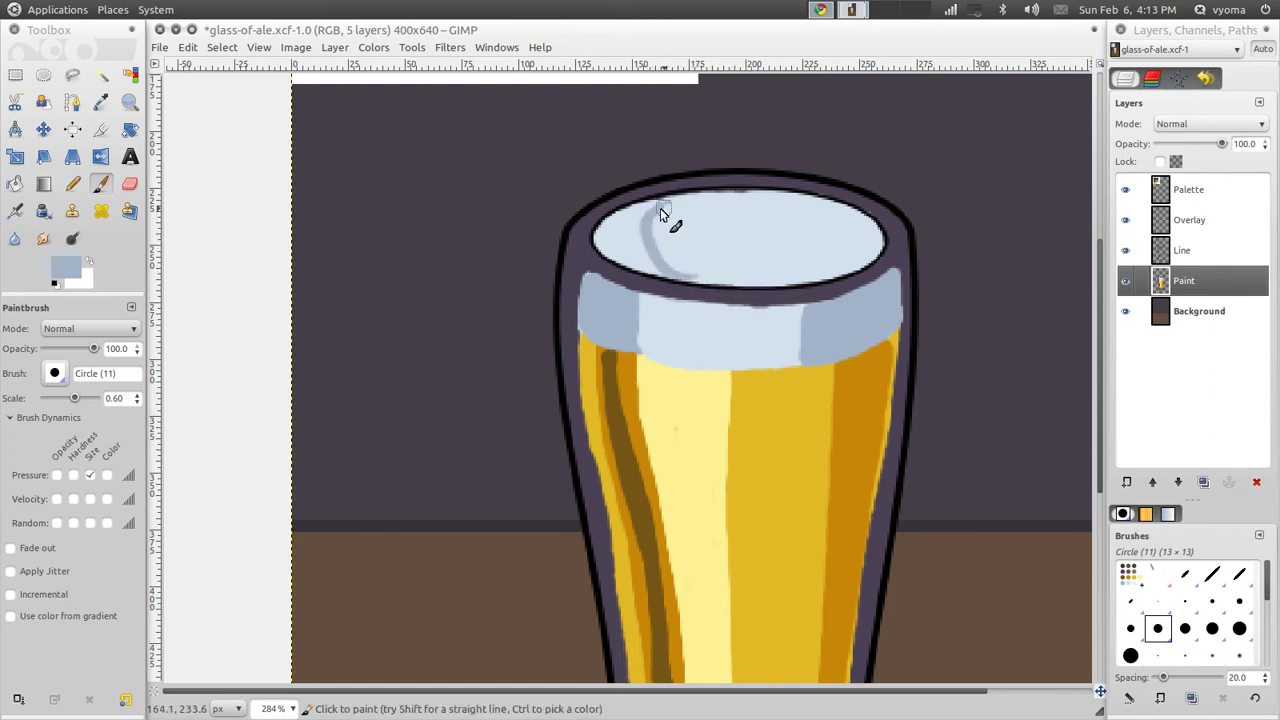
{"action": "key", "text": "ctrl+z"}
{"action": "left_click_drag", "start_coordinate": [646, 217], "coordinate": [718, 277]}
{"action": "left_click_drag", "start_coordinate": [615, 230], "coordinate": [629, 213]}
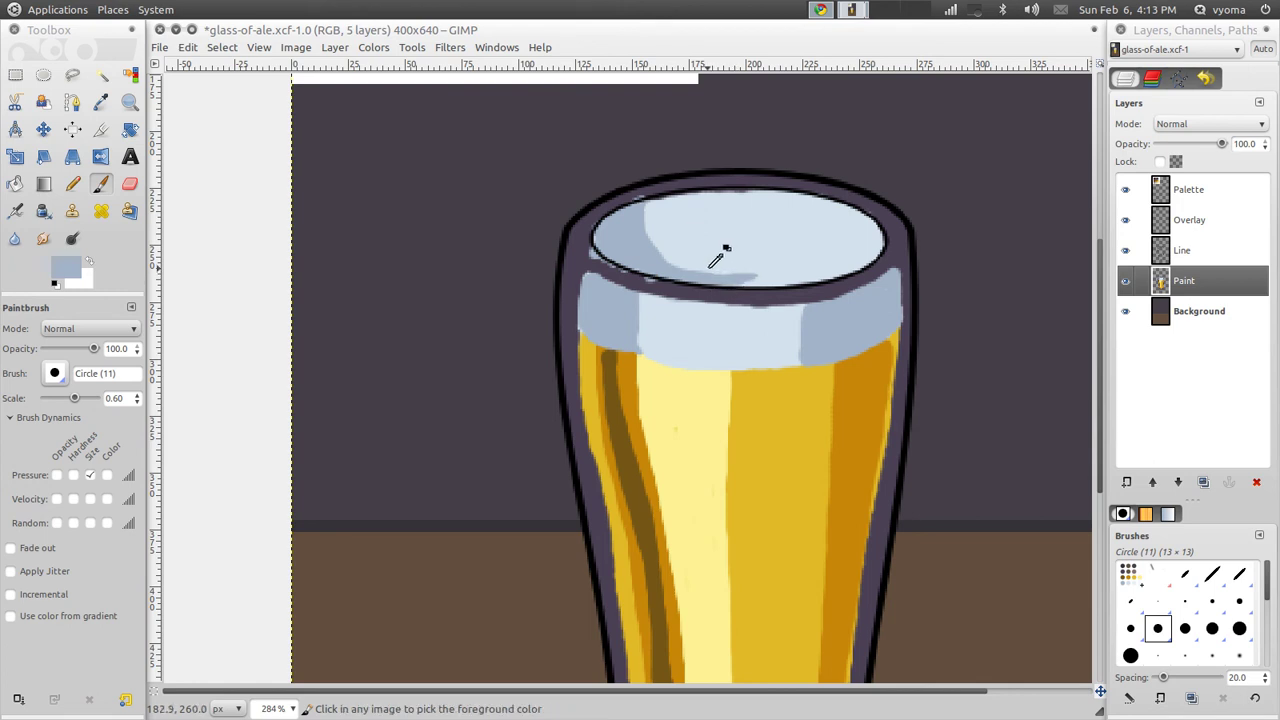
{"action": "key", "text": "ctrl+z"}
{"action": "left_click_drag", "start_coordinate": [672, 244], "coordinate": [714, 251]}
{"action": "key", "text": "ctrl+z"}
- Shade and then lighten the foam along its upper-right inner rim with sampled blues
{"action": "left_click", "coordinate": [690, 240], "text": "ctrl"}
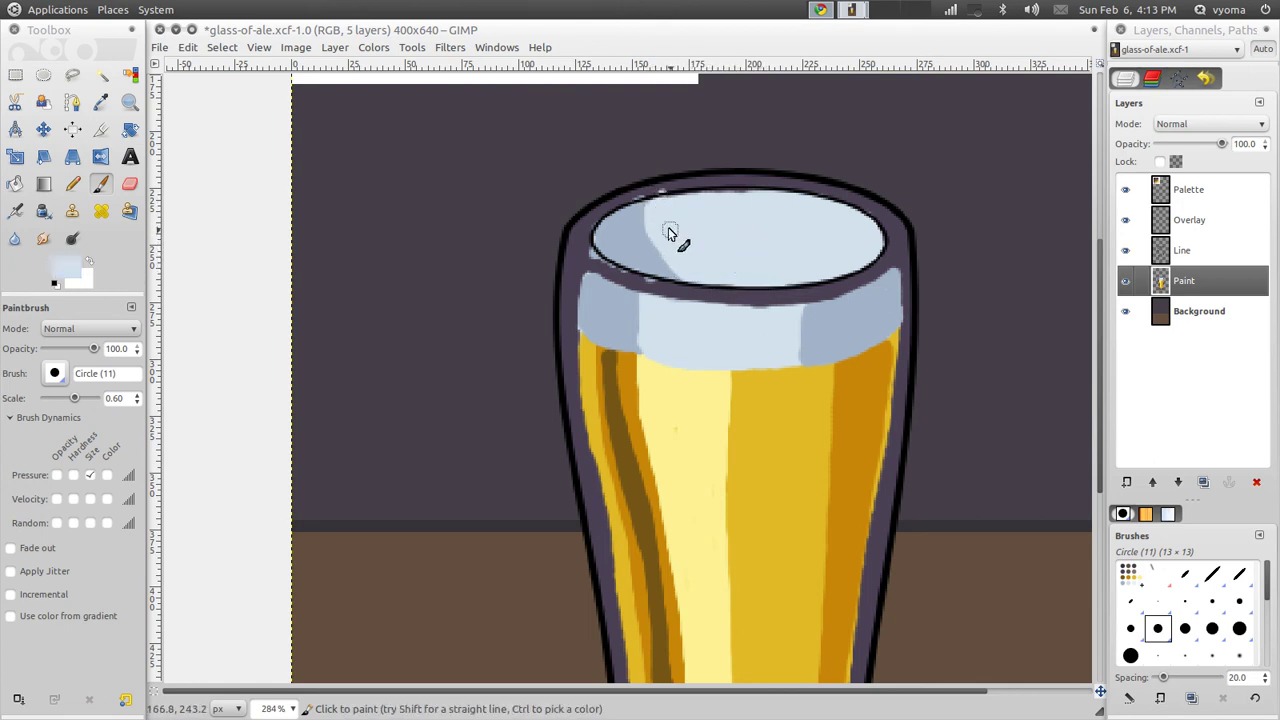
{"action": "key", "text": "ctrl"}
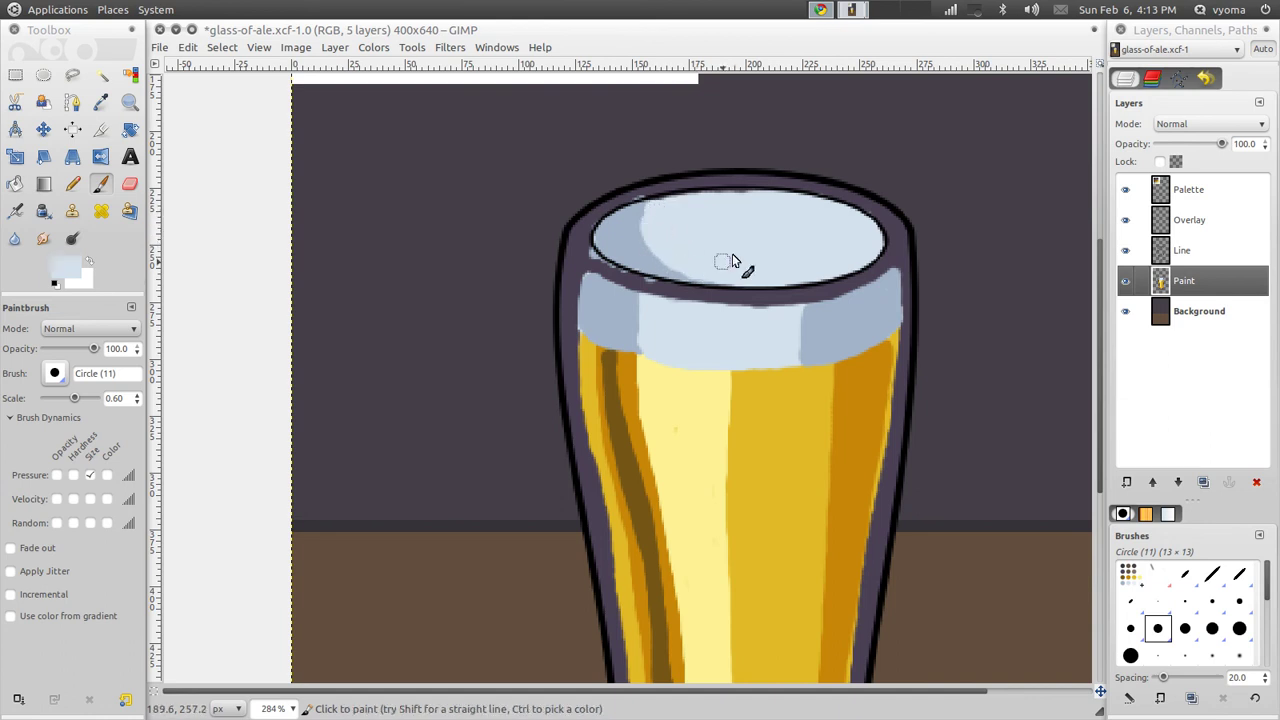
{"action": "left_click", "coordinate": [649, 250], "text": "ctrl"}
{"action": "left_click_drag", "start_coordinate": [799, 199], "coordinate": [863, 248]}
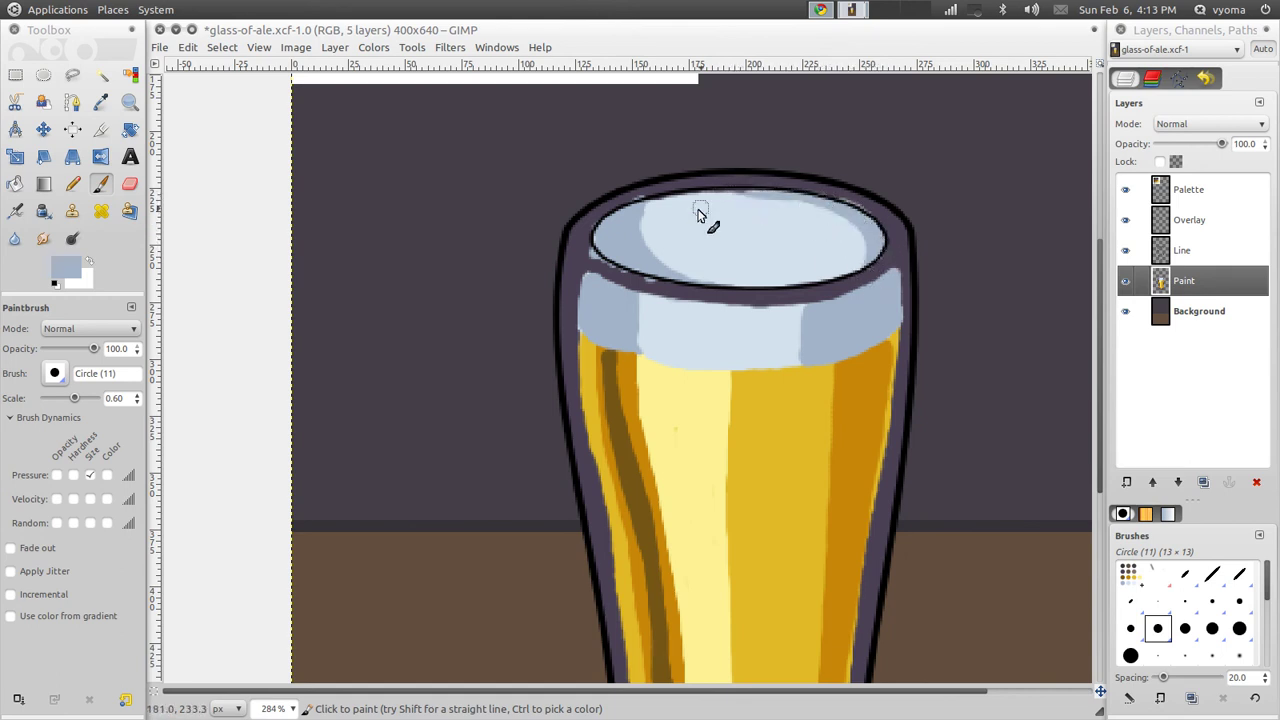
{"action": "left_click", "coordinate": [750, 208], "text": "ctrl"}
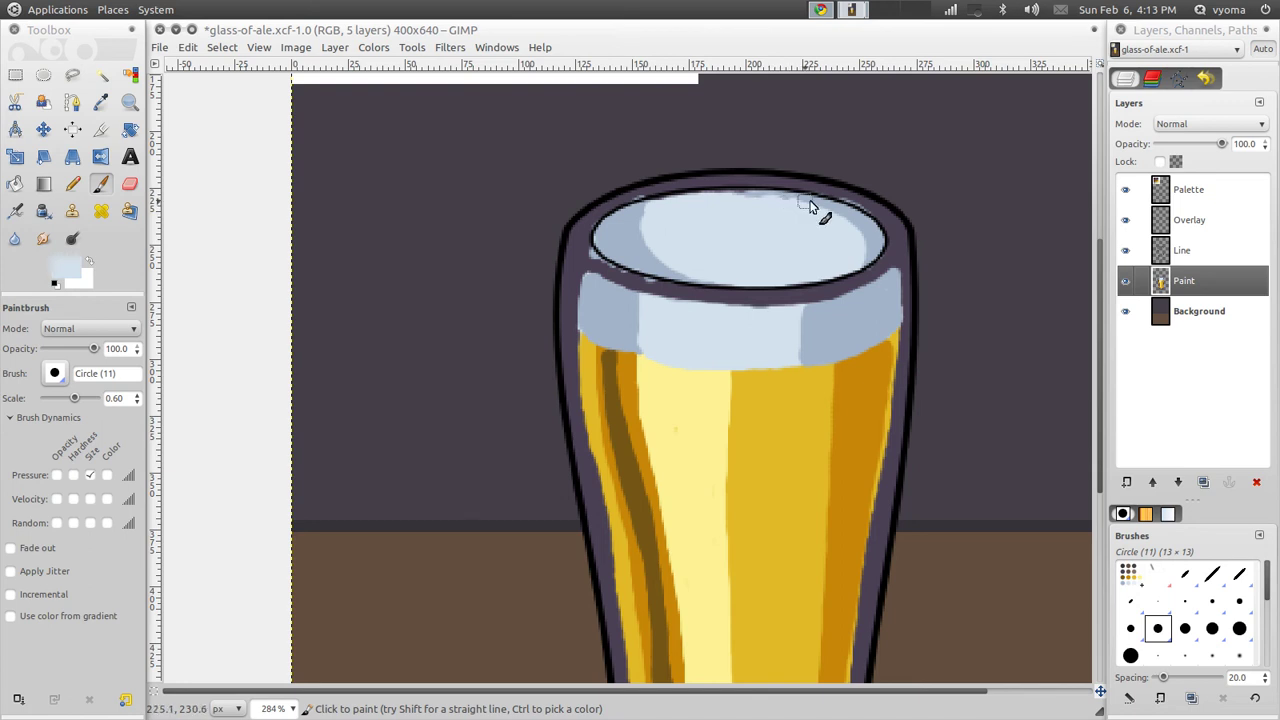
{"action": "mouse_move", "coordinate": [810, 205]}
{"action": "left_mouse_down"}
{"action": "mouse_move", "coordinate": [843, 214]}
{"action": "mouse_move", "coordinate": [860, 250]}
{"action": "left_mouse_up"}
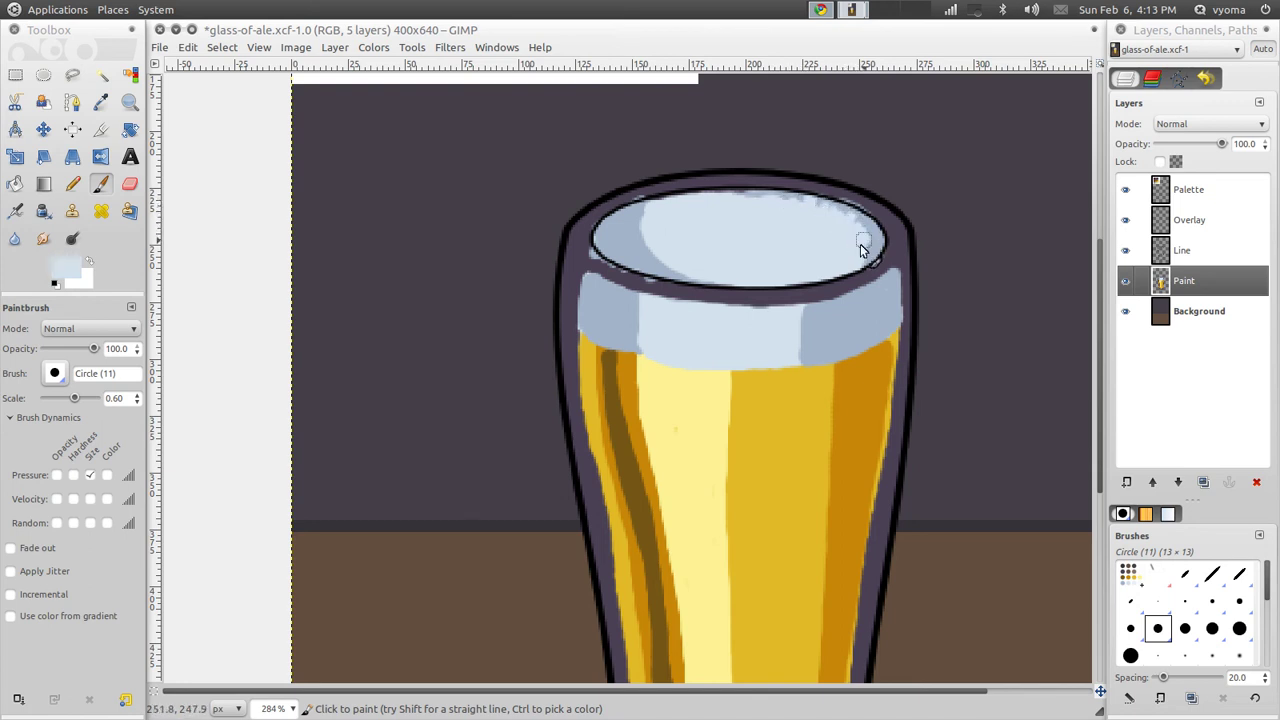
- Dab blue-grey and light bubbles along the foam's upper-left edge and cover a stray rim spot purple
{"action": "left_click", "coordinate": [652, 225], "text": "ctrl"}
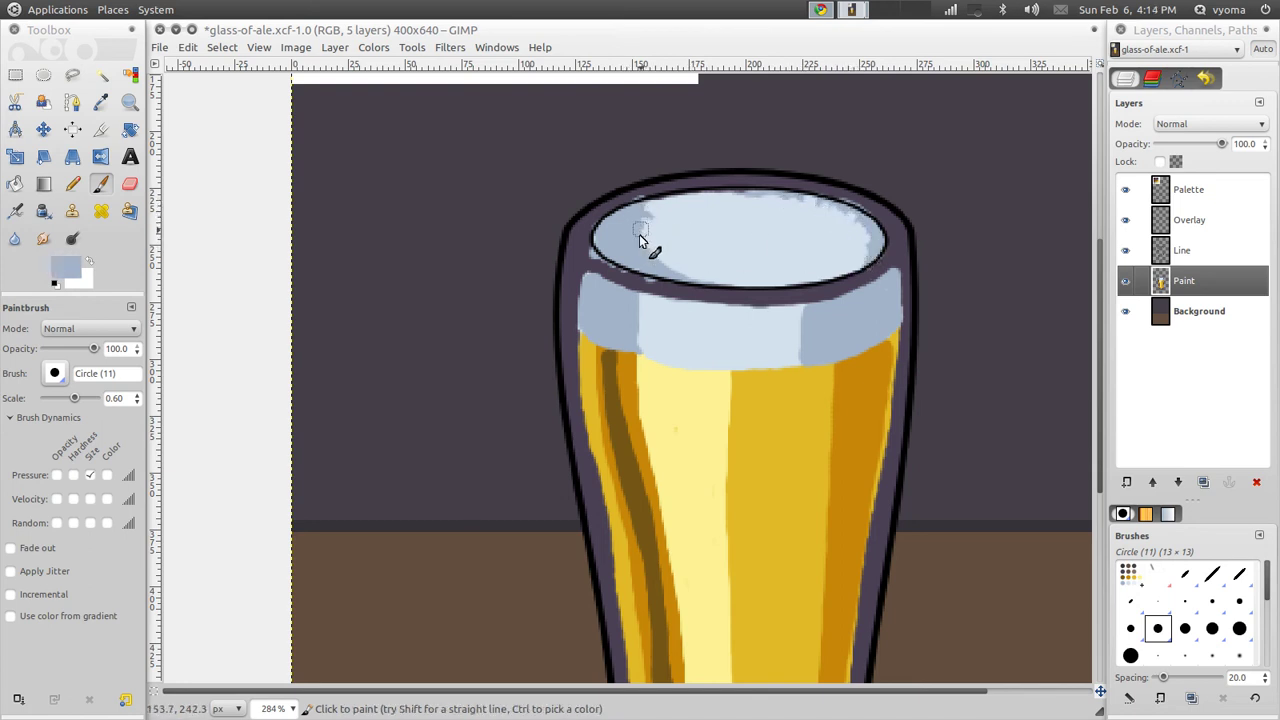
{"action": "mouse_move", "coordinate": [640, 240]}
{"action": "left_mouse_down"}
{"action": "mouse_move", "coordinate": [714, 277]}
{"action": "mouse_move", "coordinate": [651, 251]}
{"action": "mouse_move", "coordinate": [662, 228]}
{"action": "mouse_move", "coordinate": [651, 251]}
{"action": "mouse_move", "coordinate": [697, 269]}
{"action": "mouse_move", "coordinate": [715, 258]}
{"action": "left_mouse_up"}
{"action": "left_click", "coordinate": [662, 228], "text": "ctrl"}
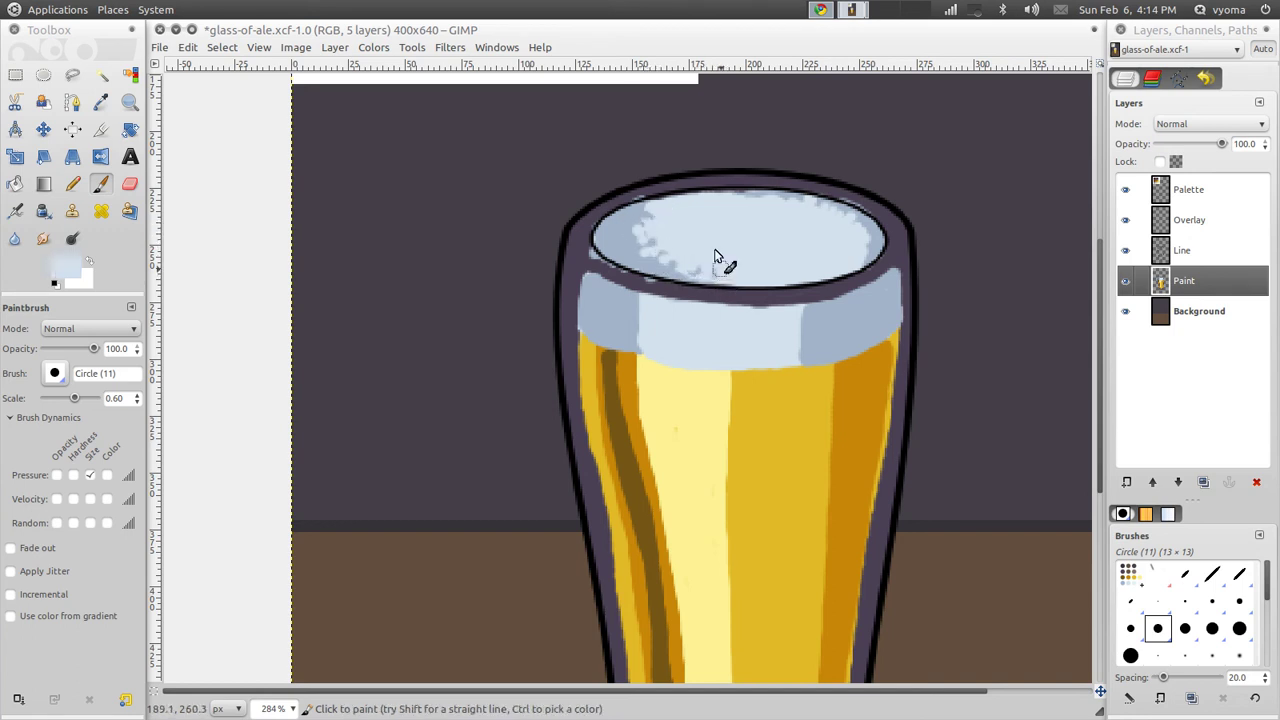
{"action": "left_click", "coordinate": [640, 215], "text": "ctrl"}
{"action": "left_click", "coordinate": [640, 218], "text": "ctrl"}
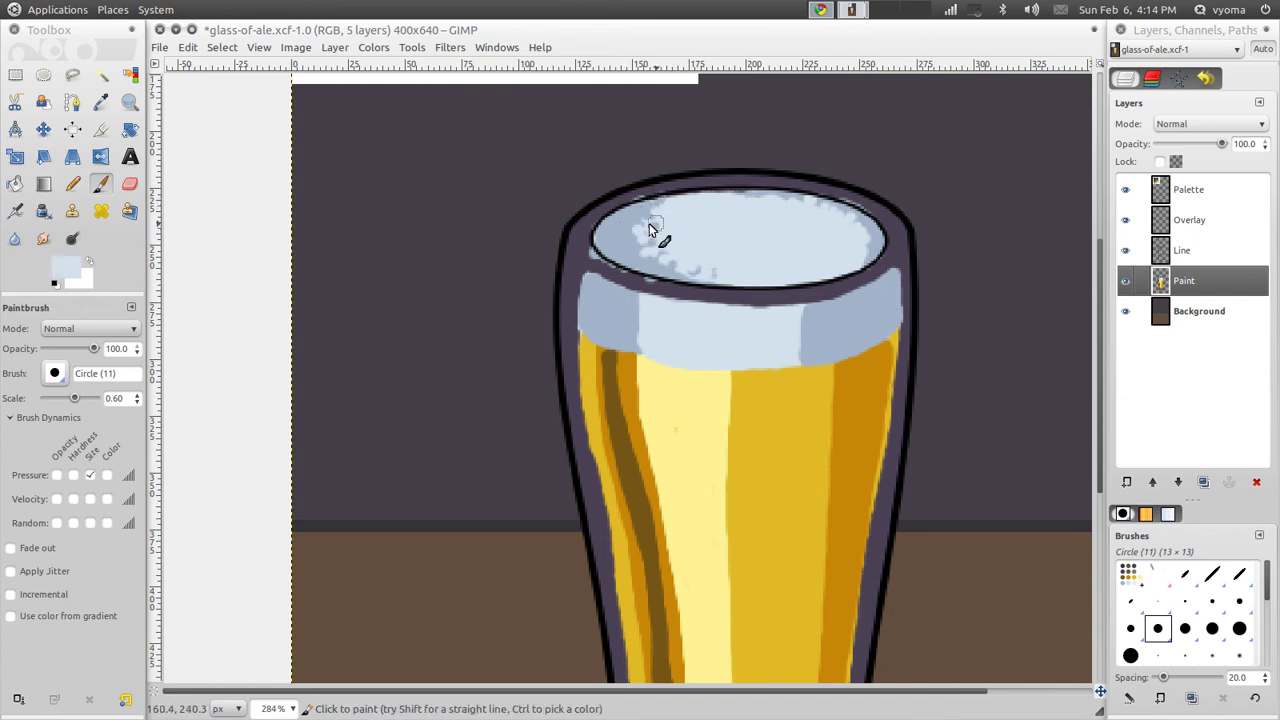
{"action": "mouse_move", "coordinate": [636, 228]}
{"action": "left_mouse_down"}
{"action": "mouse_move", "coordinate": [657, 243]}
{"action": "mouse_move", "coordinate": [663, 223]}
{"action": "mouse_move", "coordinate": [629, 243]}
{"action": "mouse_move", "coordinate": [660, 250]}
{"action": "left_mouse_up"}
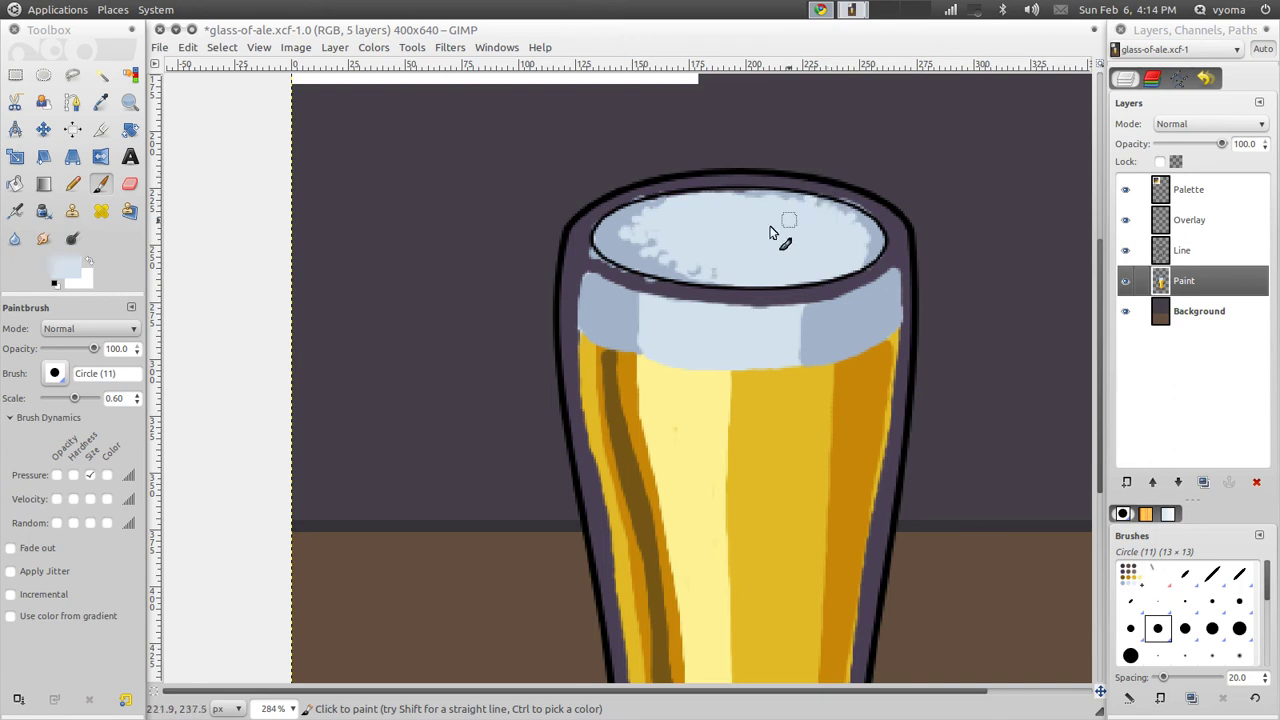
{"action": "key", "text": "ctrl"}
{"action": "left_click", "coordinate": [586, 212], "text": "ctrl"}
{"action": "left_click_drag", "start_coordinate": [614, 267], "coordinate": [599, 262]}
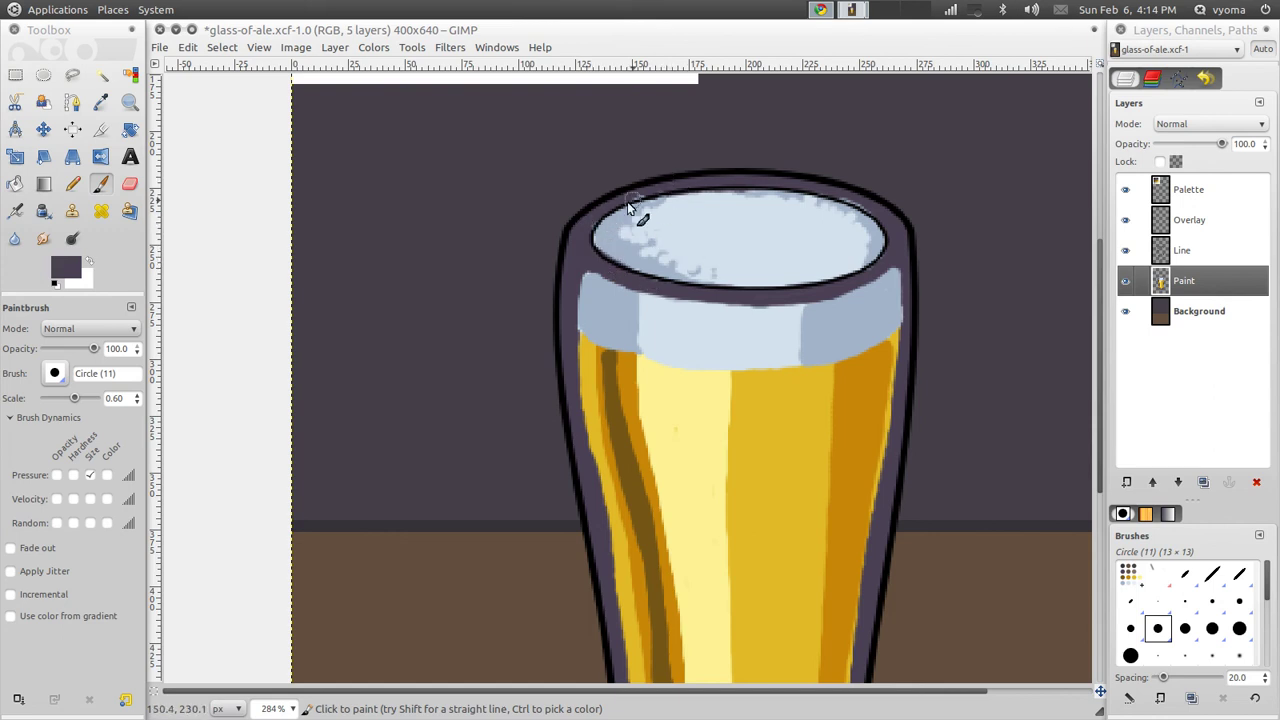
- Darken rim spots, fill the ale's left strip golden yellow, and paint out the foam streak light blue
{"action": "left_click_drag", "start_coordinate": [864, 196], "coordinate": [880, 200]}
{"action": "left_click", "coordinate": [588, 379], "text": "ctrl"}
{"action": "left_click_drag", "start_coordinate": [585, 379], "coordinate": [613, 549]}
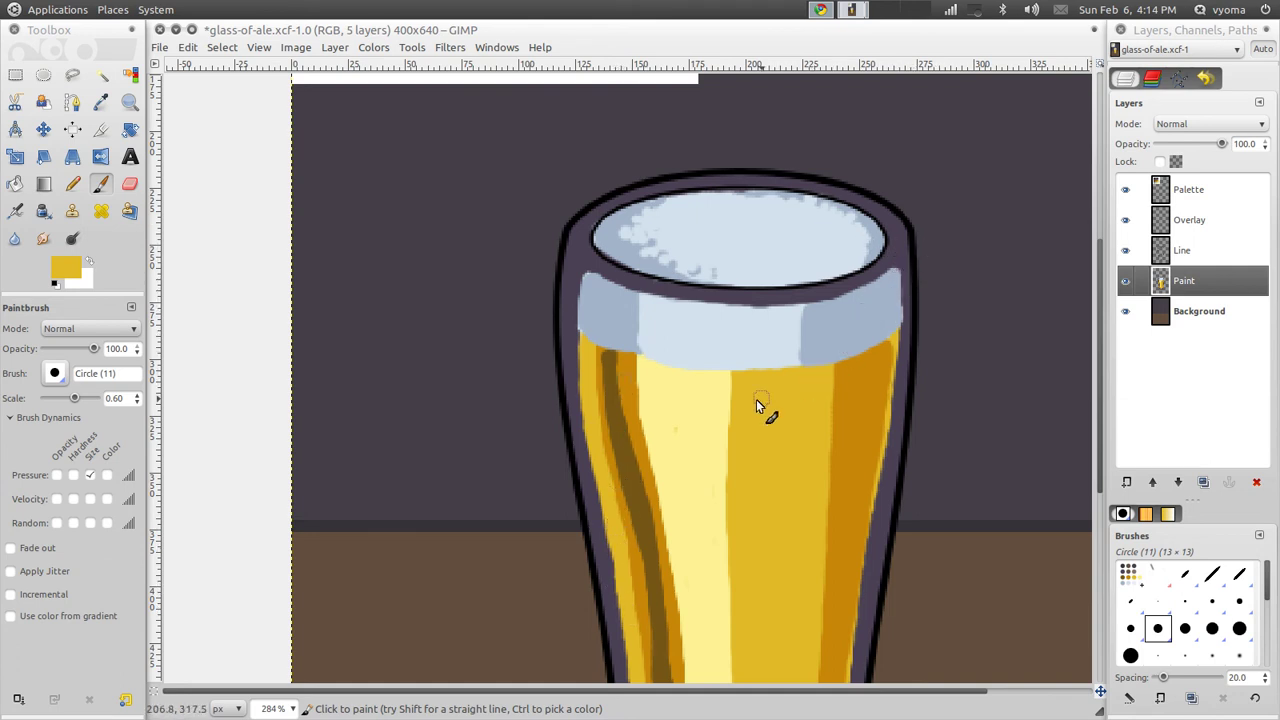
{"action": "left_click", "coordinate": [803, 322], "text": "ctrl"}
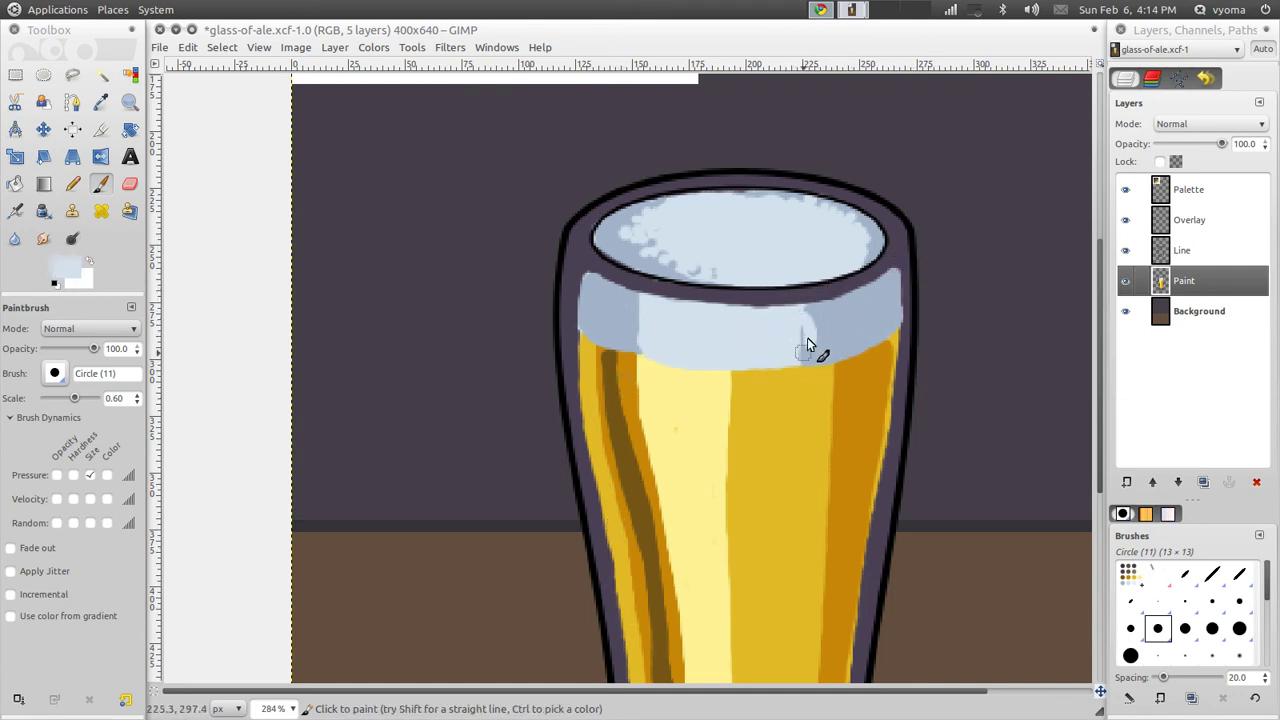
{"action": "left_click_drag", "start_coordinate": [808, 345], "coordinate": [814, 302]}
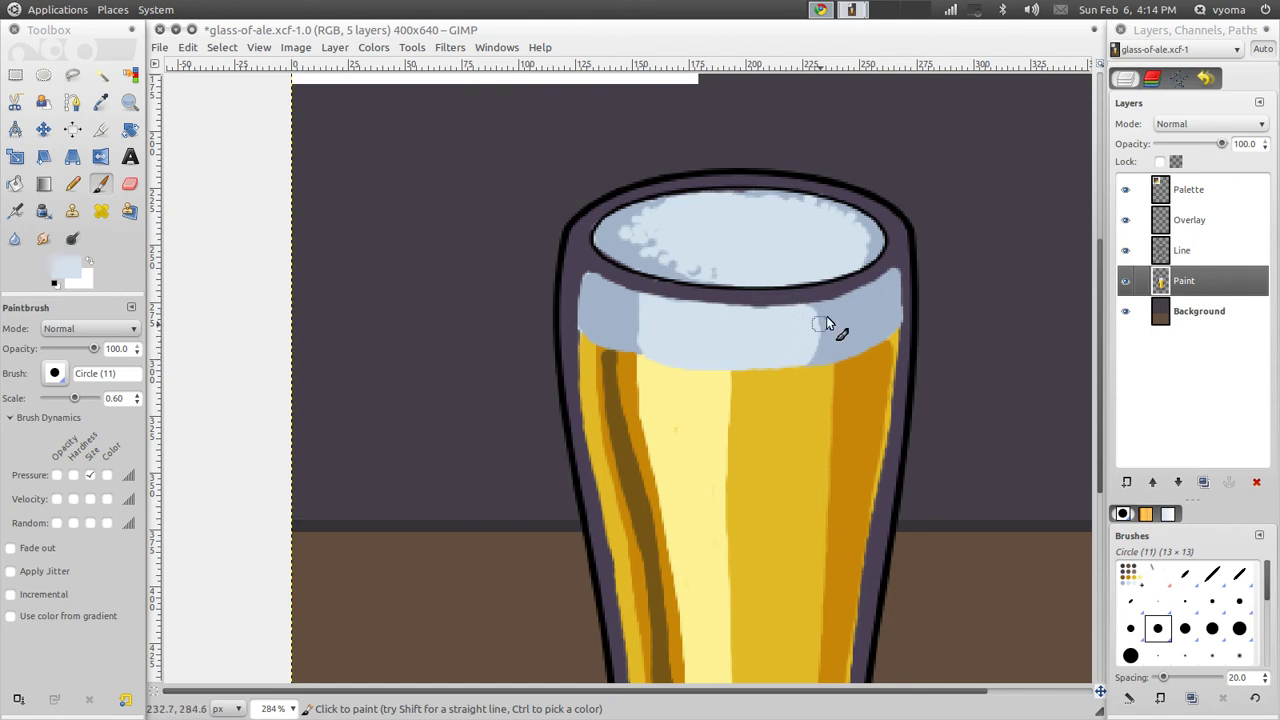
{"action": "scroll", "coordinate": [778, 327], "scroll_direction": "down", "scroll_amount": 3}
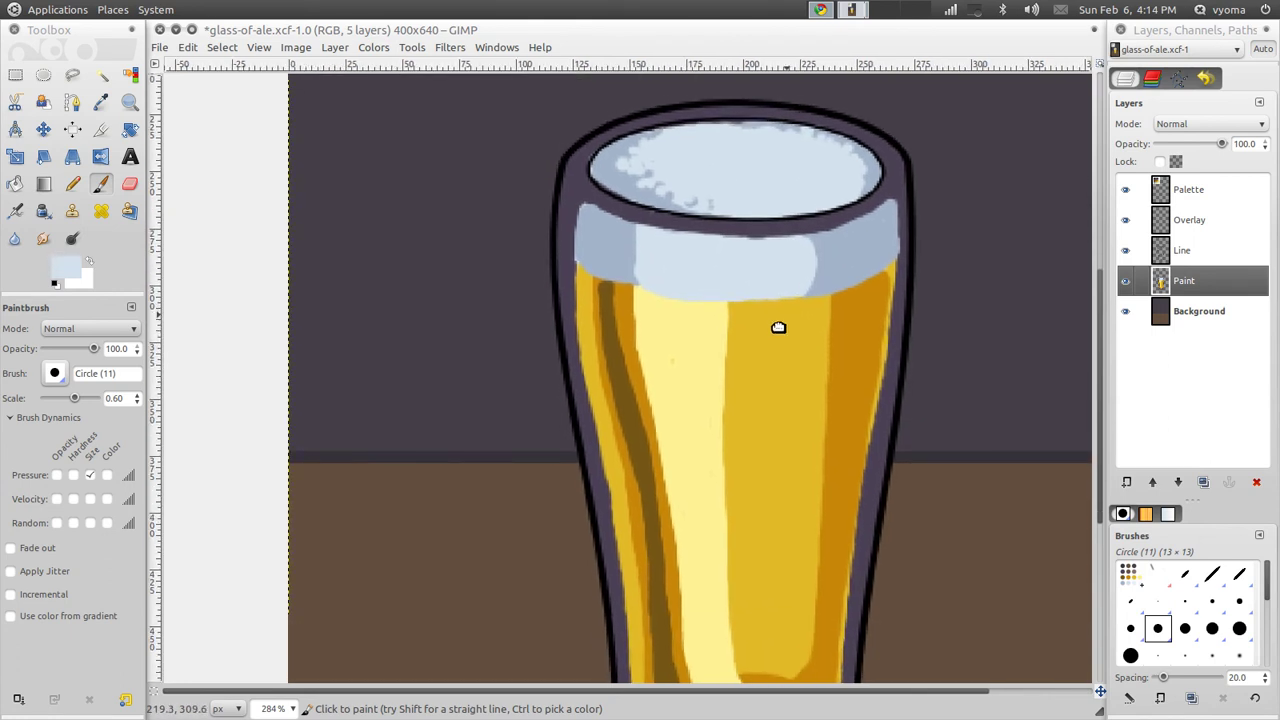
{"action": "left_click_drag", "start_coordinate": [778, 327], "coordinate": [774, 339]}
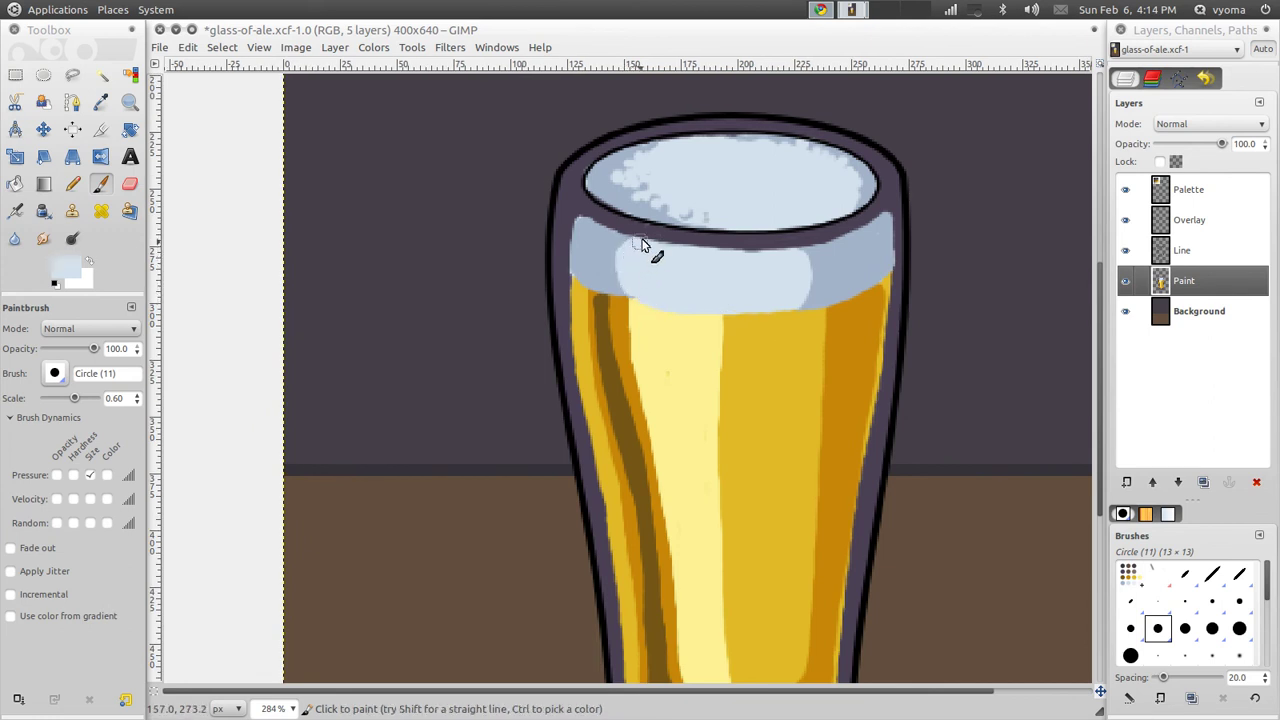
{"action": "left_click", "coordinate": [285, 703]}
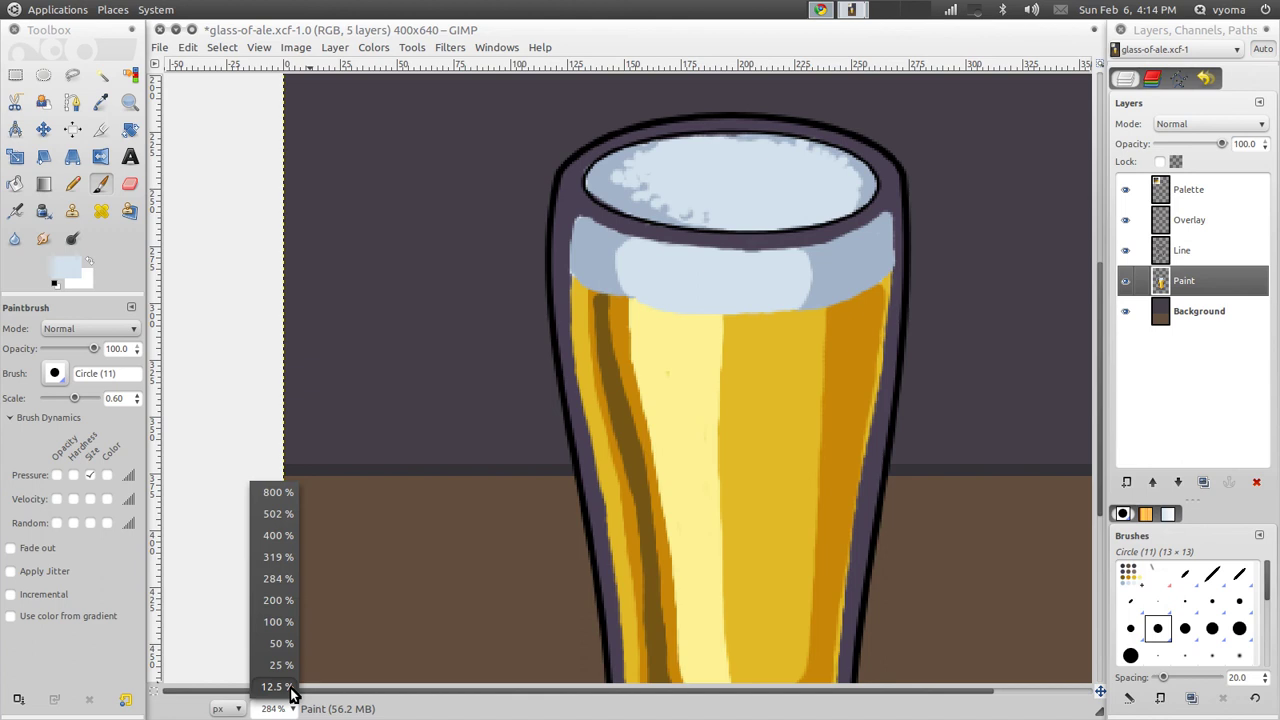
- View the painting at 100% and sample deep amber from the ale's right edge as foreground
{"action": "left_click", "coordinate": [282, 618]}
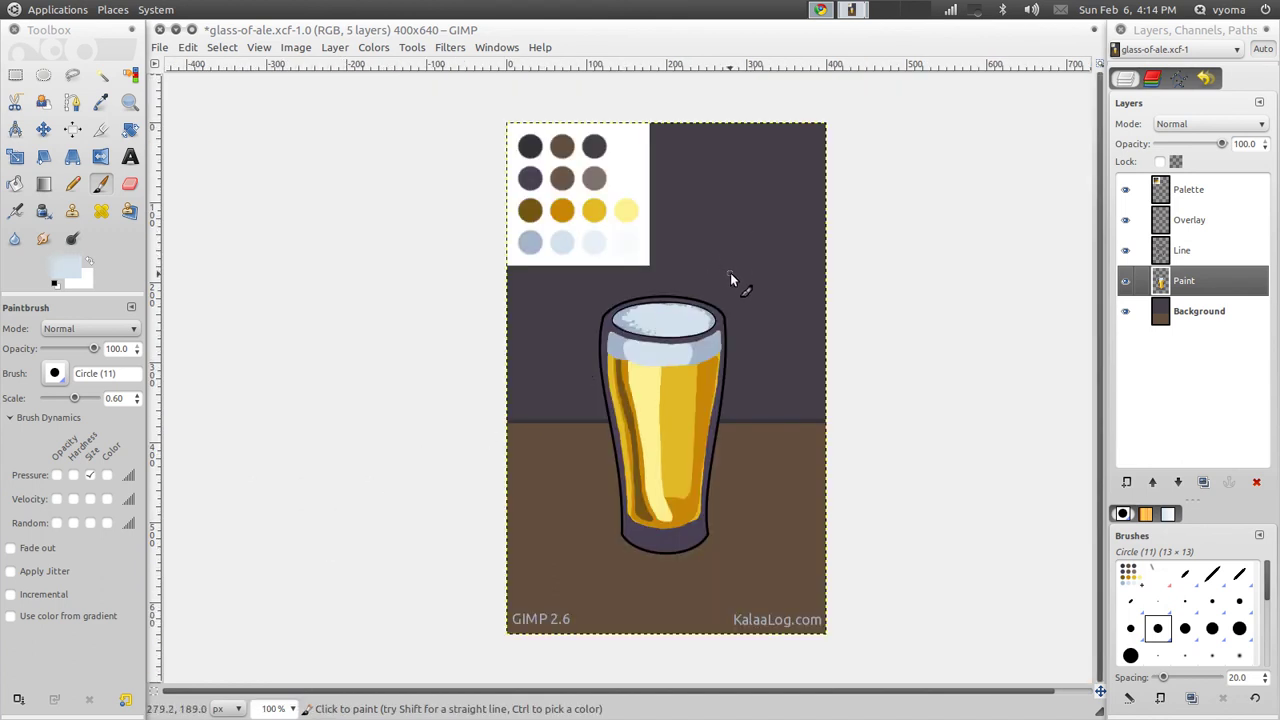
{"action": "key", "text": "ctrl"}
{"action": "left_click", "coordinate": [704, 402], "text": "ctrl"}
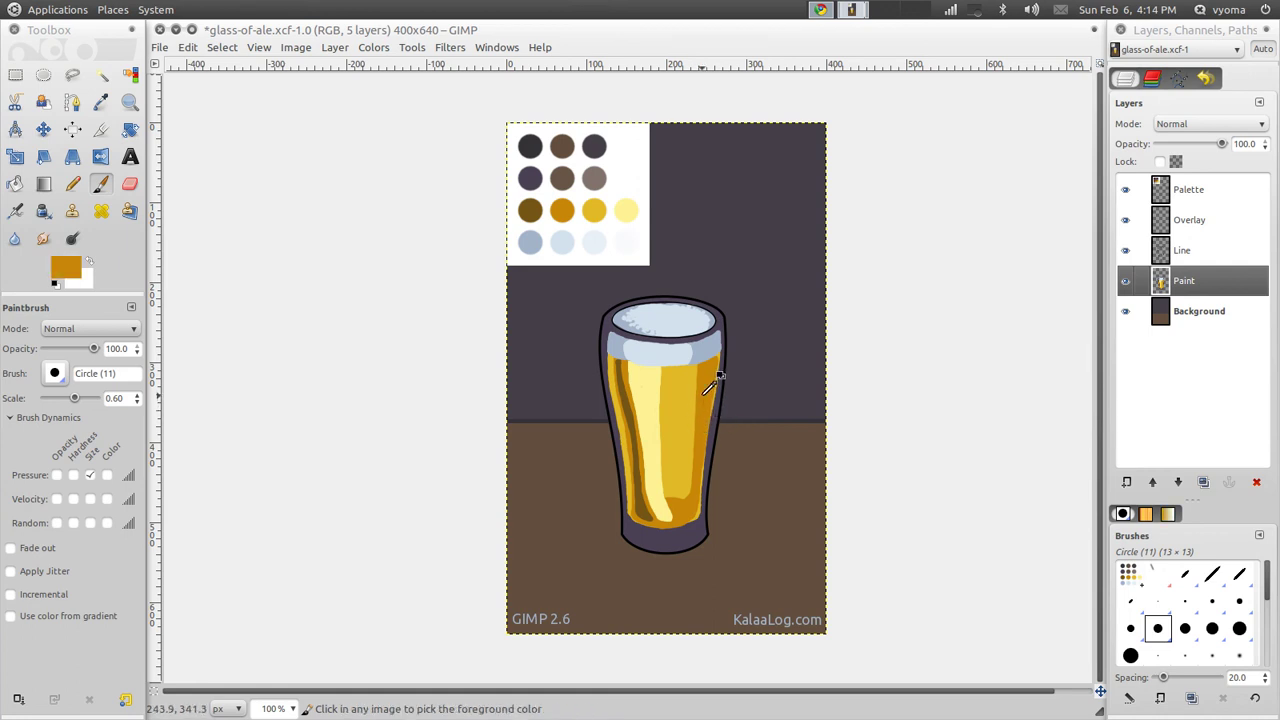
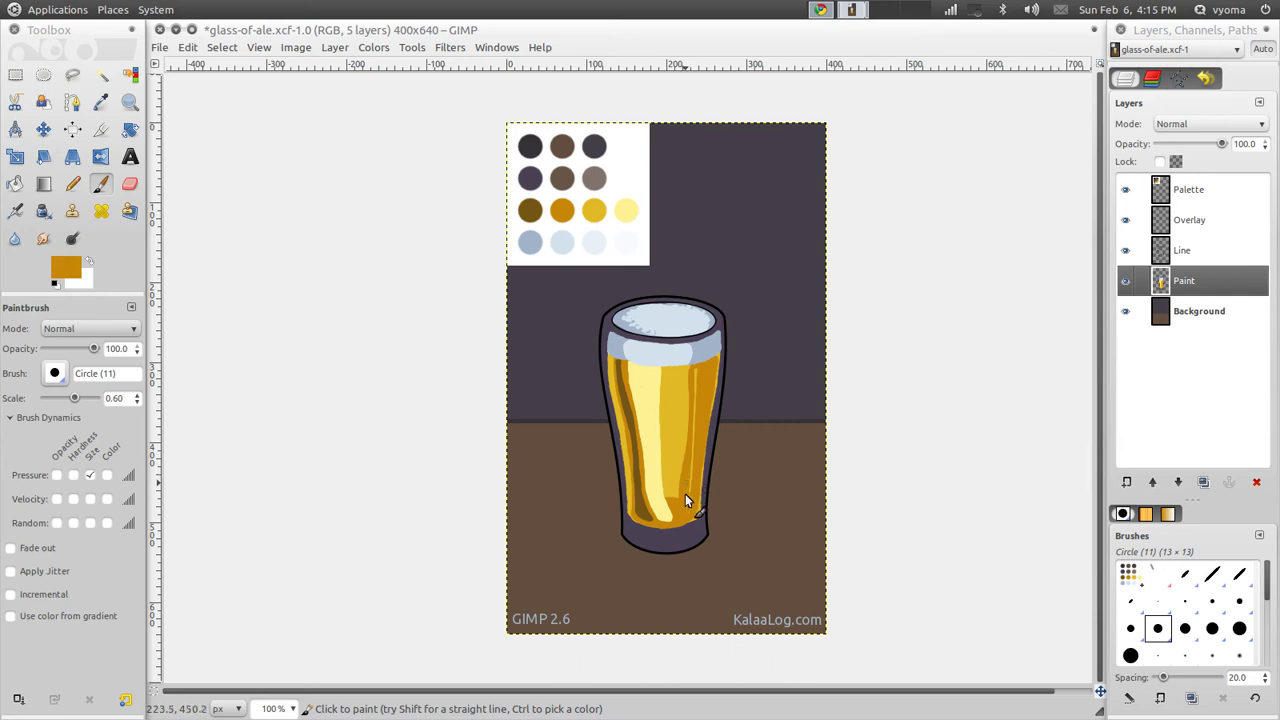
- Sample golden and orange-gold colours, then pick the pale blue-white from the Palette layer
{"action": "left_click", "coordinate": [688, 405], "text": "ctrl"}
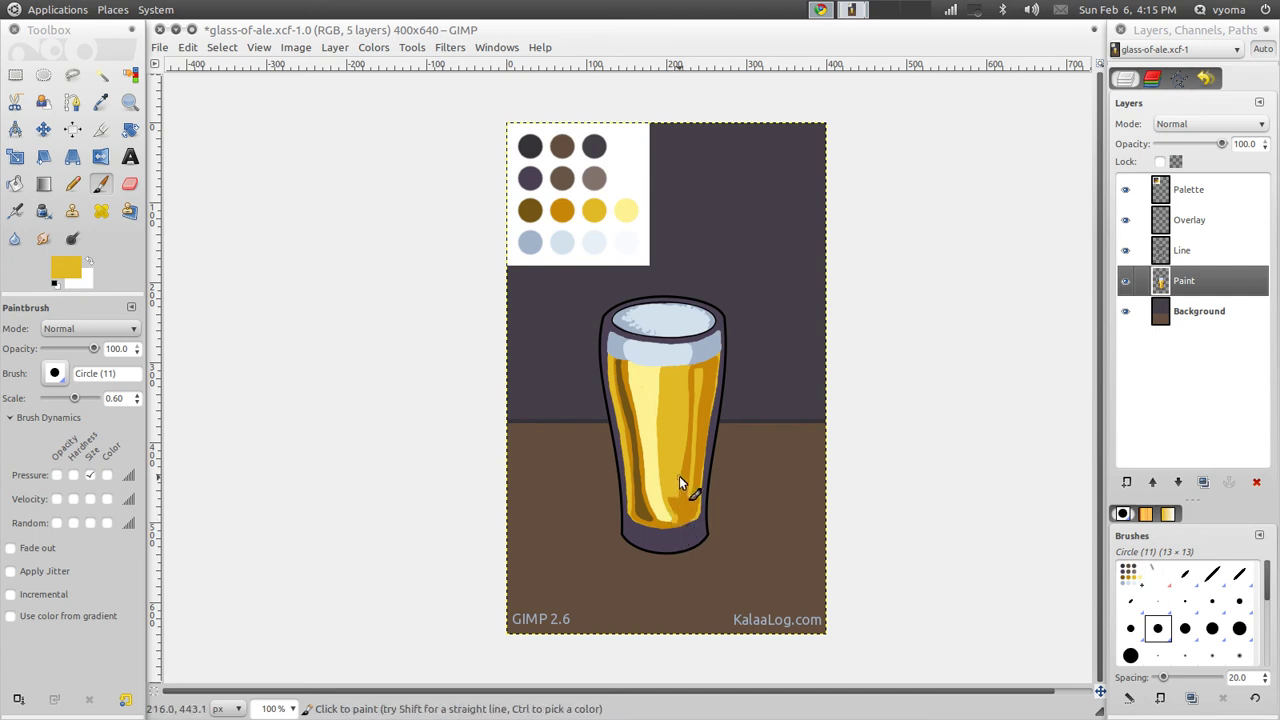
{"action": "left_click", "coordinate": [674, 521], "text": "ctrl"}
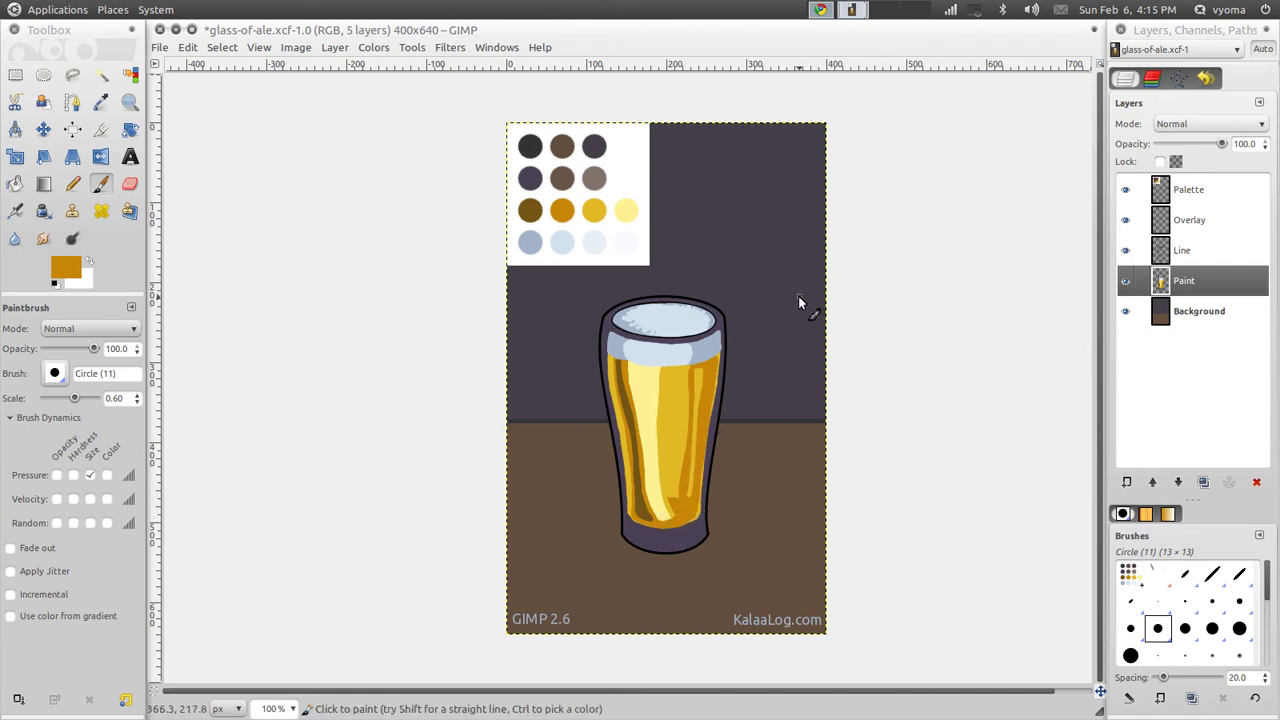
{"action": "left_click", "coordinate": [1197, 189]}
{"action": "left_click", "coordinate": [595, 243], "text": "ctrl"}
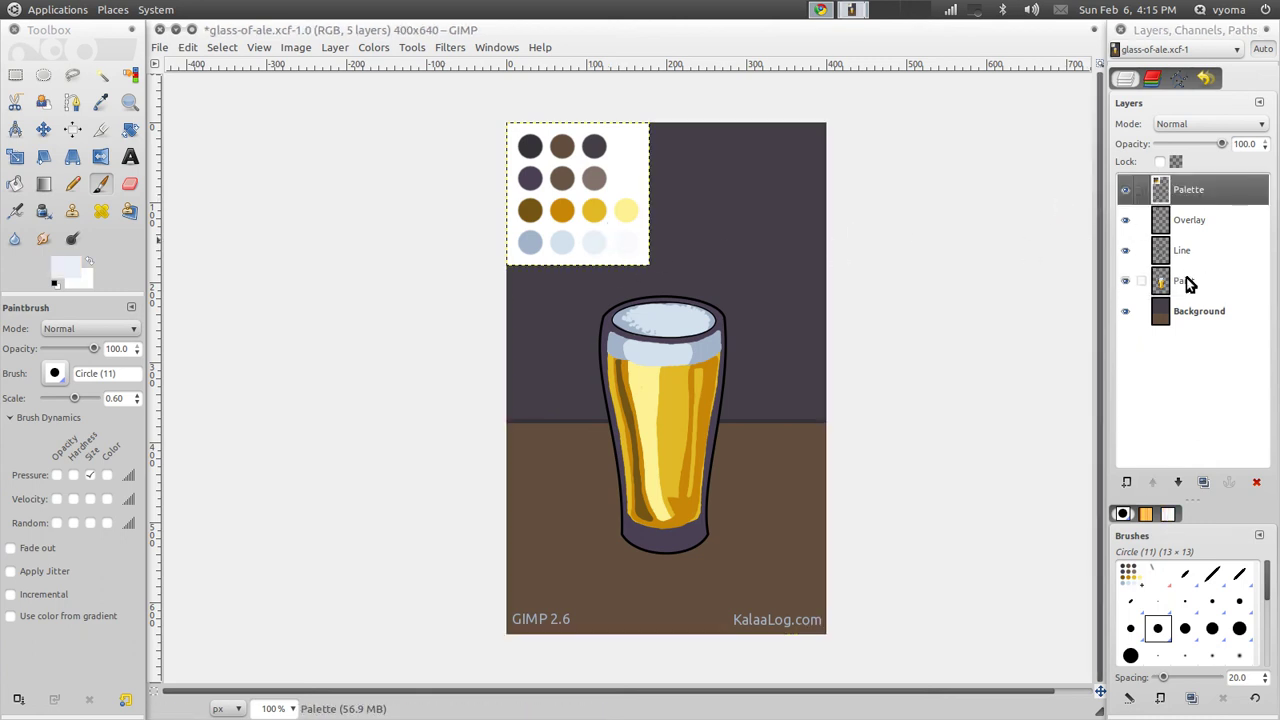
- On the Paint layer, brush bubbly pale blue-white strokes across the foam top
{"action": "left_click", "coordinate": [1185, 280]}
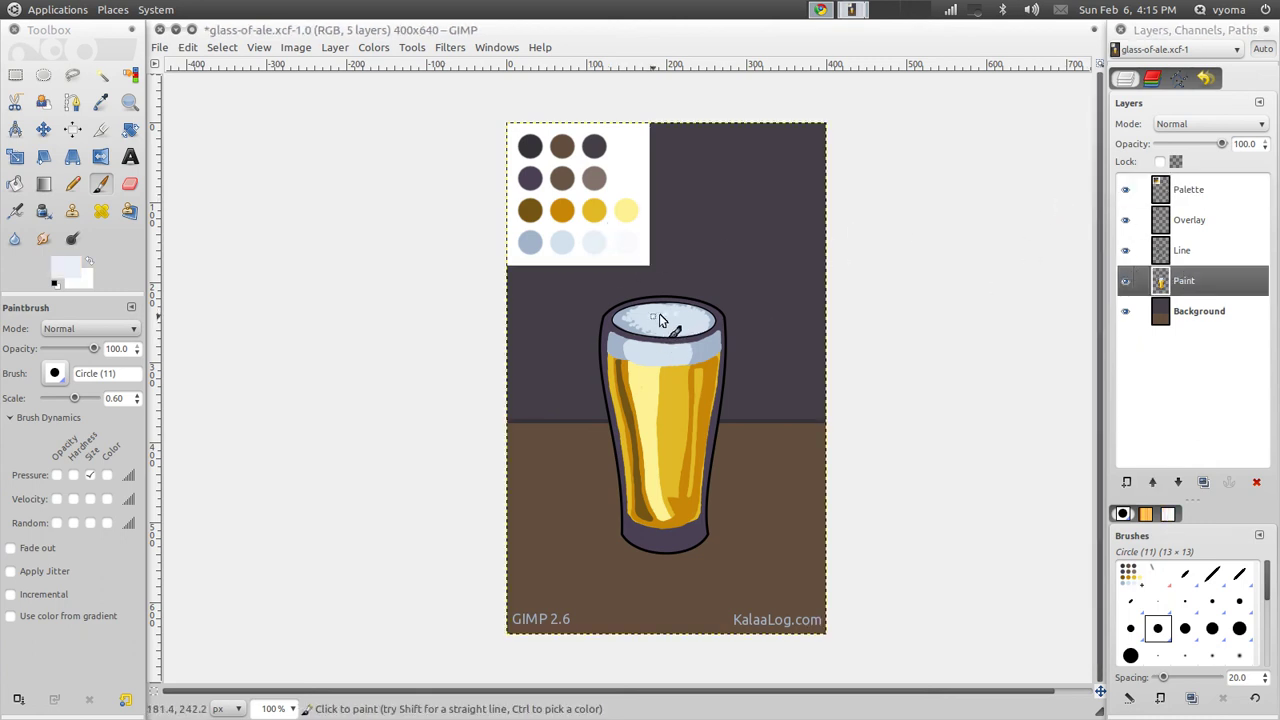
{"action": "left_click_drag", "start_coordinate": [669, 319], "coordinate": [697, 325]}
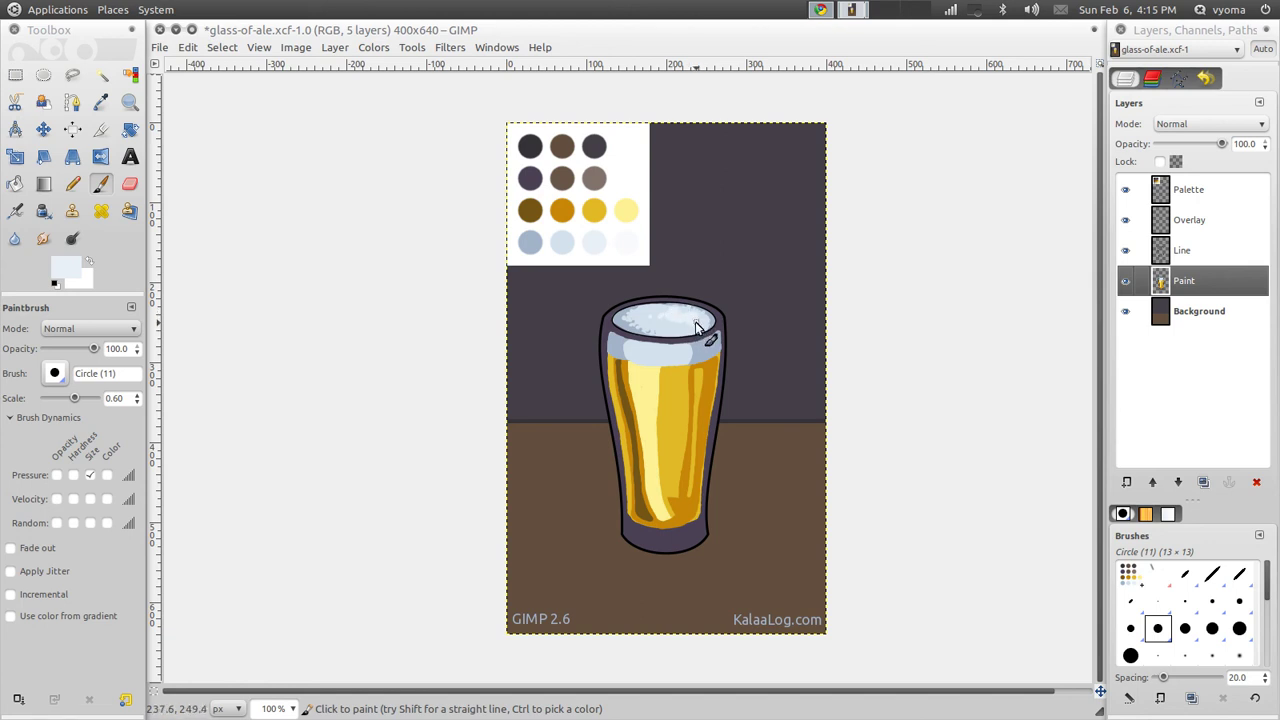
{"action": "mouse_move", "coordinate": [697, 325]}
{"action": "left_mouse_down"}
{"action": "mouse_move", "coordinate": [661, 332]}
{"action": "mouse_move", "coordinate": [663, 314]}
{"action": "mouse_move", "coordinate": [686, 337]}
{"action": "mouse_move", "coordinate": [669, 326]}
{"action": "mouse_move", "coordinate": [647, 357]}
{"action": "mouse_move", "coordinate": [660, 366]}
{"action": "mouse_move", "coordinate": [645, 353]}
{"action": "left_mouse_up"}
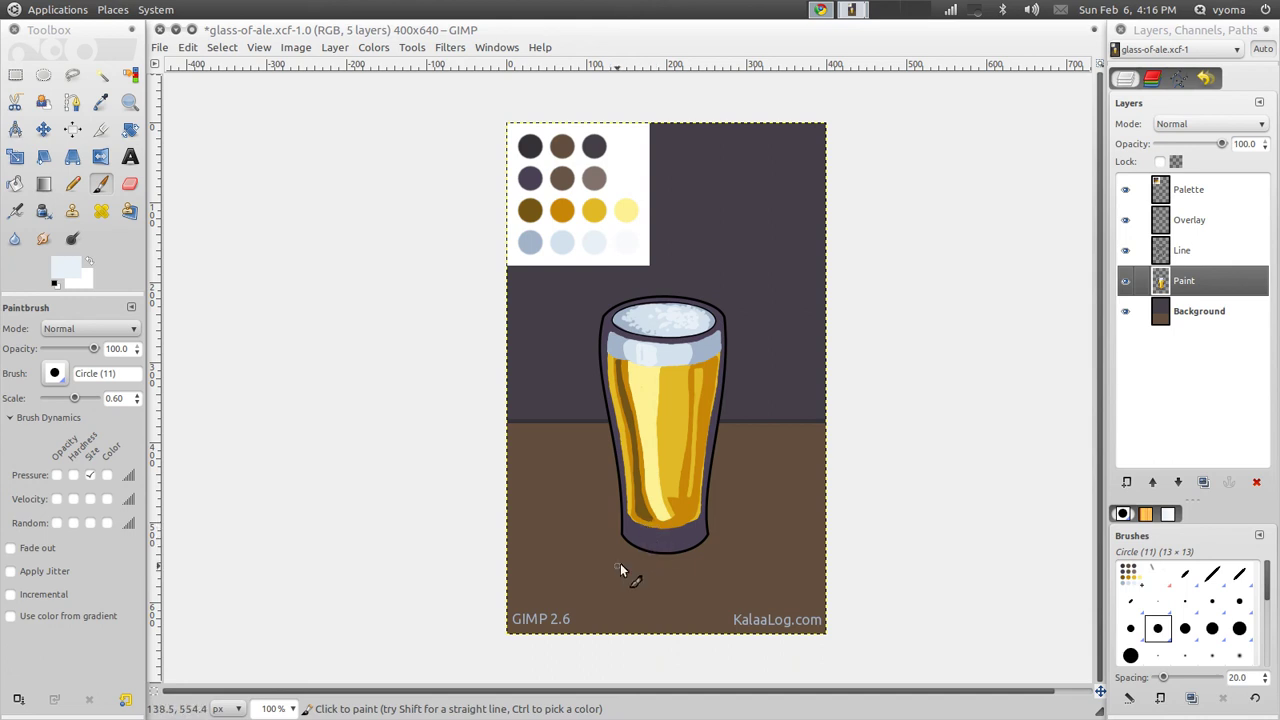
- Pick brown from the palette and zoom in on the bottom of the glass
{"action": "left_click", "coordinate": [1188, 192]}
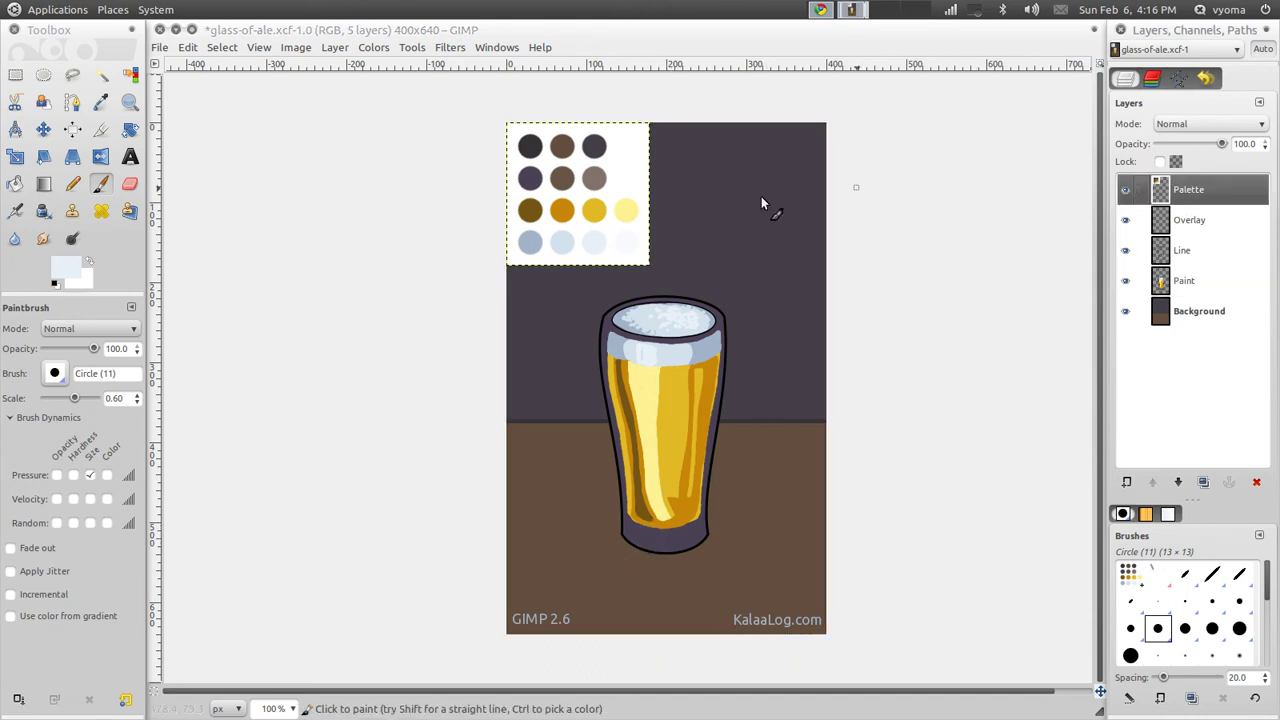
{"action": "left_click", "coordinate": [562, 178], "text": "ctrl"}
{"action": "left_click", "coordinate": [1185, 282]}
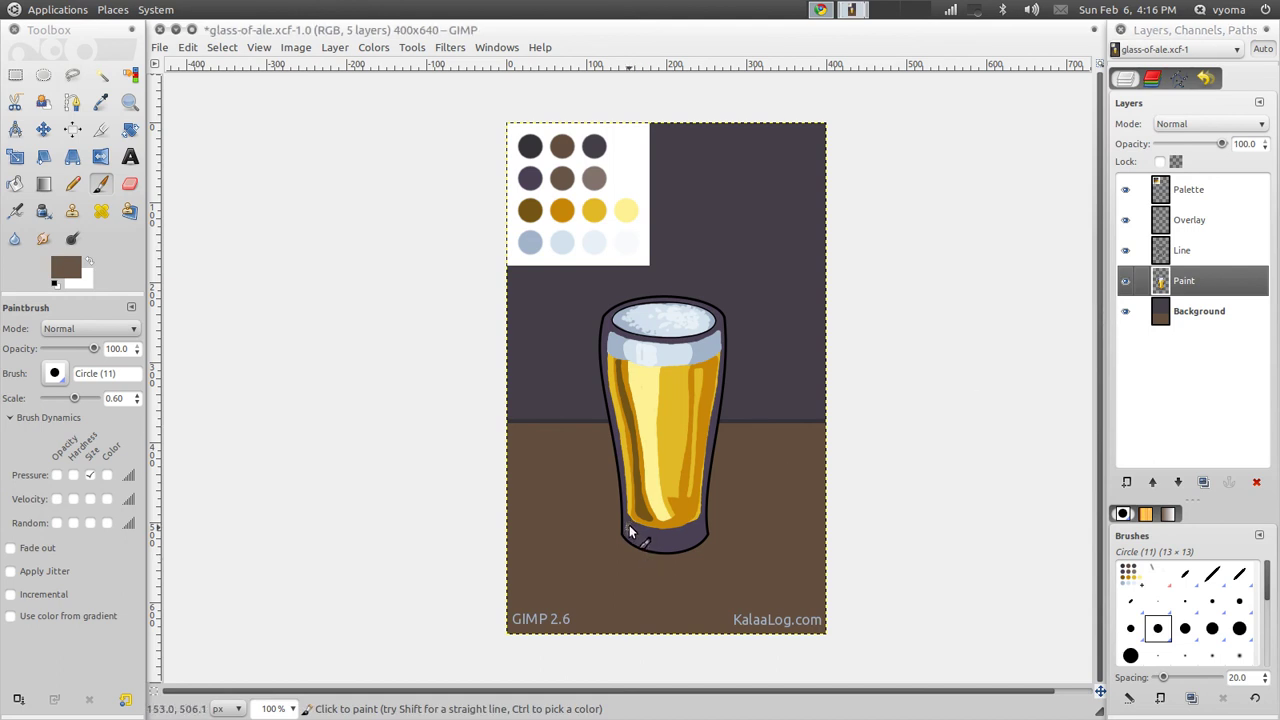
{"action": "left_click", "coordinate": [129, 101]}
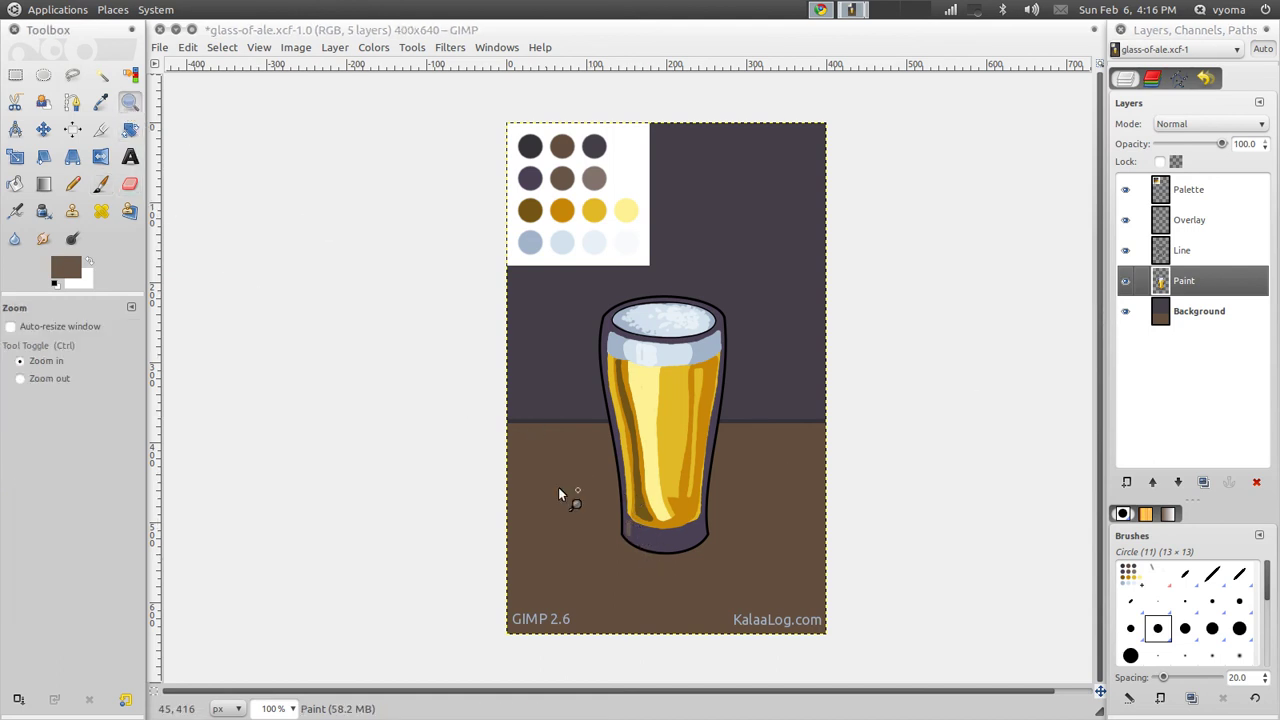
{"action": "mouse_move", "coordinate": [553, 399]}
{"action": "left_mouse_down"}
{"action": "mouse_move", "coordinate": [721, 550]}
{"action": "mouse_move", "coordinate": [820, 578]}
{"action": "left_mouse_up"}
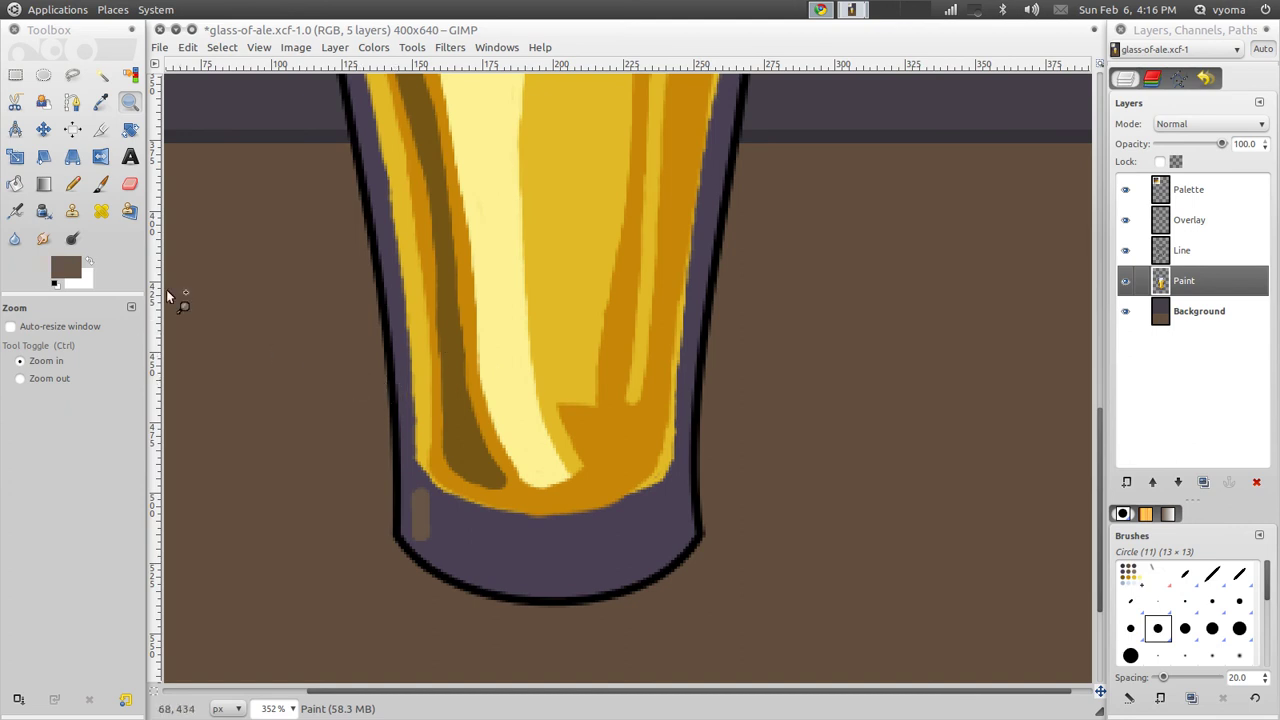
- Paint the glass base brown with a thin dark purple rim along its inner bottom curve
{"action": "left_click", "coordinate": [101, 184]}
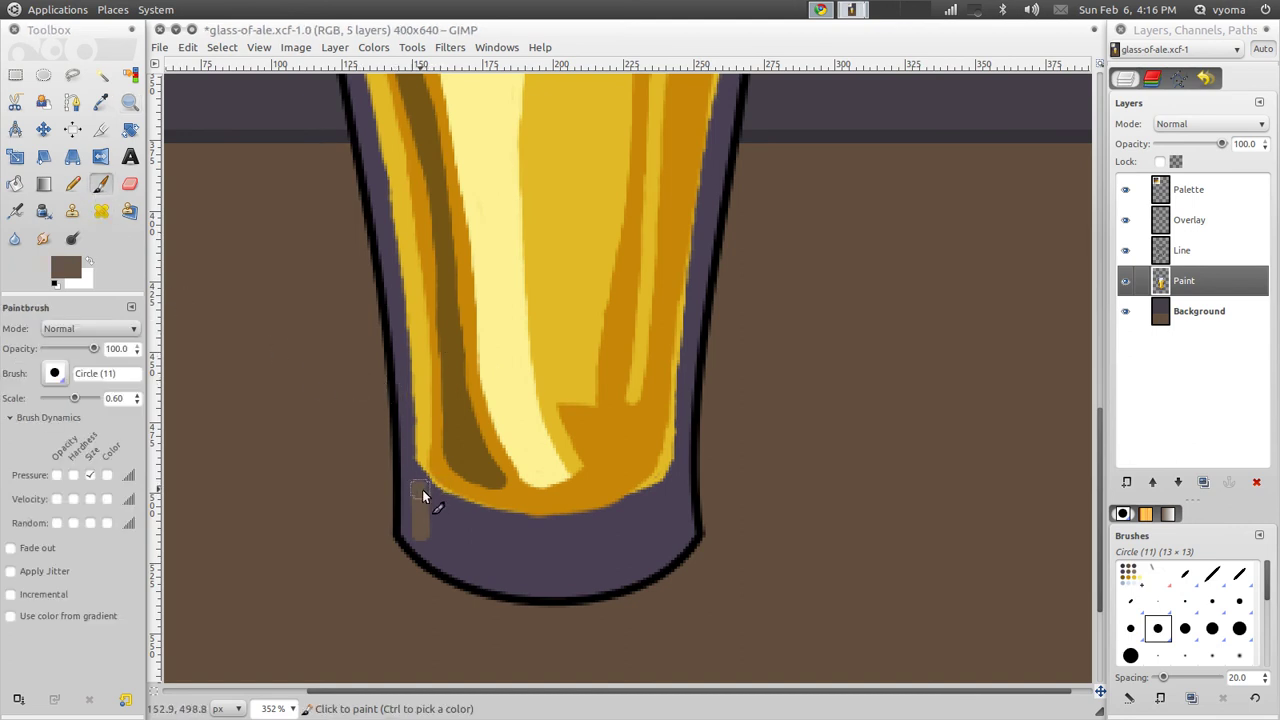
{"action": "mouse_move", "coordinate": [422, 492]}
{"action": "left_mouse_down"}
{"action": "mouse_move", "coordinate": [547, 530]}
{"action": "mouse_move", "coordinate": [675, 490]}
{"action": "left_mouse_up"}
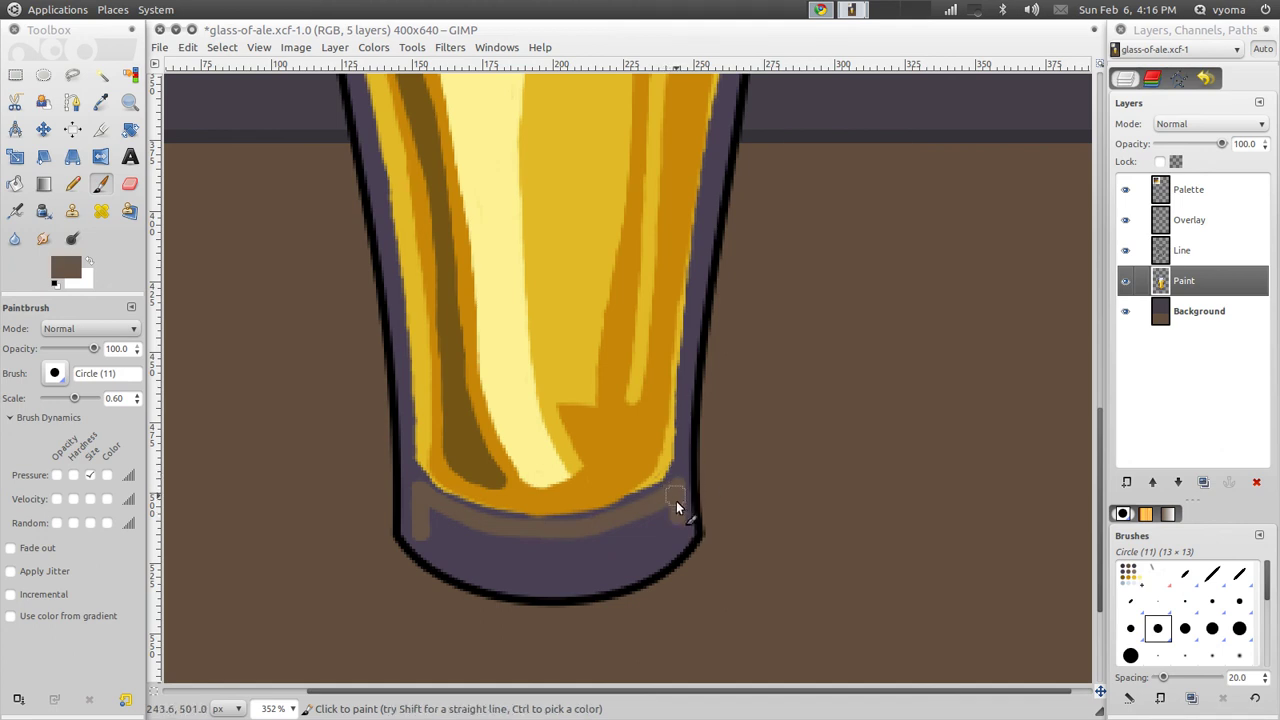
{"action": "mouse_move", "coordinate": [453, 556]}
{"action": "left_mouse_down"}
{"action": "mouse_move", "coordinate": [429, 543]}
{"action": "mouse_move", "coordinate": [460, 572]}
{"action": "mouse_move", "coordinate": [600, 583]}
{"action": "mouse_move", "coordinate": [671, 534]}
{"action": "left_mouse_up"}
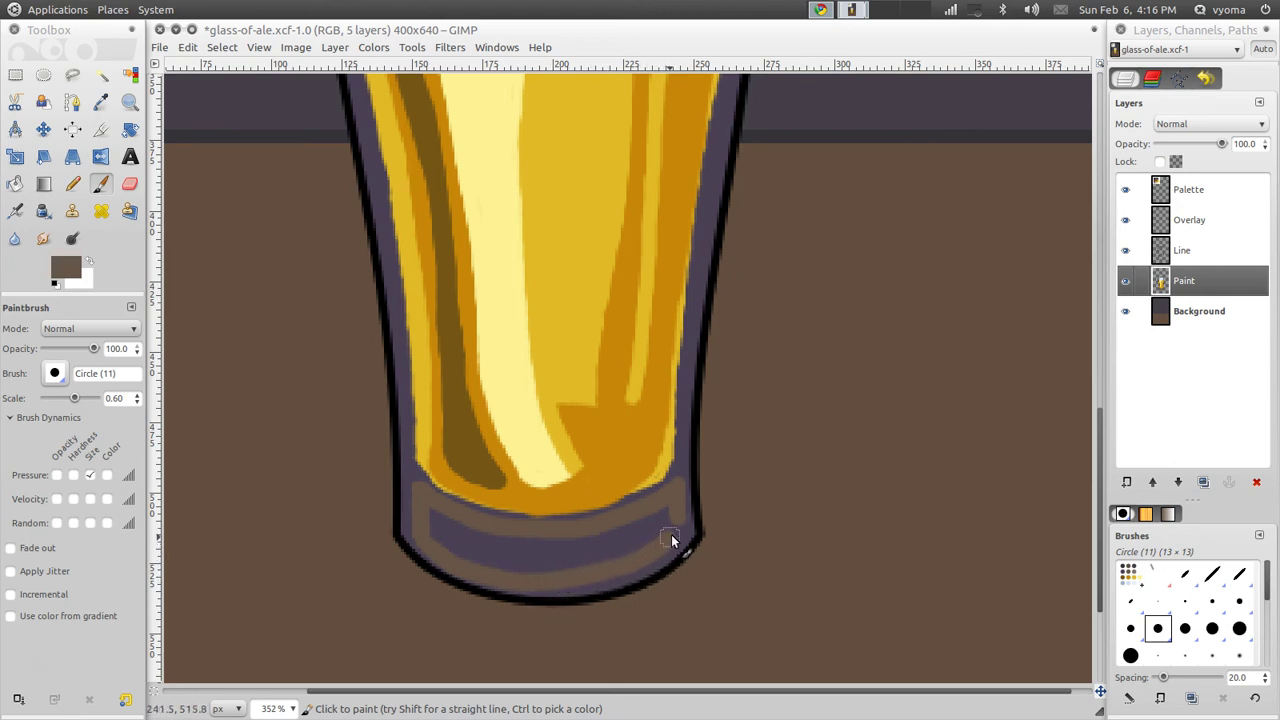
{"action": "mouse_move", "coordinate": [454, 525]}
{"action": "left_mouse_down"}
{"action": "mouse_move", "coordinate": [670, 507]}
{"action": "mouse_move", "coordinate": [515, 545]}
{"action": "mouse_move", "coordinate": [434, 529]}
{"action": "mouse_move", "coordinate": [577, 547]}
{"action": "mouse_move", "coordinate": [457, 557]}
{"action": "mouse_move", "coordinate": [420, 531]}
{"action": "left_mouse_up"}
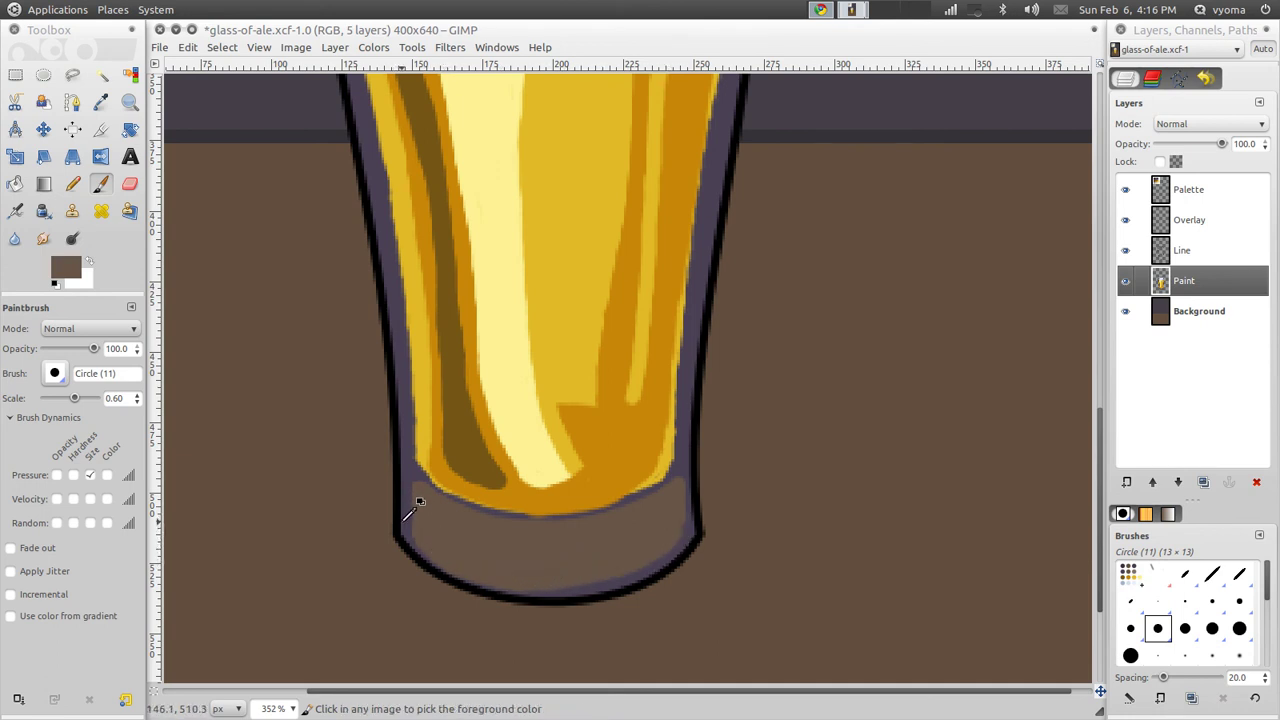
{"action": "left_click", "coordinate": [417, 500], "text": "ctrl"}
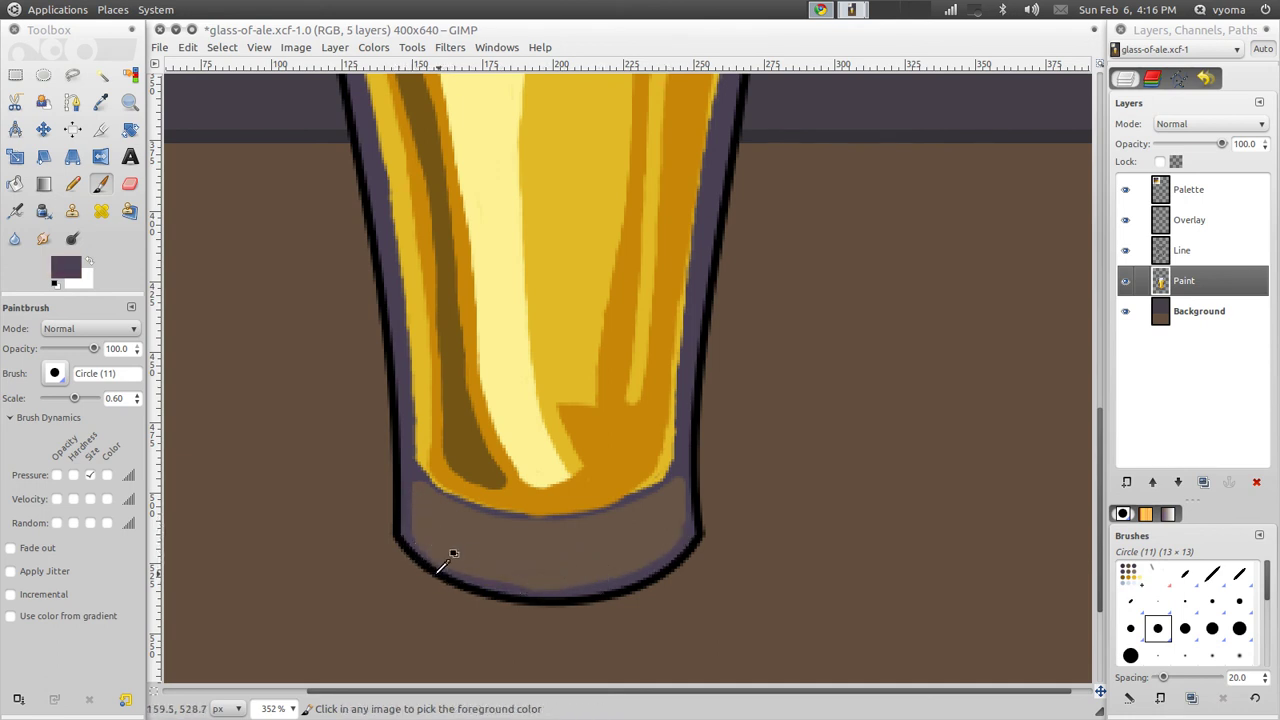
{"action": "mouse_move", "coordinate": [429, 556]}
{"action": "left_mouse_down"}
{"action": "mouse_move", "coordinate": [494, 592]}
{"action": "mouse_move", "coordinate": [609, 560]}
{"action": "left_mouse_up"}
{"action": "left_click", "coordinate": [489, 535], "text": "ctrl"}
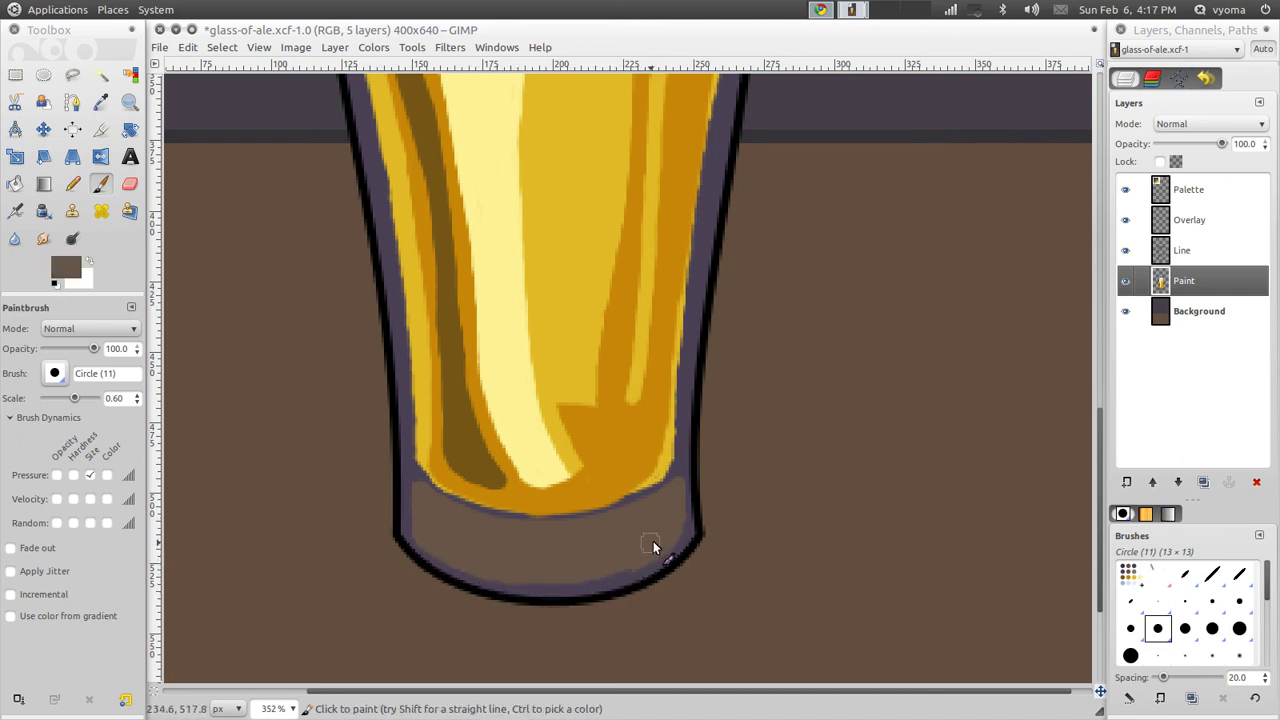
{"action": "scroll", "coordinate": [654, 434], "scroll_direction": "up", "scroll_amount": 3}
{"action": "scroll", "coordinate": [657, 386], "scroll_direction": "right", "scroll_amount": 2}
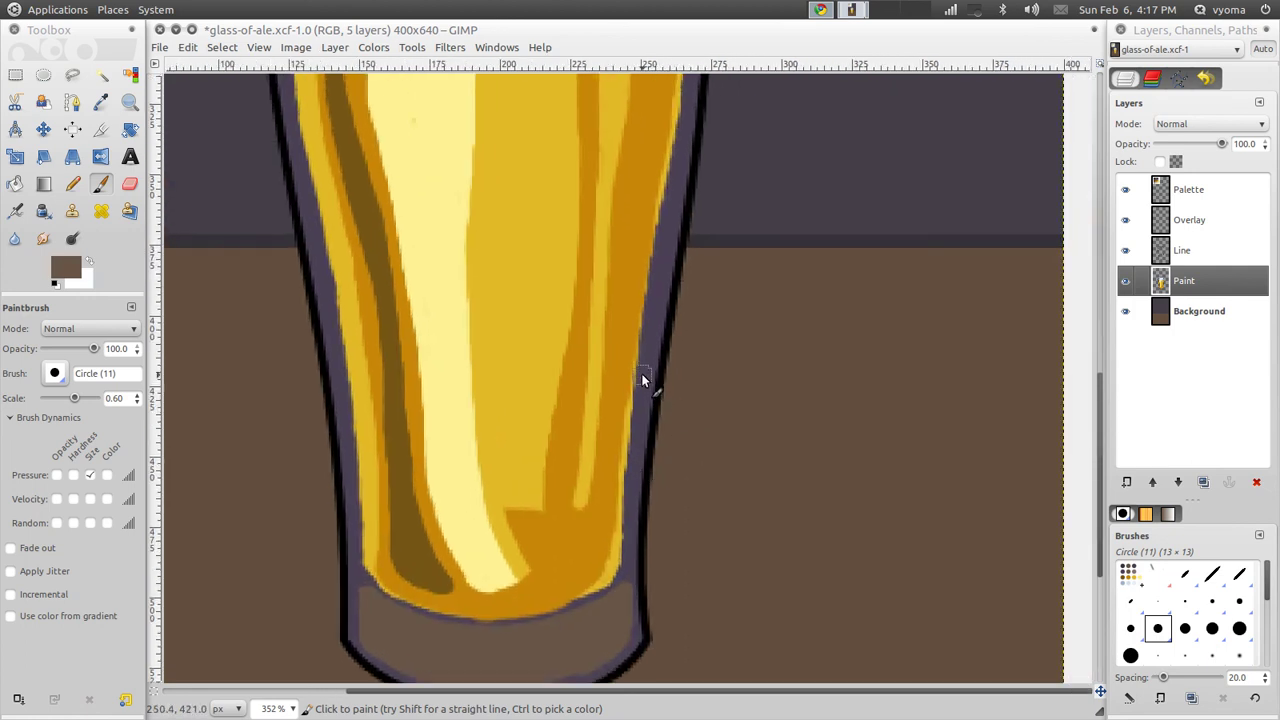
- With a smaller brush, paint a faint brown reflection down the glass's right edge
{"action": "left_click_drag", "start_coordinate": [73, 404], "coordinate": [72, 404]}
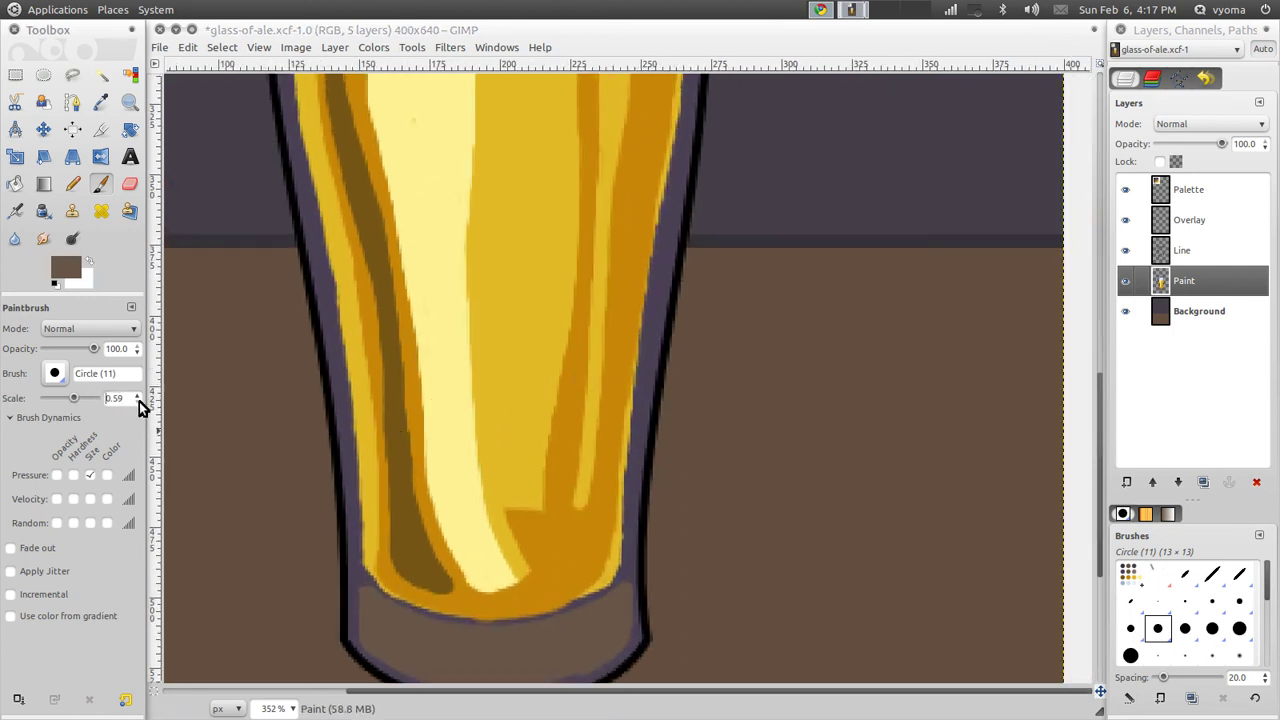
{"action": "left_click", "coordinate": [137, 402]}
{"action": "left_click", "coordinate": [137, 402]}
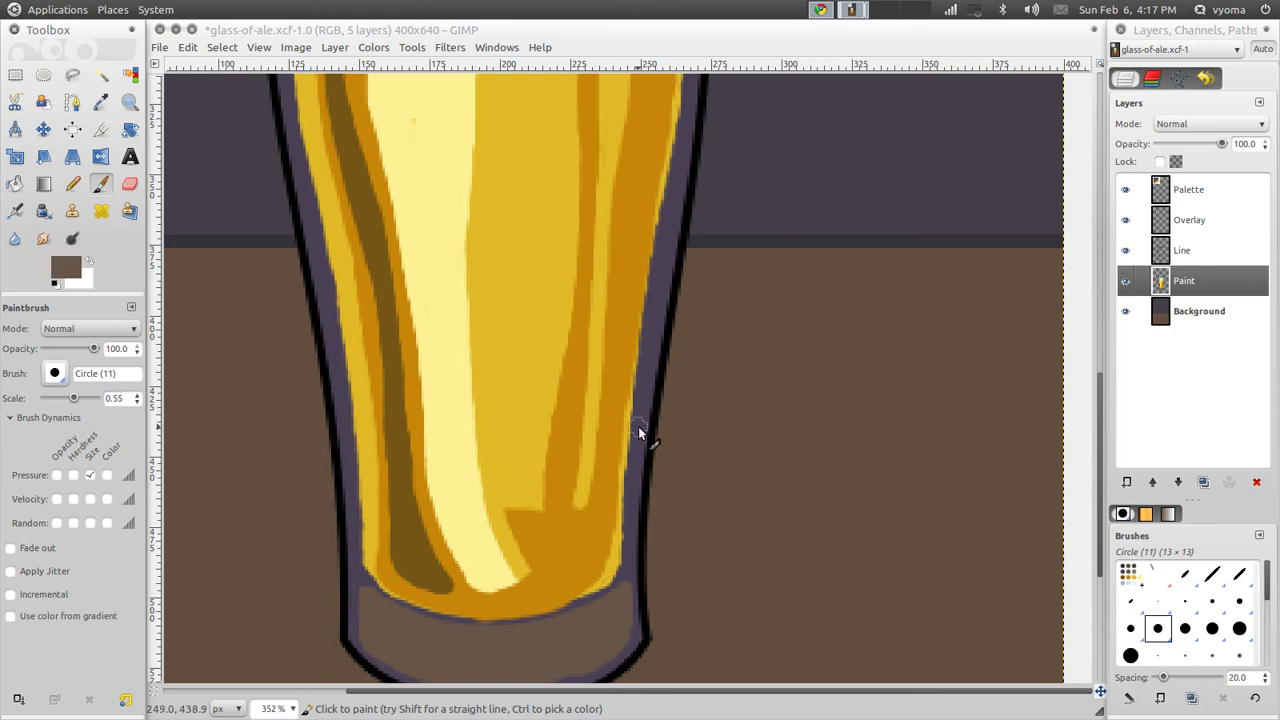
{"action": "left_click_drag", "start_coordinate": [638, 392], "coordinate": [640, 468]}
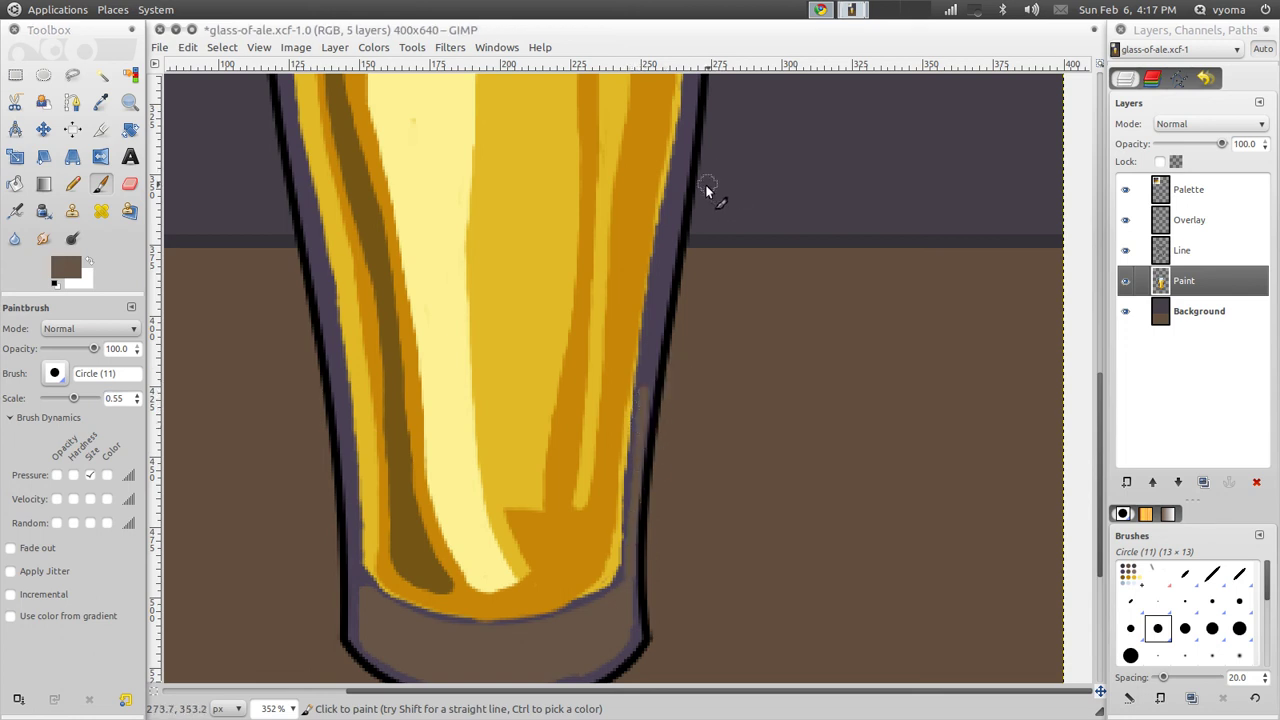
{"action": "scroll", "coordinate": [700, 200], "scroll_direction": "up", "scroll_amount": 1}
{"action": "scroll", "coordinate": [665, 330], "scroll_direction": "up", "scroll_amount": 4}
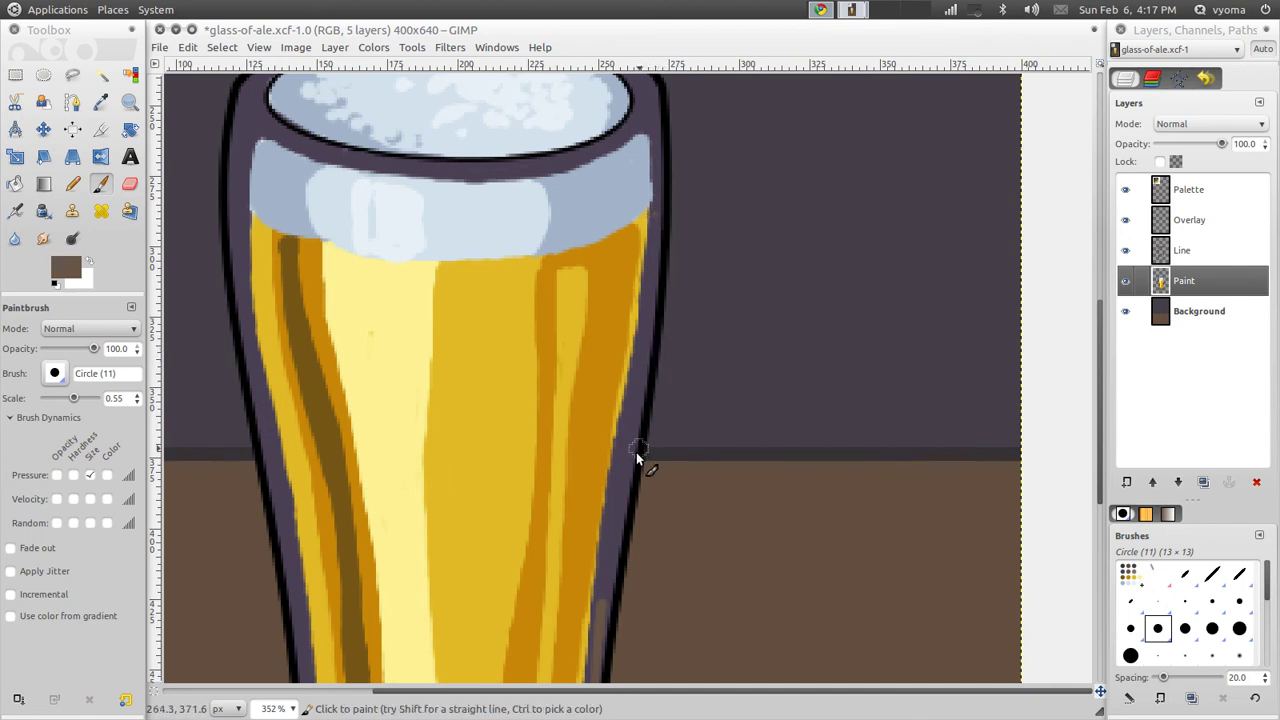
{"action": "mouse_move", "coordinate": [627, 456]}
{"action": "left_mouse_down"}
{"action": "mouse_move", "coordinate": [607, 557]}
{"action": "mouse_move", "coordinate": [637, 417]}
{"action": "left_mouse_up"}
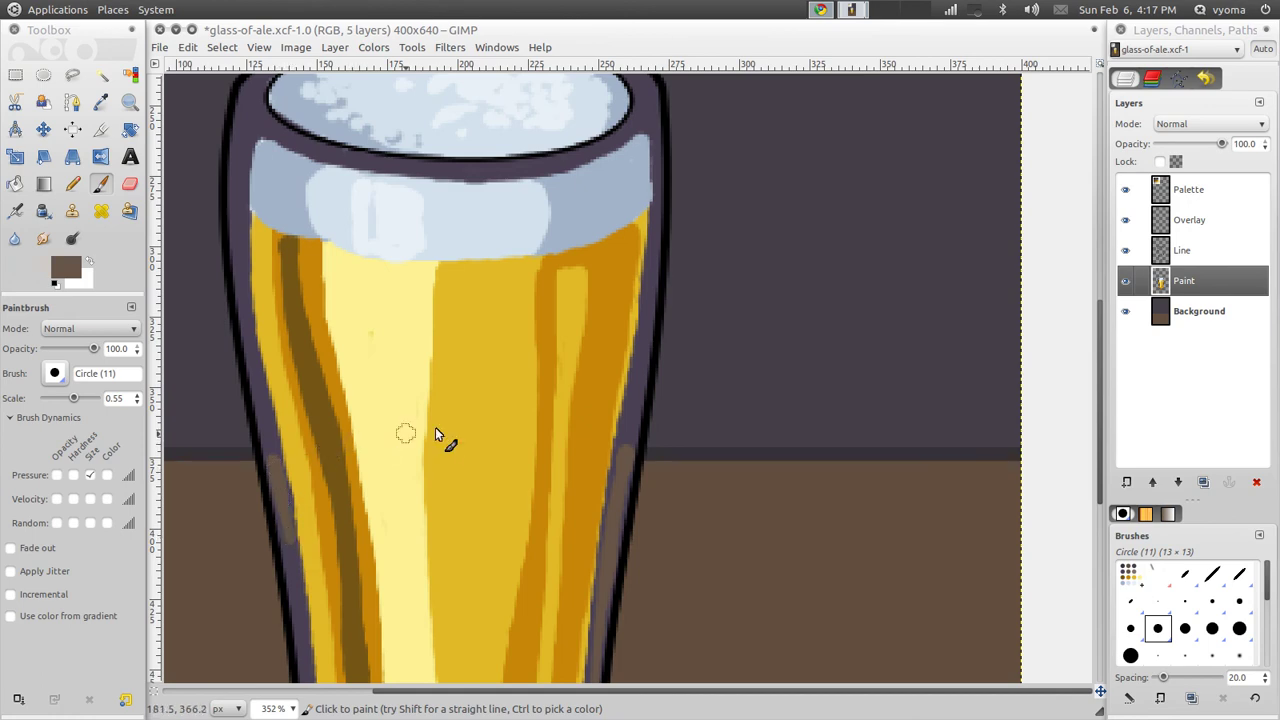
{"action": "scroll", "coordinate": [474, 254], "scroll_direction": "down", "scroll_amount": 2}
{"action": "scroll", "coordinate": [309, 371], "scroll_direction": "down", "scroll_amount": 3}
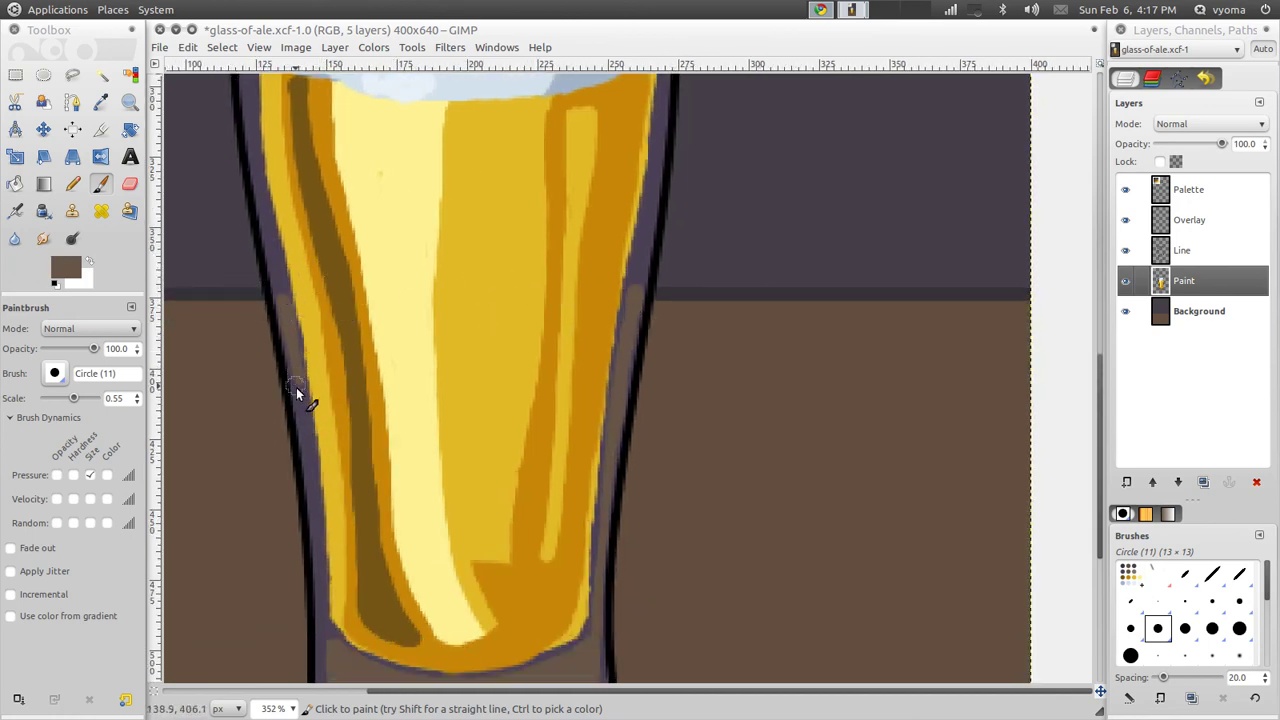
- Paint purple-grey tint down the glass's left edge and along its bottom outline
{"action": "left_click_drag", "start_coordinate": [296, 387], "coordinate": [323, 636]}
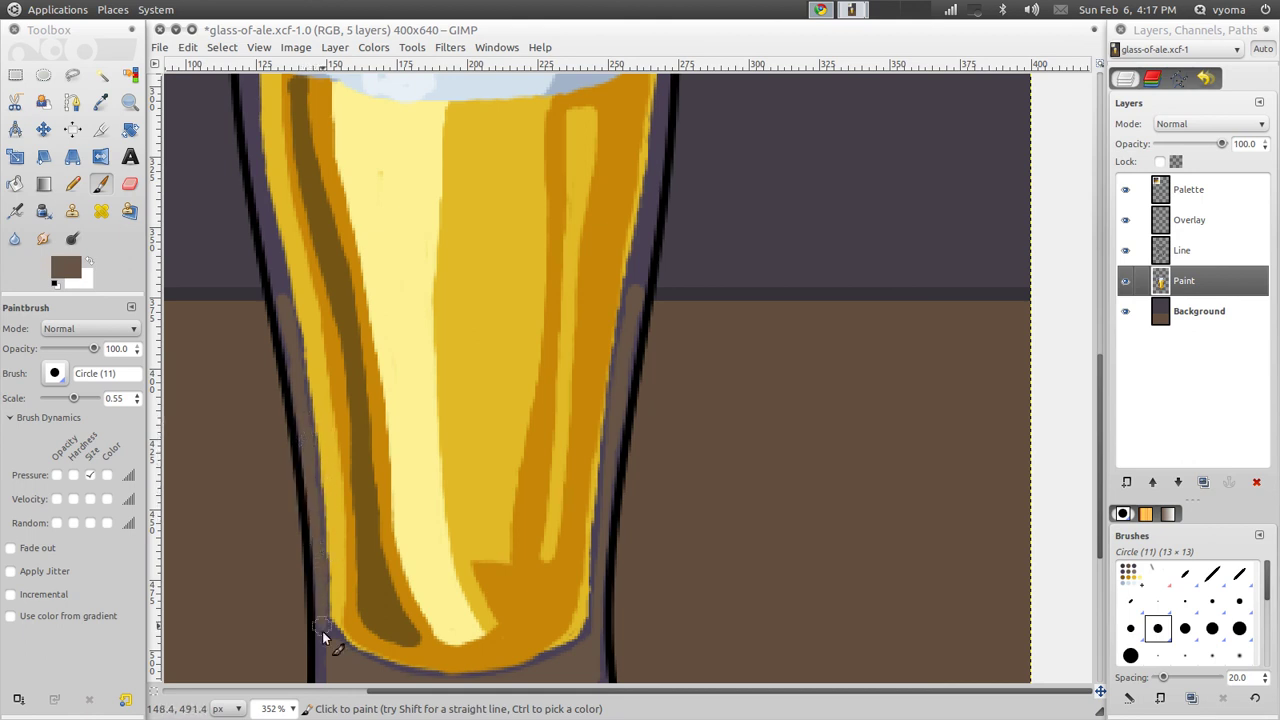
{"action": "mouse_move", "coordinate": [394, 437]}
{"action": "left_mouse_down"}
{"action": "mouse_move", "coordinate": [379, 370]}
{"action": "mouse_move", "coordinate": [366, 369]}
{"action": "left_mouse_up"}
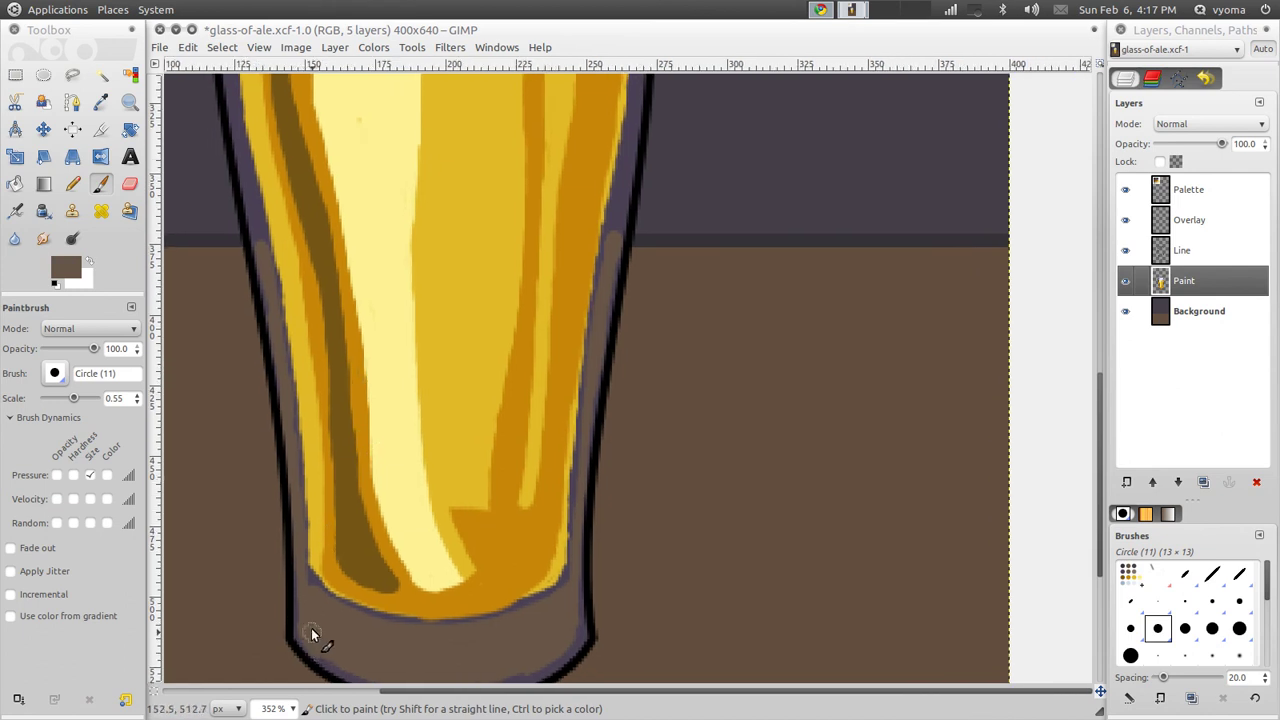
{"action": "left_click", "coordinate": [308, 614], "text": "ctrl"}
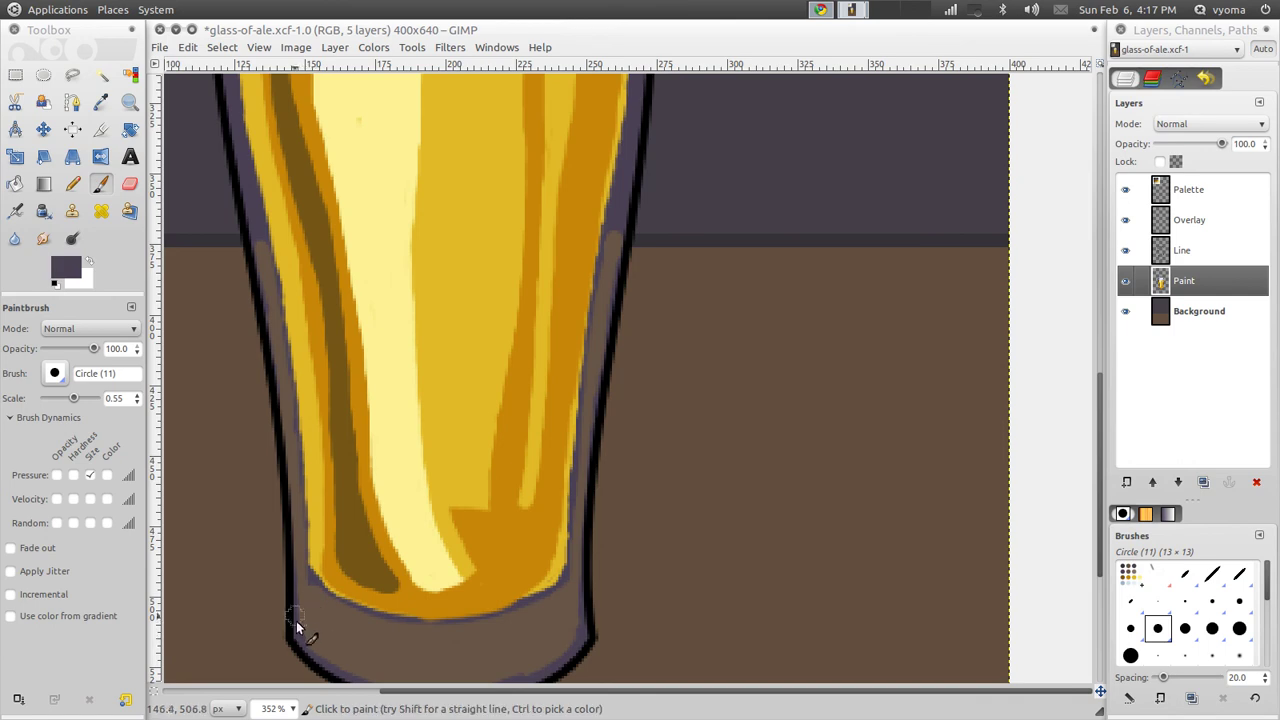
{"action": "mouse_move", "coordinate": [296, 627]}
{"action": "left_mouse_down"}
{"action": "mouse_move", "coordinate": [320, 665]}
{"action": "mouse_move", "coordinate": [577, 611]}
{"action": "mouse_move", "coordinate": [543, 677]}
{"action": "mouse_move", "coordinate": [590, 630]}
{"action": "left_mouse_up"}
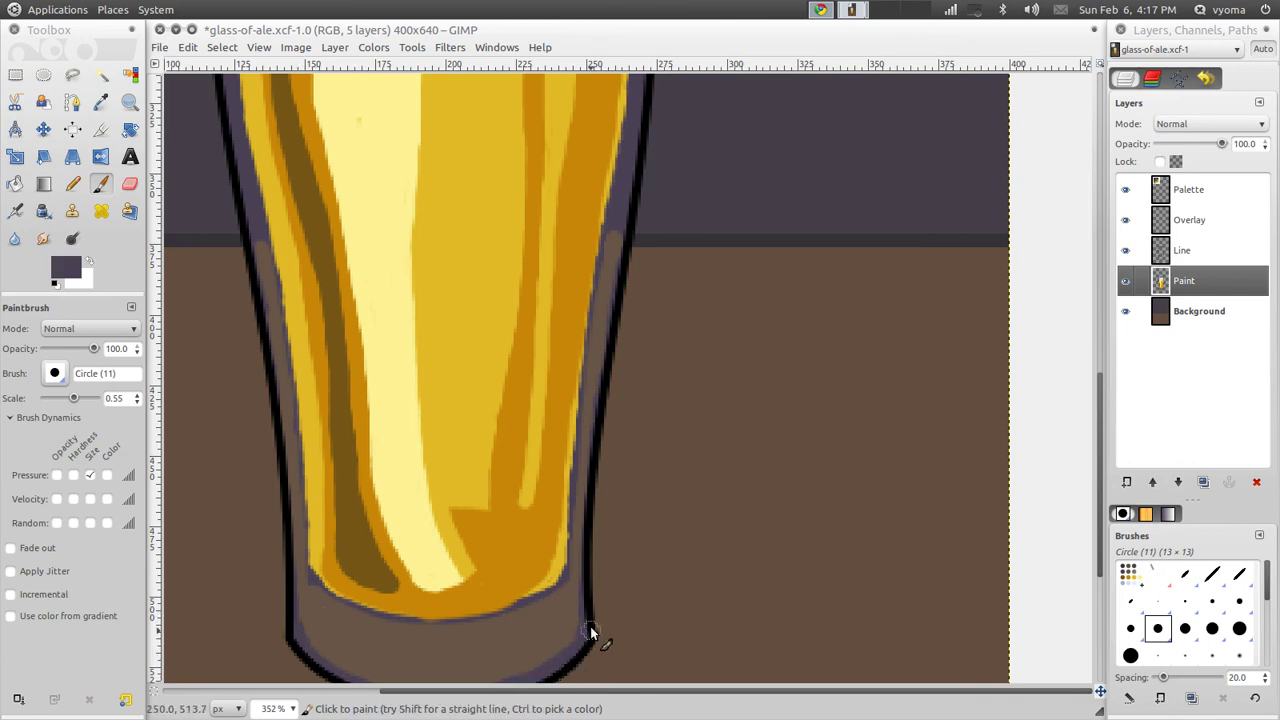
{"action": "mouse_move", "coordinate": [722, 298]}
{"action": "left_mouse_down"}
{"action": "mouse_move", "coordinate": [724, 332]}
{"action": "mouse_move", "coordinate": [820, 520]}
{"action": "left_mouse_up"}
{"action": "left_click", "coordinate": [1190, 190]}
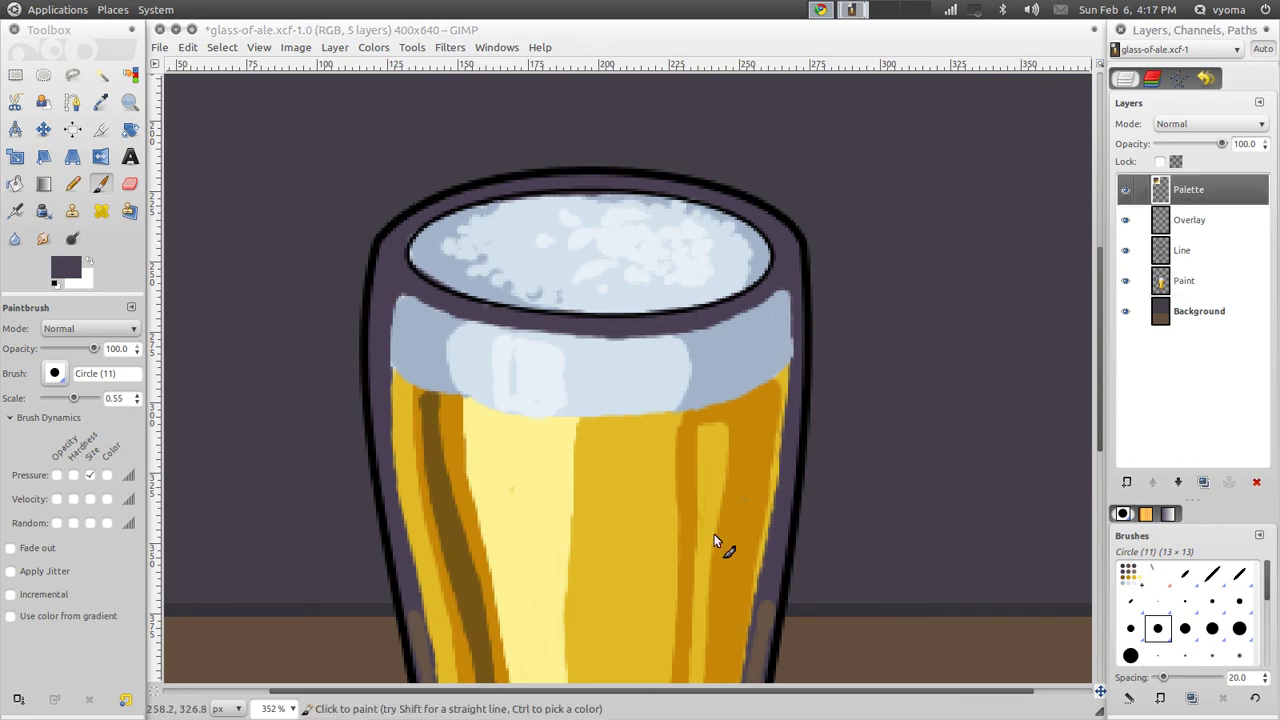
- At 200% zoom, paint grey palette highlights down the glass's left and right walls
{"action": "left_click", "coordinate": [292, 708]}
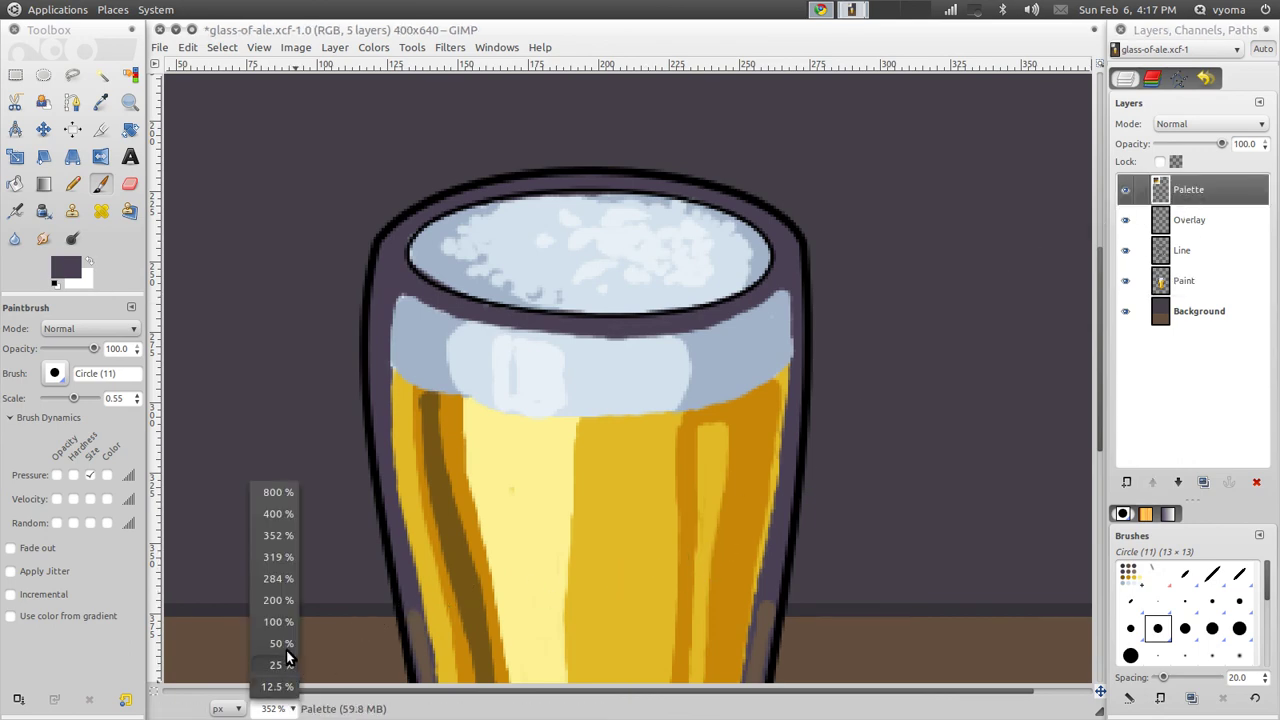
{"action": "left_click", "coordinate": [283, 600]}
{"action": "scroll", "coordinate": [396, 330], "scroll_direction": "up", "scroll_amount": 1}
{"action": "scroll", "coordinate": [389, 374], "scroll_direction": "up", "scroll_amount": 2}
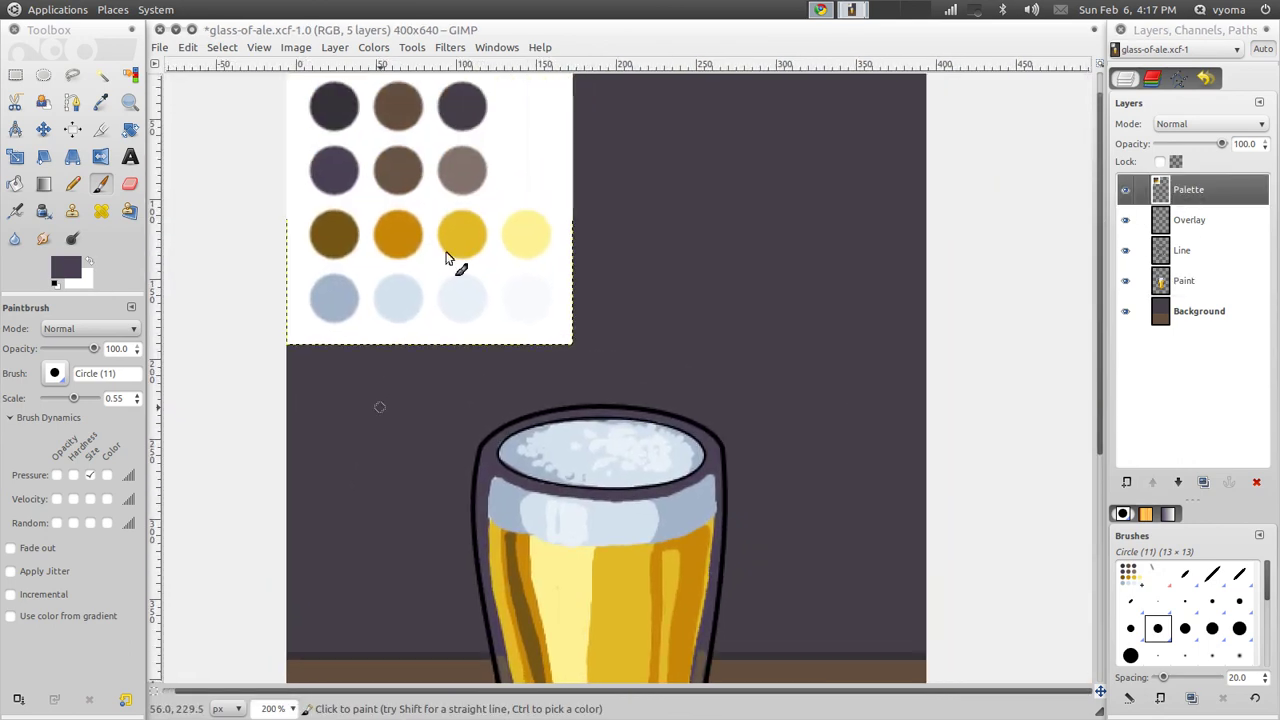
{"action": "left_click", "coordinate": [465, 170], "text": "ctrl"}
{"action": "left_click", "coordinate": [1184, 281]}
{"action": "scroll", "coordinate": [640, 271], "scroll_direction": "down", "scroll_amount": 1}
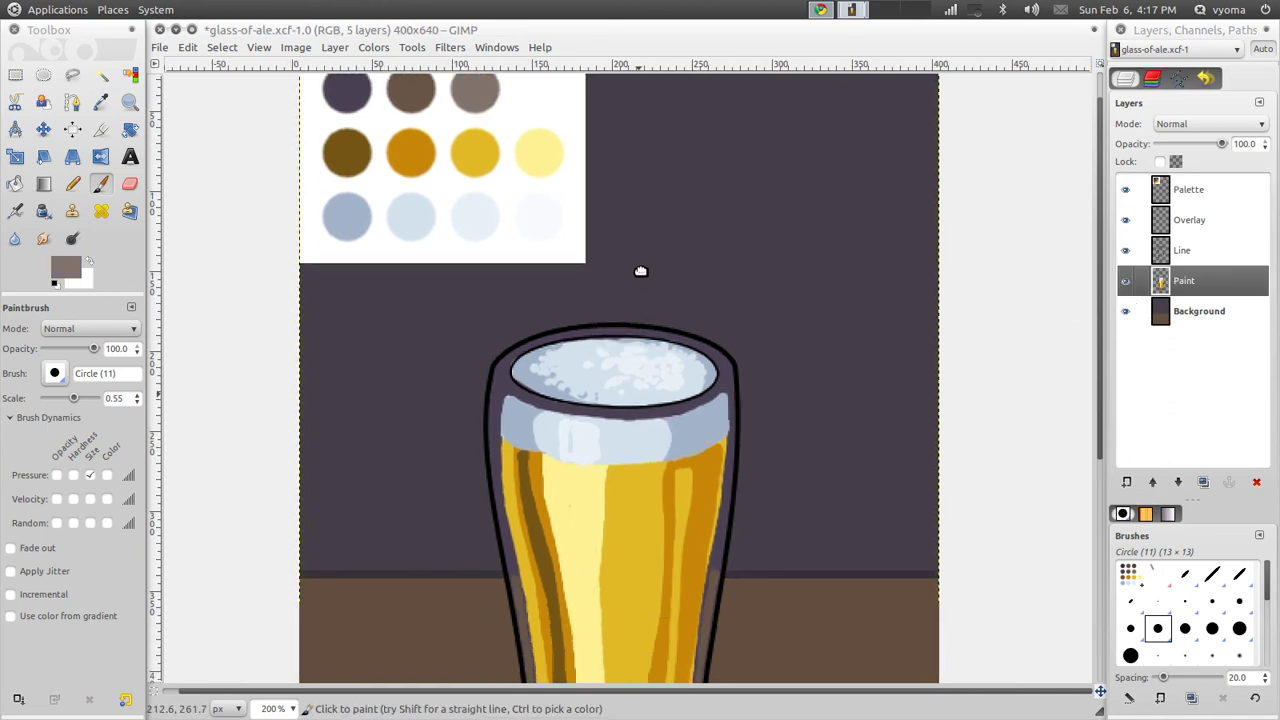
{"action": "scroll", "coordinate": [600, 330], "scroll_direction": "down", "scroll_amount": 2}
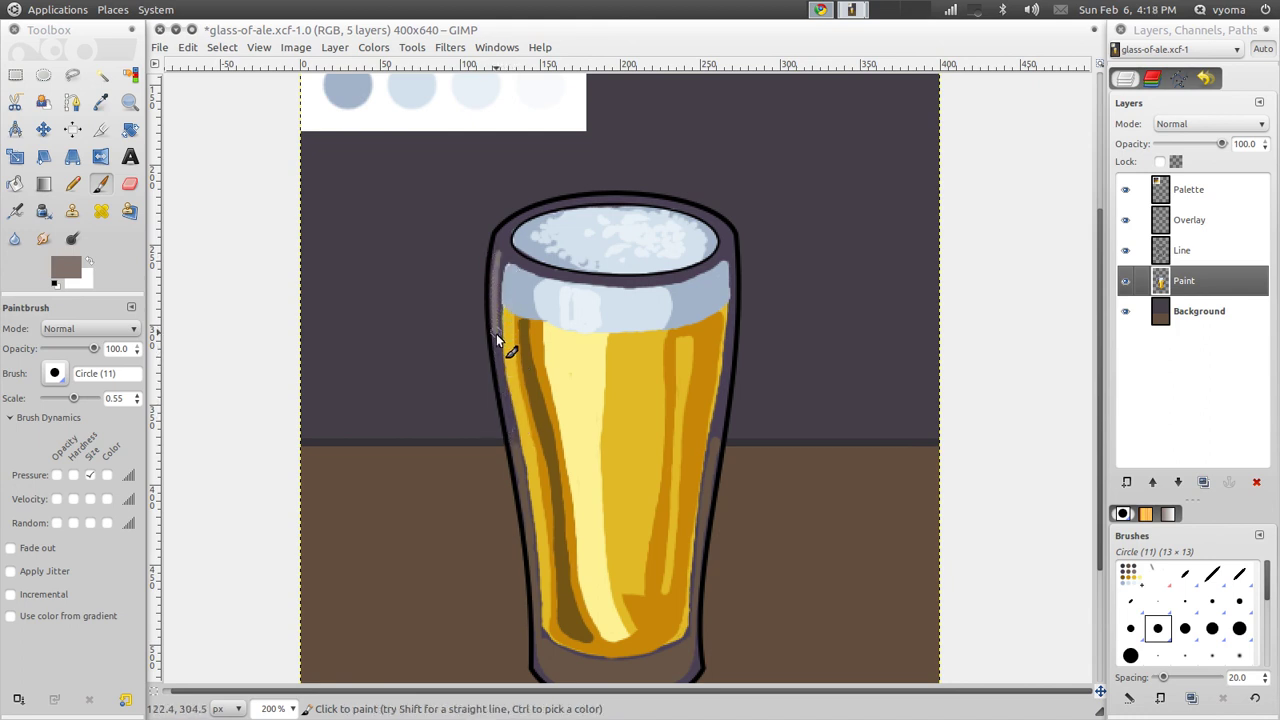
{"action": "left_click_drag", "start_coordinate": [496, 336], "coordinate": [513, 437]}
{"action": "left_click_drag", "start_coordinate": [731, 257], "coordinate": [731, 355]}
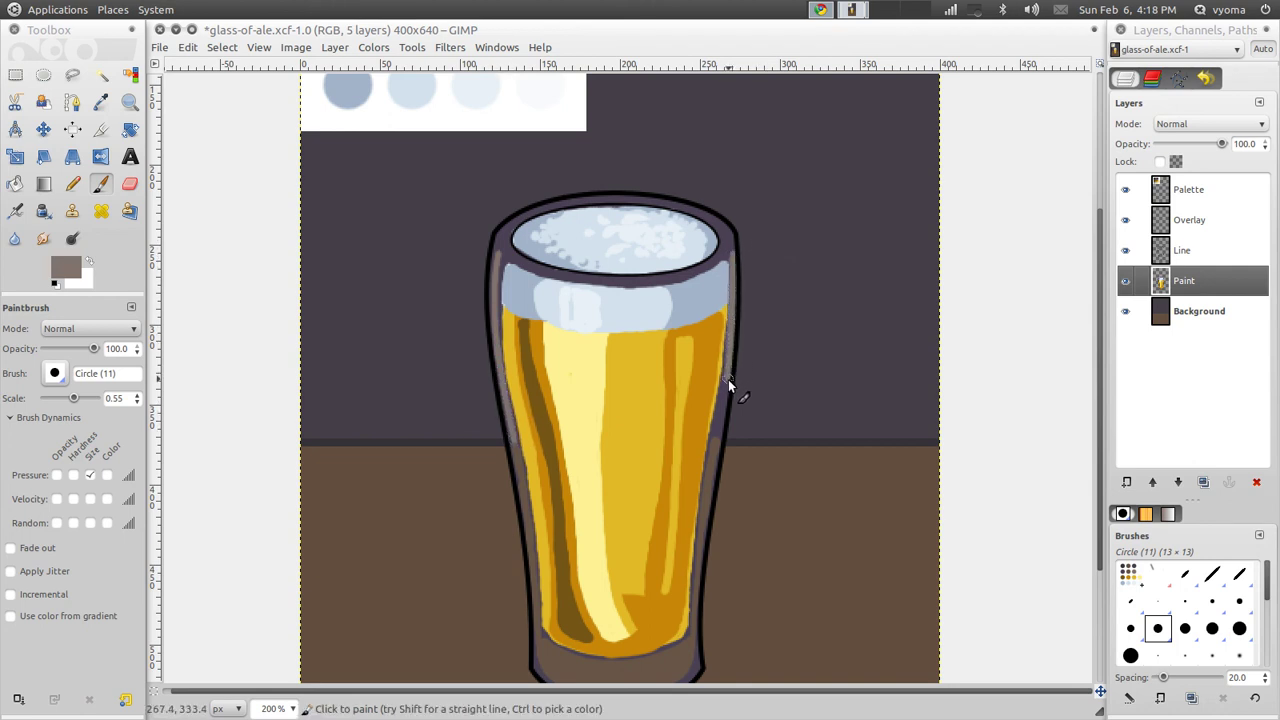
{"action": "left_click_drag", "start_coordinate": [719, 427], "coordinate": [717, 440]}
- Add grey highlights along the rim and darken its lower-right edge with dark purple
{"action": "left_click_drag", "start_coordinate": [586, 280], "coordinate": [665, 283]}
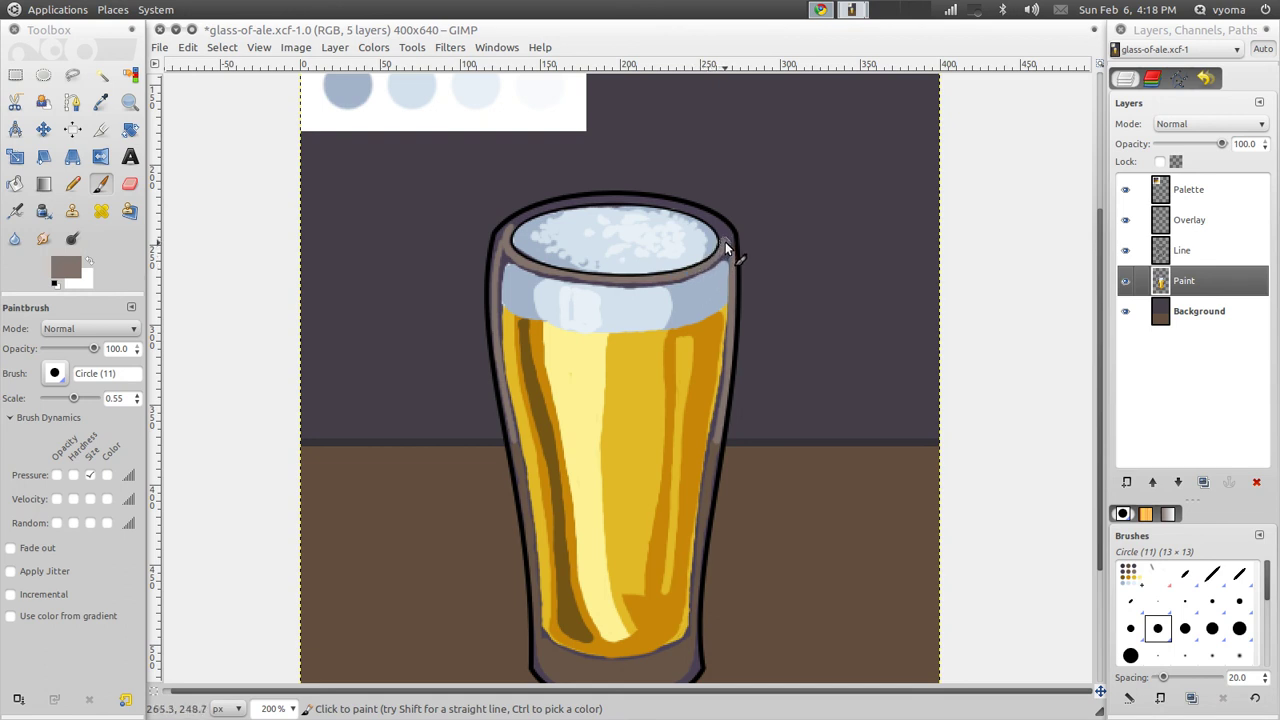
{"action": "mouse_move", "coordinate": [723, 229]}
{"action": "left_mouse_down"}
{"action": "mouse_move", "coordinate": [651, 200]}
{"action": "mouse_move", "coordinate": [507, 241]}
{"action": "mouse_move", "coordinate": [512, 225]}
{"action": "mouse_move", "coordinate": [593, 201]}
{"action": "mouse_move", "coordinate": [651, 202]}
{"action": "left_mouse_up"}
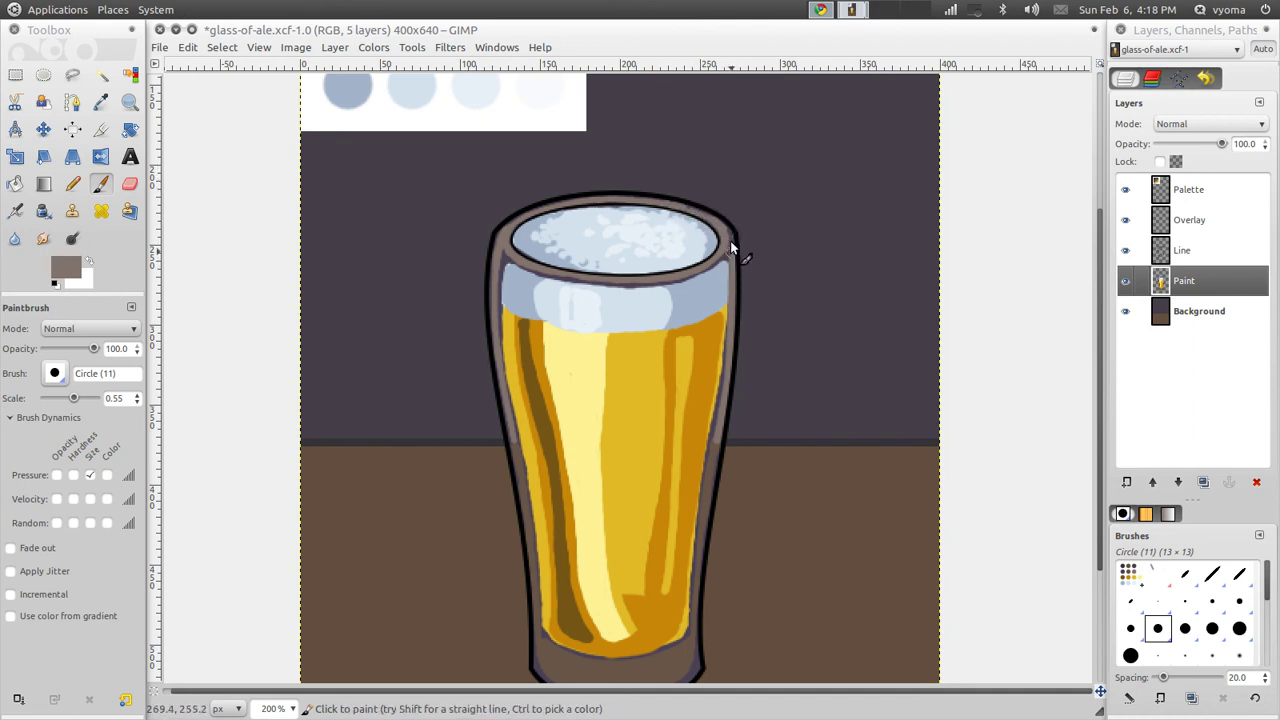
{"action": "left_click", "coordinate": [748, 217], "text": "ctrl"}
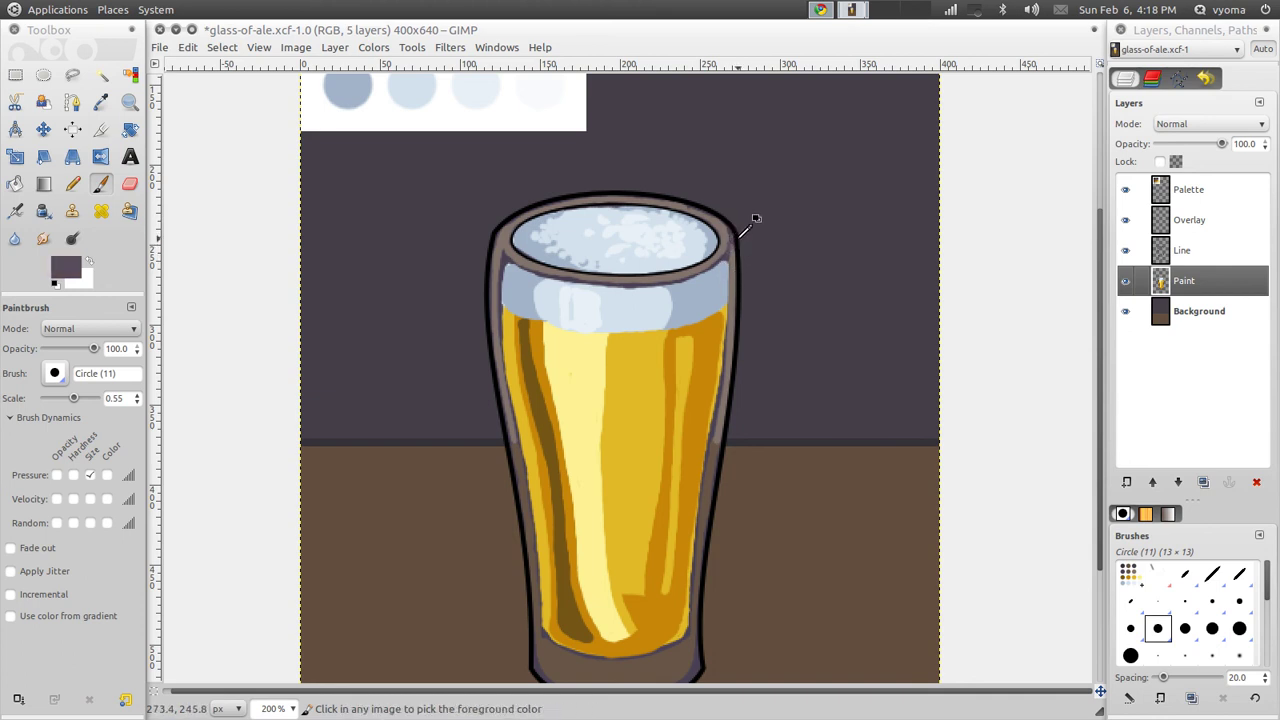
{"action": "left_click", "coordinate": [538, 230], "text": "ctrl"}
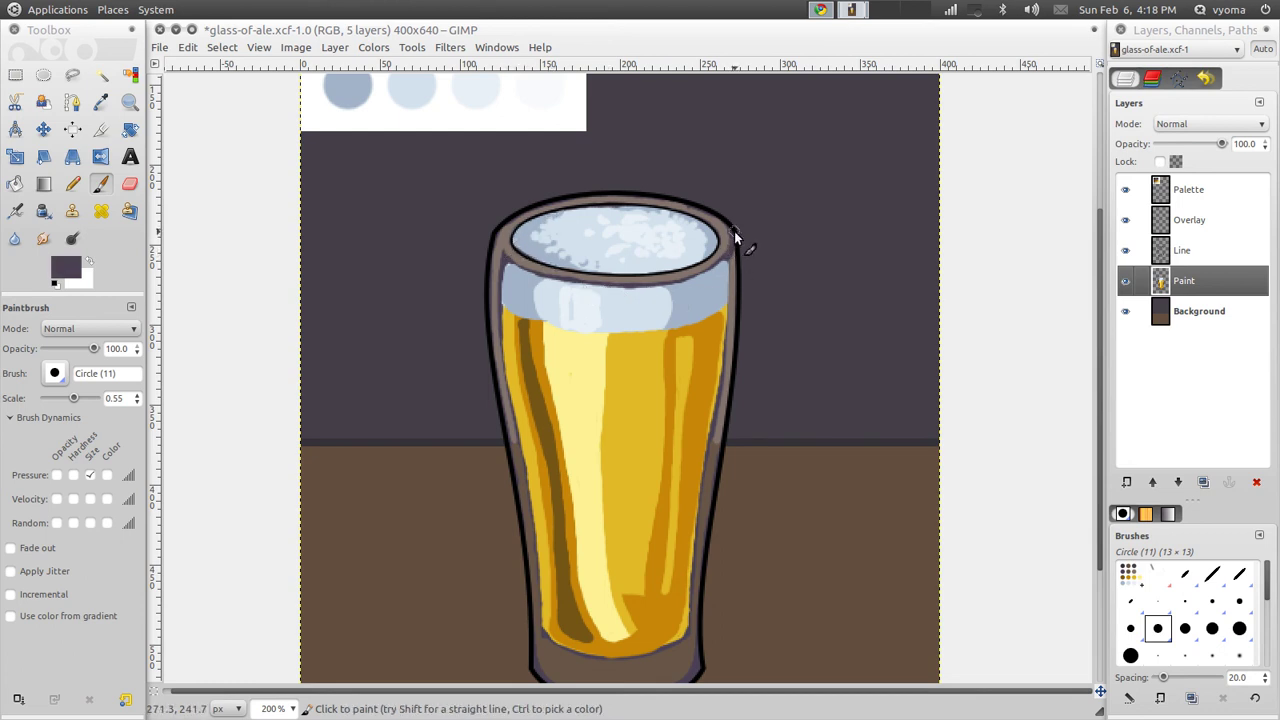
{"action": "left_click_drag", "start_coordinate": [729, 273], "coordinate": [716, 284]}
{"action": "scroll", "coordinate": [575, 300], "scroll_direction": "up", "scroll_amount": 3}
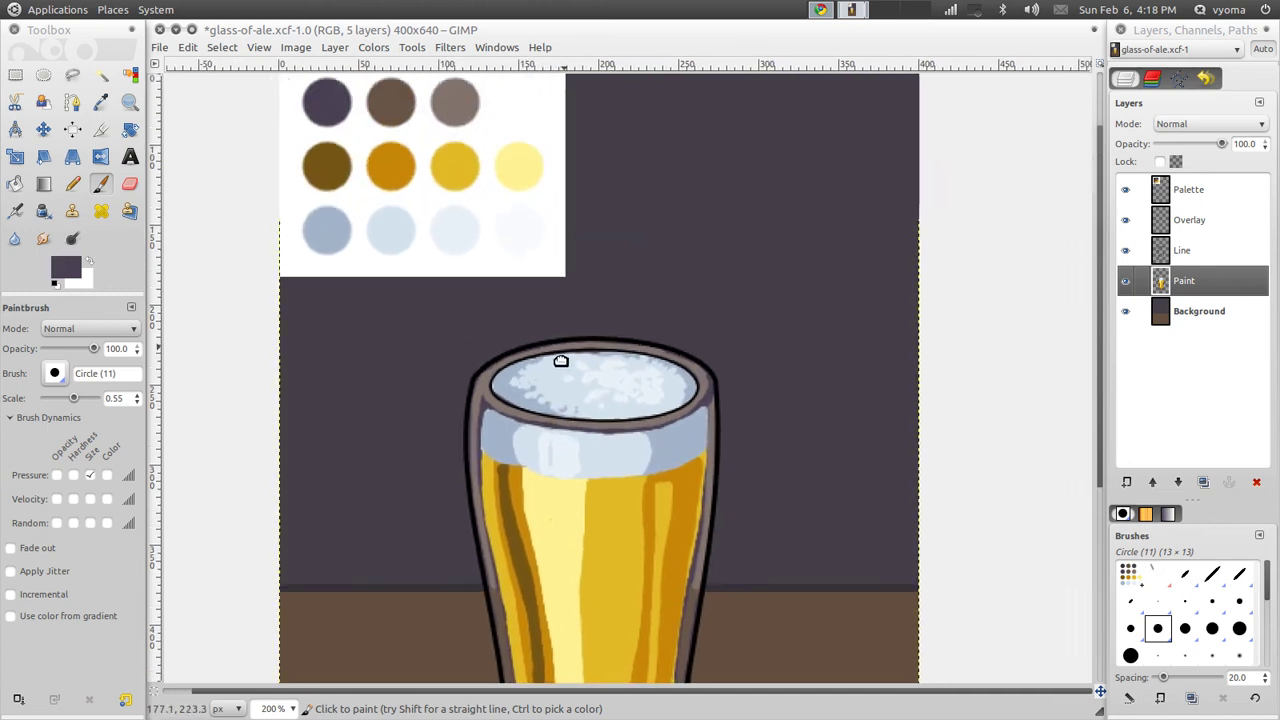
{"action": "scroll", "coordinate": [585, 340], "scroll_direction": "up", "scroll_amount": 1}
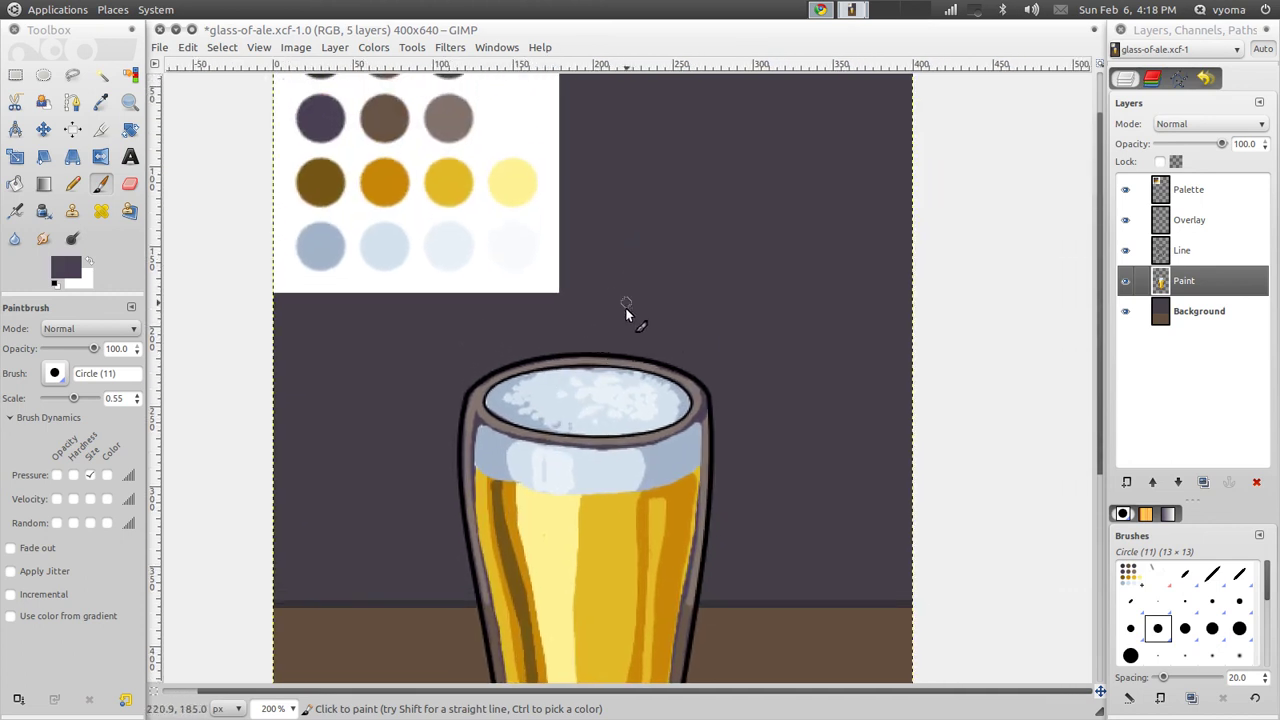
- Brighten the palette's near-white to f1f1f1 and dab the new colour onto the palette
{"action": "left_click", "coordinate": [1188, 189]}
{"action": "left_click", "coordinate": [505, 250], "text": "ctrl"}
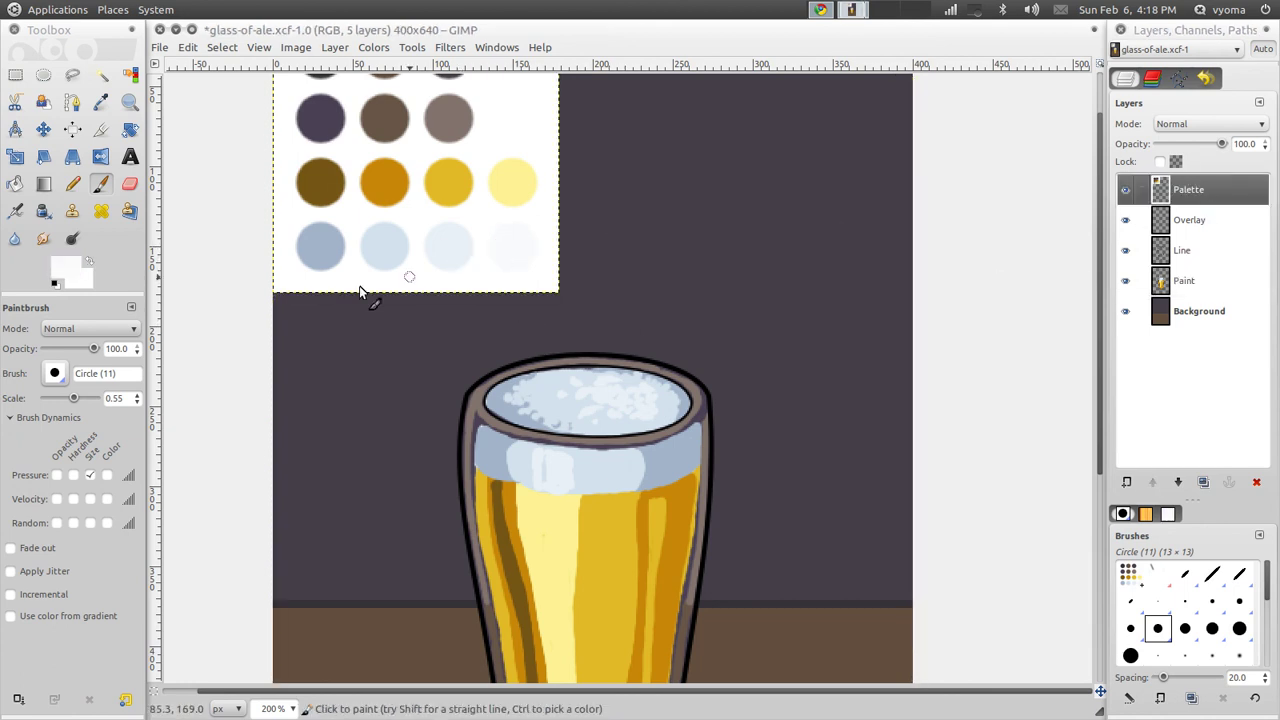
{"action": "left_click", "coordinate": [70, 268]}
{"action": "left_click_drag", "start_coordinate": [555, 200], "coordinate": [566, 192]}
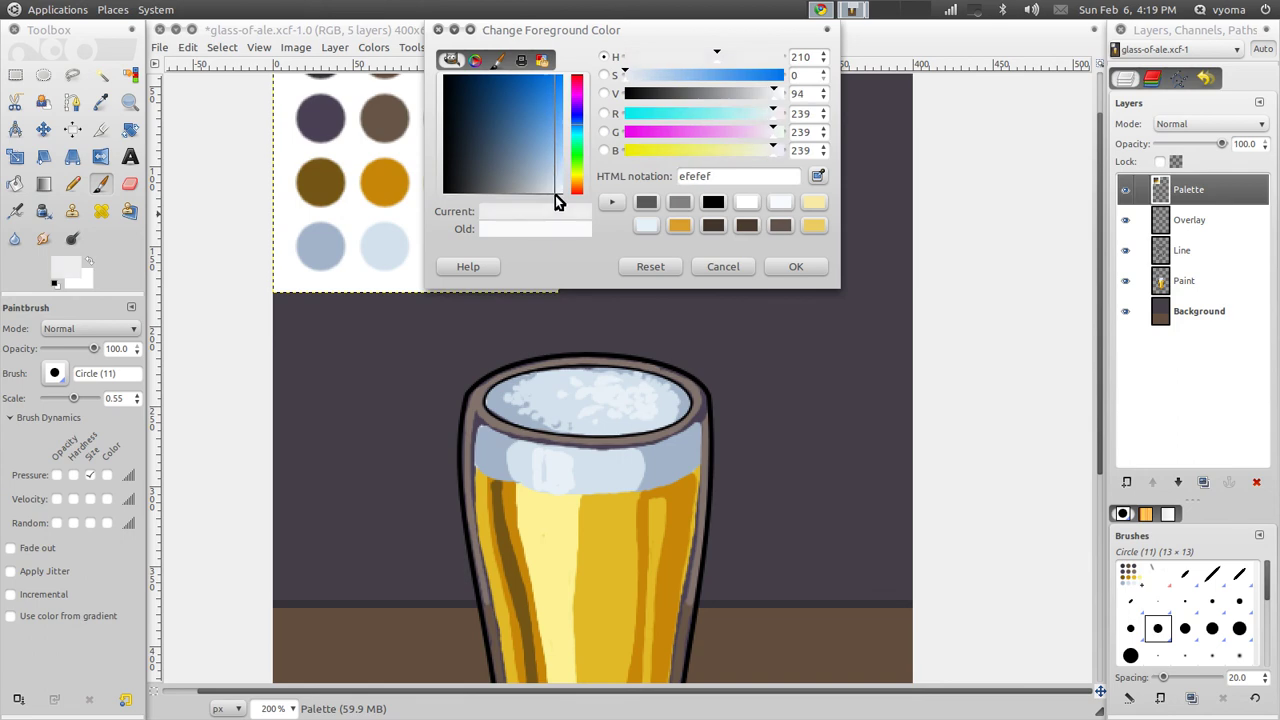
{"action": "left_click", "coordinate": [790, 266]}
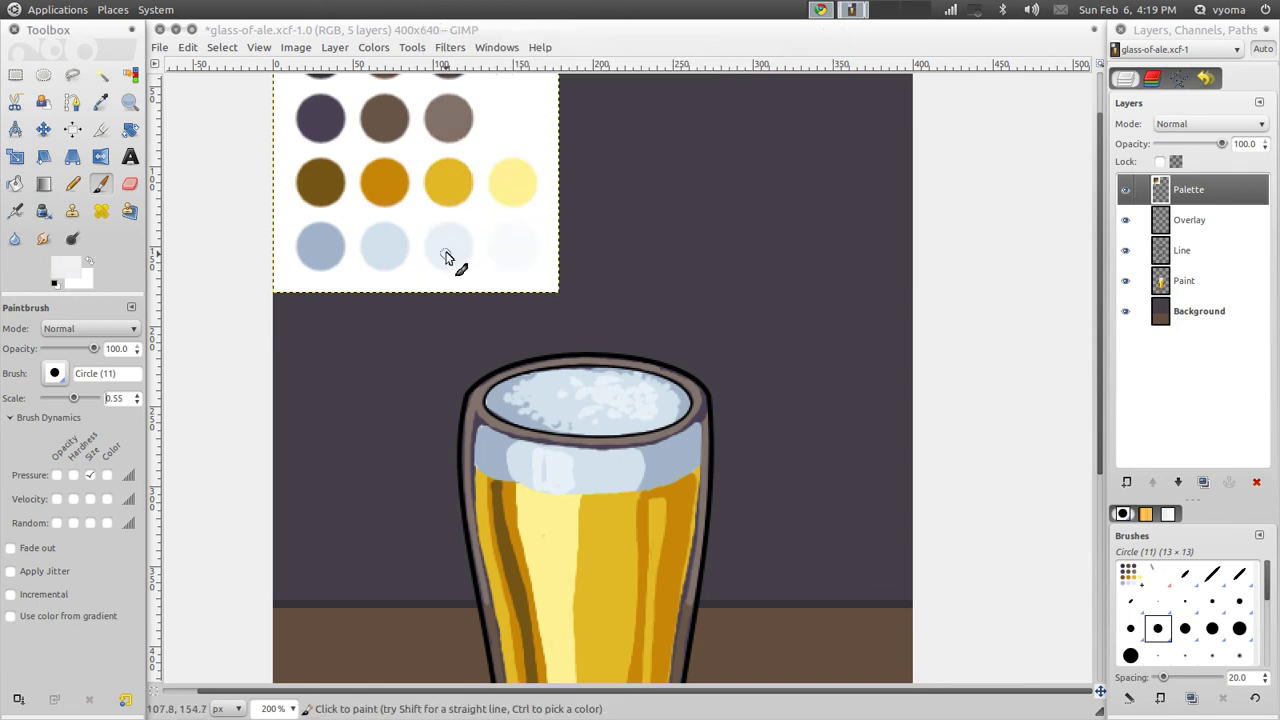
{"action": "left_click_drag", "start_coordinate": [451, 250], "coordinate": [478, 272]}
{"action": "scroll", "coordinate": [694, 240], "scroll_direction": "down", "scroll_amount": 2}
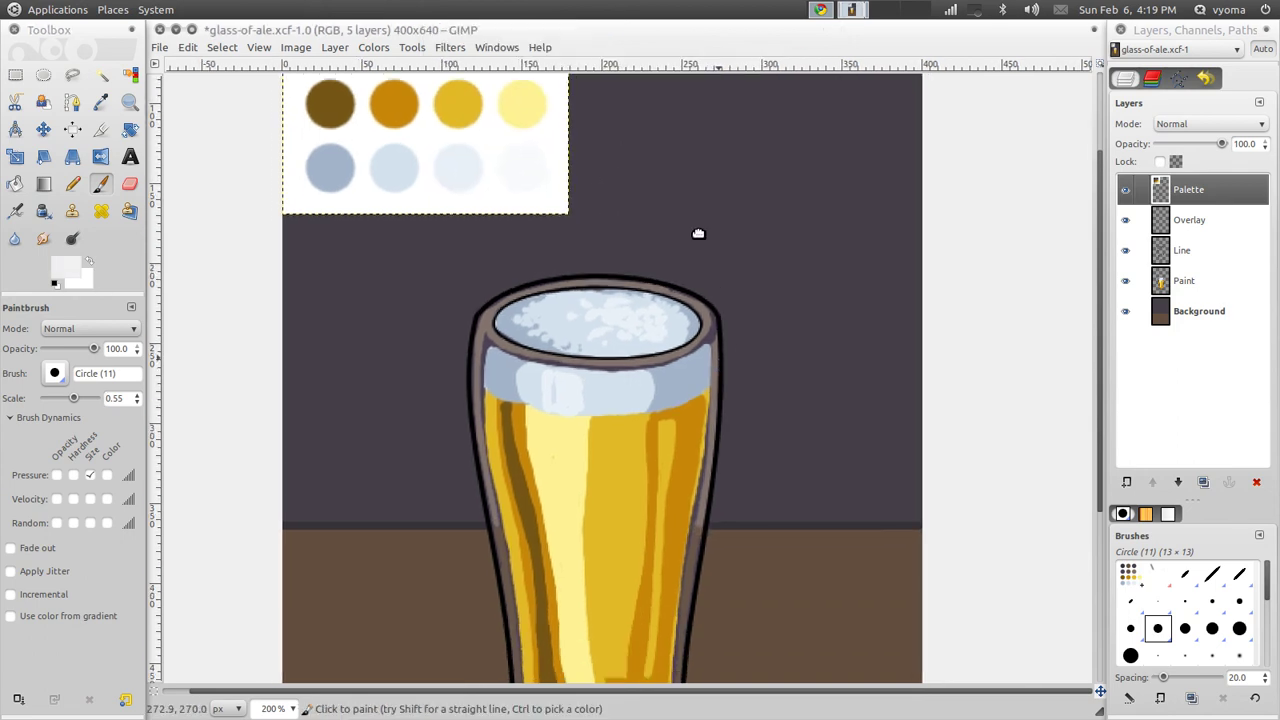
{"action": "scroll", "coordinate": [551, 266], "scroll_direction": "down", "scroll_amount": 3}
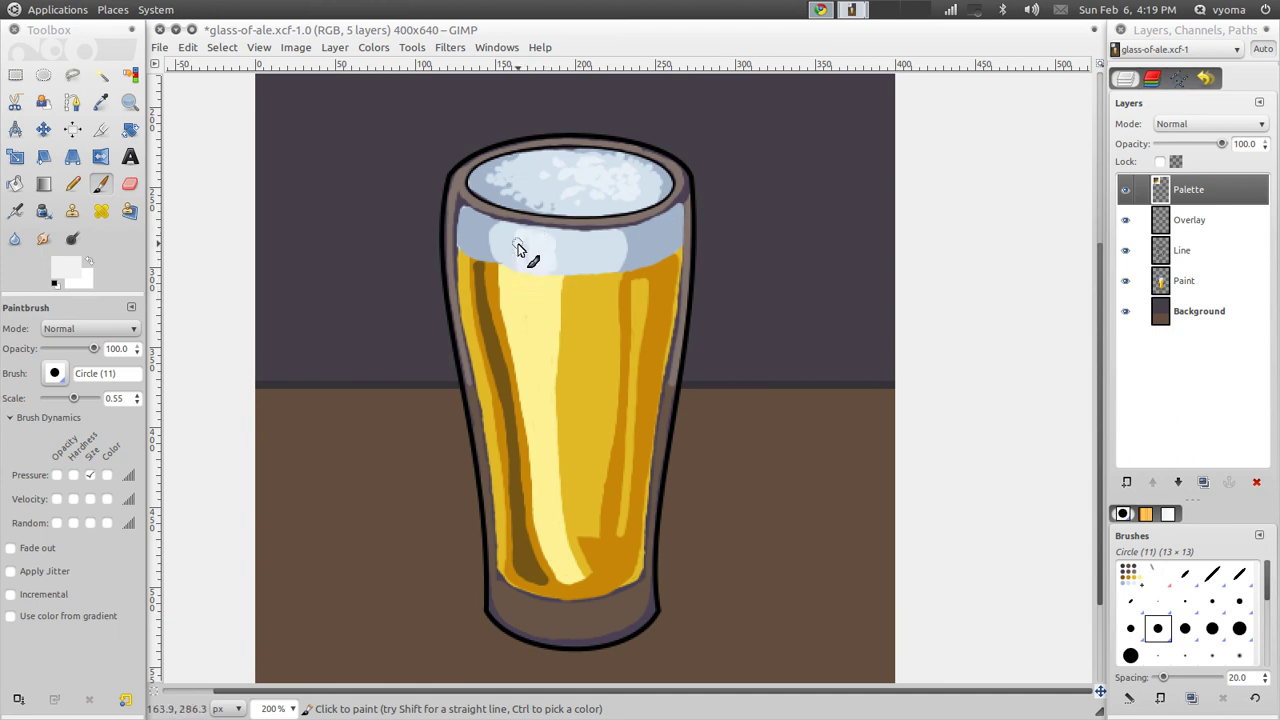
- Paint pale highlights down the glass's left side and left rim, undoing a stray streak
{"action": "left_click", "coordinate": [1203, 279]}
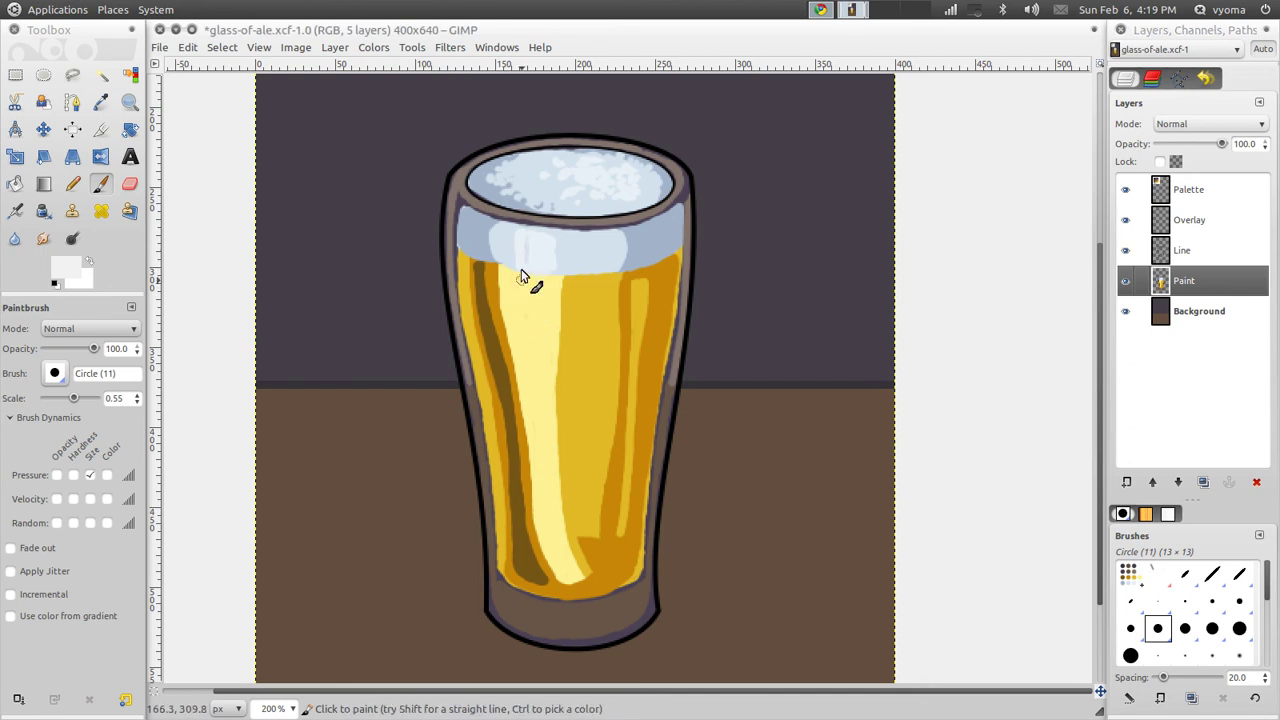
{"action": "key", "text": "ctrl"}
{"action": "mouse_move", "coordinate": [510, 238]}
{"action": "left_mouse_down"}
{"action": "mouse_move", "coordinate": [527, 465]}
{"action": "mouse_move", "coordinate": [556, 562]}
{"action": "mouse_move", "coordinate": [518, 562]}
{"action": "left_mouse_up"}
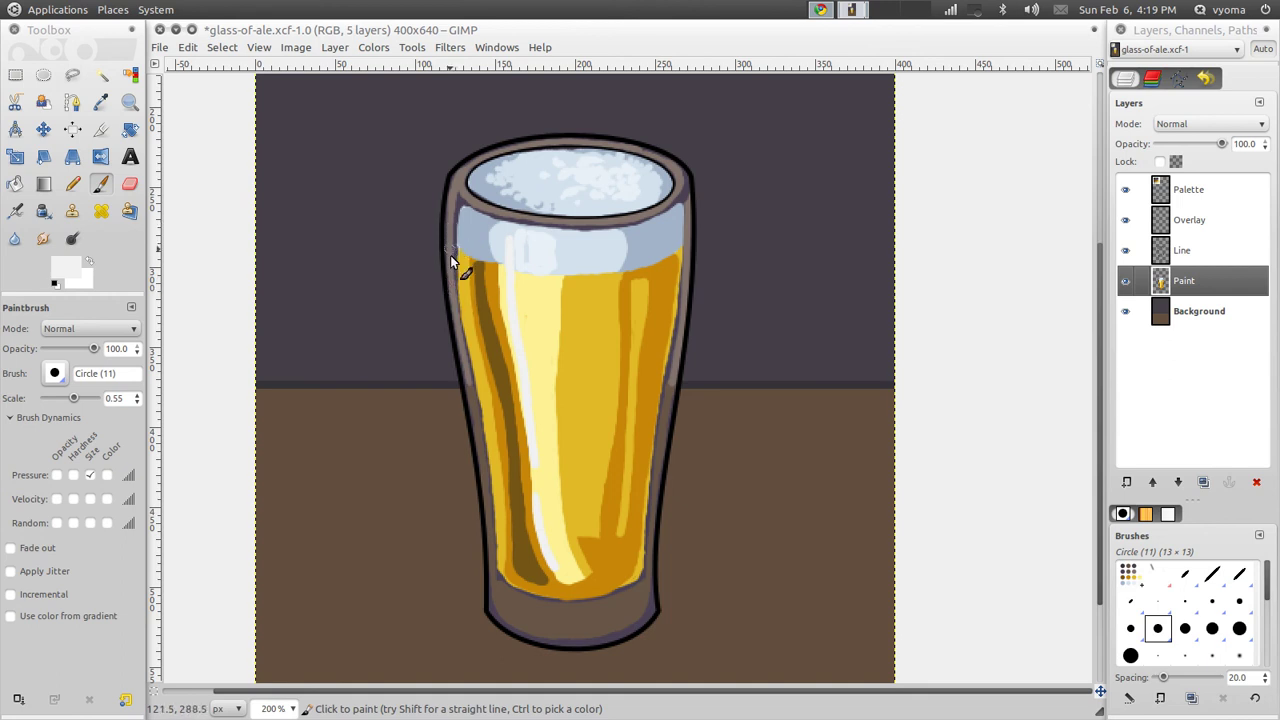
{"action": "left_click_drag", "start_coordinate": [450, 228], "coordinate": [451, 250]}
{"action": "key", "text": "ctrl+z"}
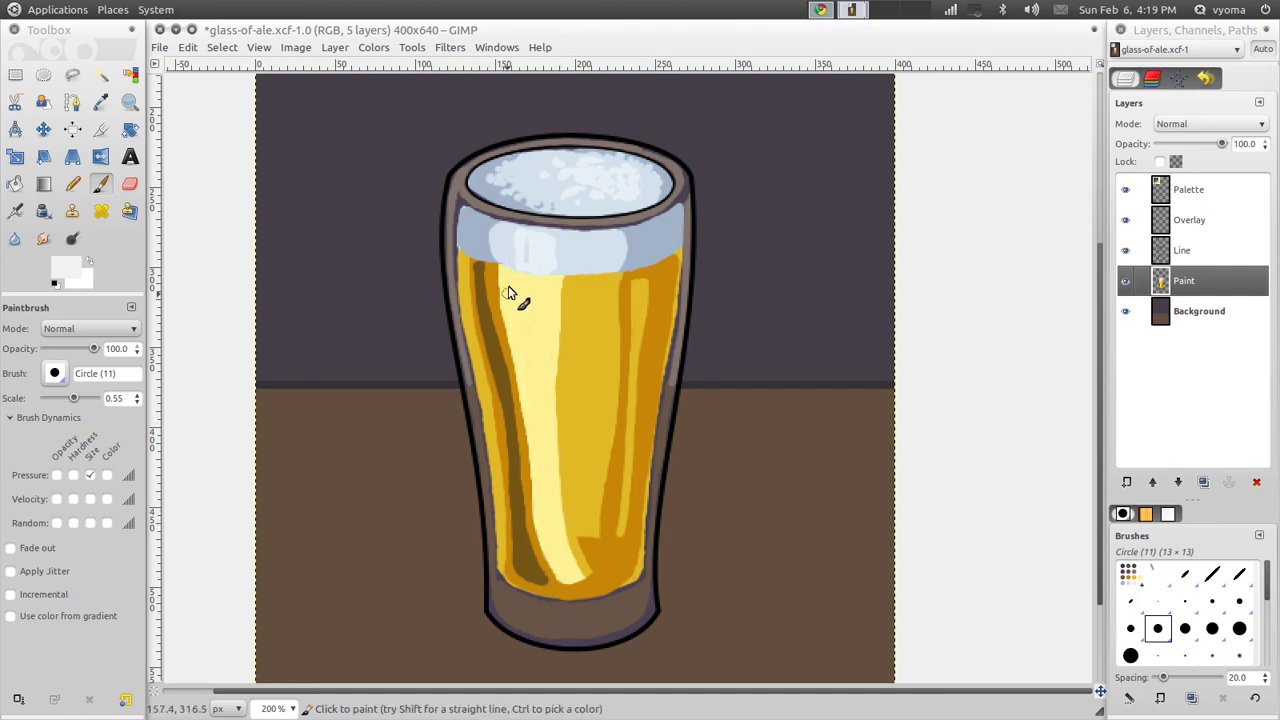
- Add pale highlights on the beer's left side, glass base, foam edge and top rim; zoom to 50%
{"action": "mouse_move", "coordinate": [507, 288]}
{"action": "left_mouse_down"}
{"action": "mouse_move", "coordinate": [551, 523]}
{"action": "mouse_move", "coordinate": [556, 632]}
{"action": "left_mouse_up"}
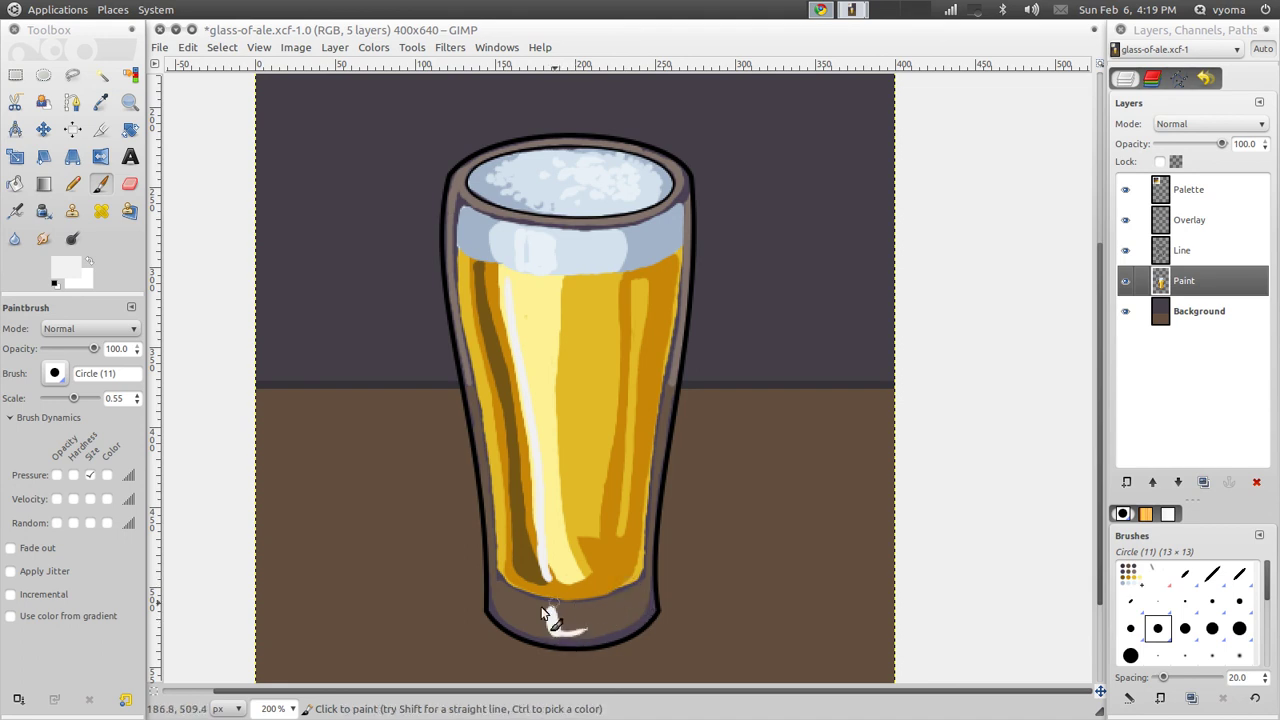
{"action": "left_click_drag", "start_coordinate": [555, 626], "coordinate": [596, 603]}
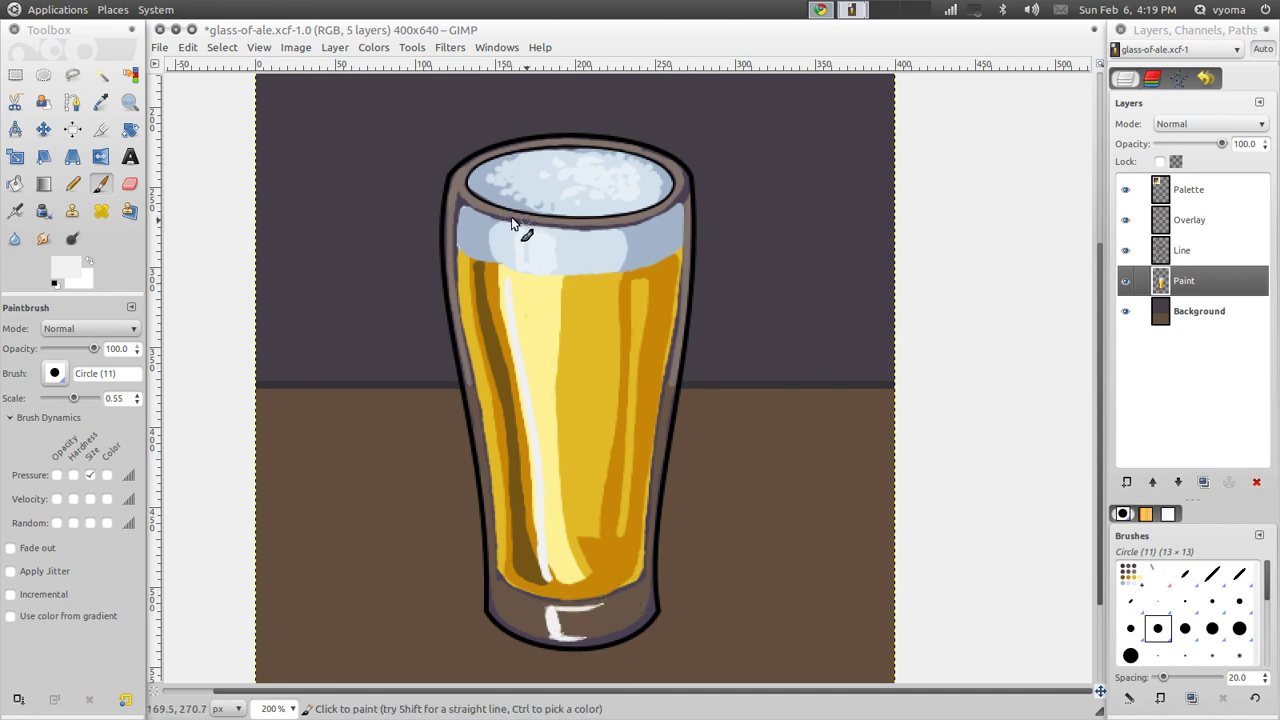
{"action": "left_click_drag", "start_coordinate": [508, 214], "coordinate": [532, 214]}
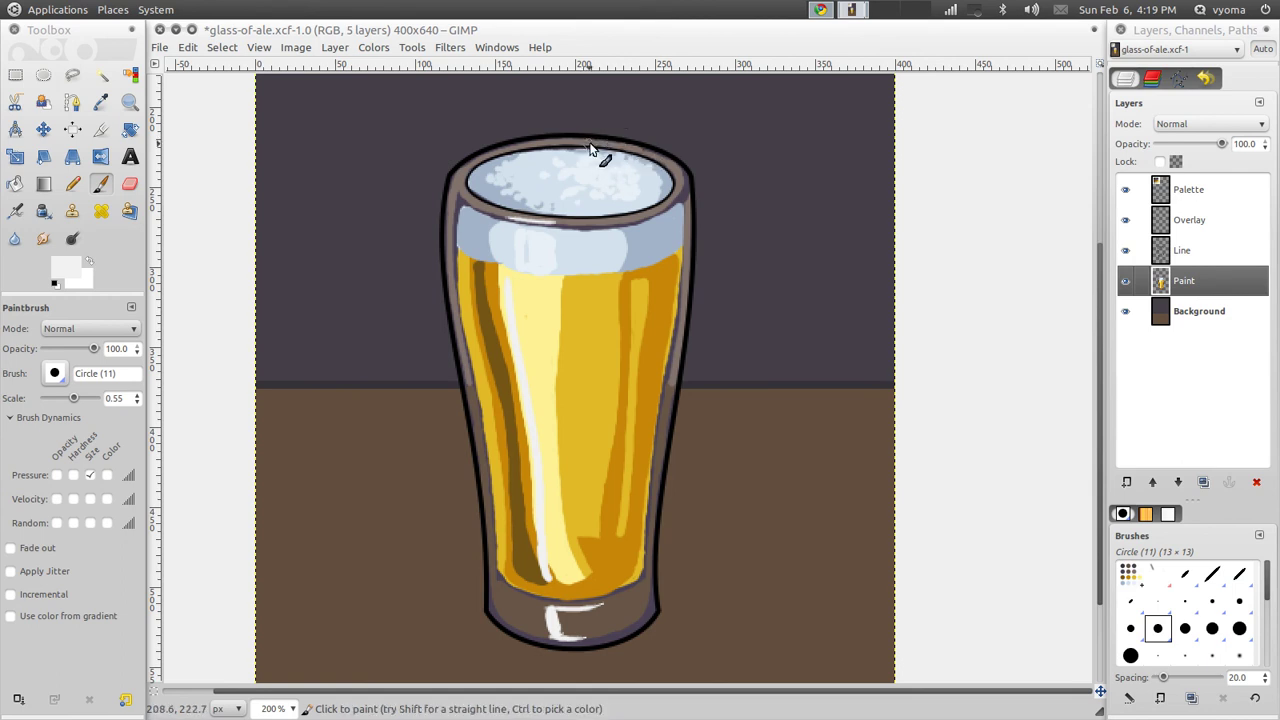
{"action": "left_click_drag", "start_coordinate": [586, 148], "coordinate": [655, 150]}
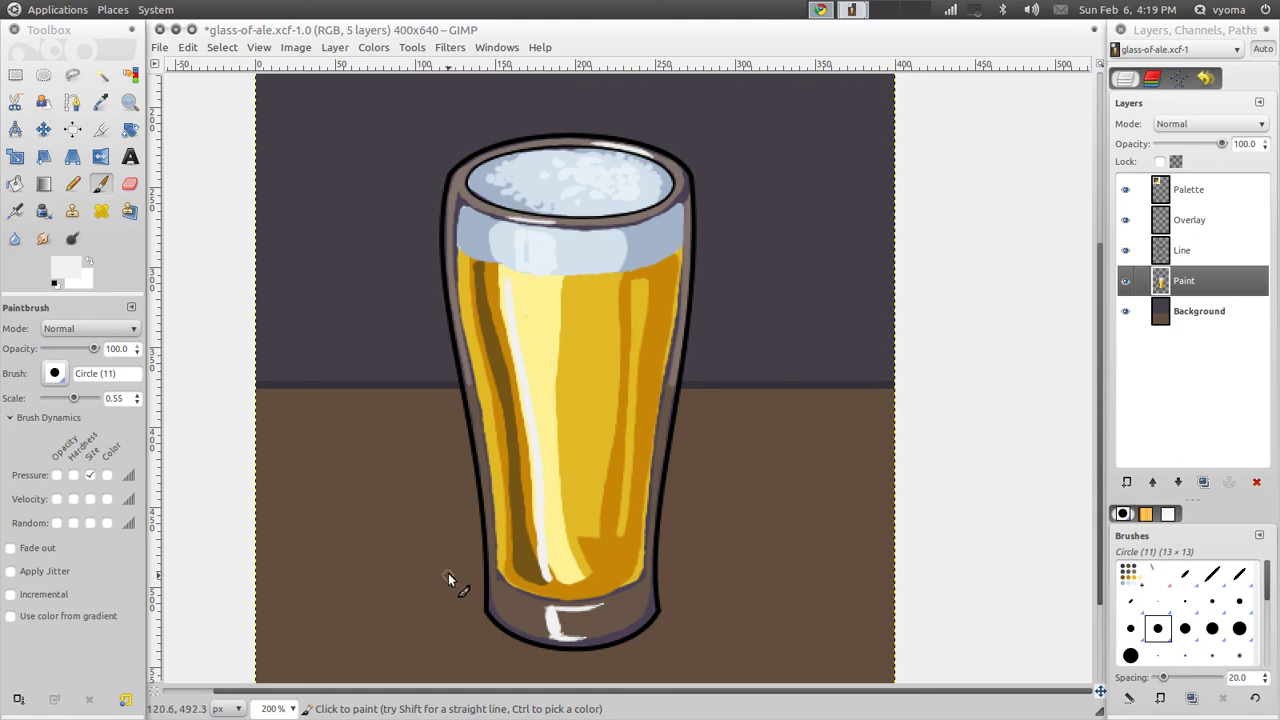
{"action": "left_click", "coordinate": [291, 706]}
{"action": "left_click", "coordinate": [282, 643]}
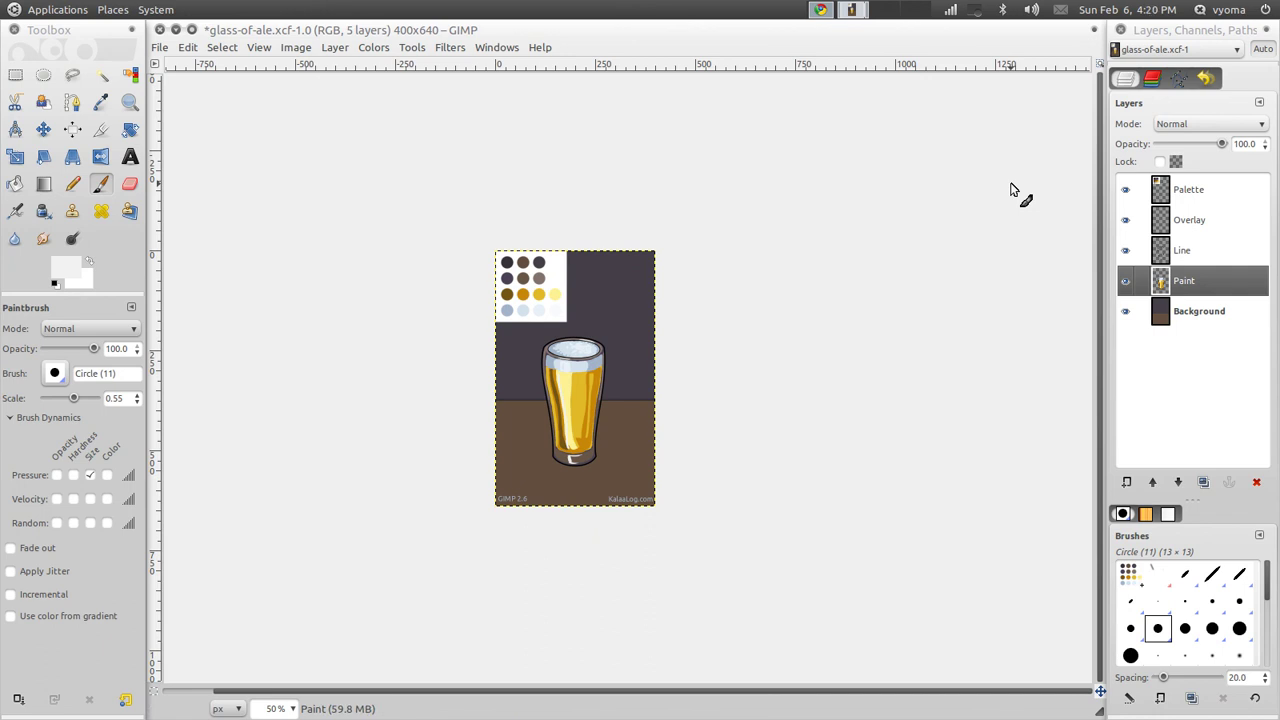
- Hide the Palette layer, keep Overlay visible, view at 100% and select the Background layer
{"action": "left_click", "coordinate": [1125, 189]}
{"action": "left_click", "coordinate": [1125, 219]}
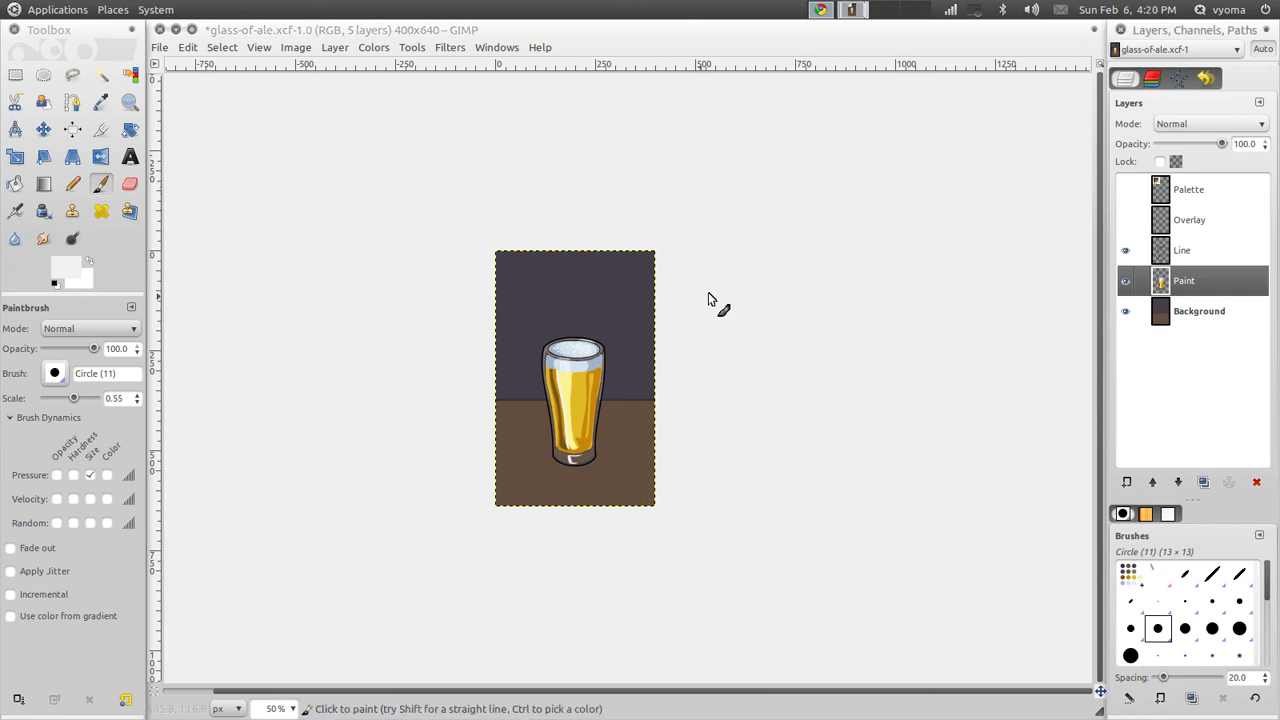
{"action": "left_click", "coordinate": [1125, 219]}
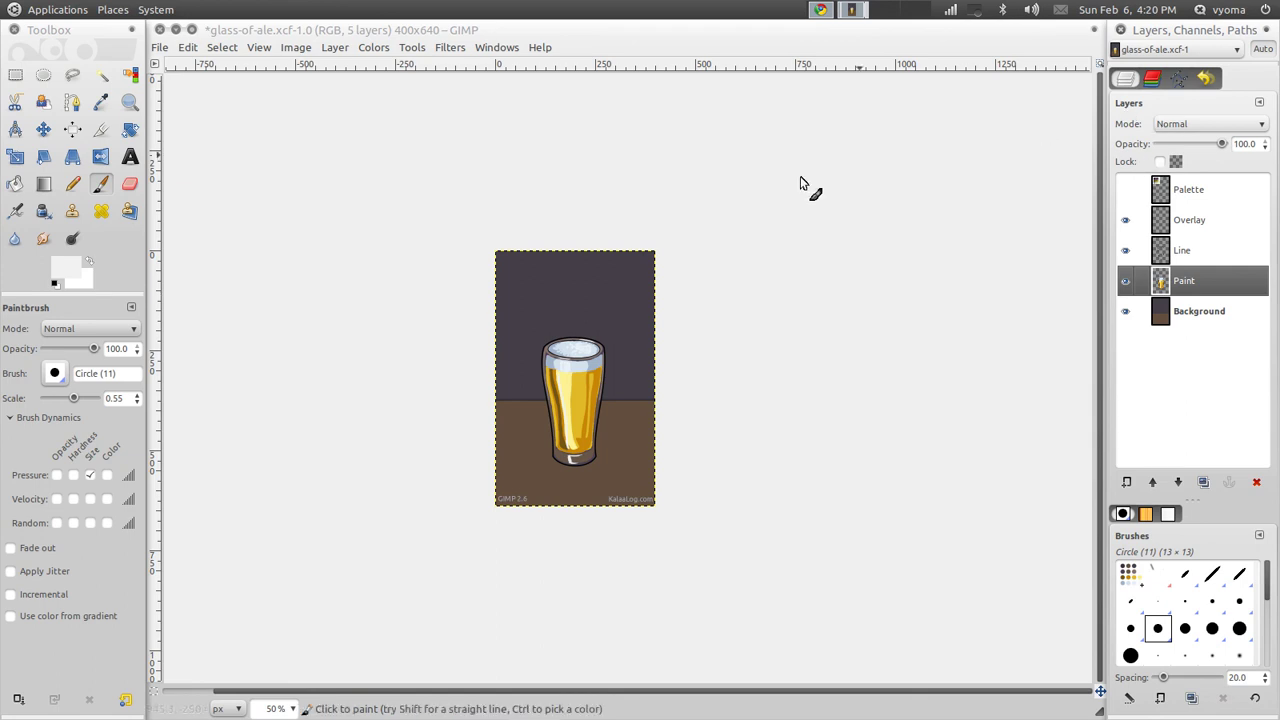
{"action": "left_click", "coordinate": [285, 708]}
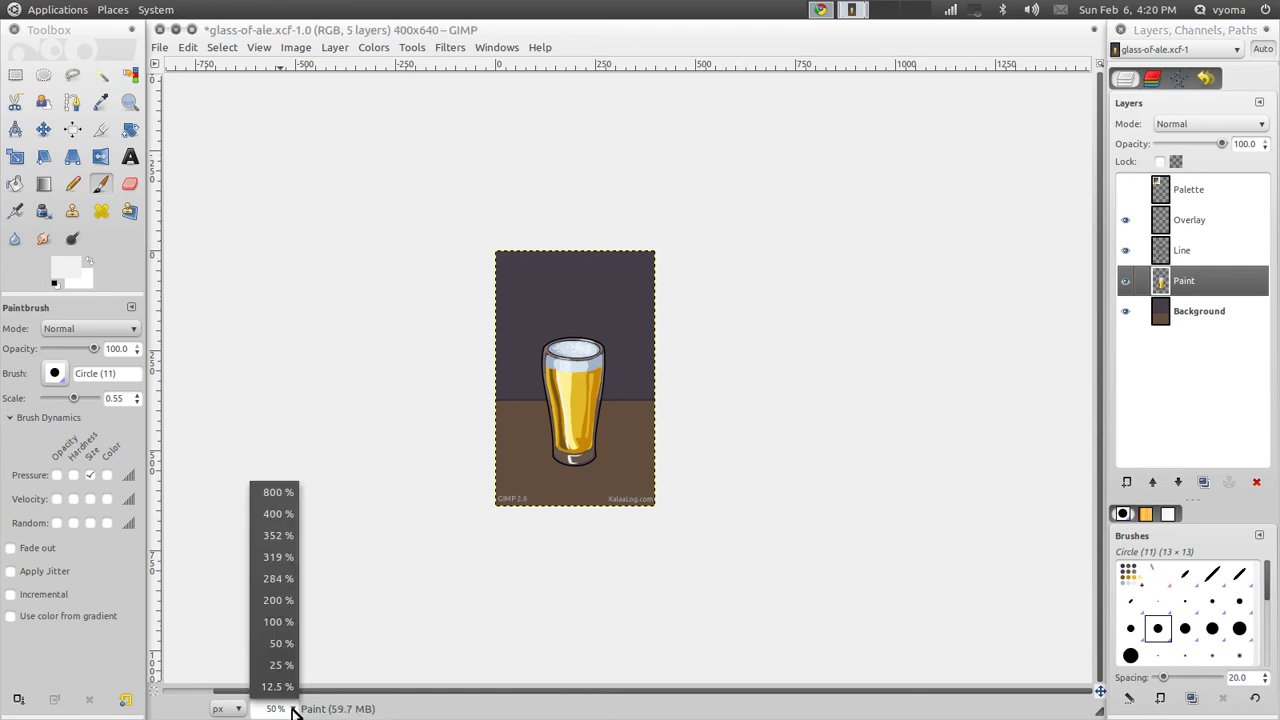
{"action": "left_click", "coordinate": [280, 630]}
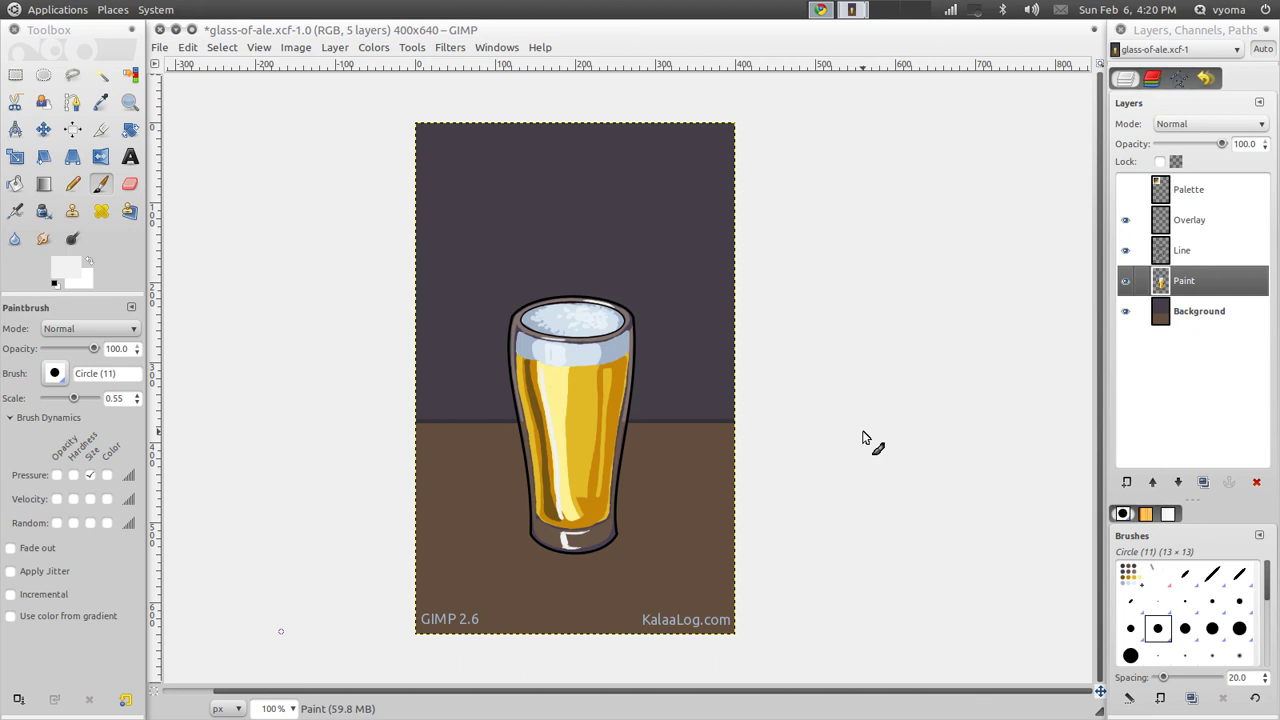
{"action": "left_click", "coordinate": [1198, 311]}
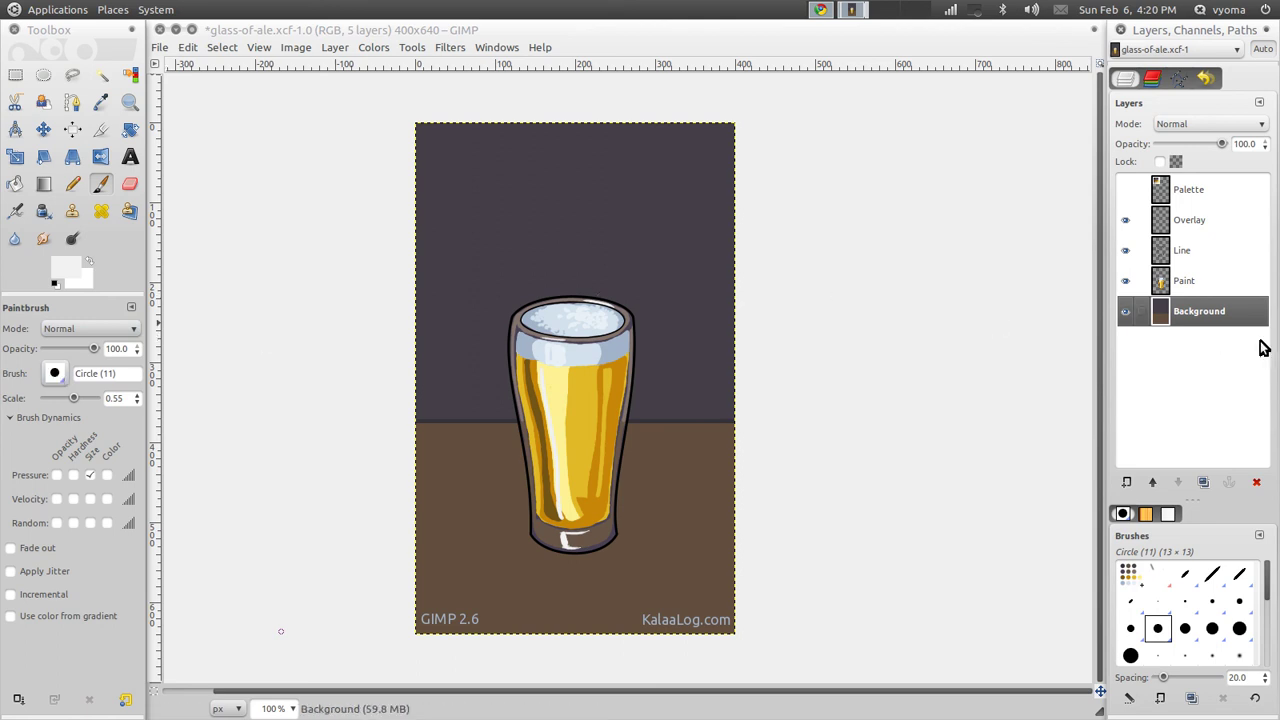
- Sample the table brown and darken it to 413730 as the painting colour
{"action": "left_click", "coordinate": [662, 504], "text": "ctrl"}
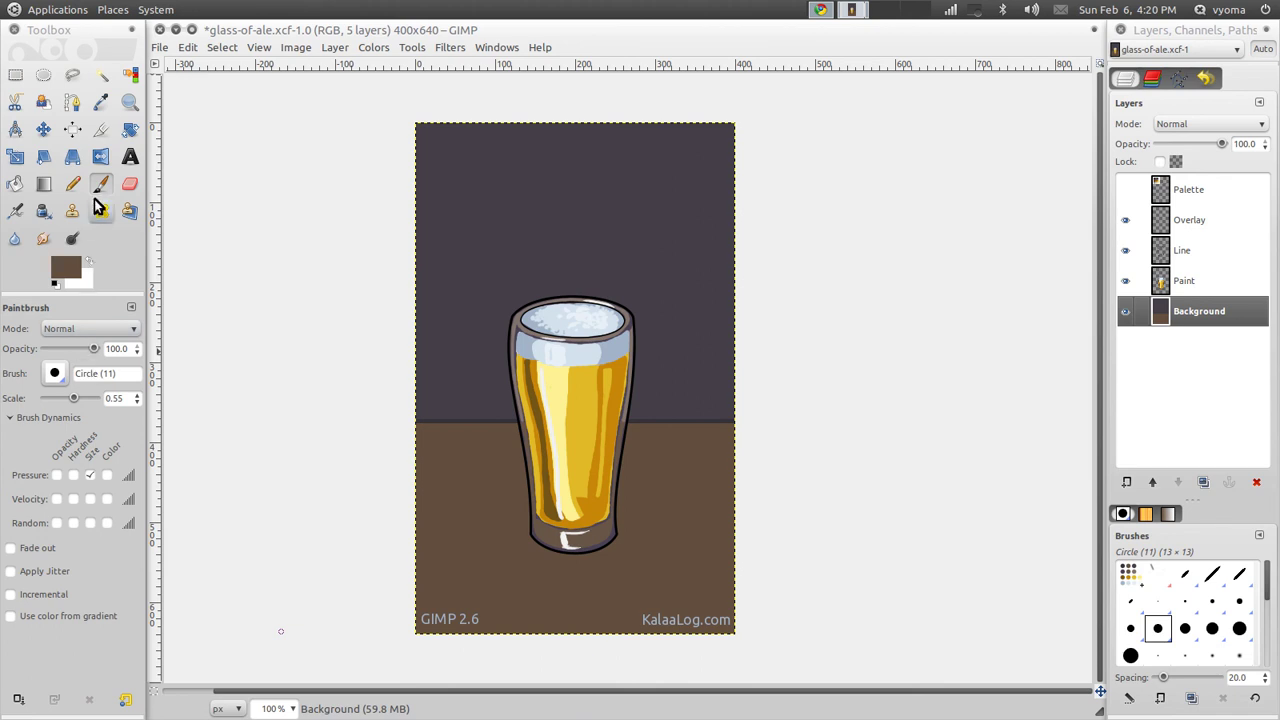
{"action": "left_click", "coordinate": [66, 268]}
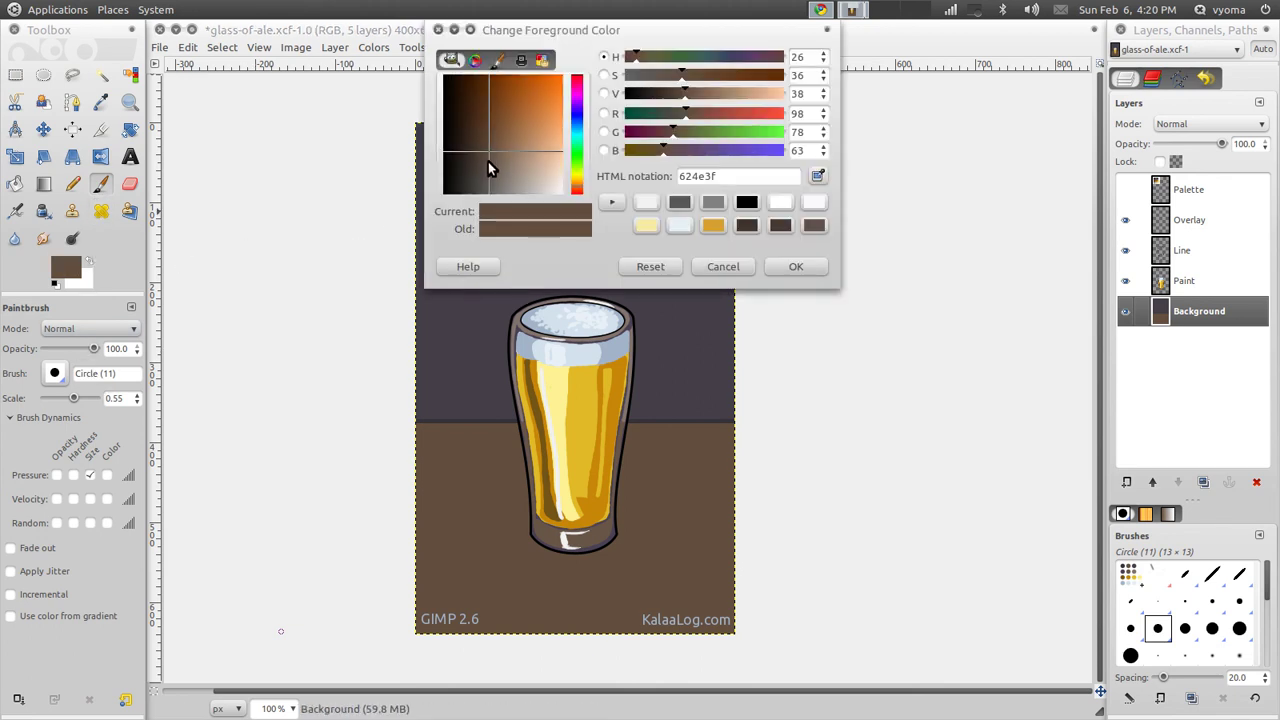
{"action": "left_click_drag", "start_coordinate": [483, 157], "coordinate": [474, 163]}
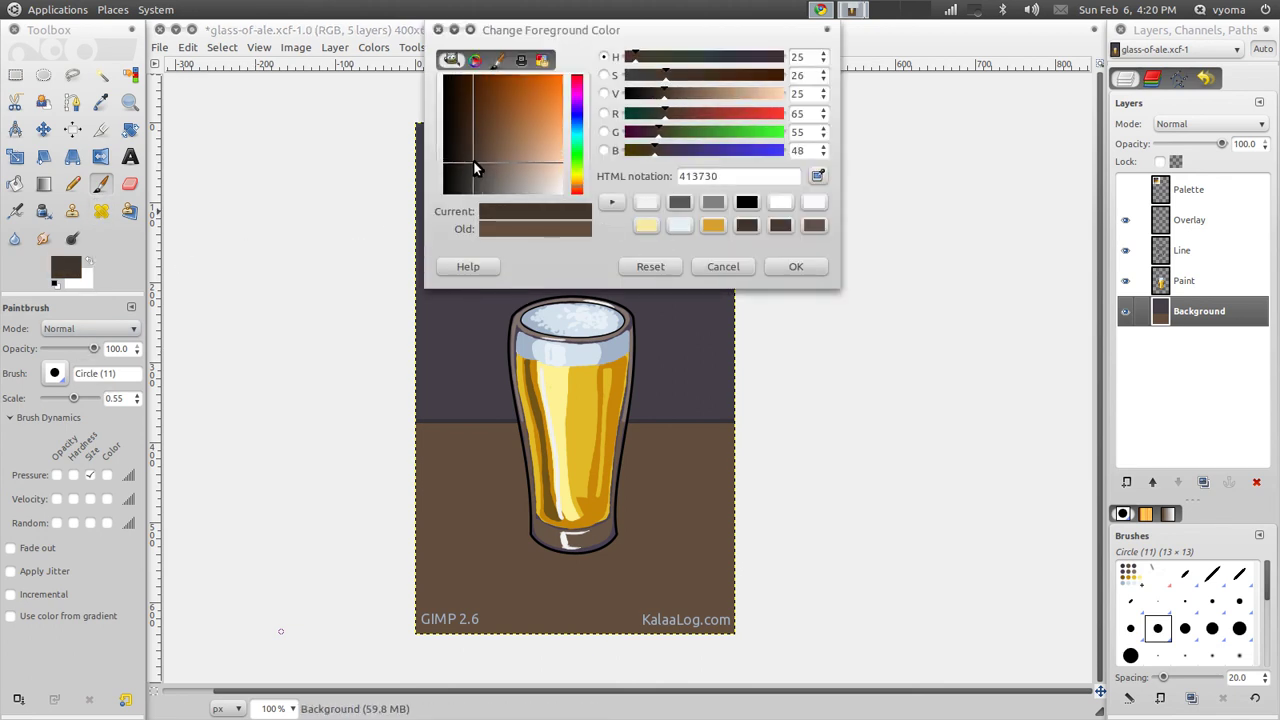
{"action": "left_click", "coordinate": [800, 268]}
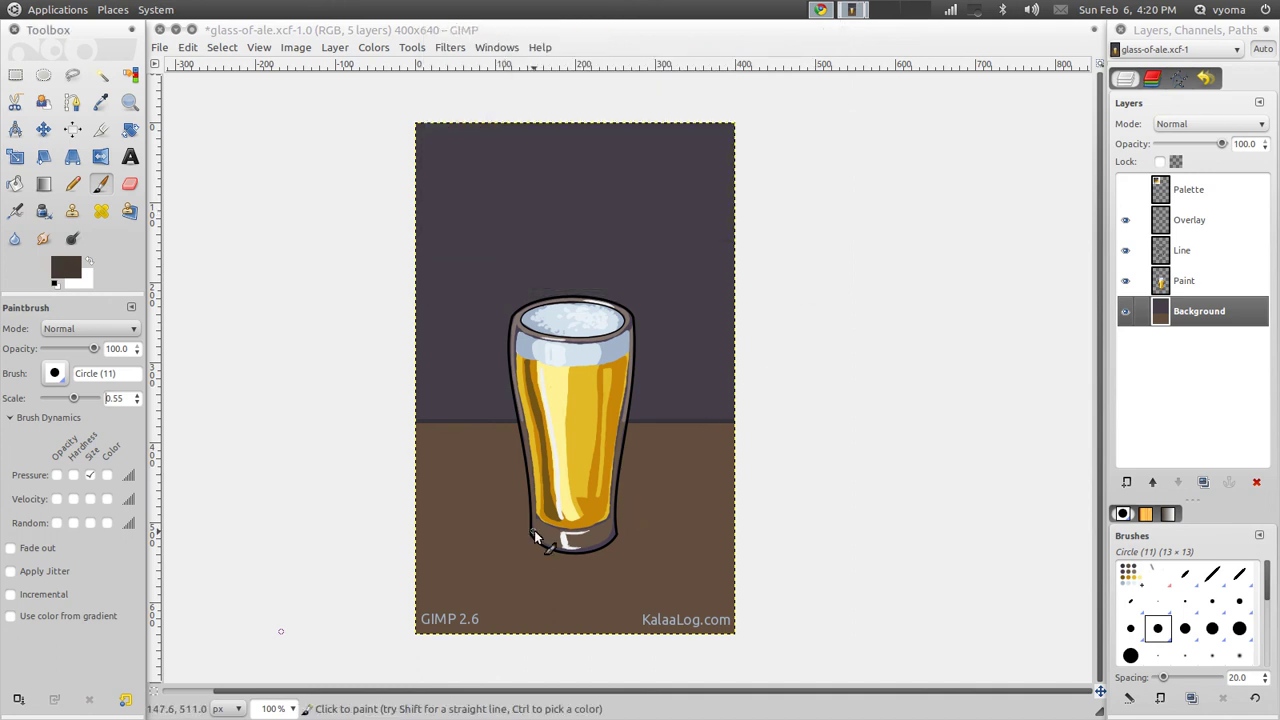
- Paint the dark brown cast shadow right of the glass, then bring up the KalaaLog Mug of Ale page
{"action": "left_click_drag", "start_coordinate": [621, 479], "coordinate": [699, 442]}
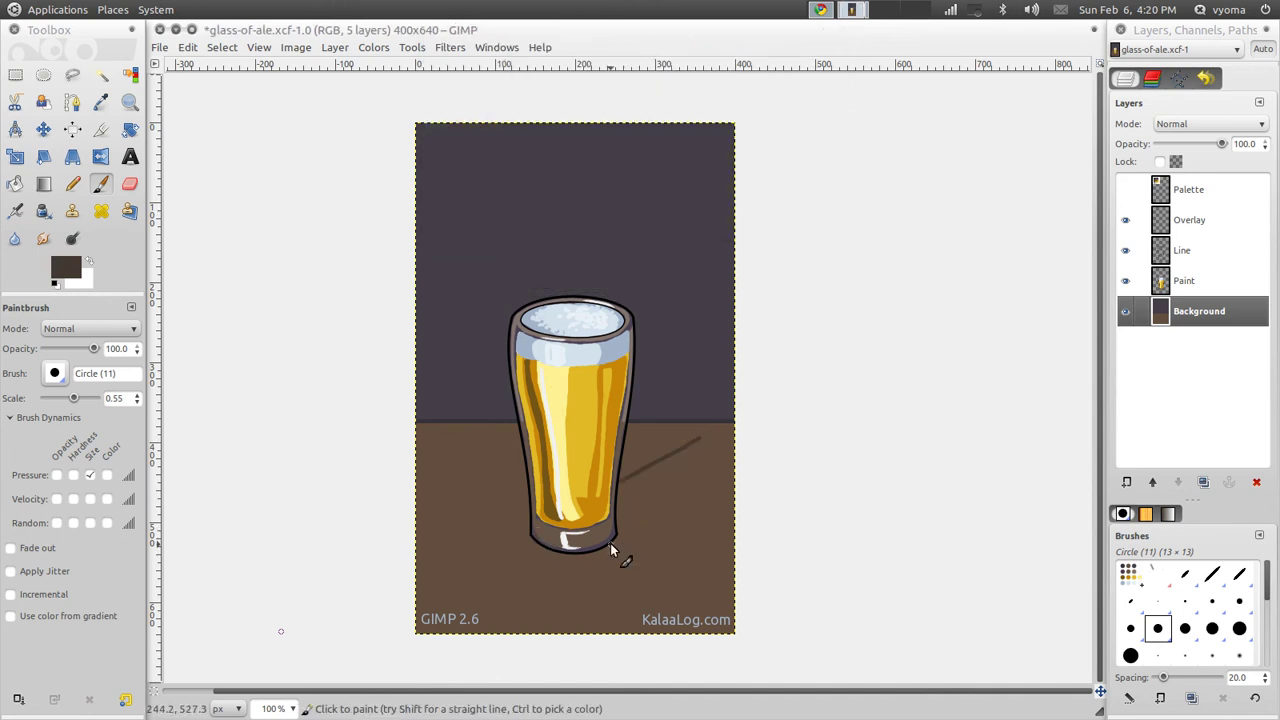
{"action": "left_click_drag", "start_coordinate": [610, 546], "coordinate": [703, 497]}
{"action": "left_click_drag", "start_coordinate": [696, 438], "coordinate": [729, 458]}
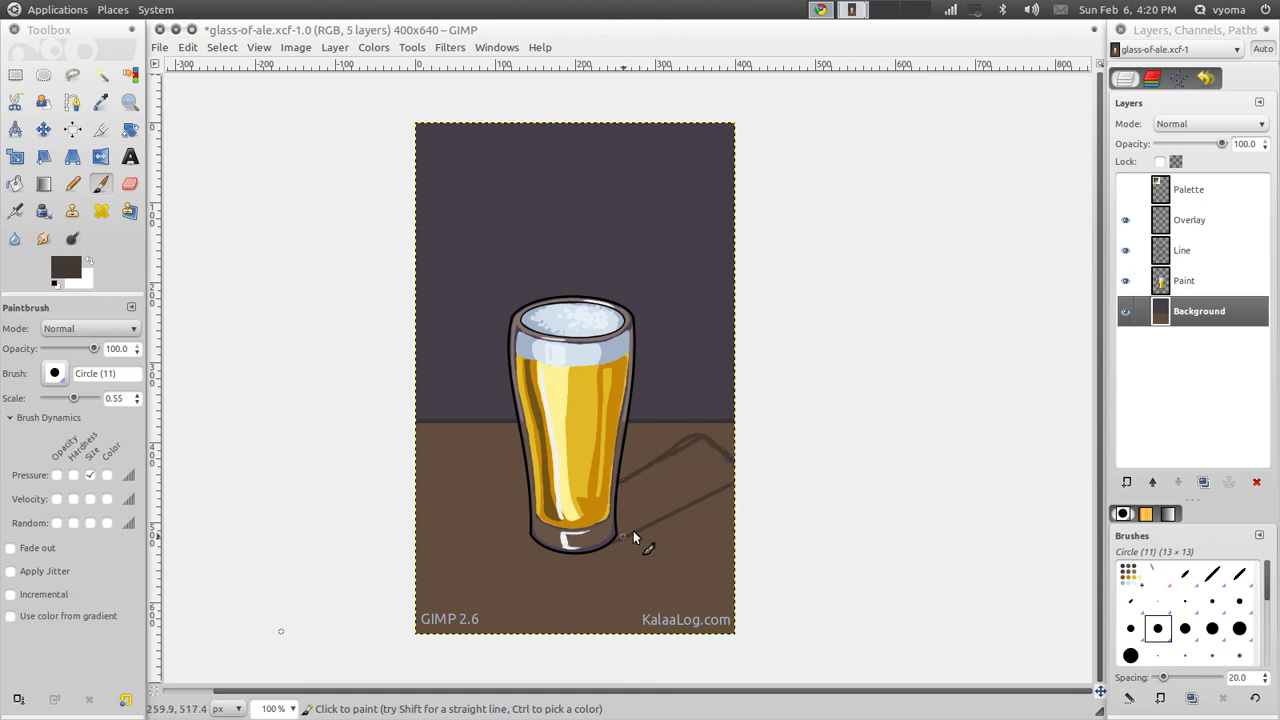
{"action": "left_click_drag", "start_coordinate": [726, 503], "coordinate": [743, 480]}
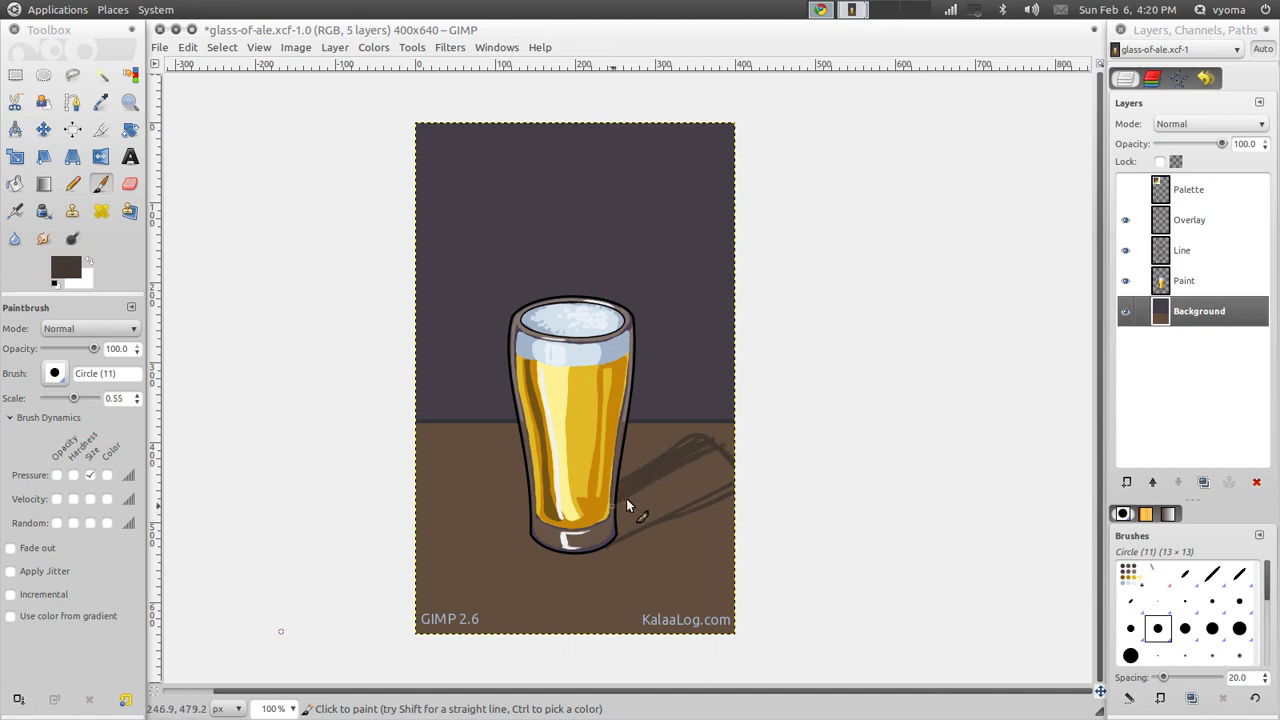
{"action": "mouse_move", "coordinate": [684, 470]}
{"action": "left_mouse_down"}
{"action": "mouse_move", "coordinate": [737, 458]}
{"action": "mouse_move", "coordinate": [653, 522]}
{"action": "mouse_move", "coordinate": [668, 461]}
{"action": "mouse_move", "coordinate": [735, 447]}
{"action": "left_mouse_up"}
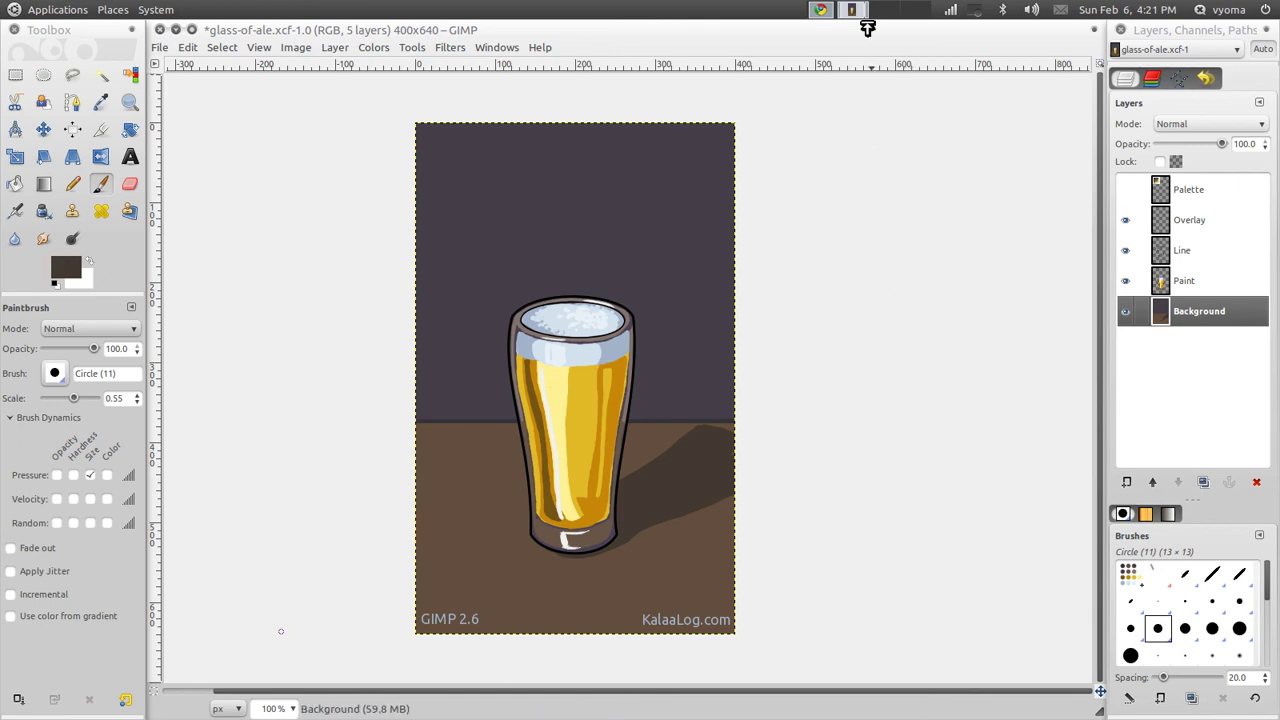
{"action": "left_click", "coordinate": [821, 10]}
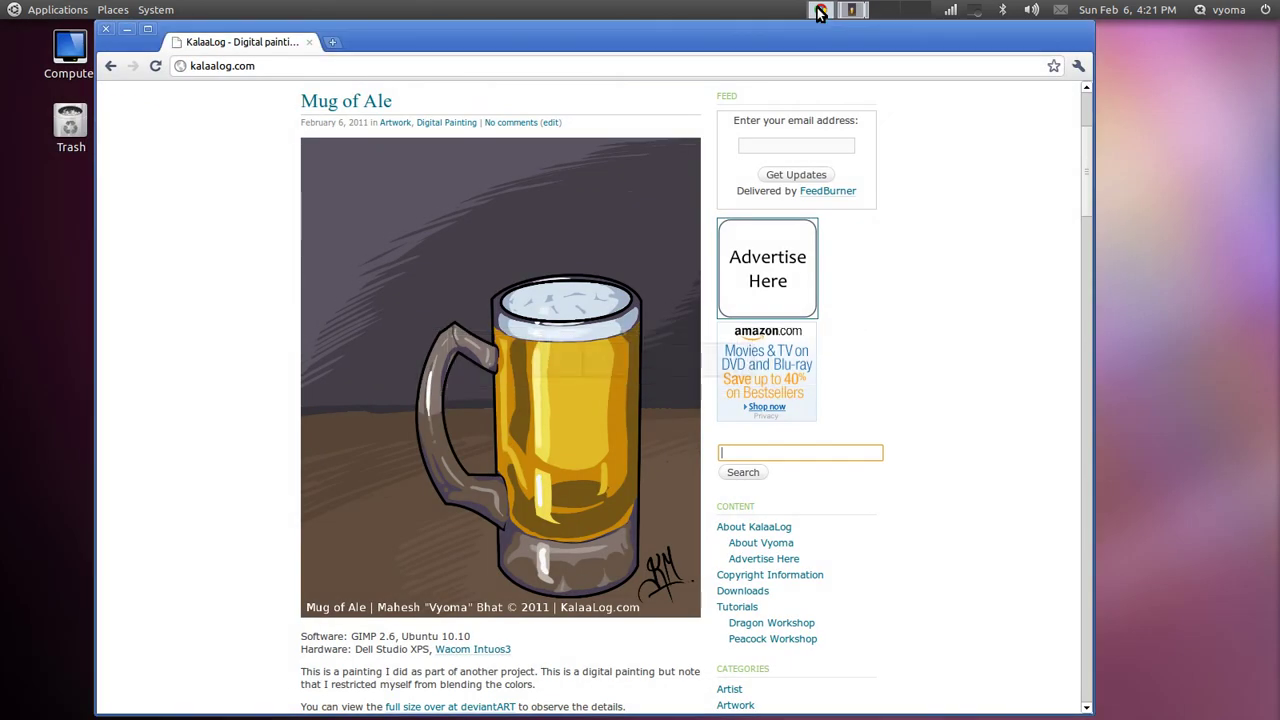
{"action": "scroll", "coordinate": [1087, 110], "scroll_direction": "up", "scroll_amount": 5}
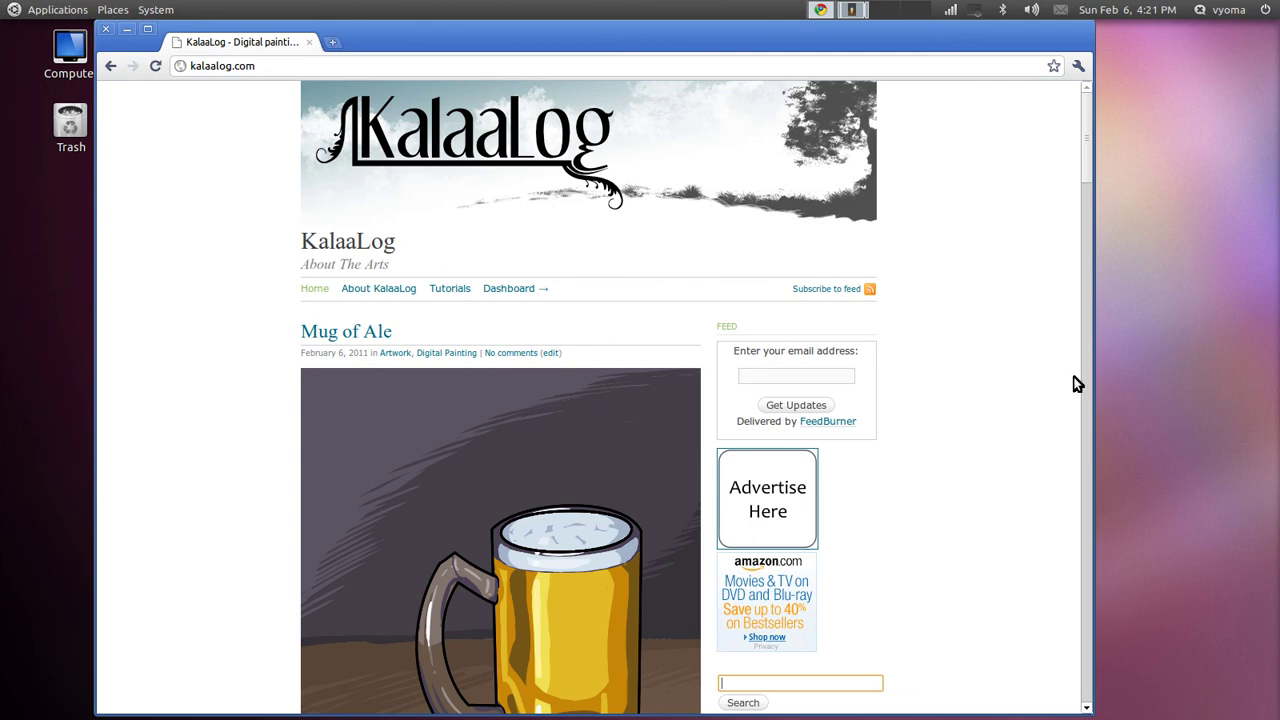